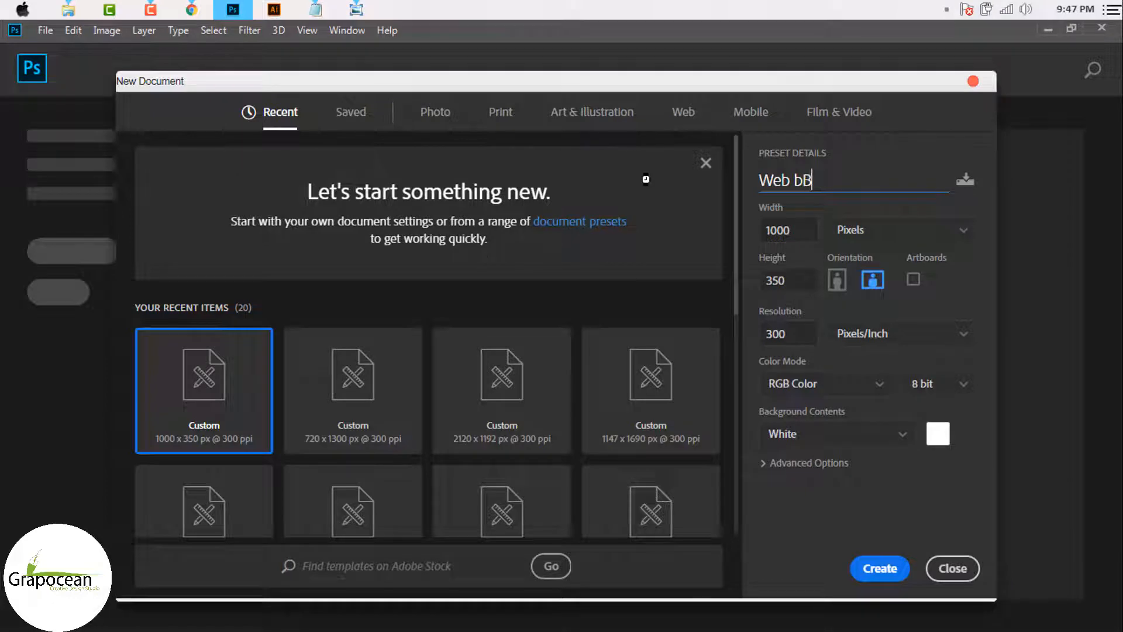
# Step: Name the new 1000 × 350 px, 300 ppi document 'Web Banner Design' and create it
pyautogui.press('BackSpace')
pyautogui.press('BackSpace')
pyautogui.write('Banner Design')
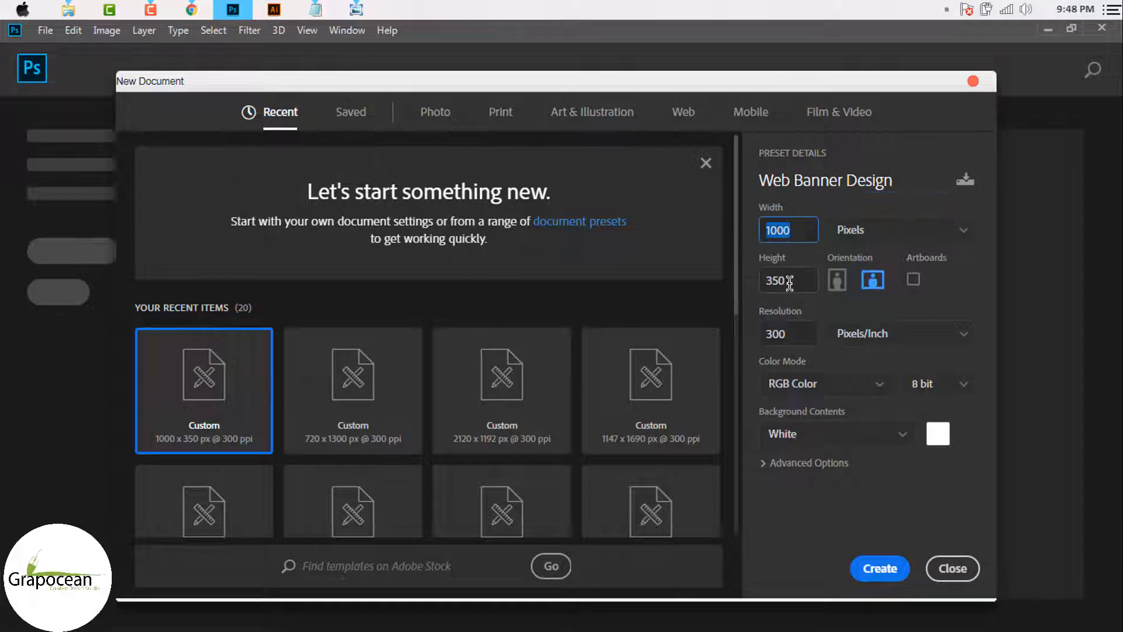
pyautogui.click(894, 576)
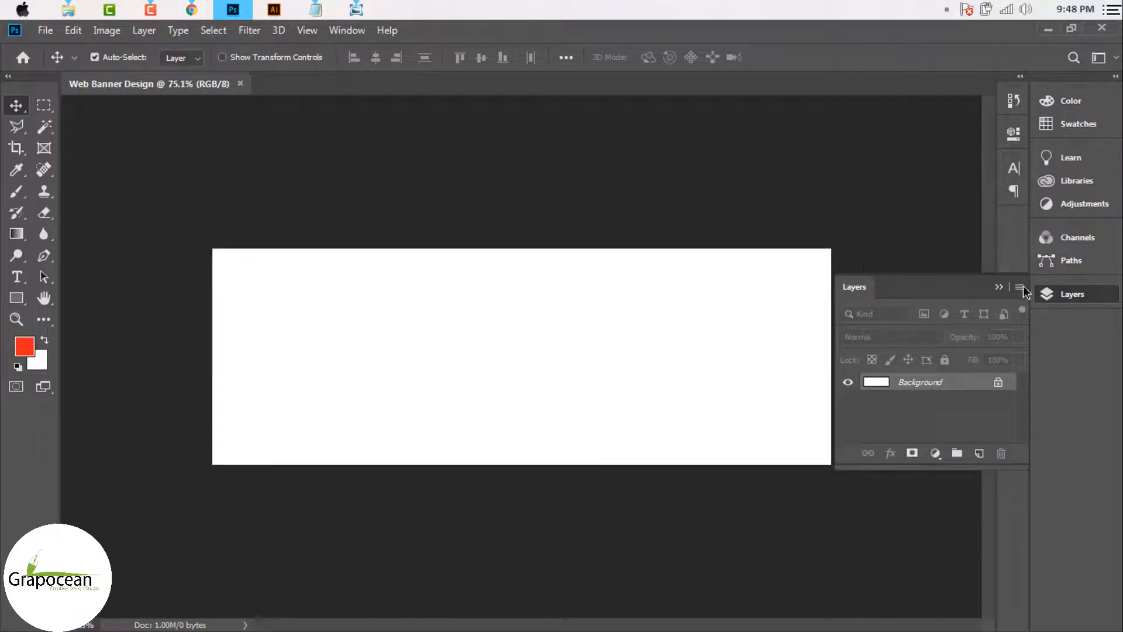
# Step: Draw a closed curved Pen shape rising from the banner's bottom-left edge
pyautogui.click(1001, 288)
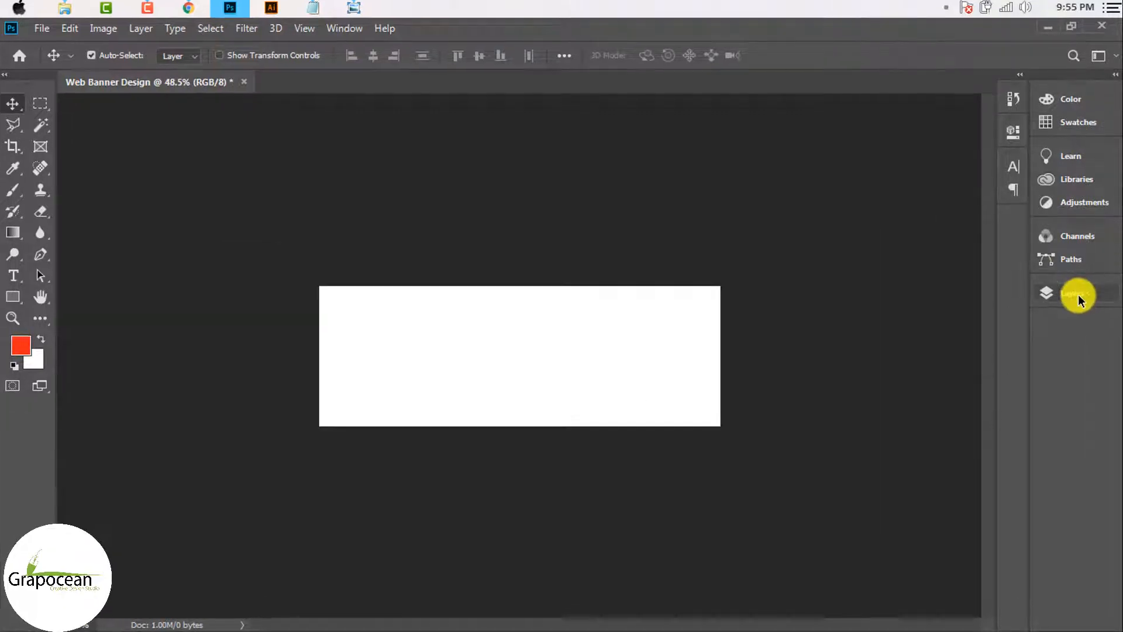
pyautogui.click(1076, 295)
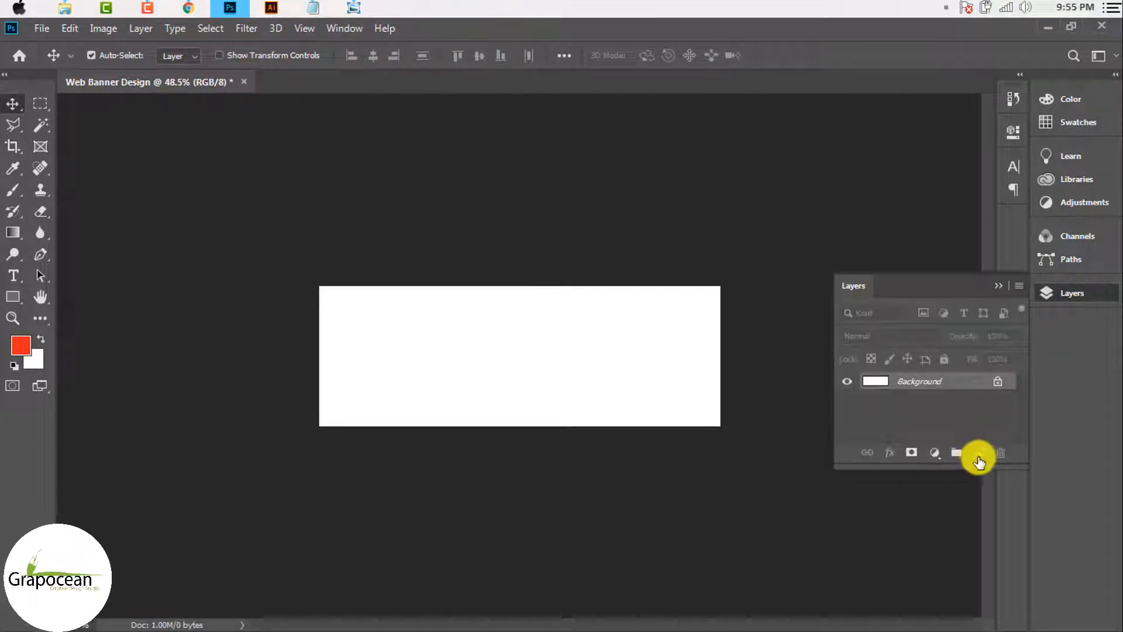
pyautogui.click(41, 255)
pyautogui.scroll(1, 448, 462)
pyautogui.click(454, 444)
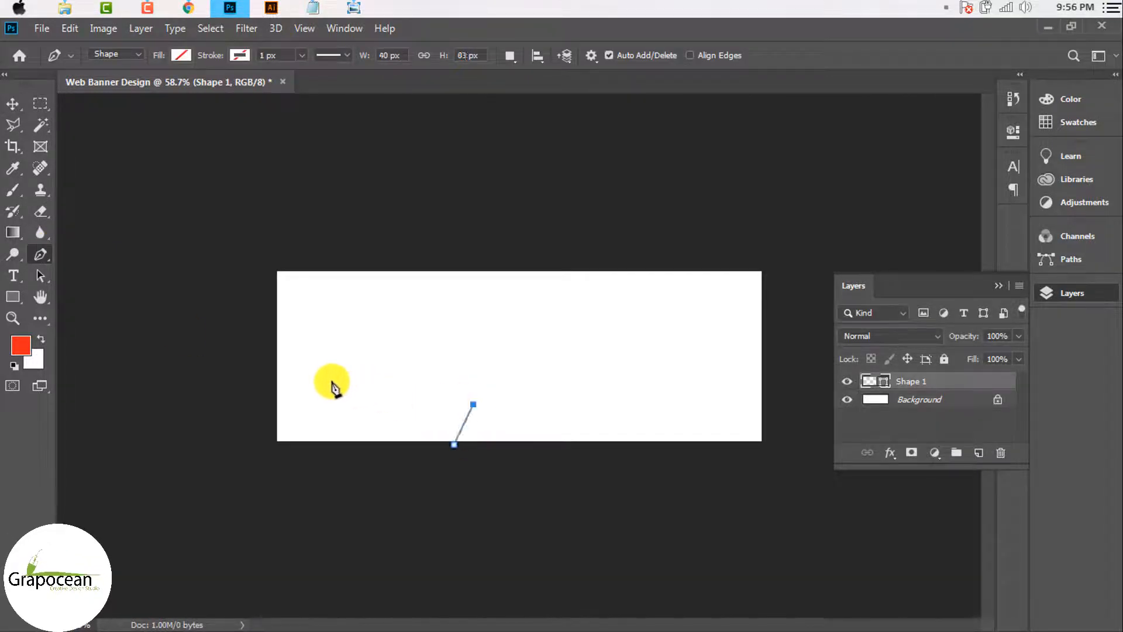
pyautogui.moveTo(329, 384); pyautogui.dragTo(286, 333)
pyautogui.hotkey('ctrl', 'z')
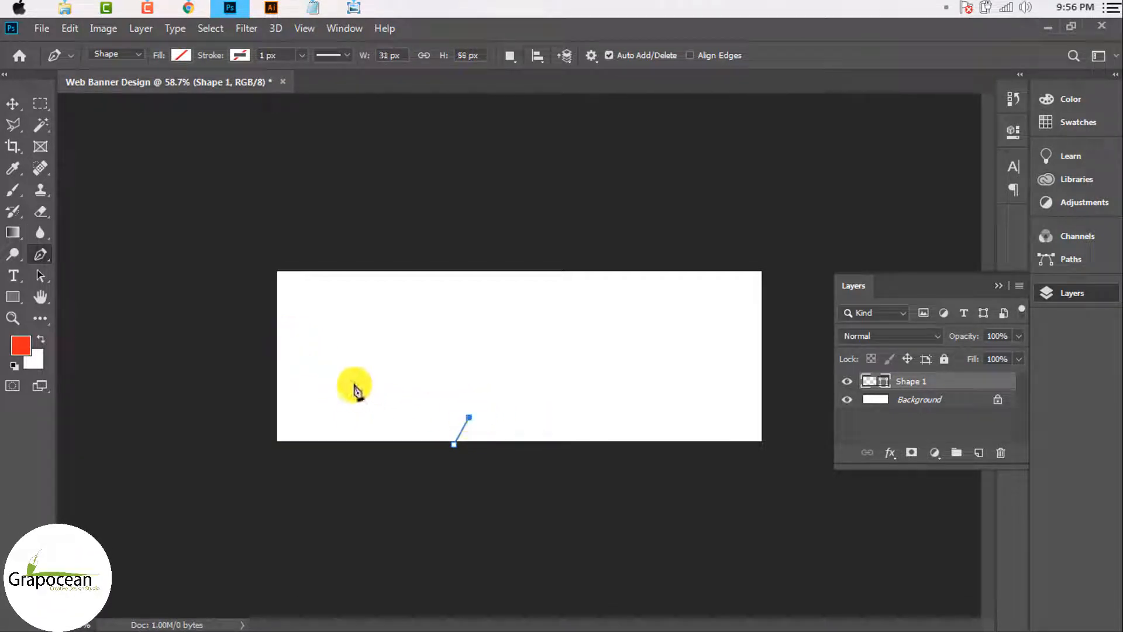
pyautogui.moveTo(326, 382); pyautogui.dragTo(309, 321)
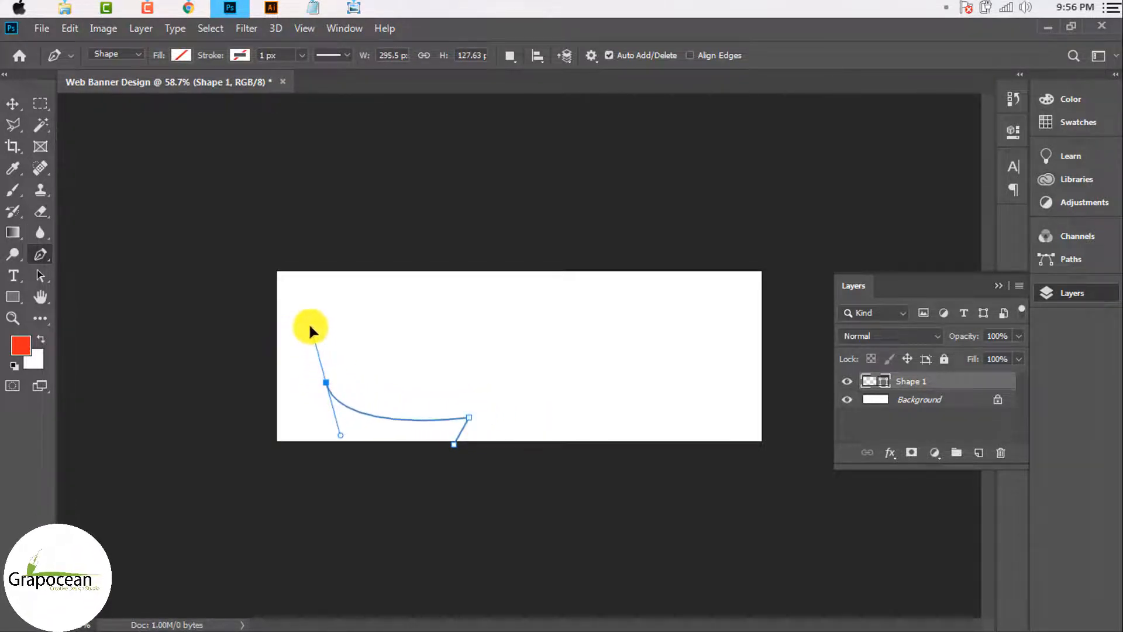
pyautogui.hotkey('ctrl', 'z')
pyautogui.moveTo(325, 377); pyautogui.dragTo(297, 312)
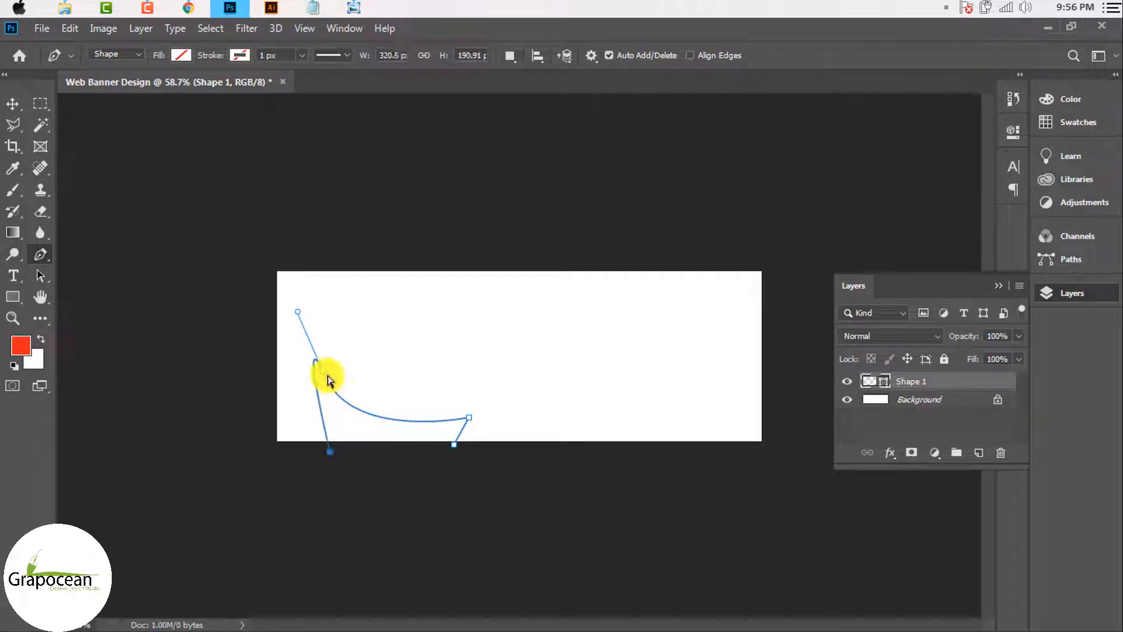
pyautogui.moveTo(325, 381); pyautogui.dragTo(326, 394)
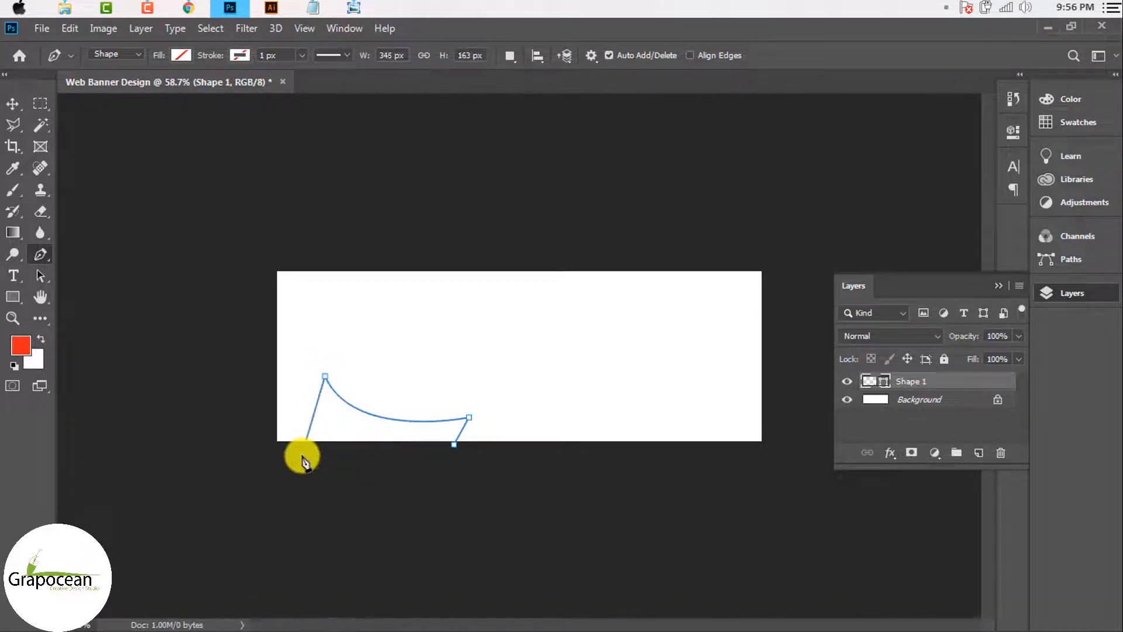
pyautogui.moveTo(301, 457); pyautogui.dragTo(321, 443)
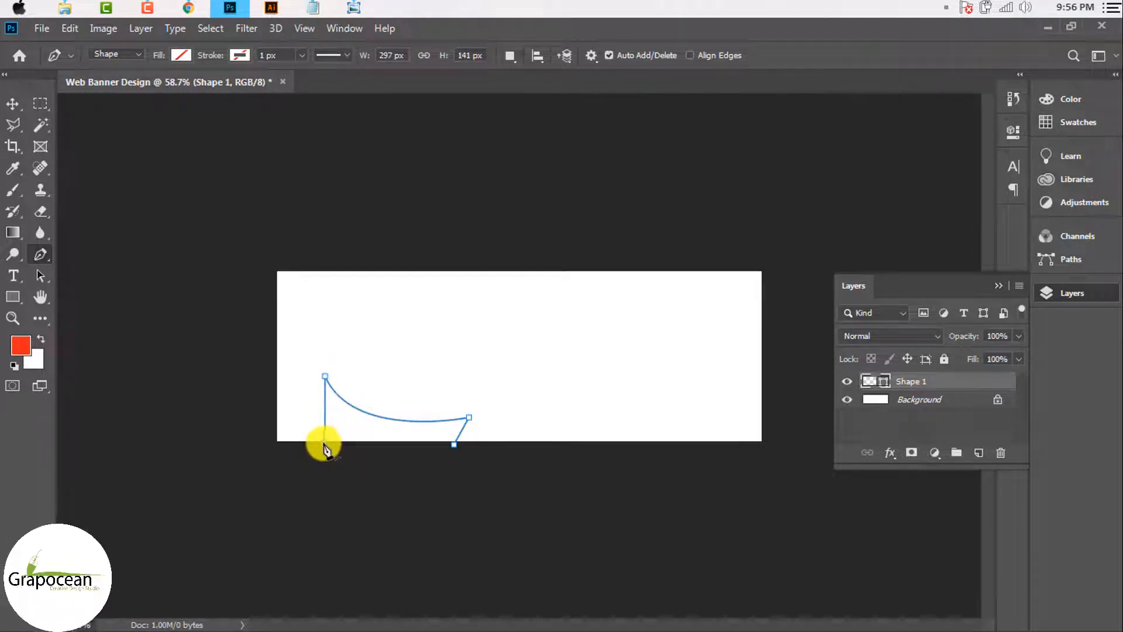
# Step: Fill the new shape with red
pyautogui.click(189, 58)
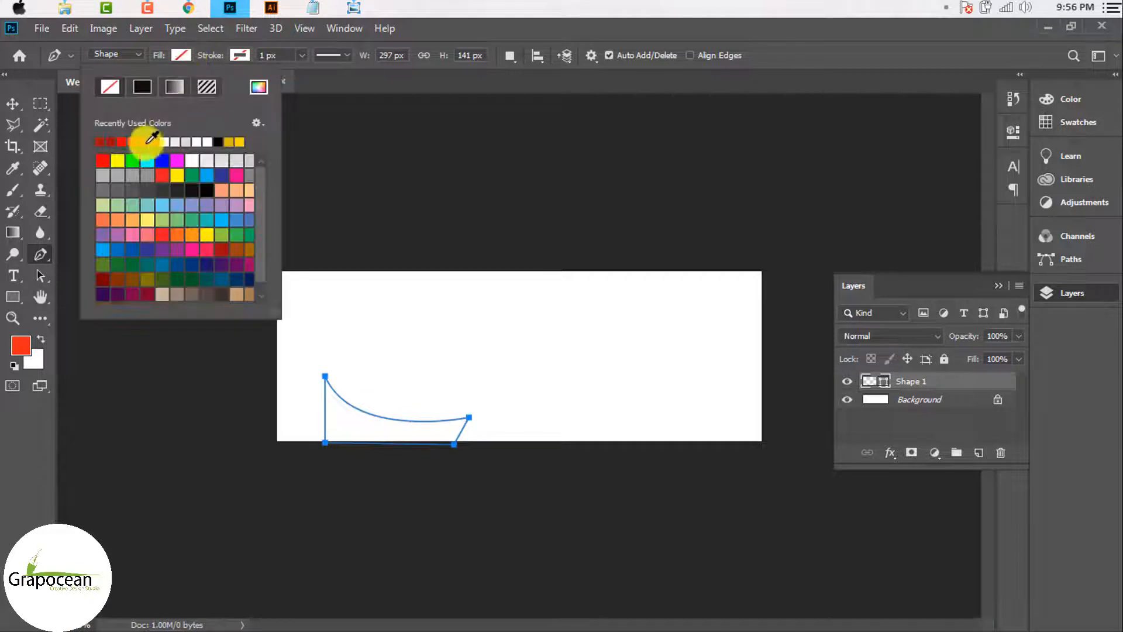
pyautogui.click(121, 142)
pyautogui.click(12, 104)
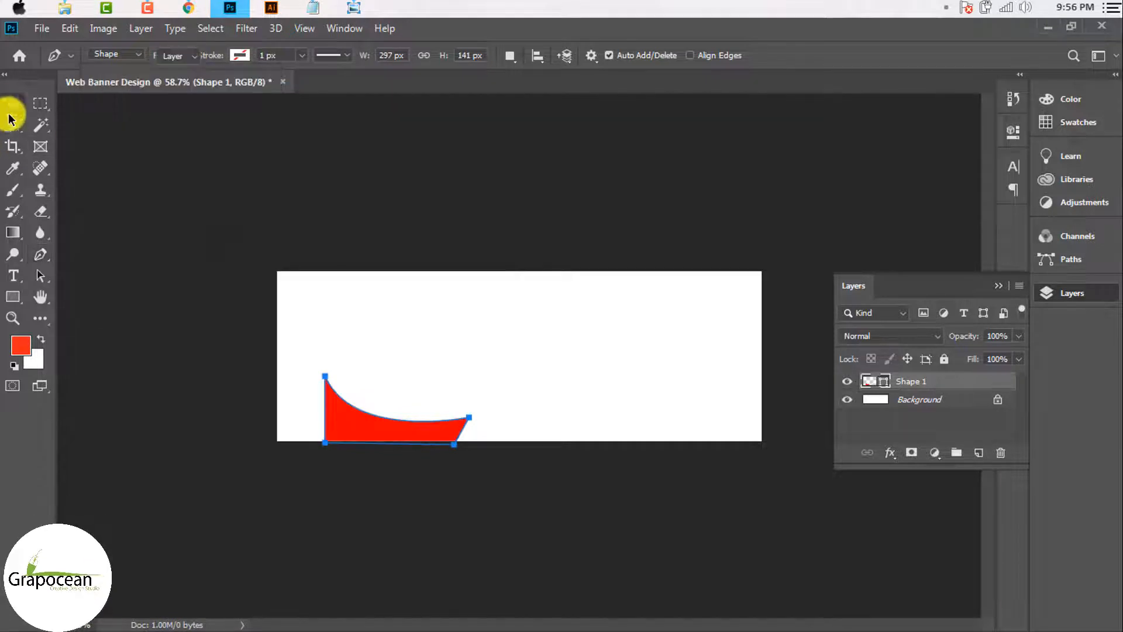
pyautogui.scroll(2, 351, 434)
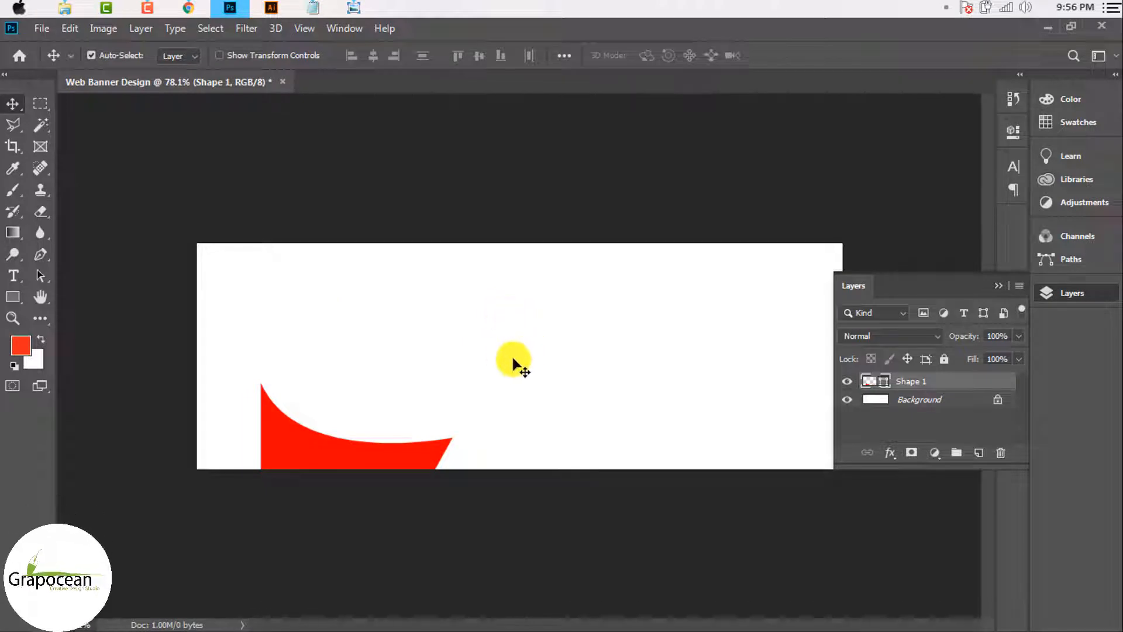
# Step: Draw a closed arc on a new layer, sweeping from the red shape's edge up and right
pyautogui.click(42, 262)
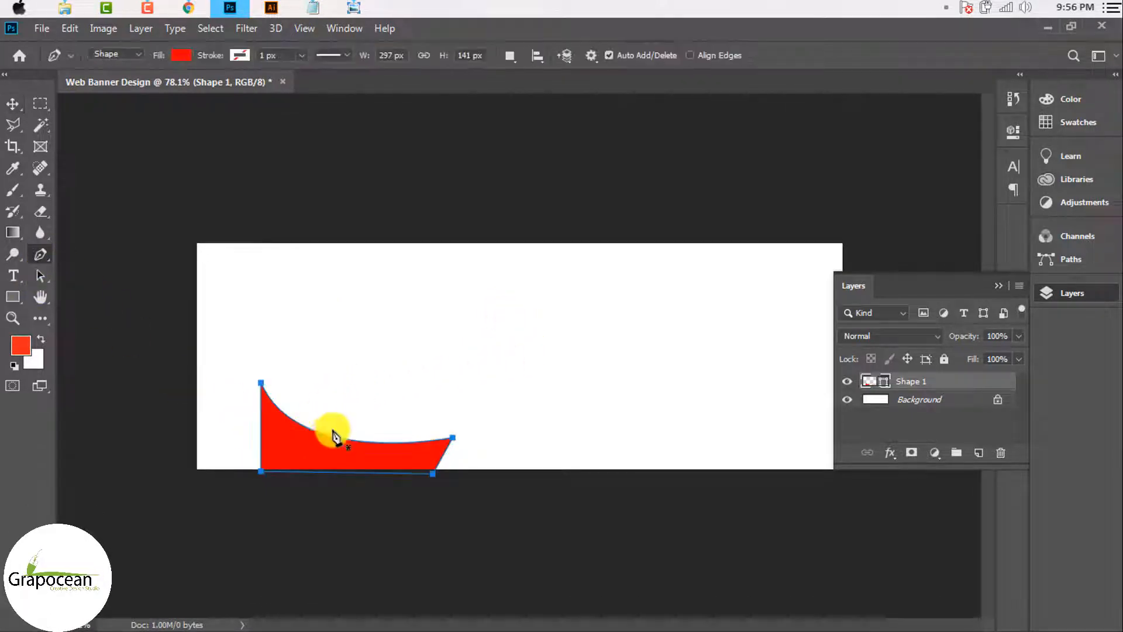
pyautogui.click(979, 452)
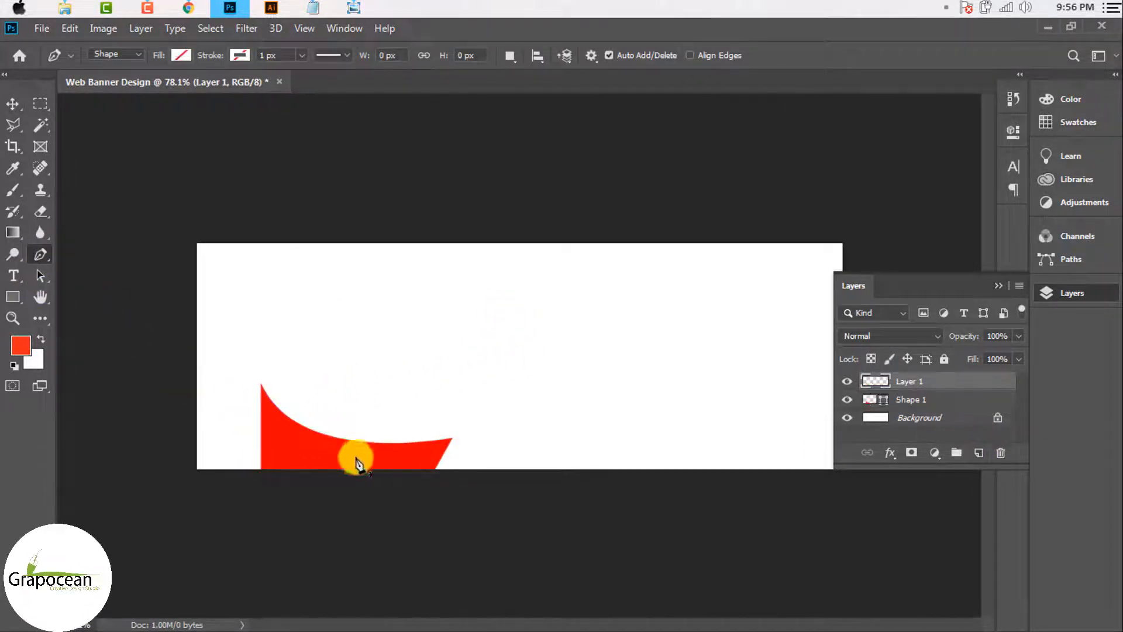
pyautogui.click(335, 437)
pyautogui.moveTo(530, 334); pyautogui.dragTo(724, 331)
pyautogui.keyDown('alt'); pyautogui.click(531, 335); pyautogui.keyUp('alt')
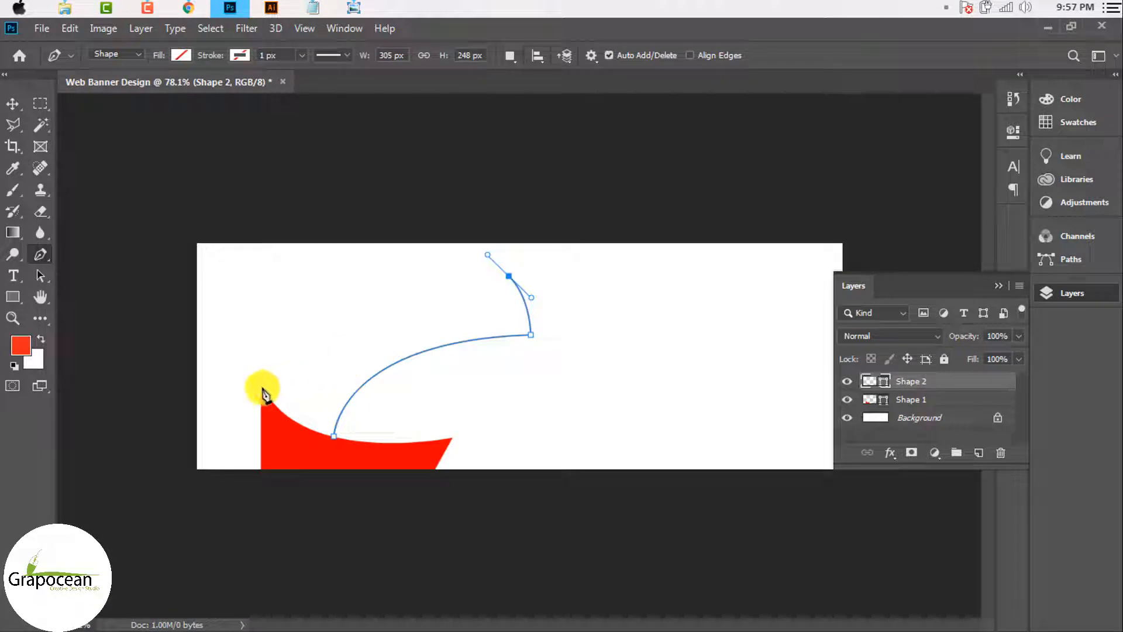
pyautogui.moveTo(262, 388); pyautogui.dragTo(313, 515)
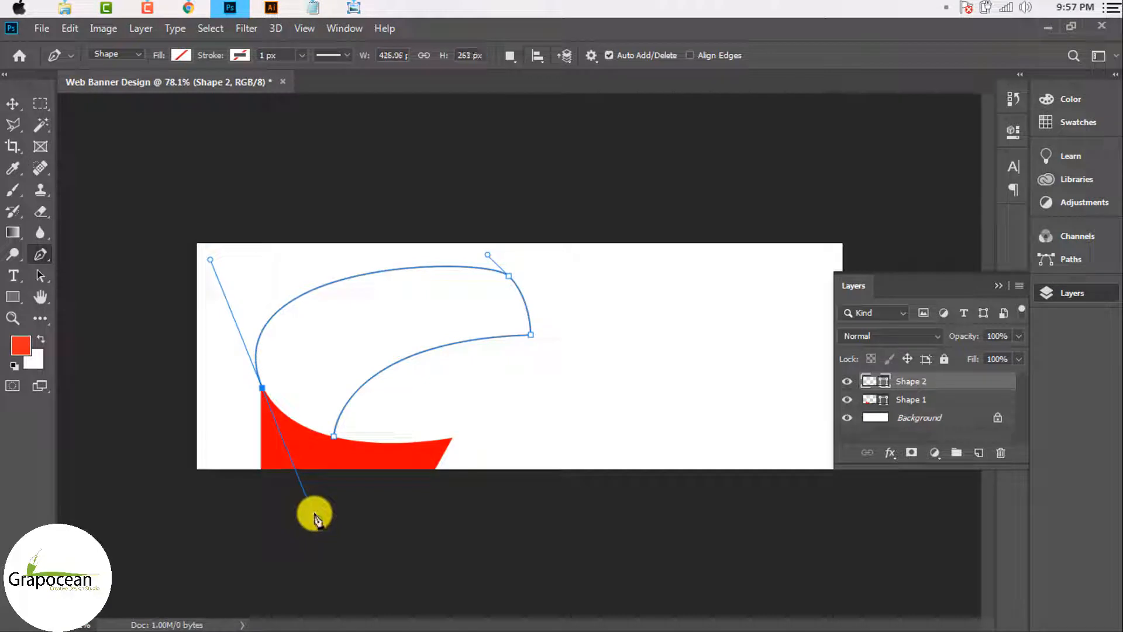
pyautogui.keyDown('alt'); pyautogui.click(262, 388); pyautogui.keyUp('alt')
pyautogui.click(334, 440)
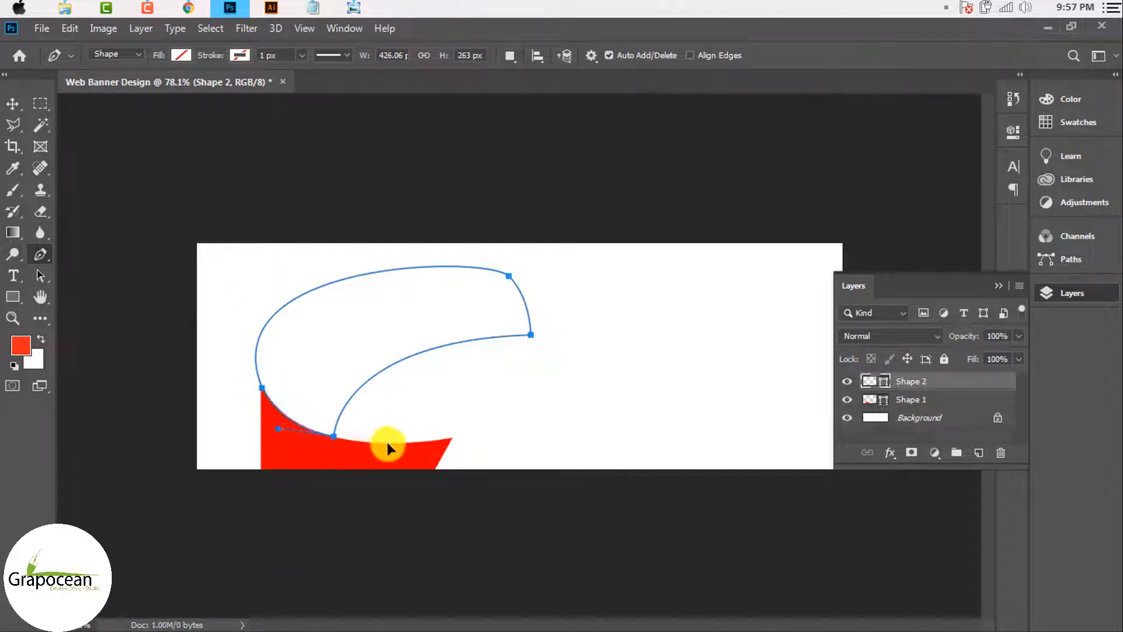
# Step: Fill the arc shape with red
pyautogui.click(239, 55)
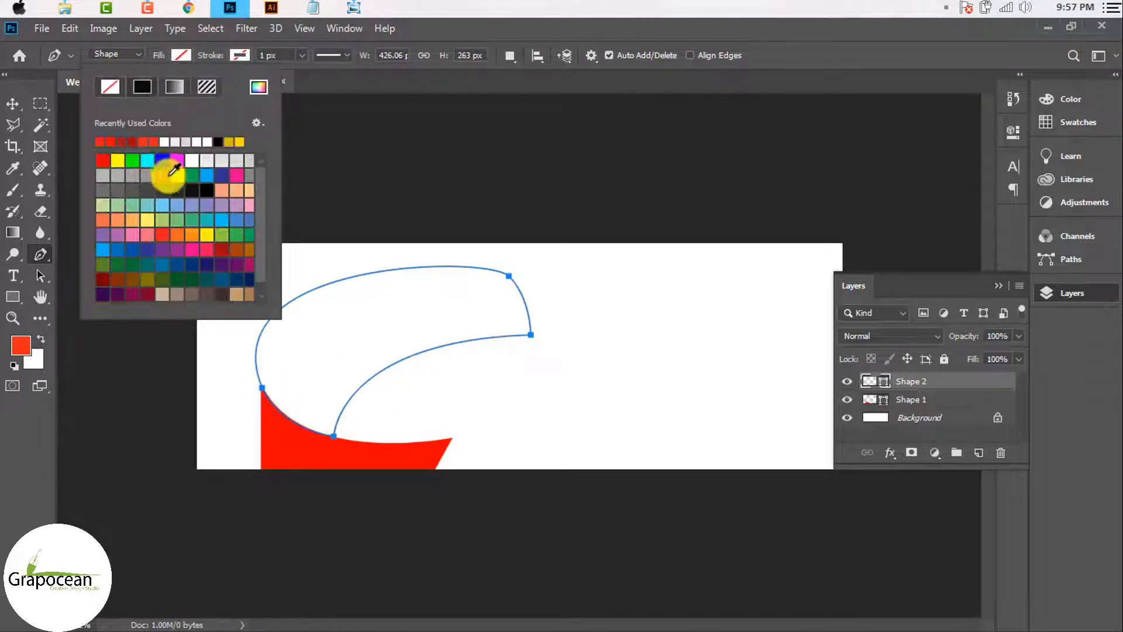
pyautogui.click(163, 233)
pyautogui.click(13, 103)
pyautogui.click(89, 423)
pyautogui.hotkey('ctrl', '+')
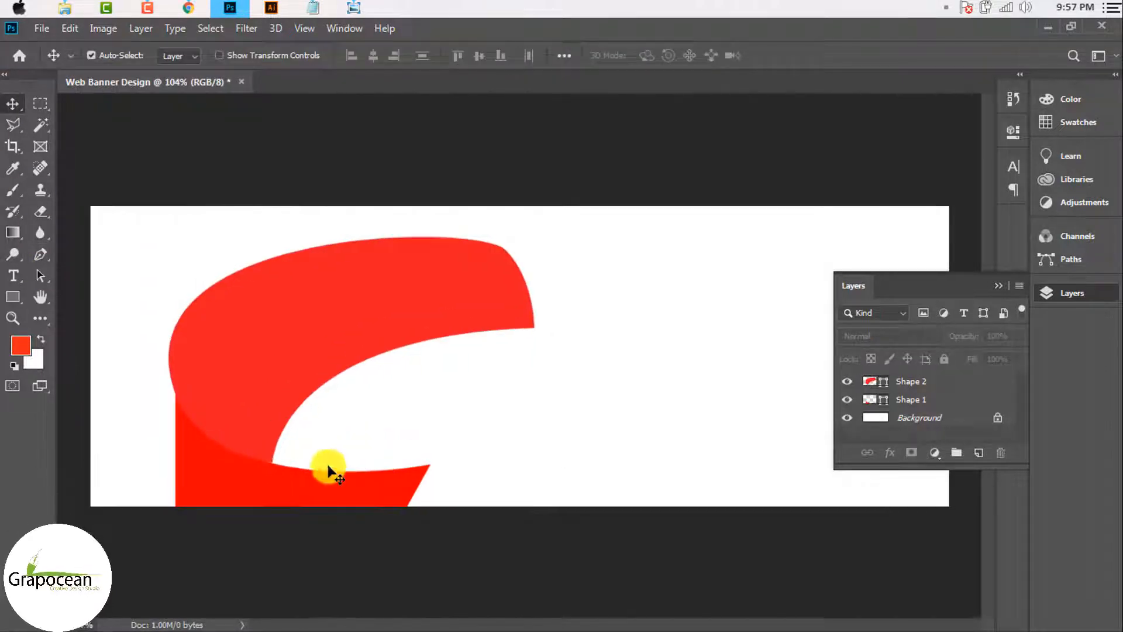
# Step: Nudge the anchor where the two curves meet and reshape the arc's left curve handle
pyautogui.click(329, 471)
pyautogui.scroll(2, 268, 469)
pyautogui.scroll(-3, 318, 422)
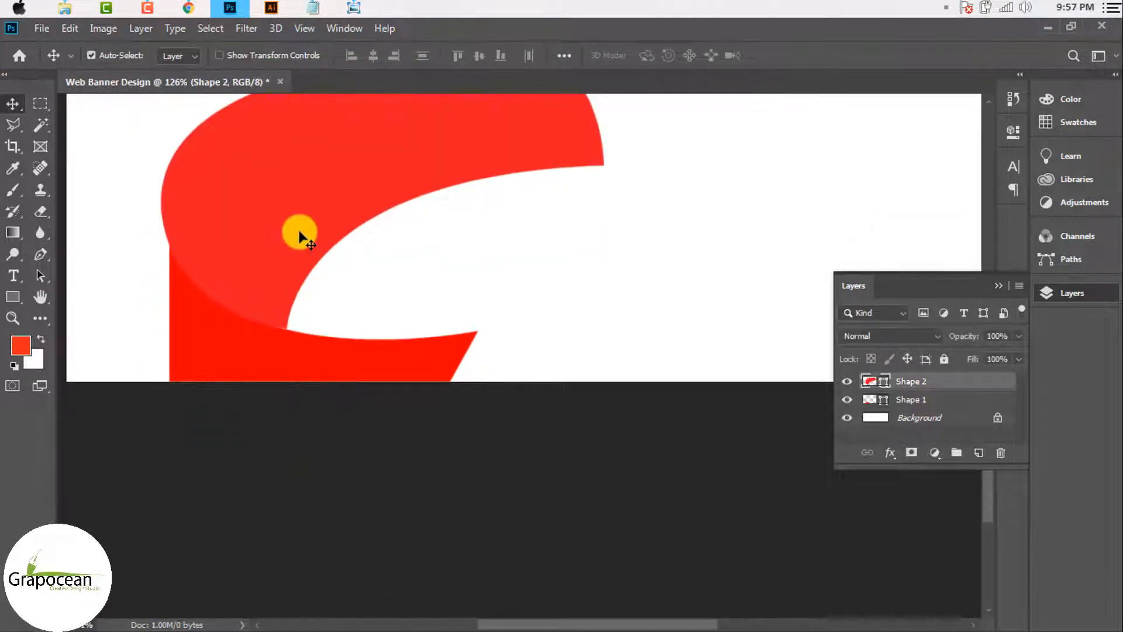
pyautogui.click(38, 251)
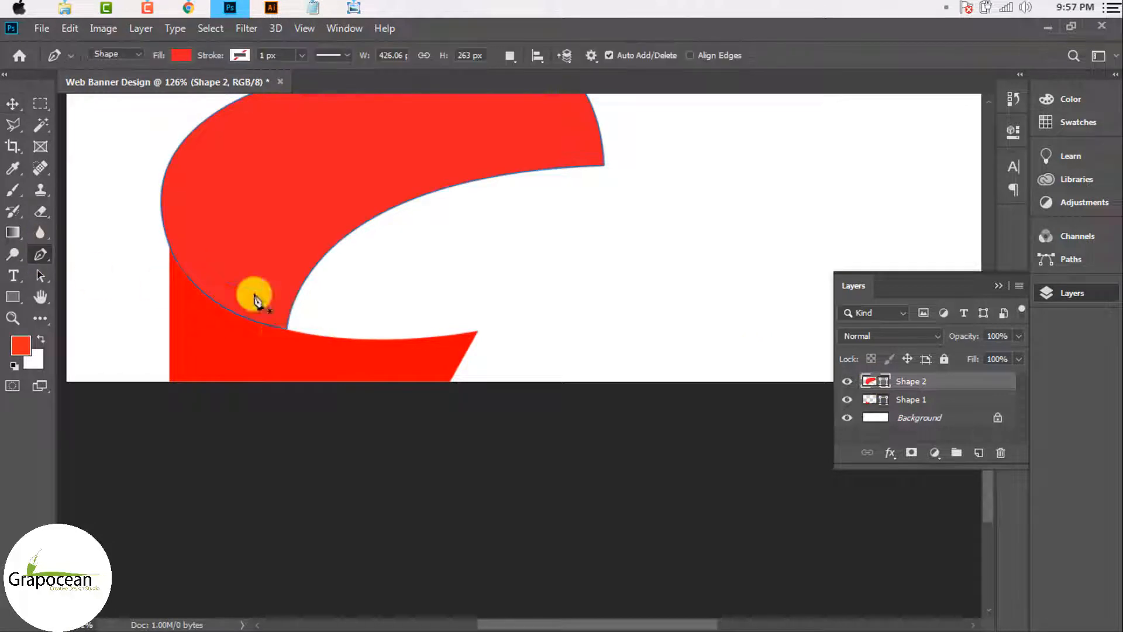
pyautogui.scroll(2, 289, 329)
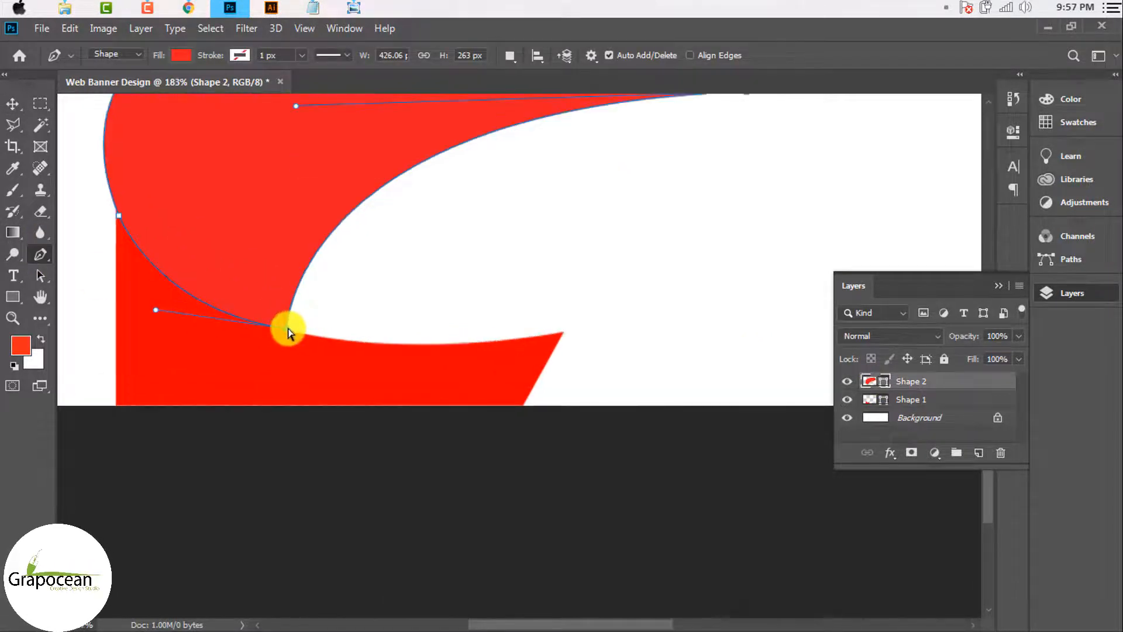
pyautogui.moveTo(288, 326); pyautogui.dragTo(286, 326)
pyautogui.scroll(-2, 281, 350)
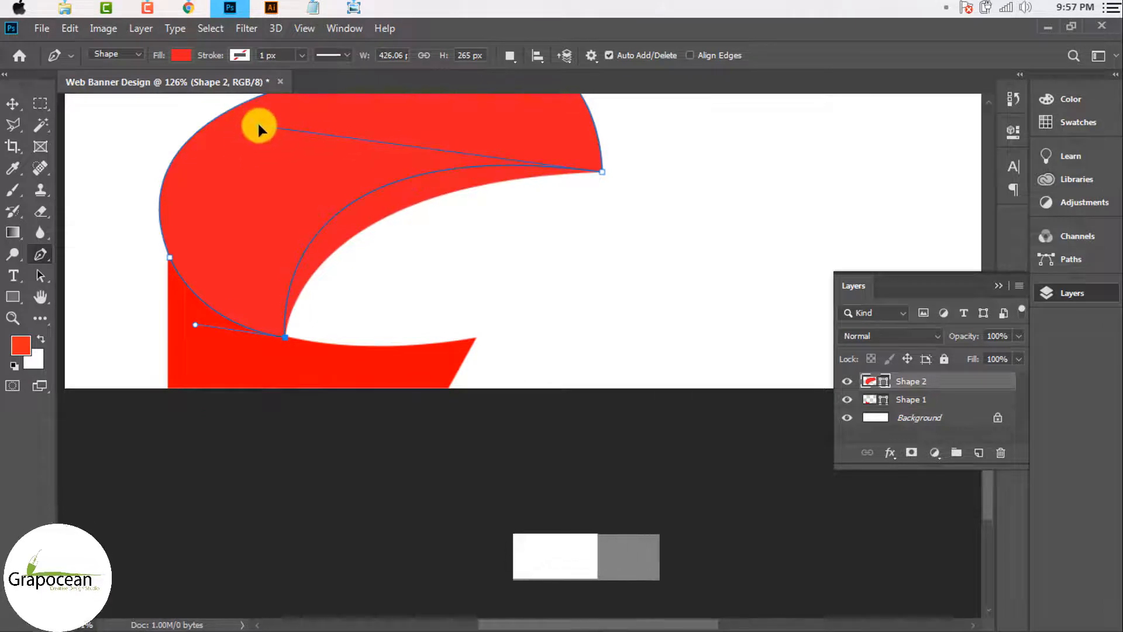
pyautogui.scroll(-2, 322, 301)
pyautogui.keyDown('ctrl'); pyautogui.click(333, 265); pyautogui.keyUp('ctrl')
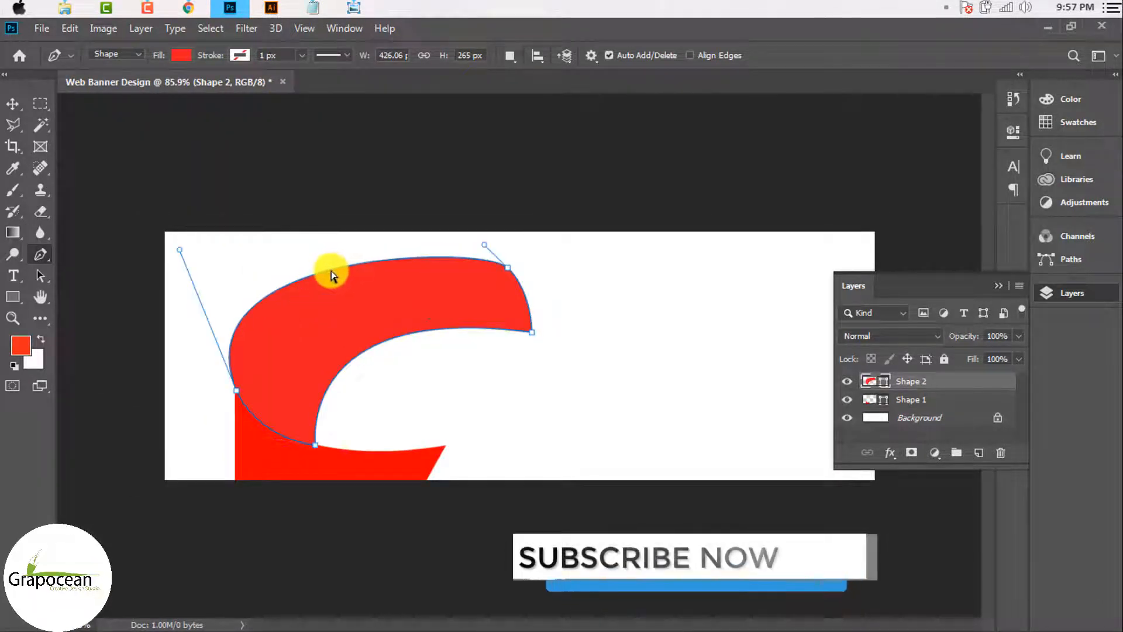
pyautogui.keyDown('ctrl'); pyautogui.click(237, 390); pyautogui.keyUp('ctrl')
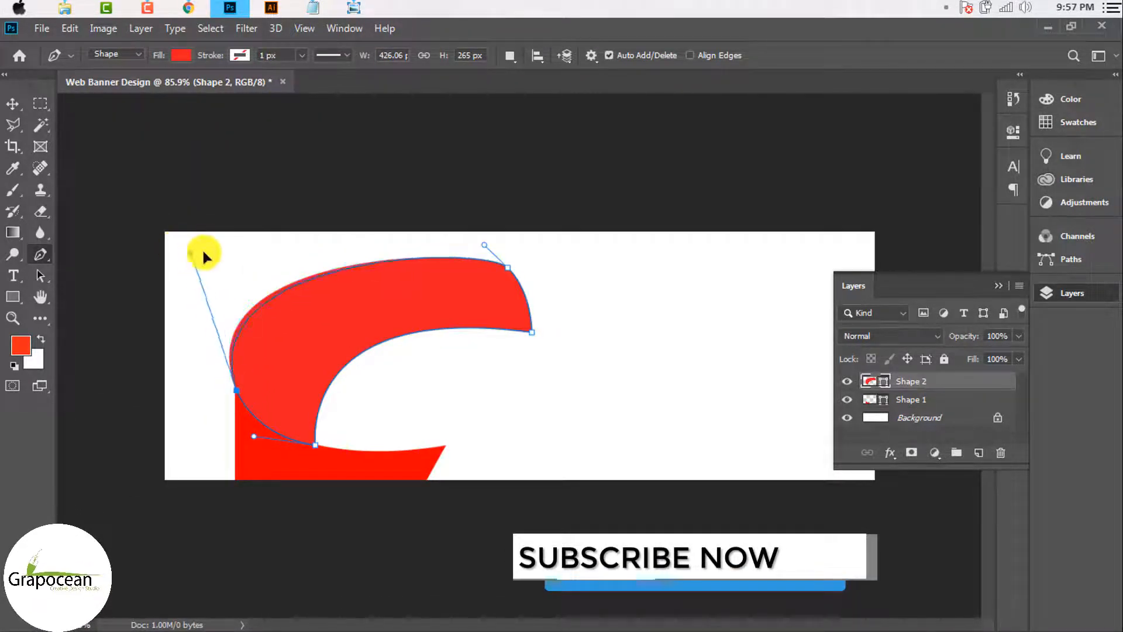
pyautogui.moveTo(231, 212); pyautogui.dragTo(206, 210)
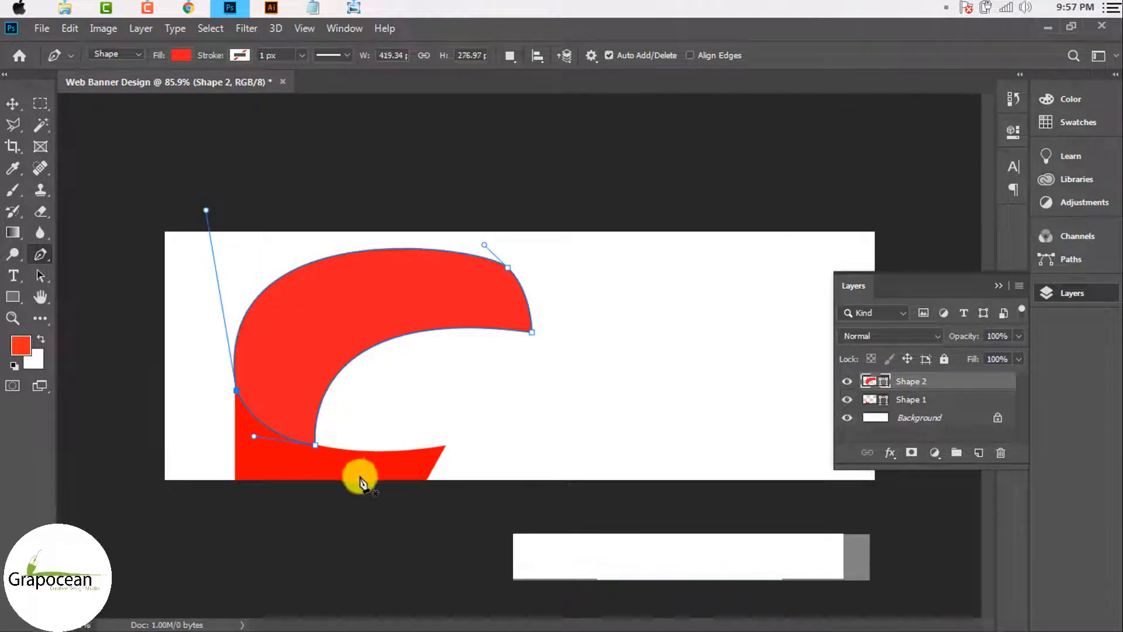
pyautogui.press('v')
# Step: Select the lower wedge layer, clear its anchor selection, then select the upper C curve layer
pyautogui.click(298, 499)
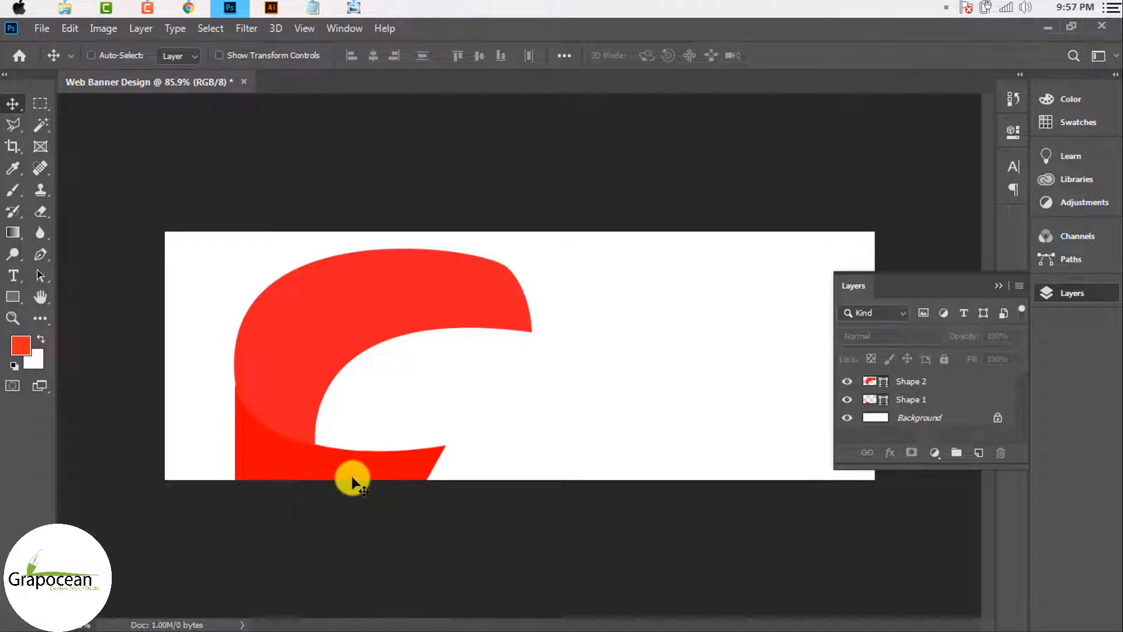
pyautogui.scroll(-2, 348, 479)
pyautogui.scroll(5, 304, 465)
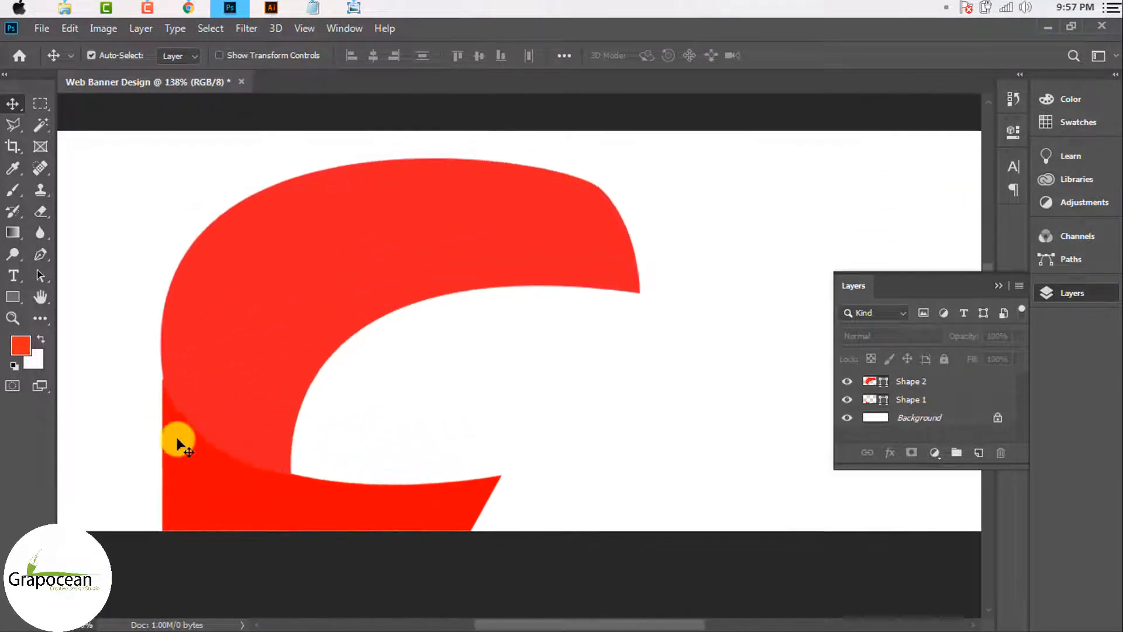
pyautogui.click(177, 445)
pyautogui.click(534, 258)
pyautogui.click(860, 399)
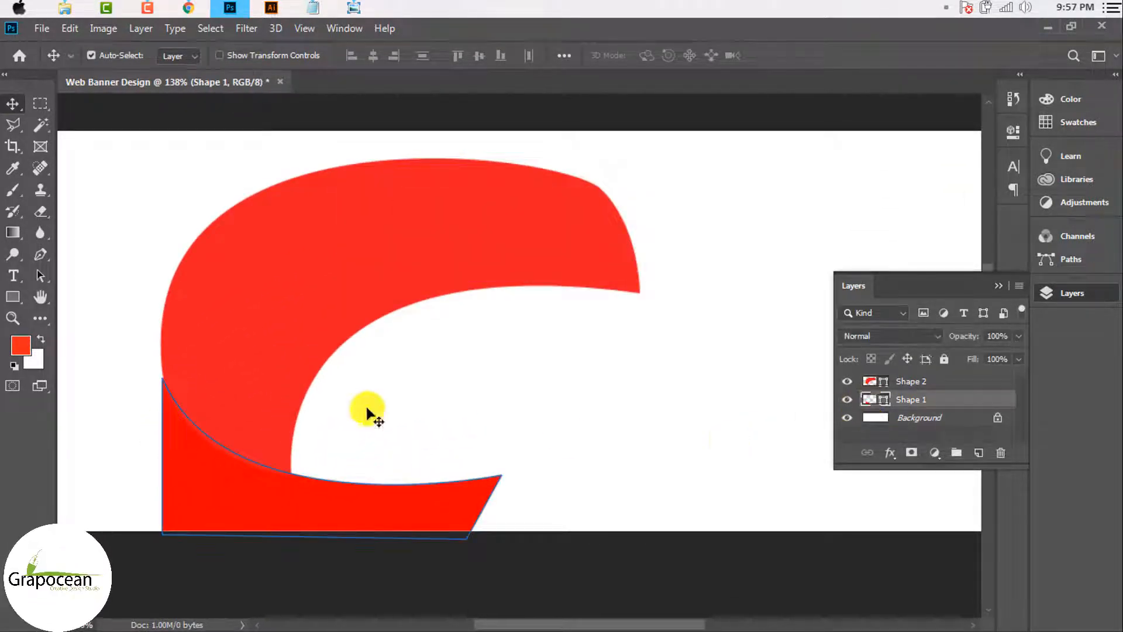
pyautogui.scroll(5, 159, 385)
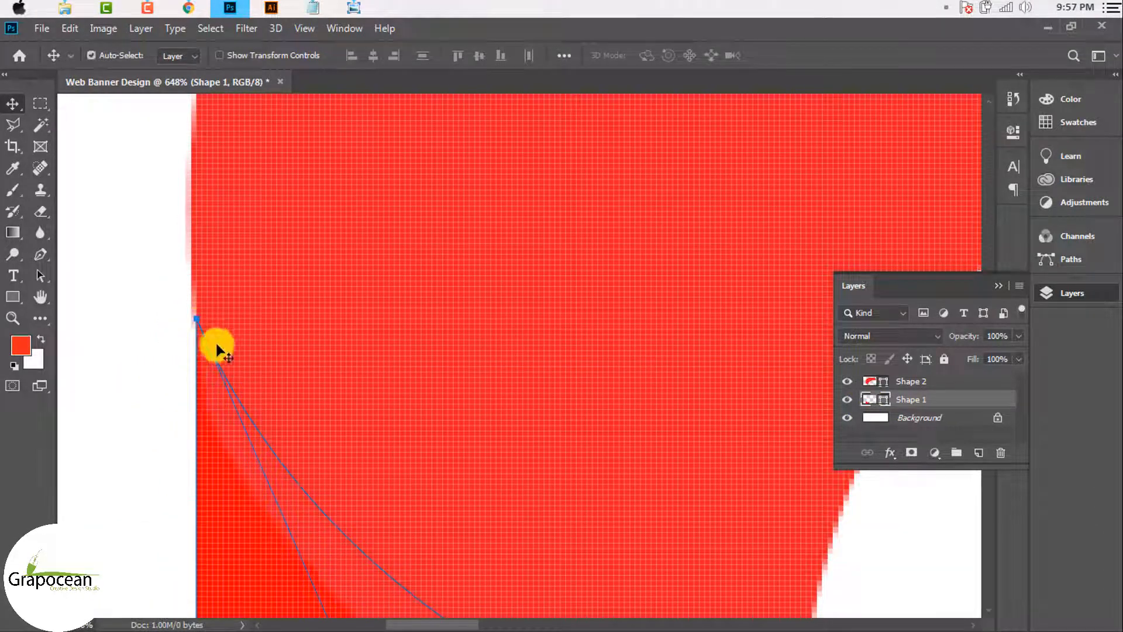
pyautogui.scroll(-4, 219, 346)
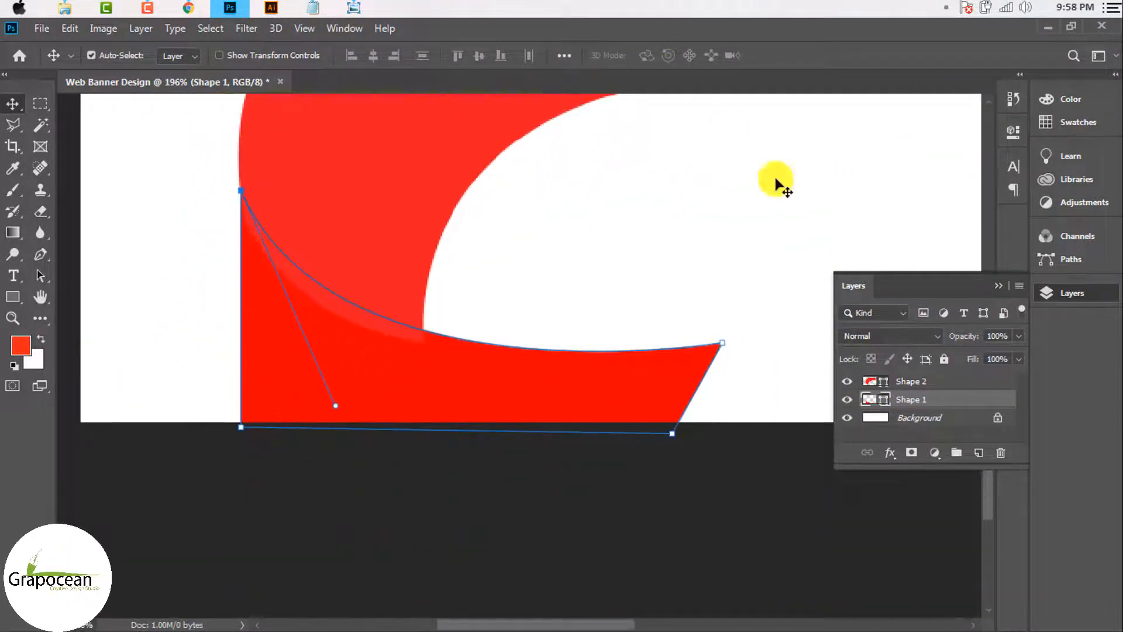
pyautogui.click(195, 477)
pyautogui.click(419, 394)
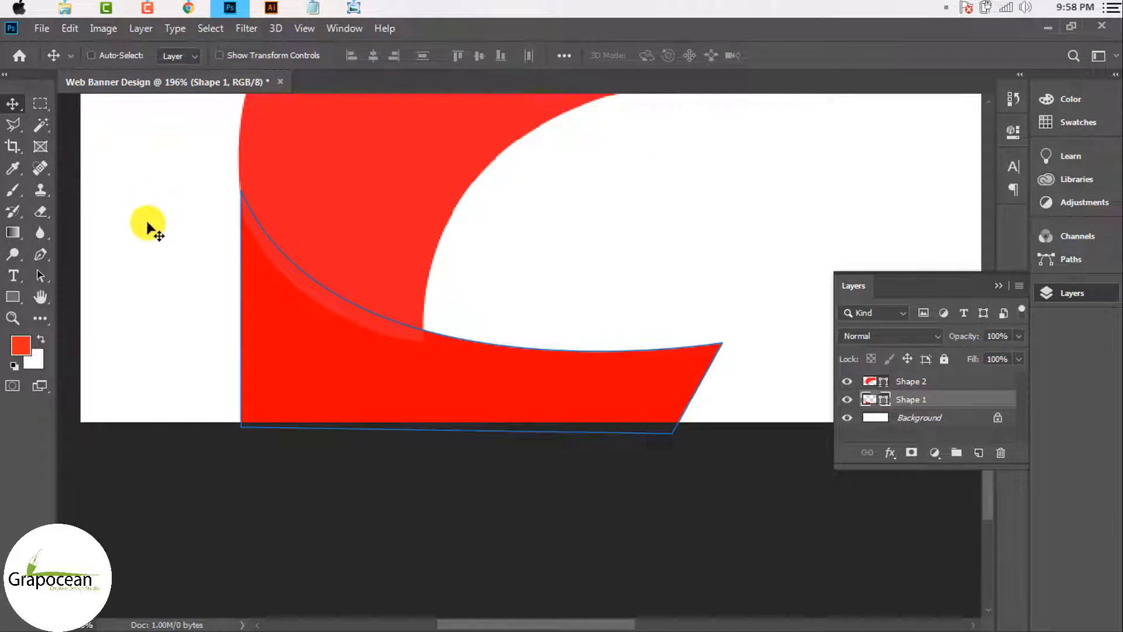
pyautogui.click(459, 334)
pyautogui.click(547, 261)
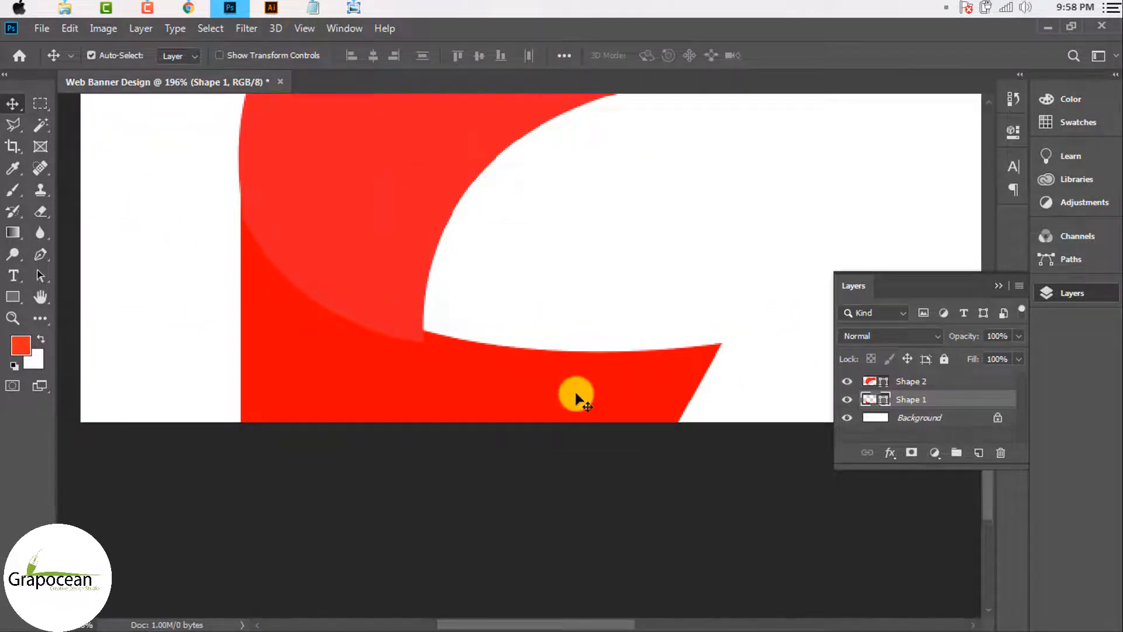
pyautogui.click(970, 387)
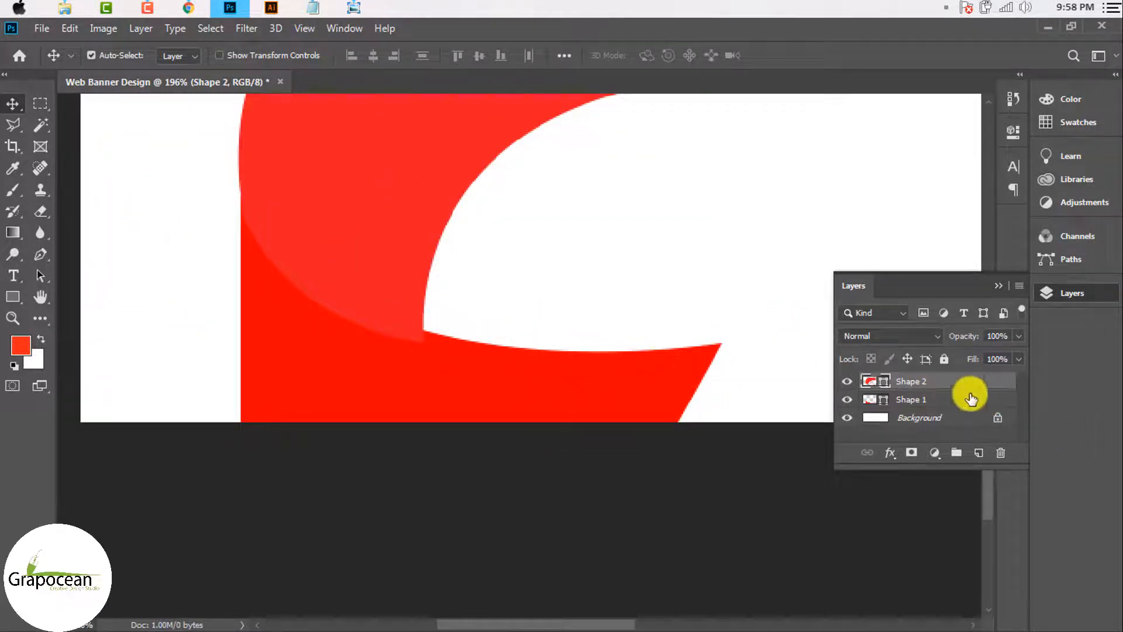
# Step: Move the upper C curve layer behind the wedge and apply a transform to it
pyautogui.moveTo(970, 397); pyautogui.dragTo(659, 401)
pyautogui.scroll(-5, 627, 401)
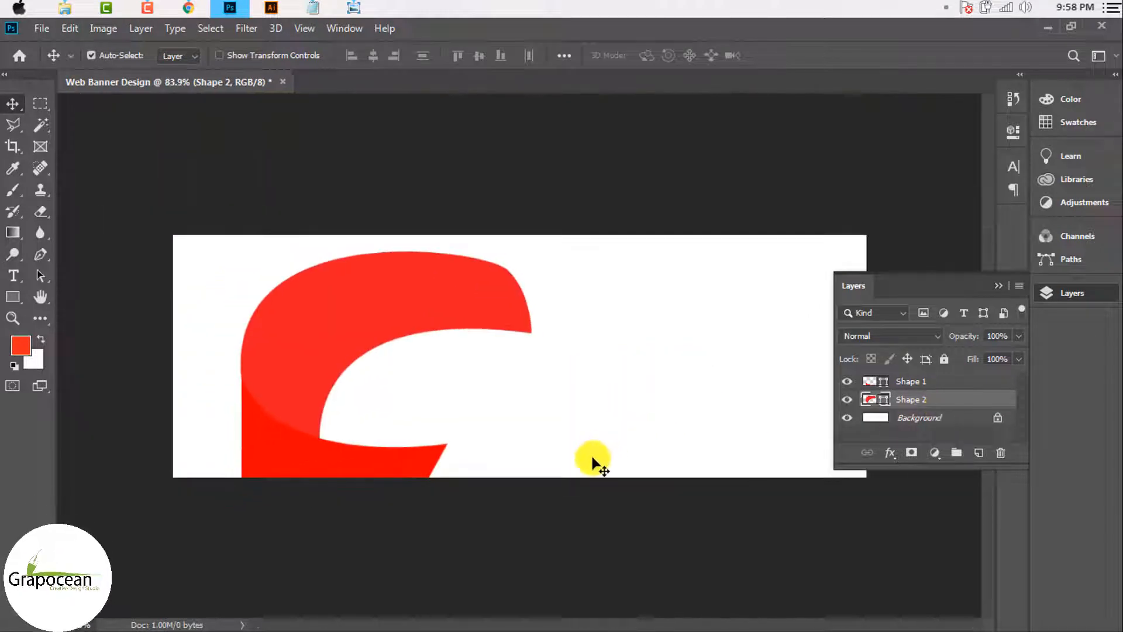
pyautogui.scroll(-1, 592, 459)
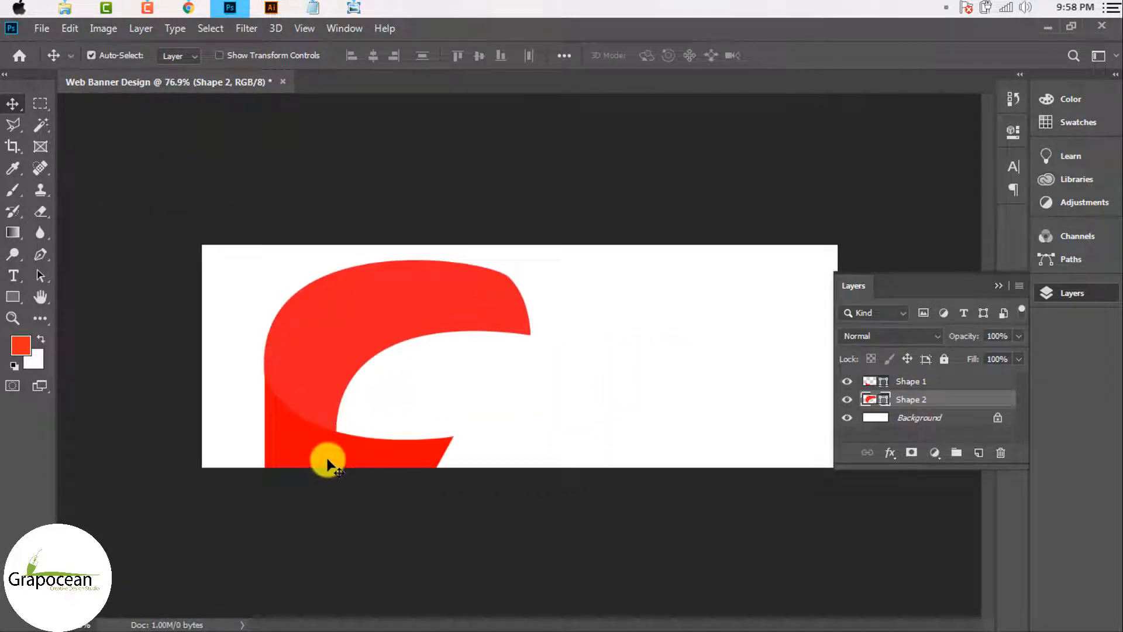
pyautogui.scroll(-2, 326, 461)
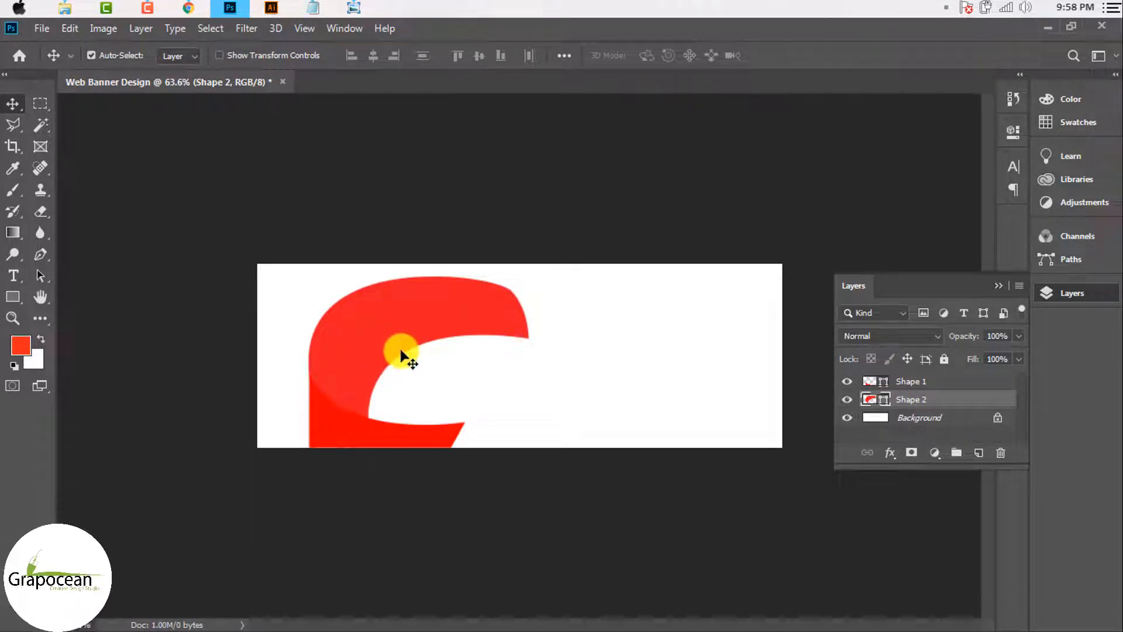
pyautogui.press('ctrl')
pyautogui.hotkey('ctrl', 't')
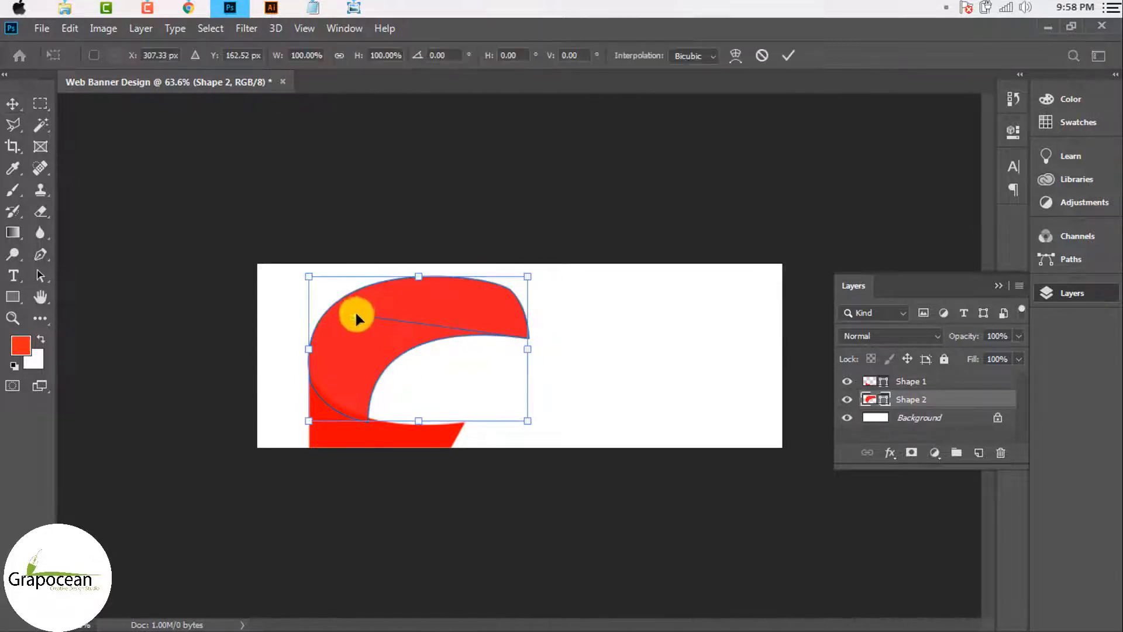
pyautogui.click(356, 315)
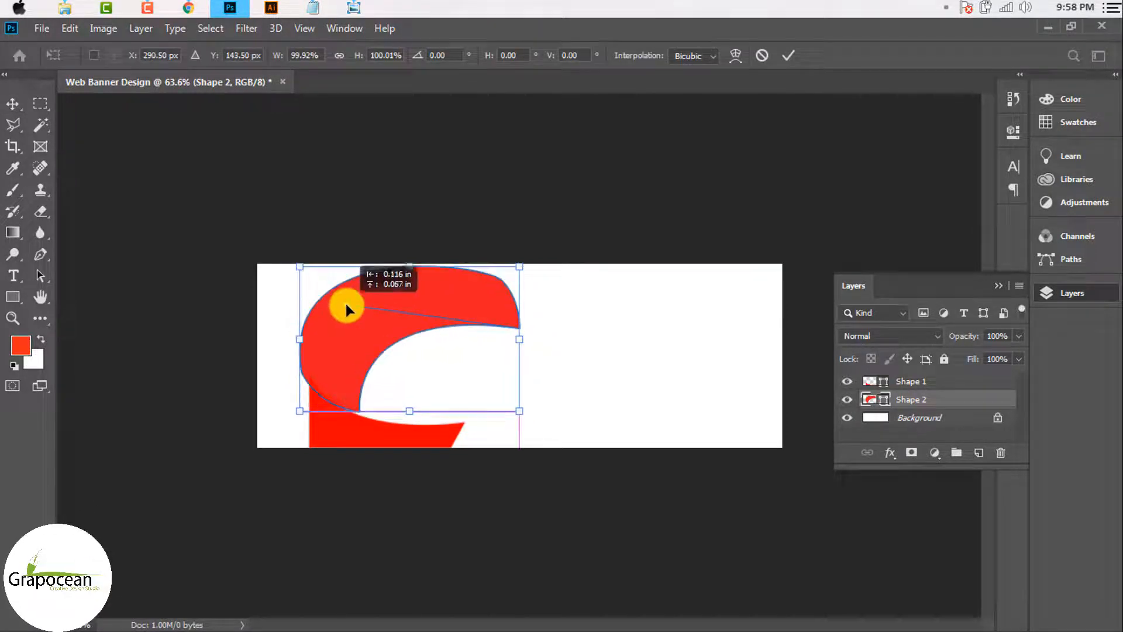
pyautogui.click(785, 57)
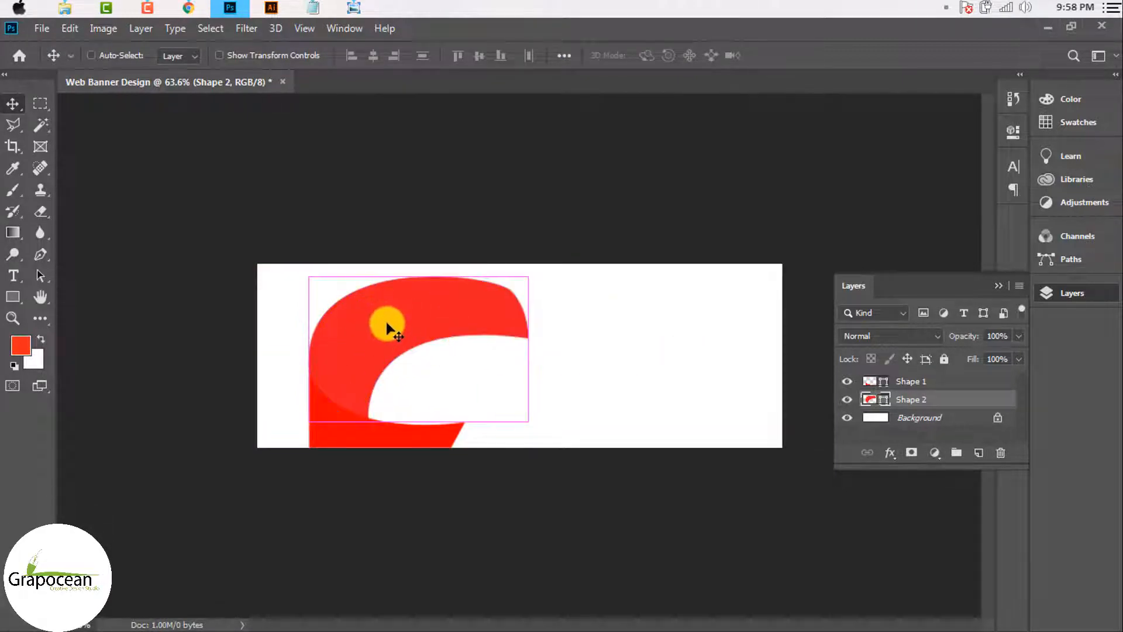
# Step: Reshape the inner curve of the C's upper arm with the Pen tool
pyautogui.click(906, 384)
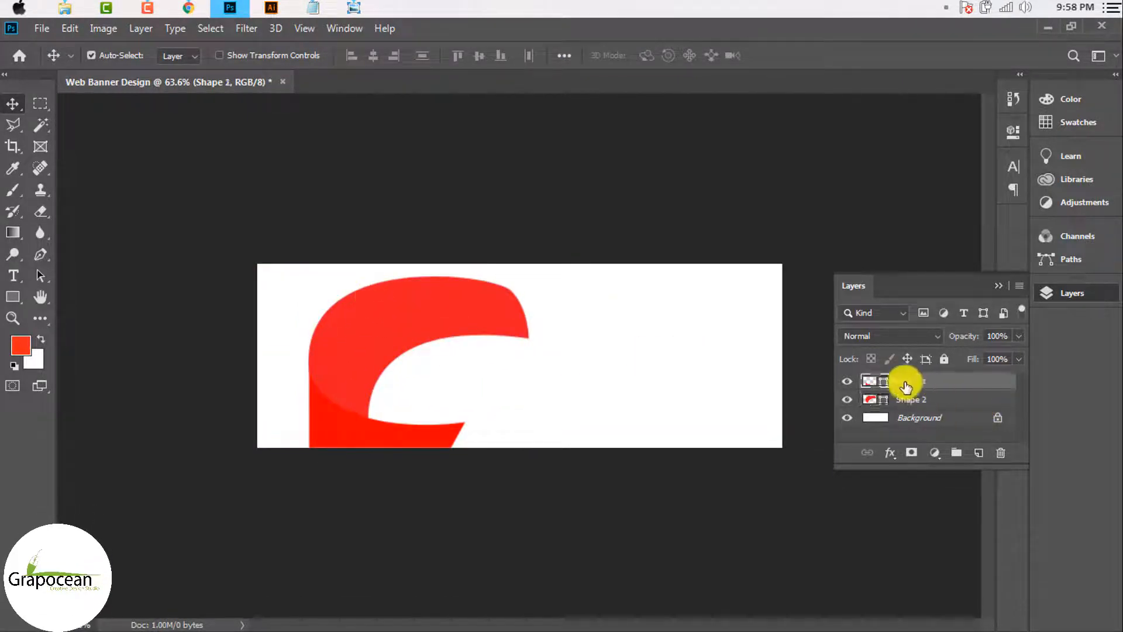
pyautogui.click(847, 399)
pyautogui.click(847, 399)
pyautogui.click(872, 399)
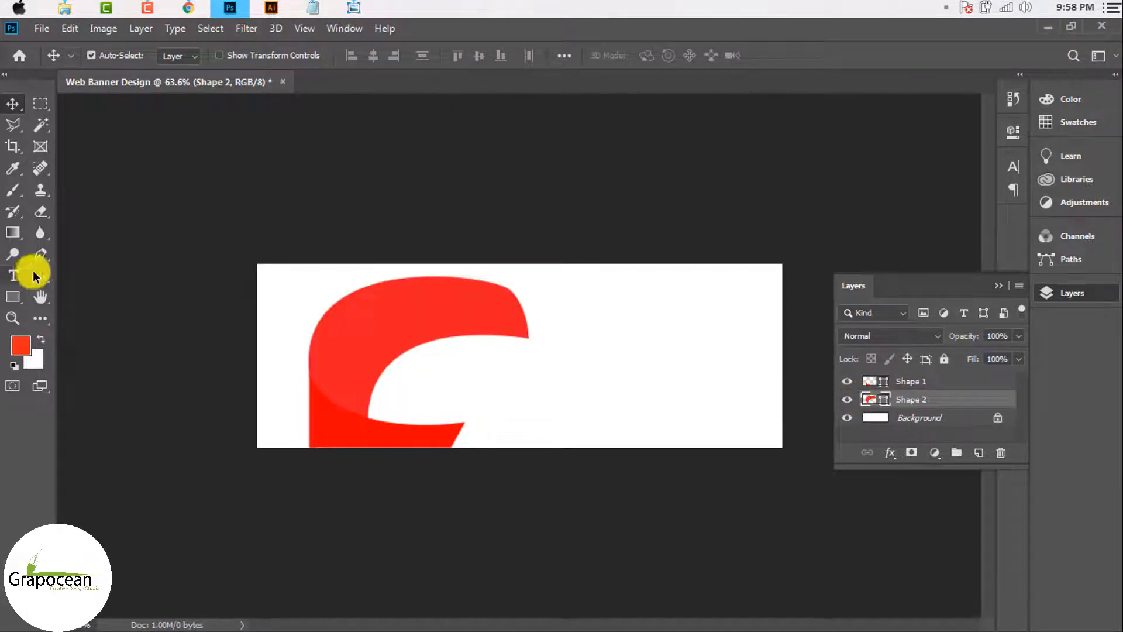
pyautogui.click(40, 254)
pyautogui.keyDown('ctrl'); pyautogui.click(367, 425); pyautogui.keyUp('ctrl')
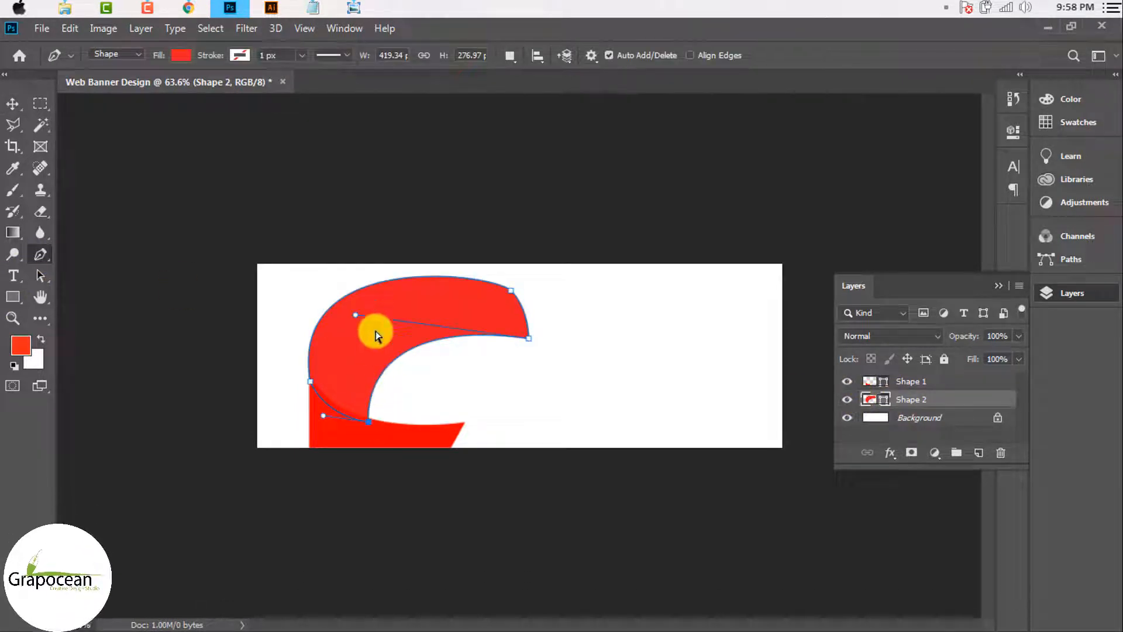
pyautogui.moveTo(295, 270); pyautogui.dragTo(294, 259)
pyautogui.moveTo(322, 324); pyautogui.dragTo(326, 286)
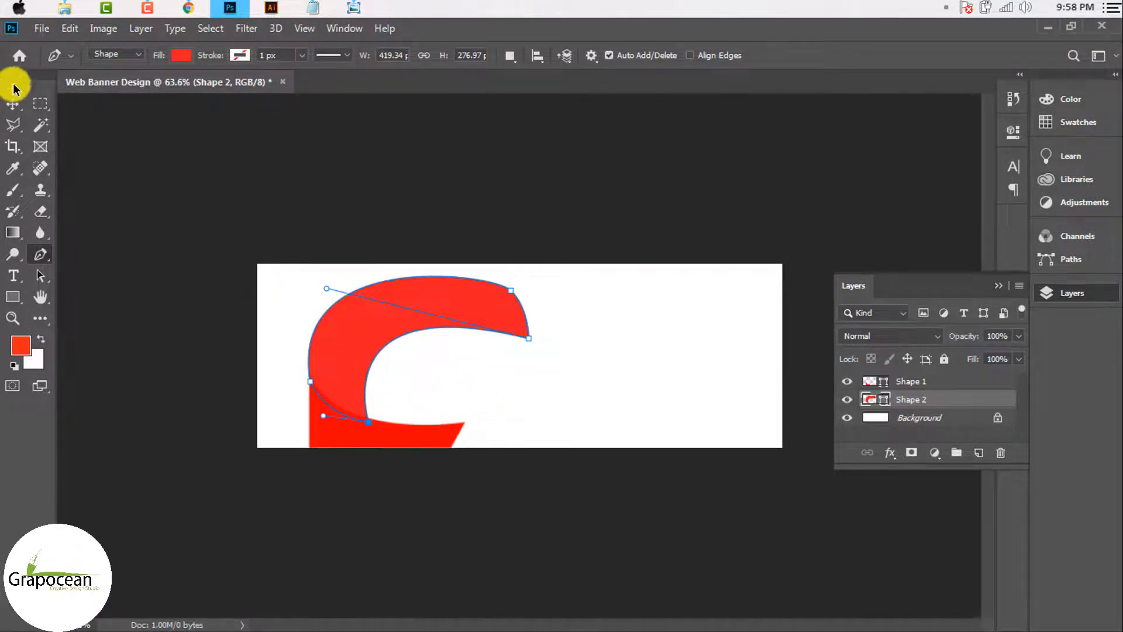
# Step: Pull the wedge's left corner further left and shift the upper C curve left to meet it
pyautogui.click(12, 104)
pyautogui.click(358, 431)
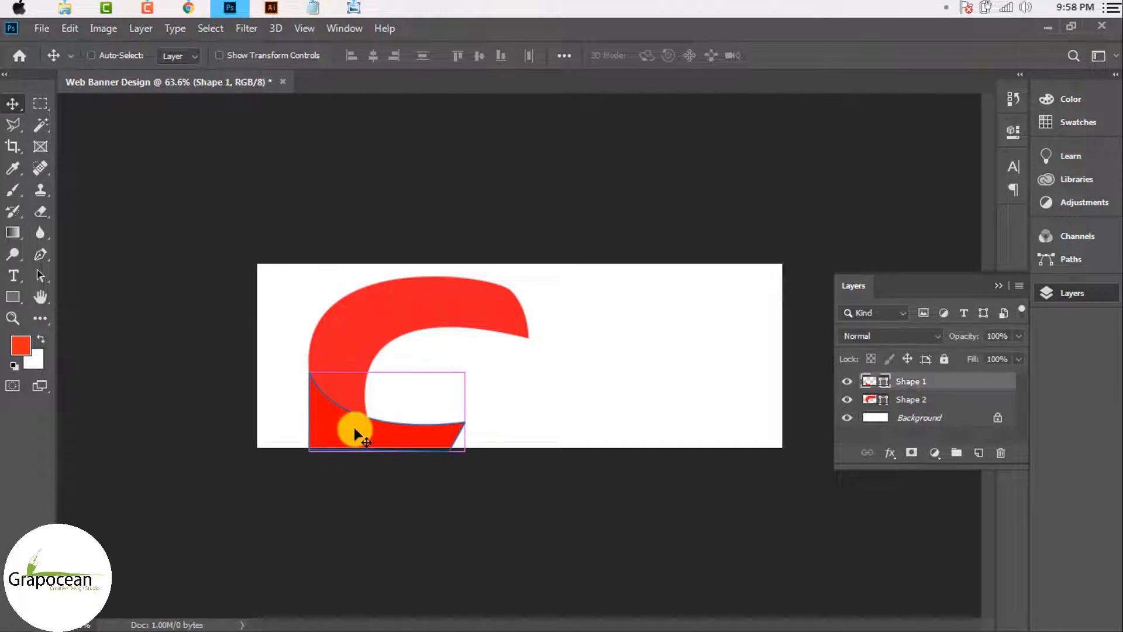
pyautogui.moveTo(358, 431); pyautogui.dragTo(423, 329)
pyautogui.click(536, 270)
pyautogui.scroll(4, 519, 355)
pyautogui.moveTo(293, 401); pyautogui.dragTo(197, 378)
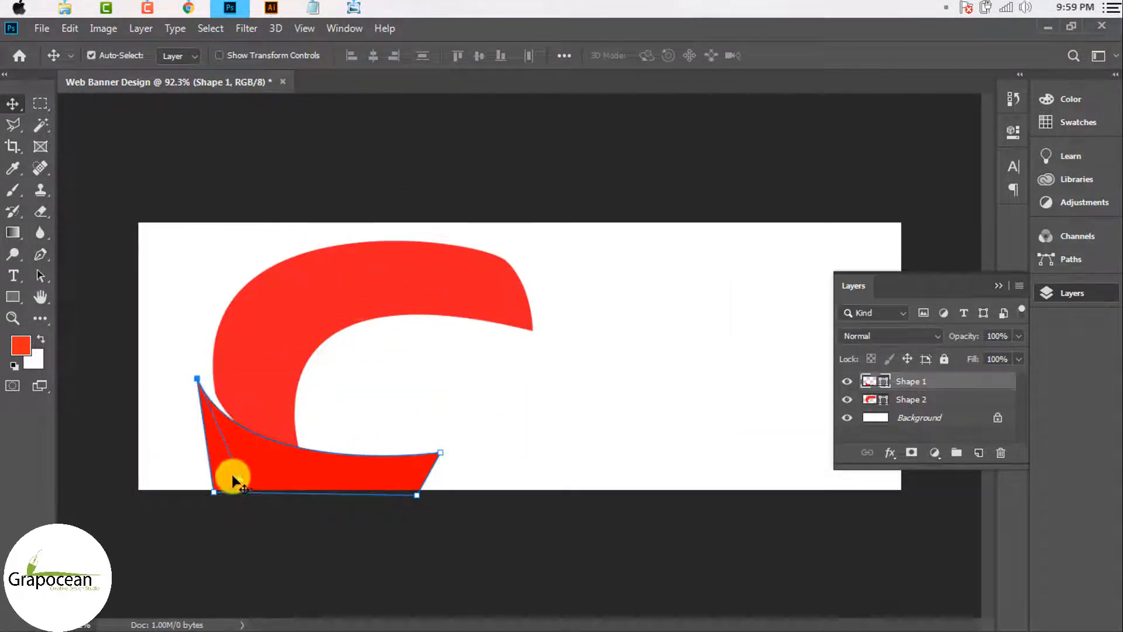
pyautogui.click(333, 585)
pyautogui.moveTo(263, 353); pyautogui.dragTo(246, 350)
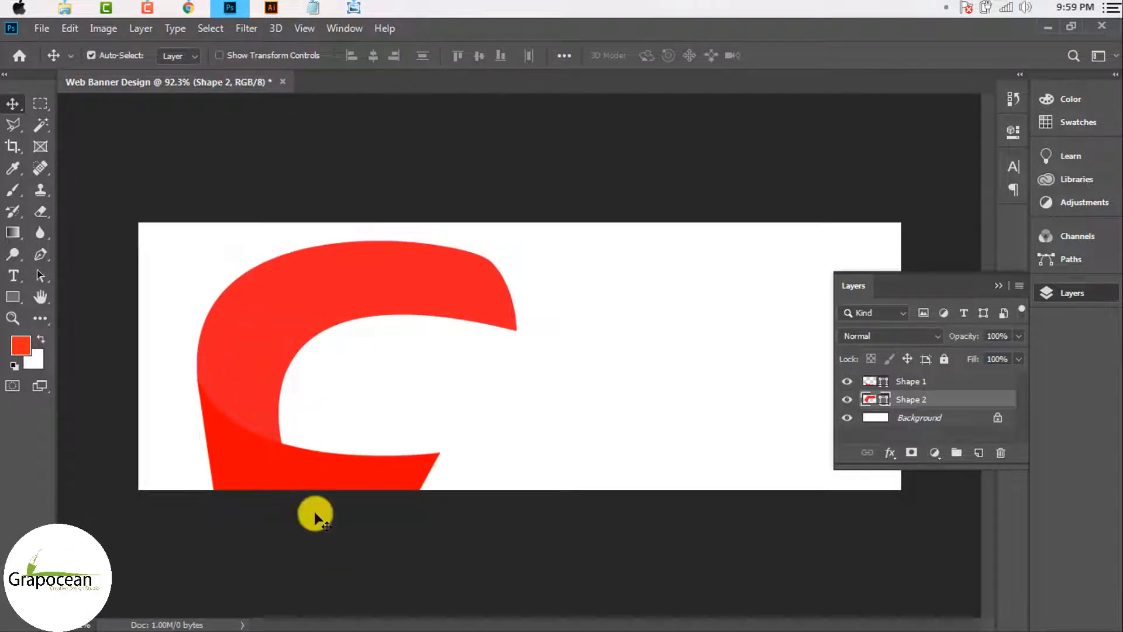
pyautogui.click(316, 515)
pyautogui.scroll(-4, 336, 459)
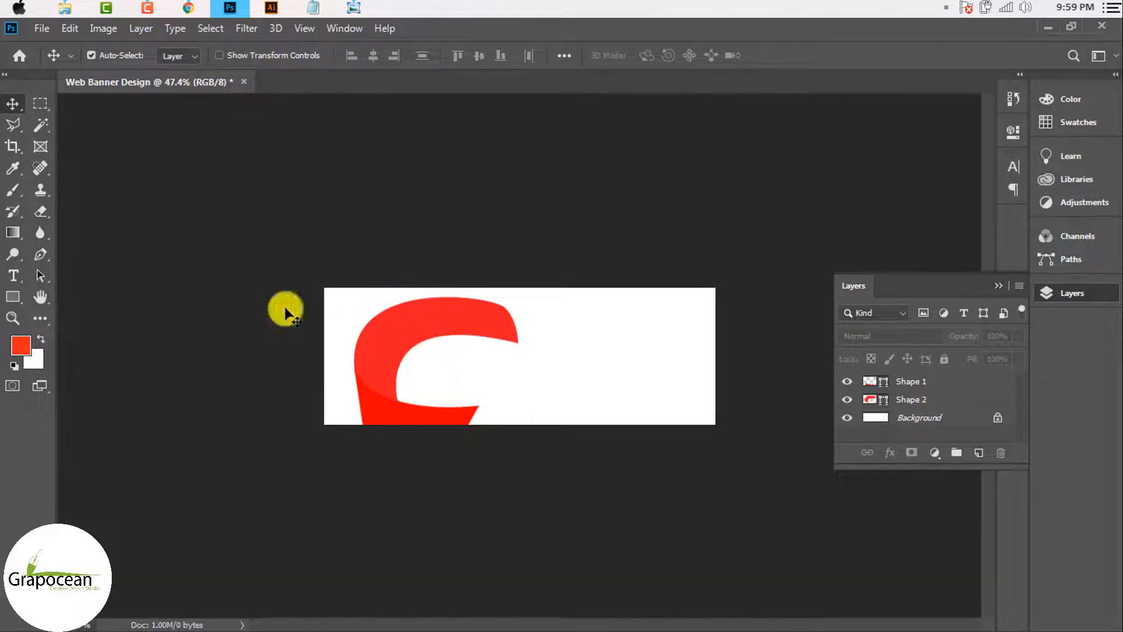
# Step: Draw a curved fold shape over the C's top arm with the Pen tool
pyautogui.click(39, 255)
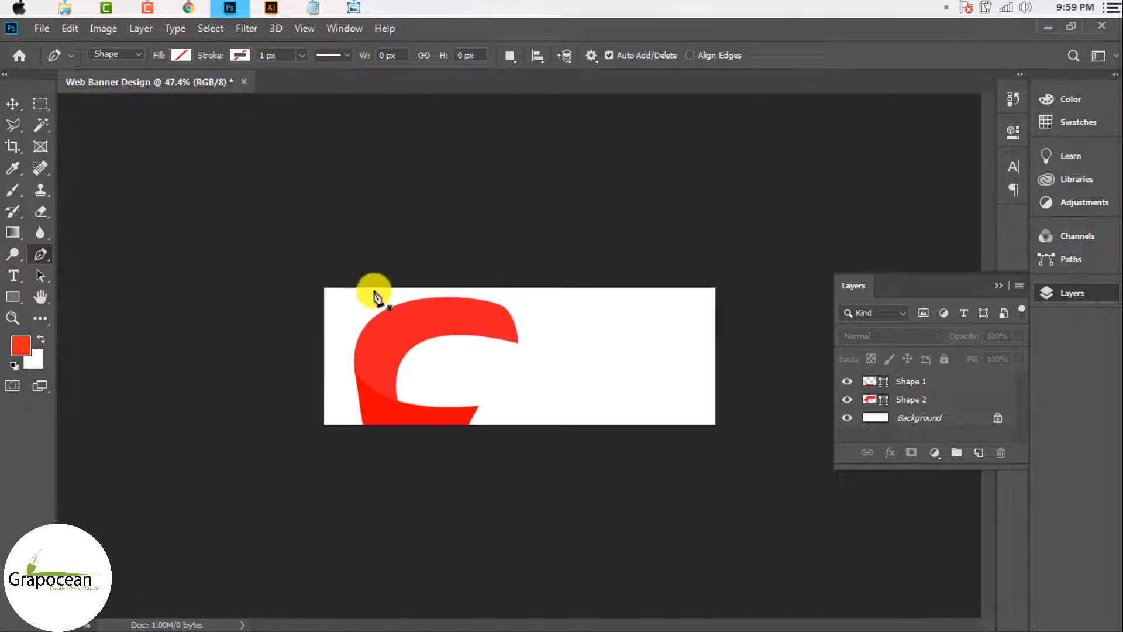
pyautogui.click(374, 286)
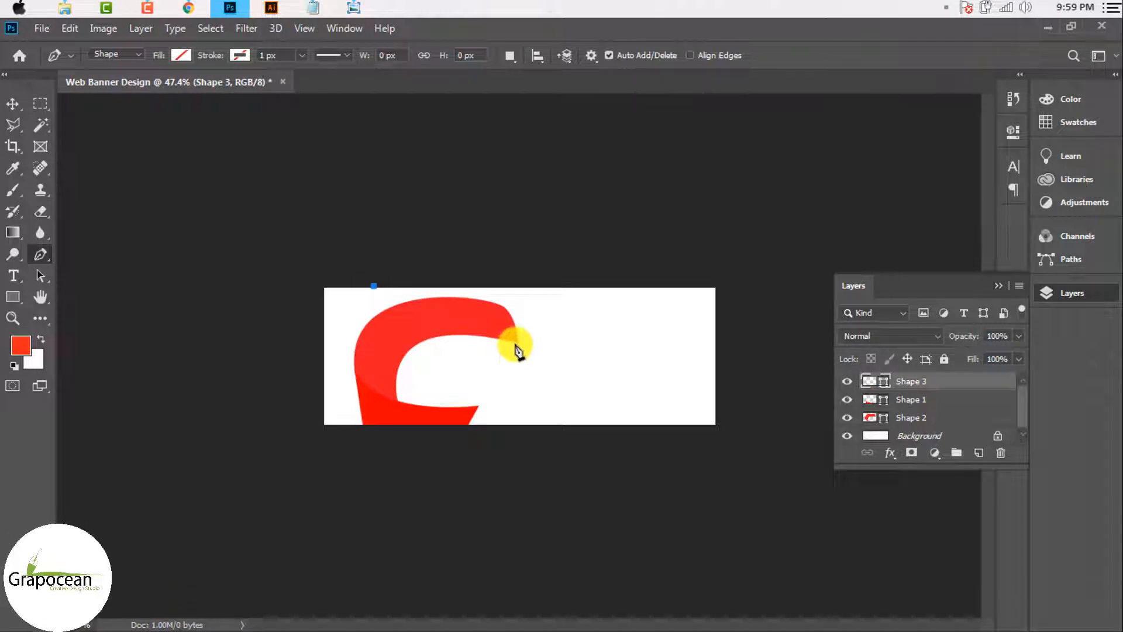
pyautogui.scroll(2, 520, 374)
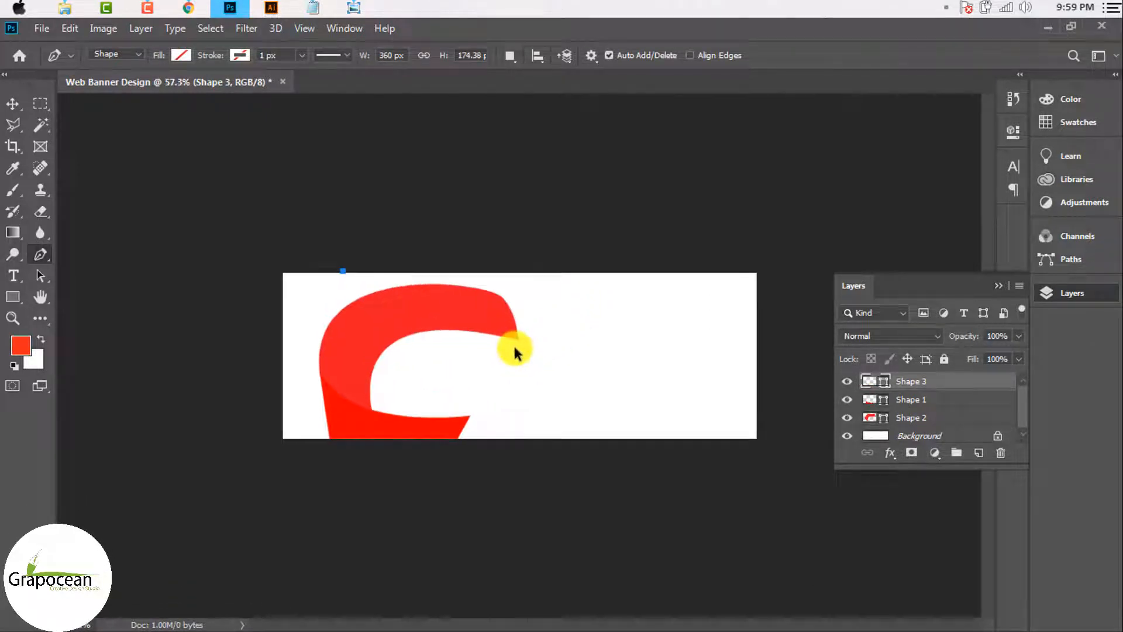
pyautogui.moveTo(514, 343); pyautogui.dragTo(604, 261)
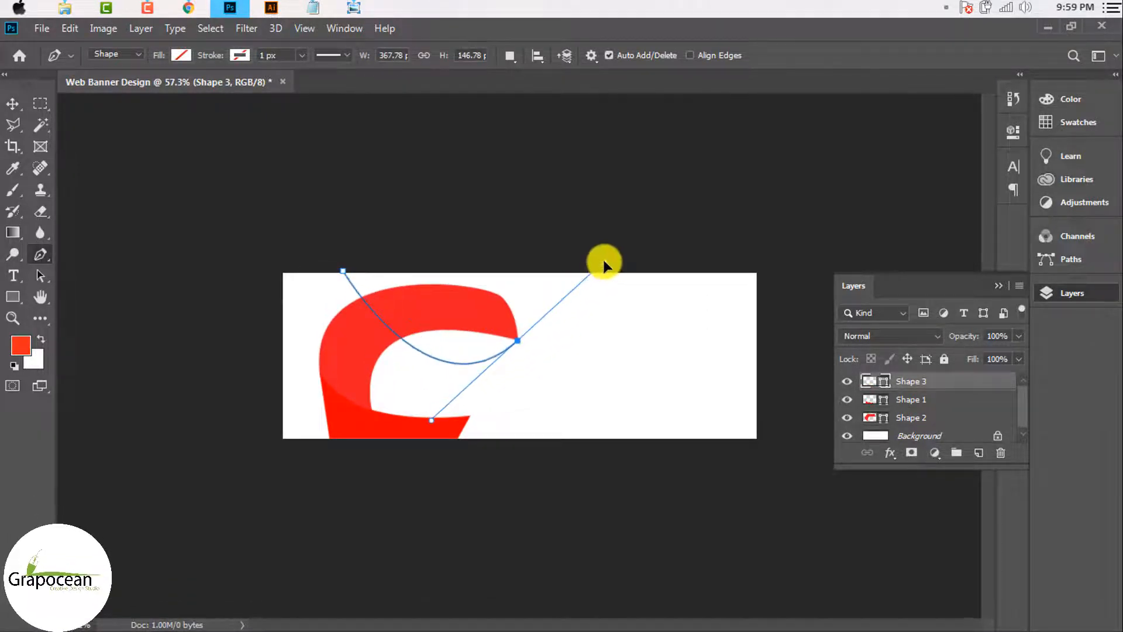
pyautogui.keyDown('alt'); pyautogui.click(517, 343); pyautogui.keyUp('alt')
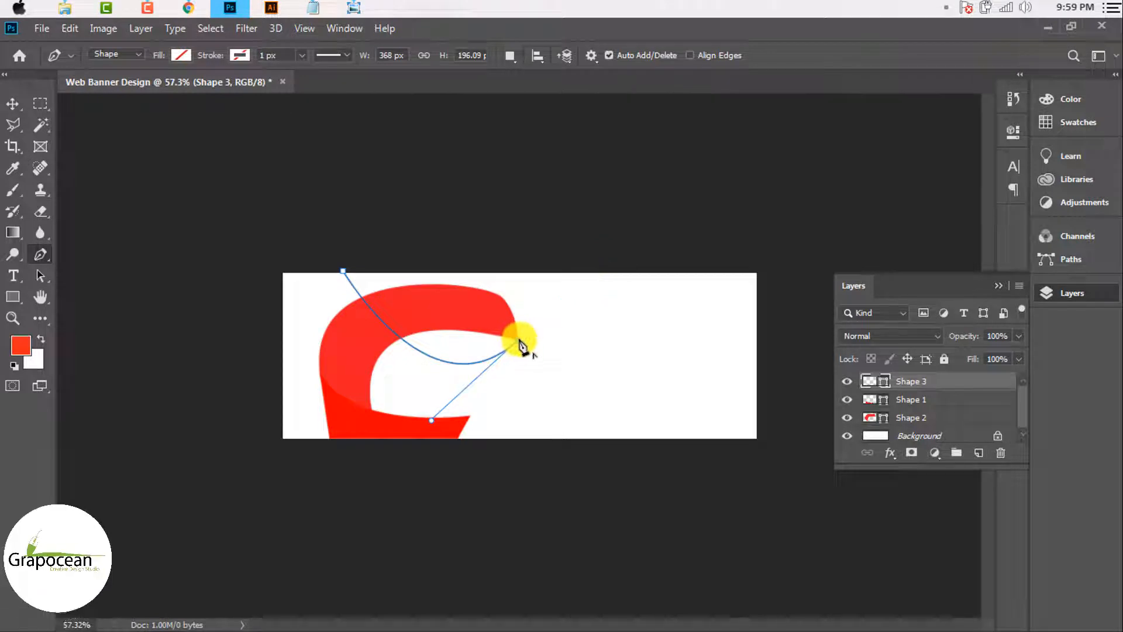
pyautogui.click(400, 338)
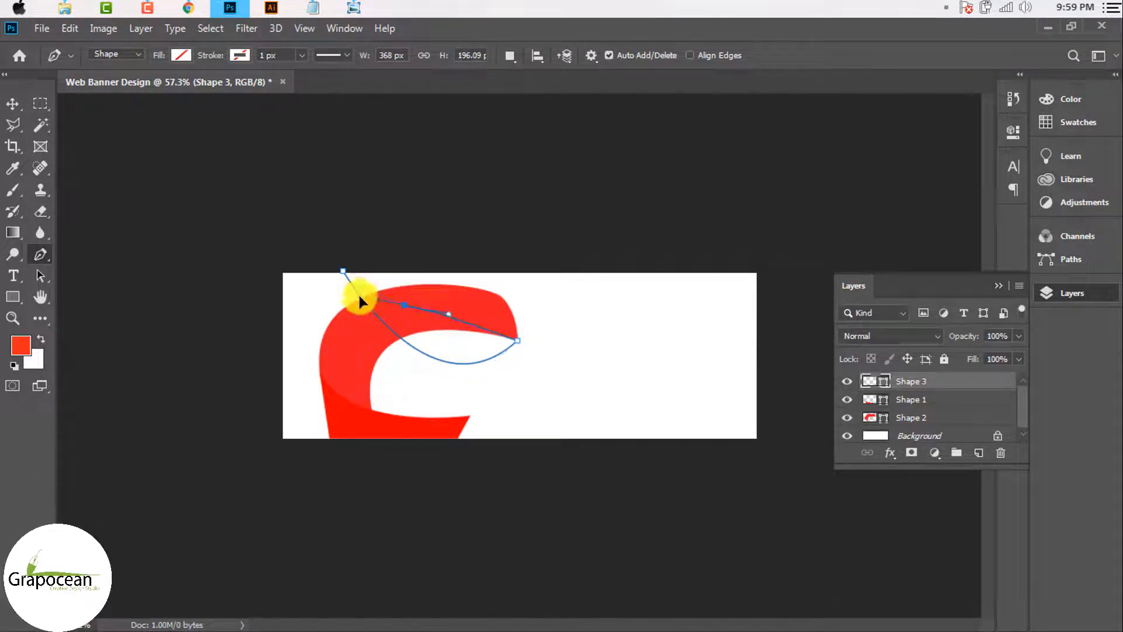
pyautogui.moveTo(359, 300); pyautogui.dragTo(357, 304)
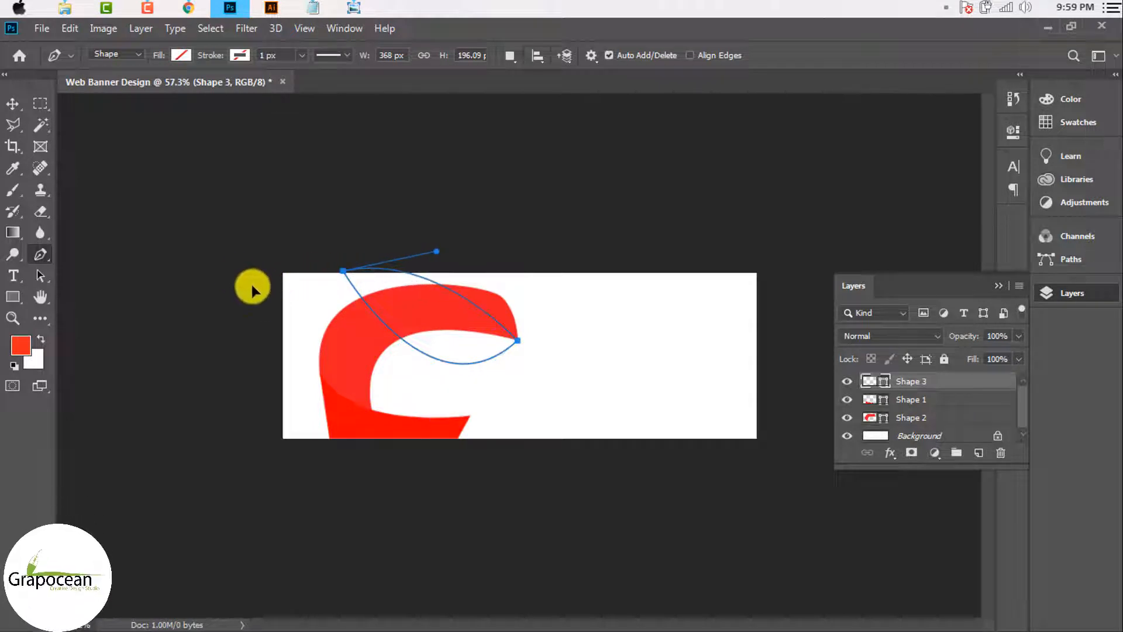
# Step: Fill the fold shape with the recent red and send it one layer down with Ctrl+[
pyautogui.click(181, 55)
pyautogui.click(154, 141)
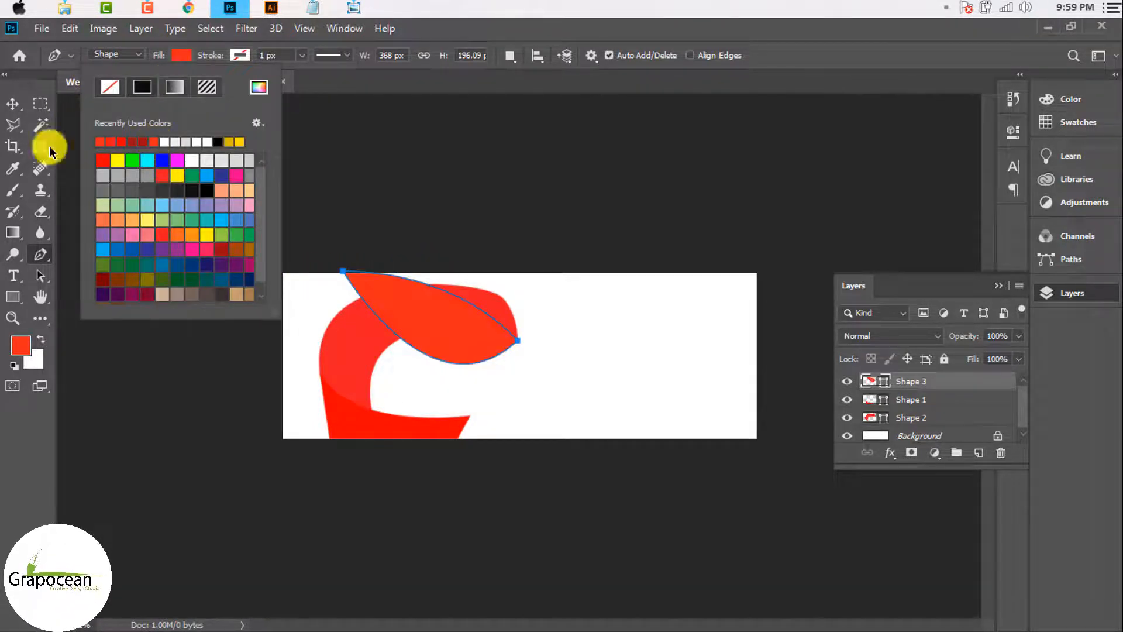
pyautogui.click(13, 103)
pyautogui.hotkey('ctrl', '[')
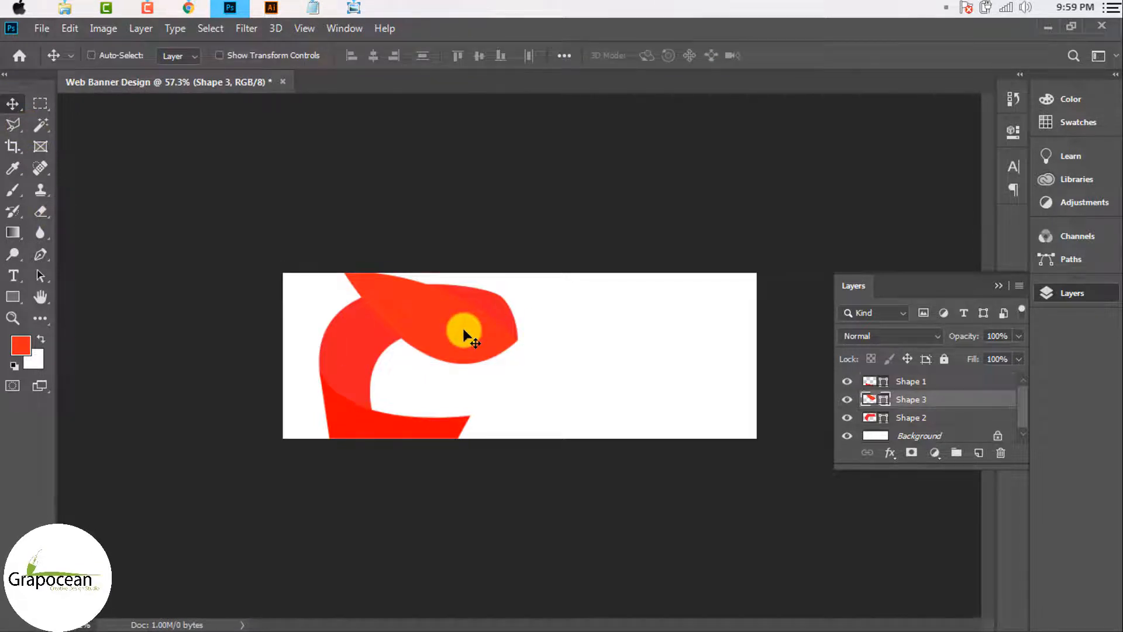
pyautogui.hotkey('ctrl', '[')
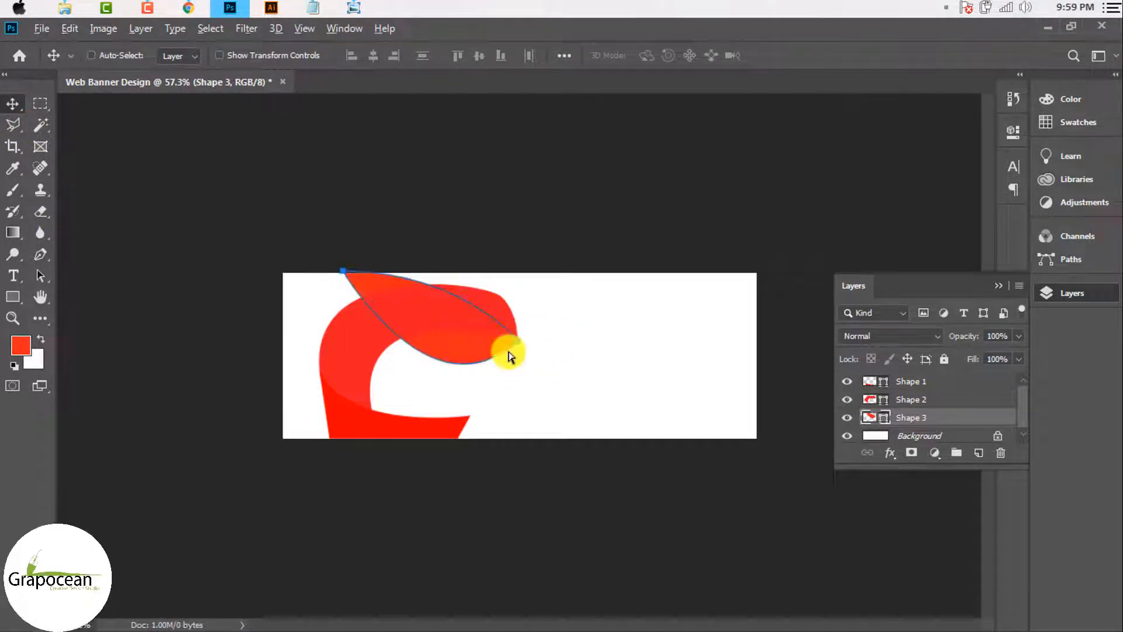
pyautogui.scroll(3, 551, 367)
pyautogui.scroll(-2, 534, 356)
pyautogui.scroll(2, 527, 351)
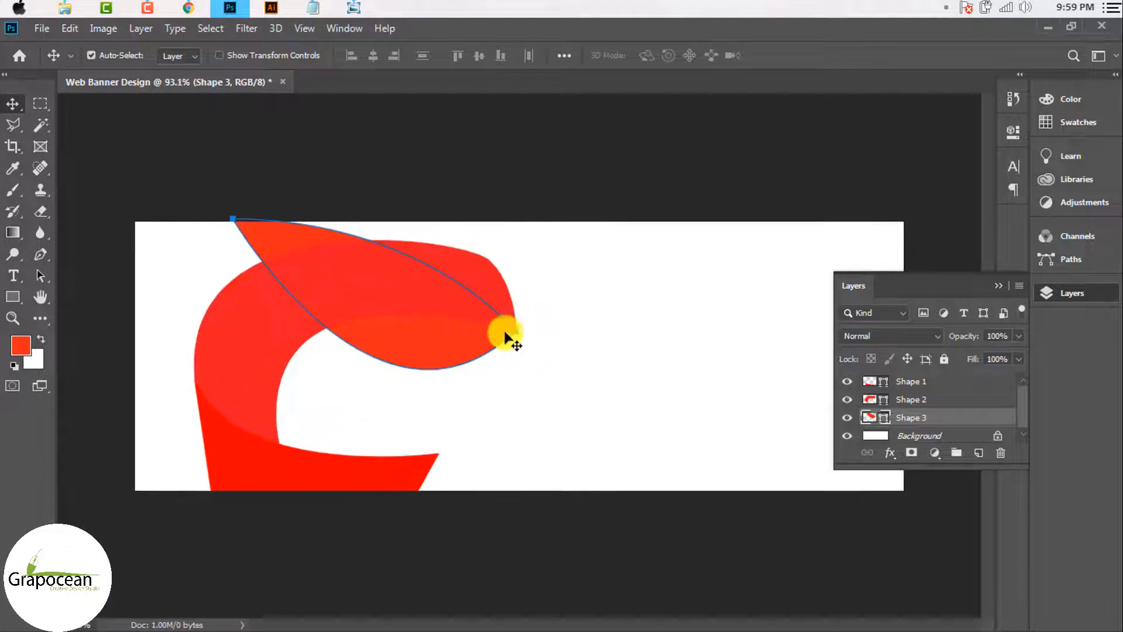
pyautogui.click(597, 504)
pyautogui.scroll(2, 492, 375)
pyautogui.scroll(2, 495, 351)
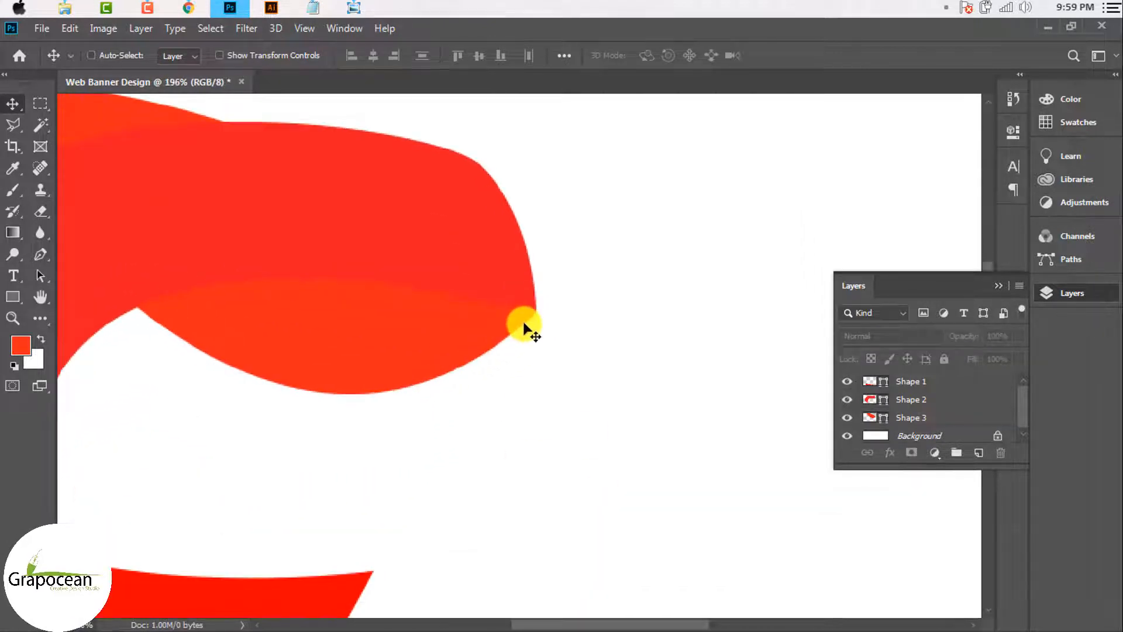
pyautogui.click(530, 318)
pyautogui.click(535, 260)
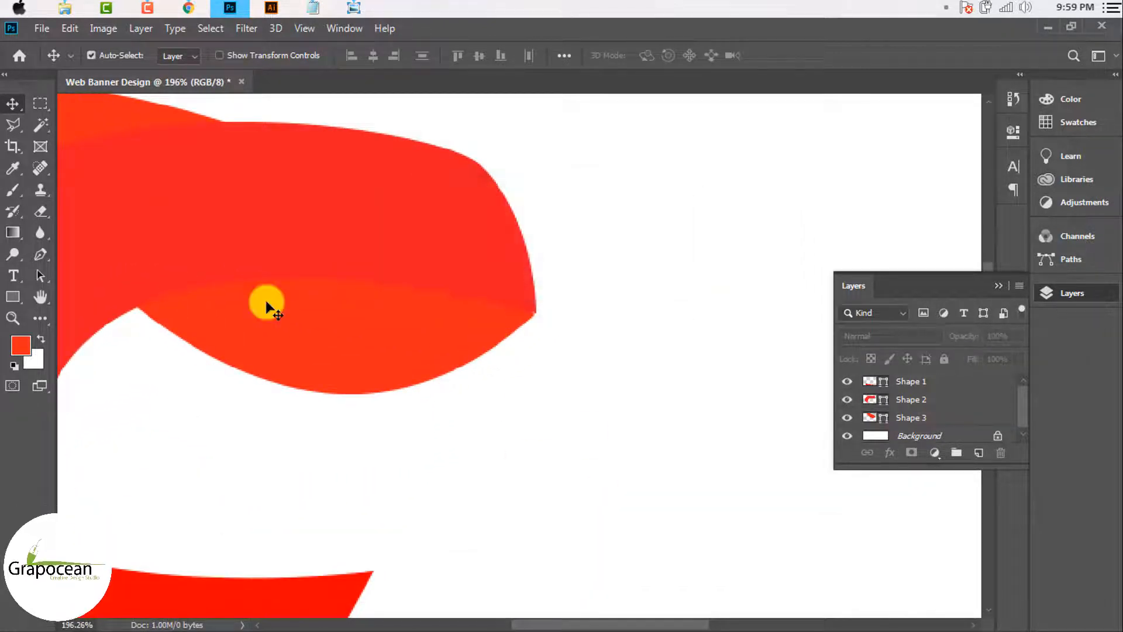
pyautogui.click(41, 256)
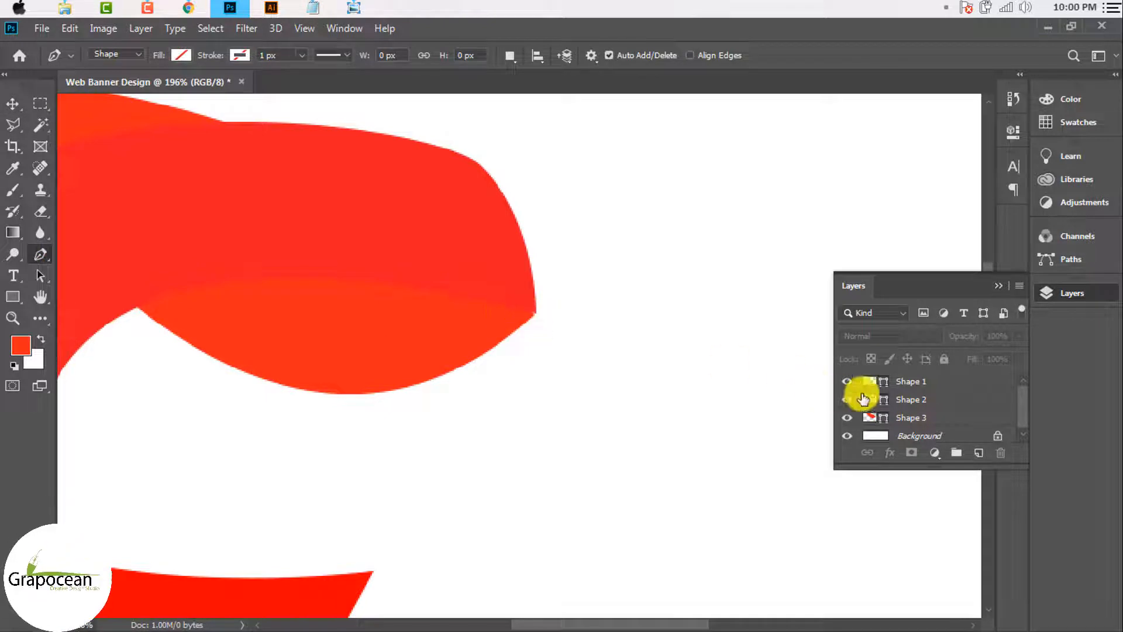
pyautogui.click(848, 418)
pyautogui.click(883, 418)
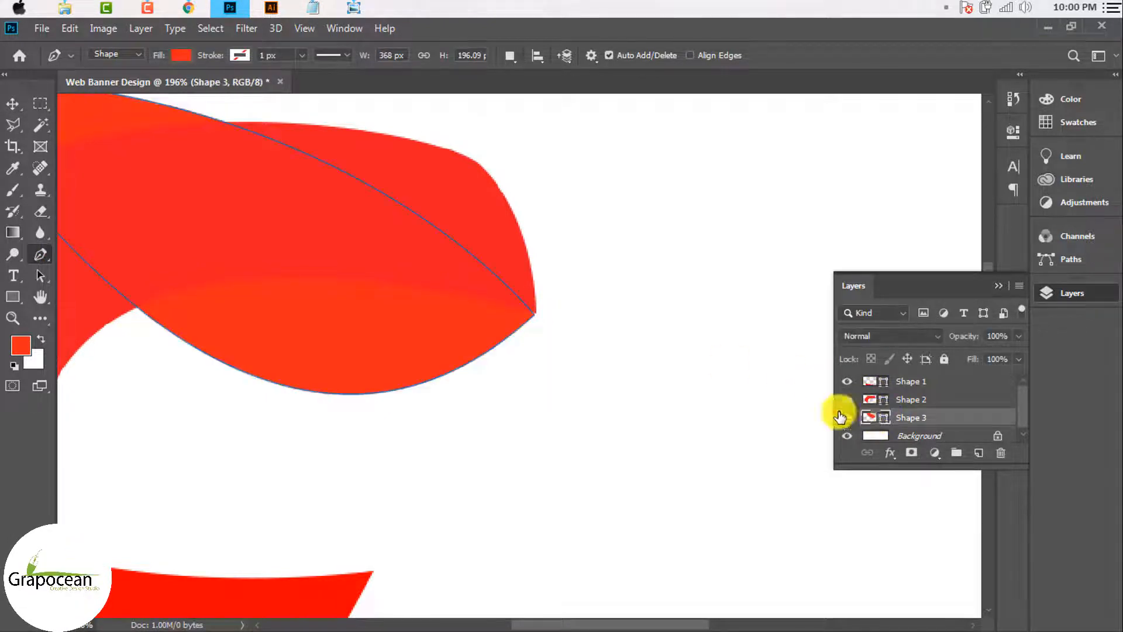
pyautogui.click(532, 305)
pyautogui.scroll(-5, 532, 306)
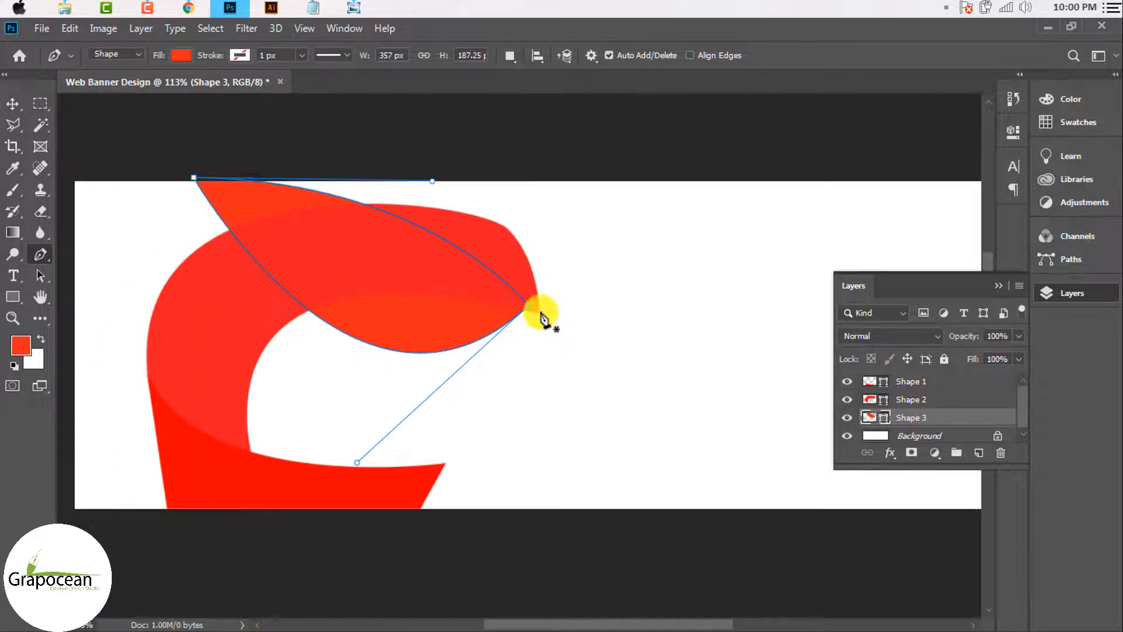
pyautogui.click(13, 104)
pyautogui.keyDown('ctrl'); pyautogui.click(534, 304); pyautogui.keyUp('ctrl')
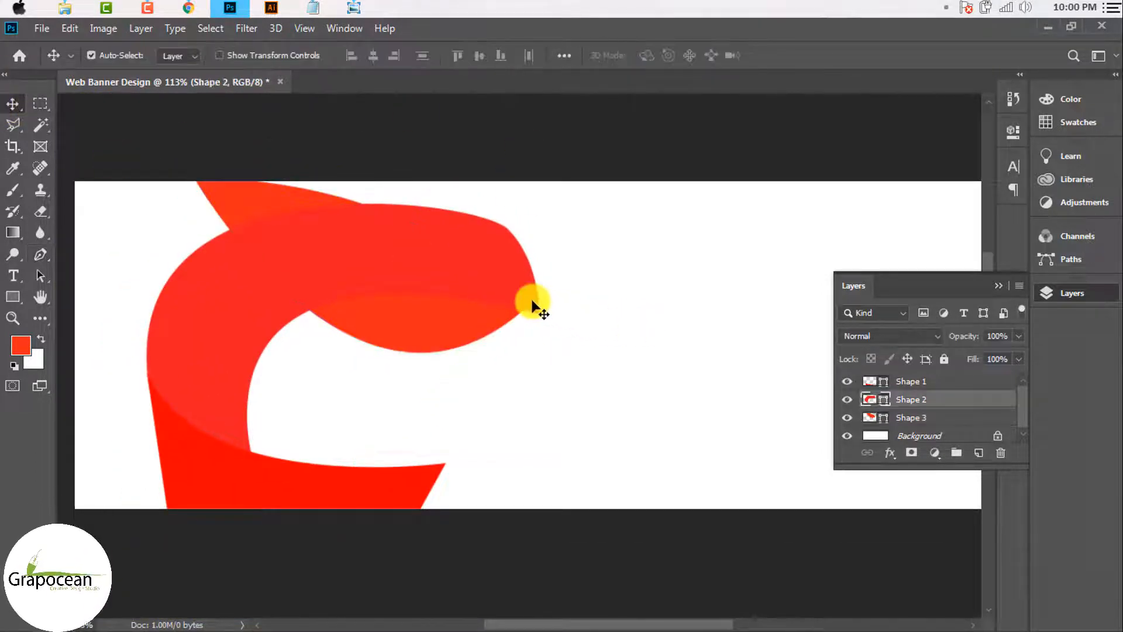
# Step: Pull Shape 2's right tip inward and drag its handle out into a rounded end
pyautogui.scroll(4, 534, 304)
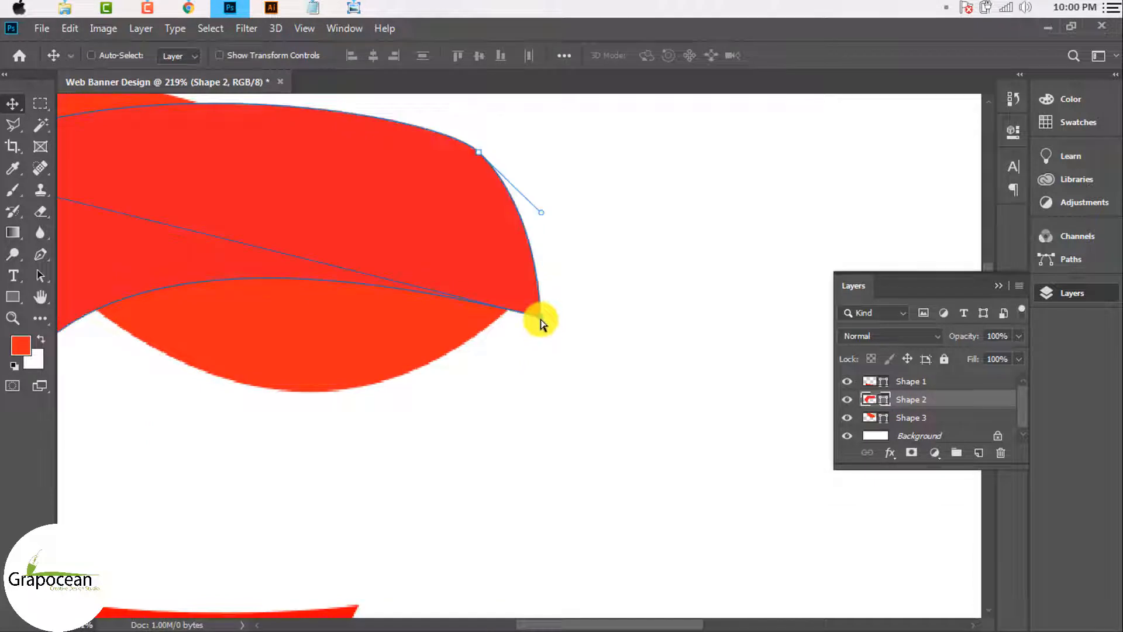
pyautogui.moveTo(541, 321); pyautogui.dragTo(495, 315)
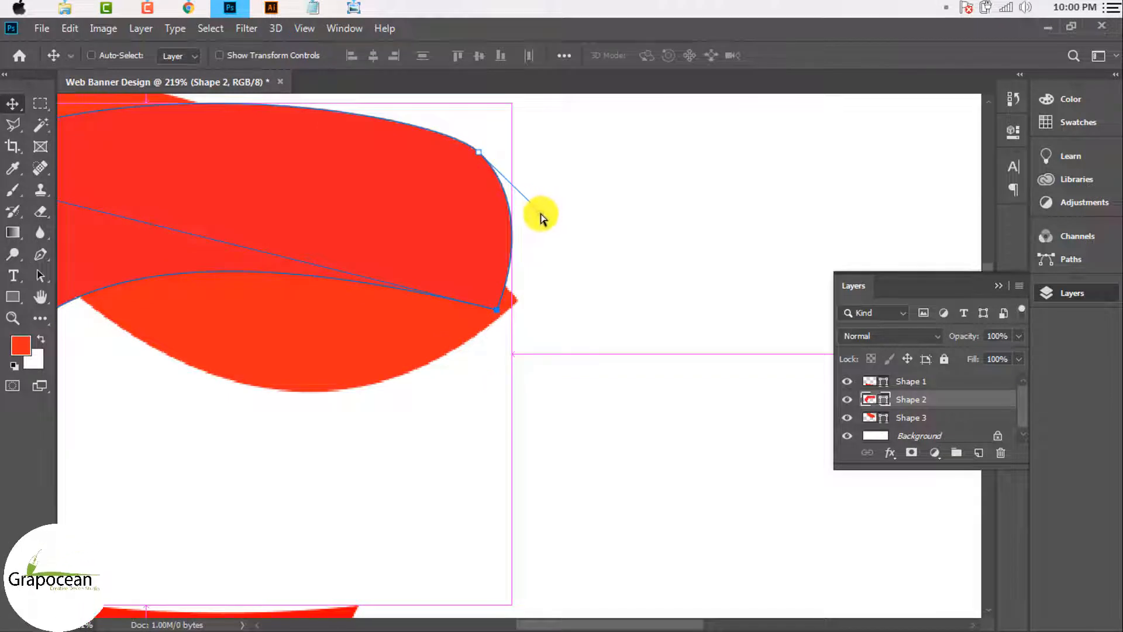
pyautogui.moveTo(541, 215); pyautogui.dragTo(624, 256)
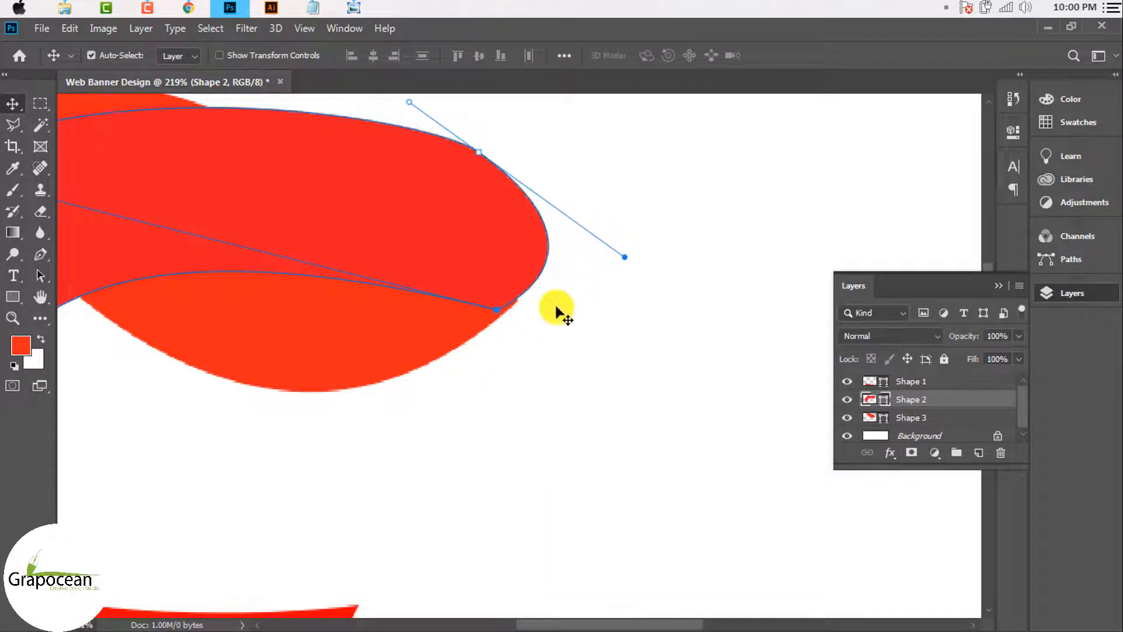
pyautogui.scroll(-3, 557, 310)
pyautogui.scroll(3, 534, 318)
# Step: Nudge Shape 3 slightly up and right into alignment with the rounded tip
pyautogui.click(509, 271)
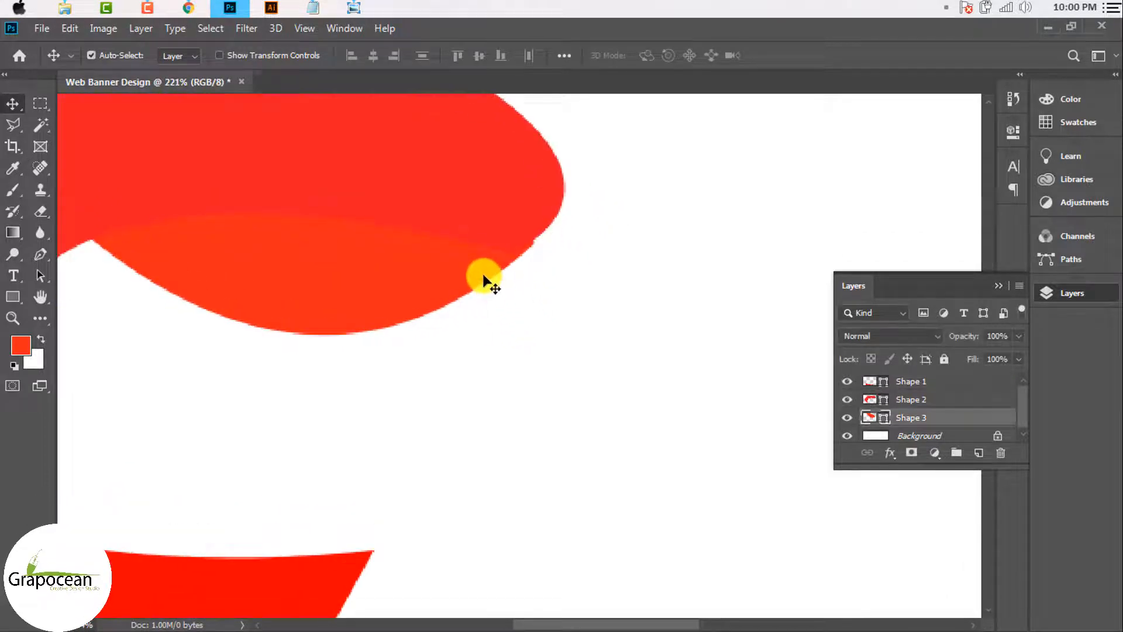
pyautogui.moveTo(484, 275)
pyautogui.mouseDown()
pyautogui.moveTo(472, 279)
pyautogui.moveTo(496, 258)
pyautogui.mouseUp()
pyautogui.scroll(2, 483, 275)
pyautogui.scroll(-5, 592, 326)
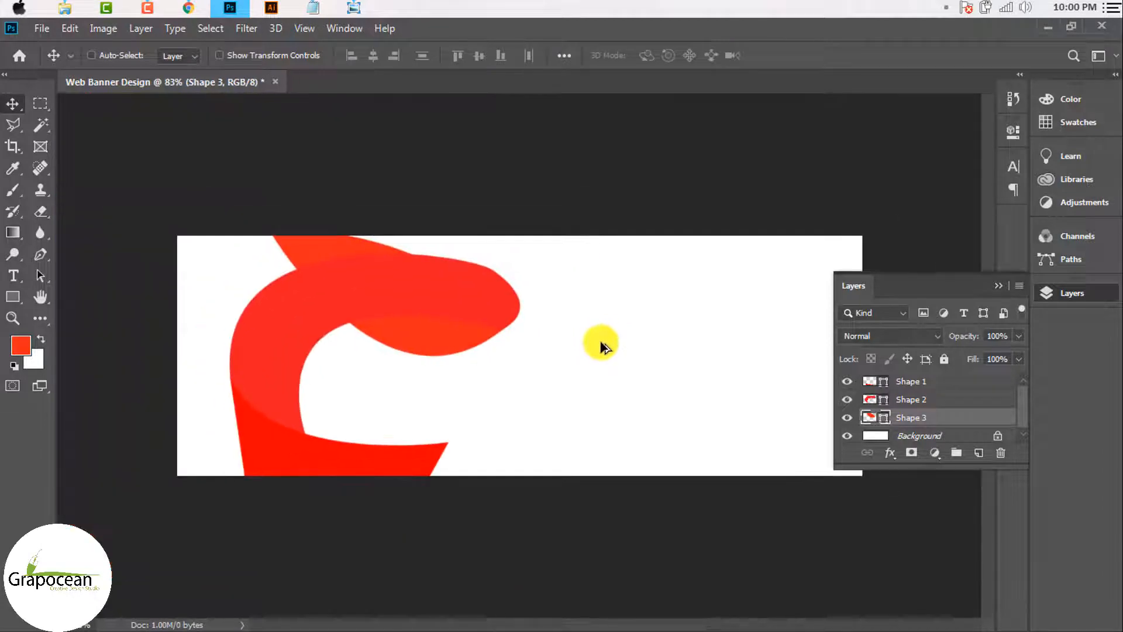
pyautogui.scroll(-1, 600, 345)
pyautogui.scroll(2, 581, 371)
pyautogui.keyDown('ctrl'); pyautogui.click(444, 281); pyautogui.keyUp('ctrl')
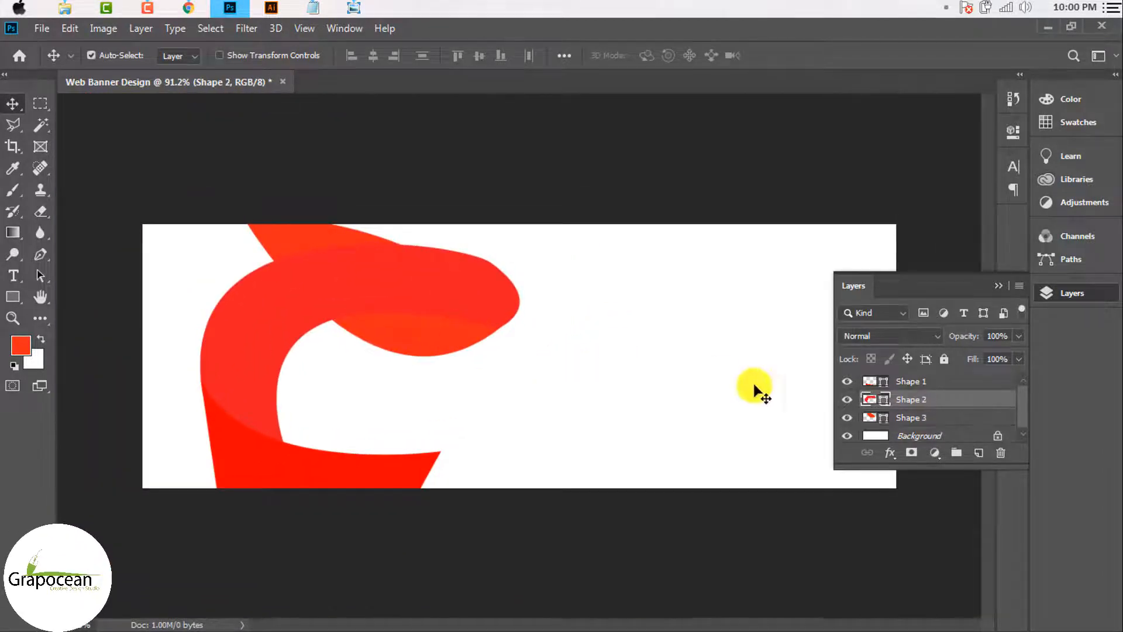
# Step: Add a drop shadow to Shape 2 with near-zero distance, 8% opacity and 8 px size
pyautogui.rightClick(927, 400)
pyautogui.press('Escape')
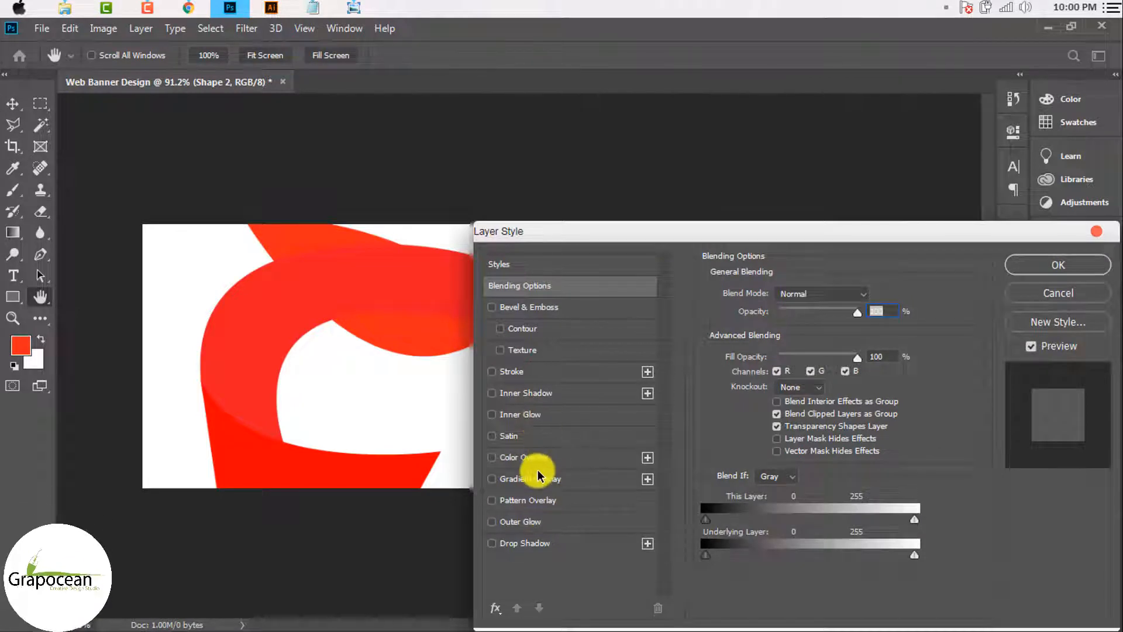
pyautogui.click(538, 458)
pyautogui.click(492, 458)
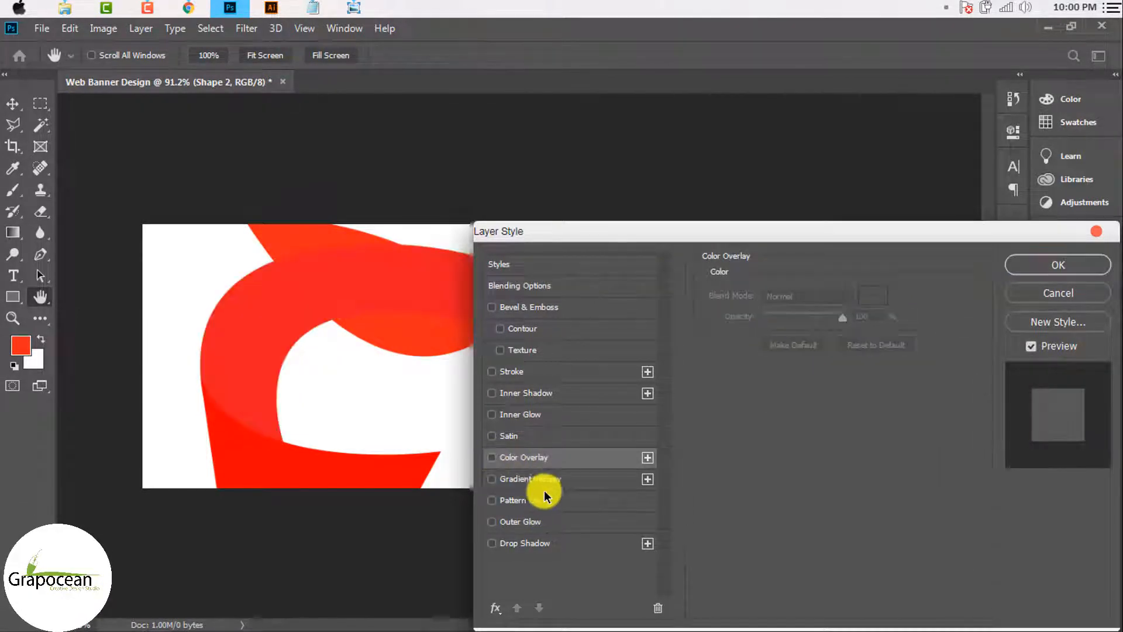
pyautogui.click(547, 544)
pyautogui.moveTo(652, 243); pyautogui.dragTo(754, 271)
pyautogui.moveTo(880, 419); pyautogui.dragTo(866, 417)
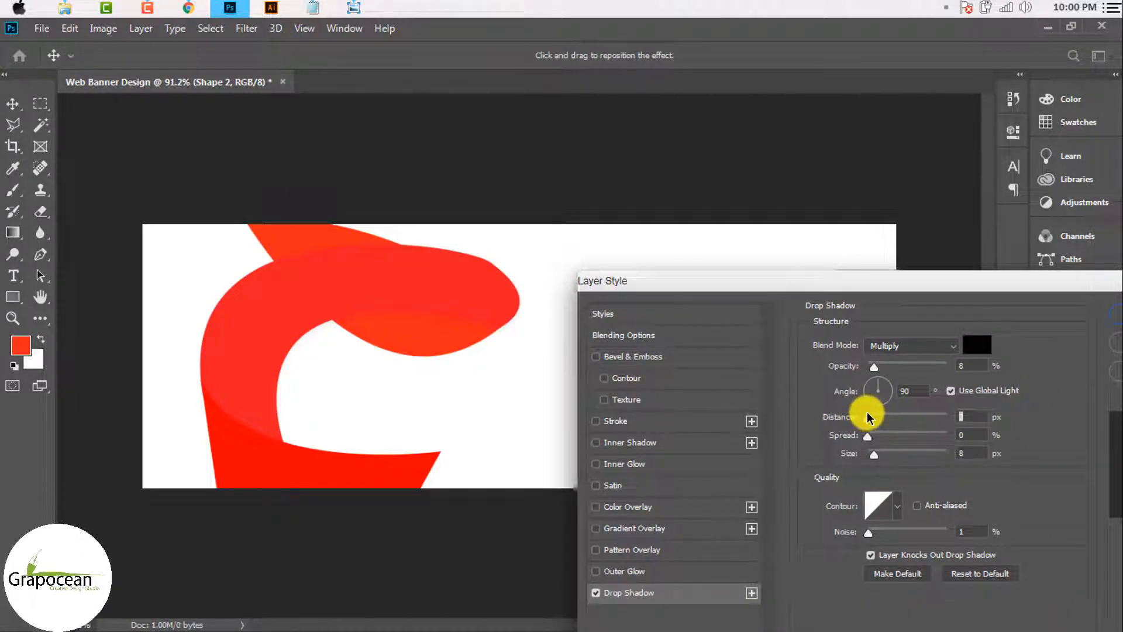
pyautogui.click(1116, 316)
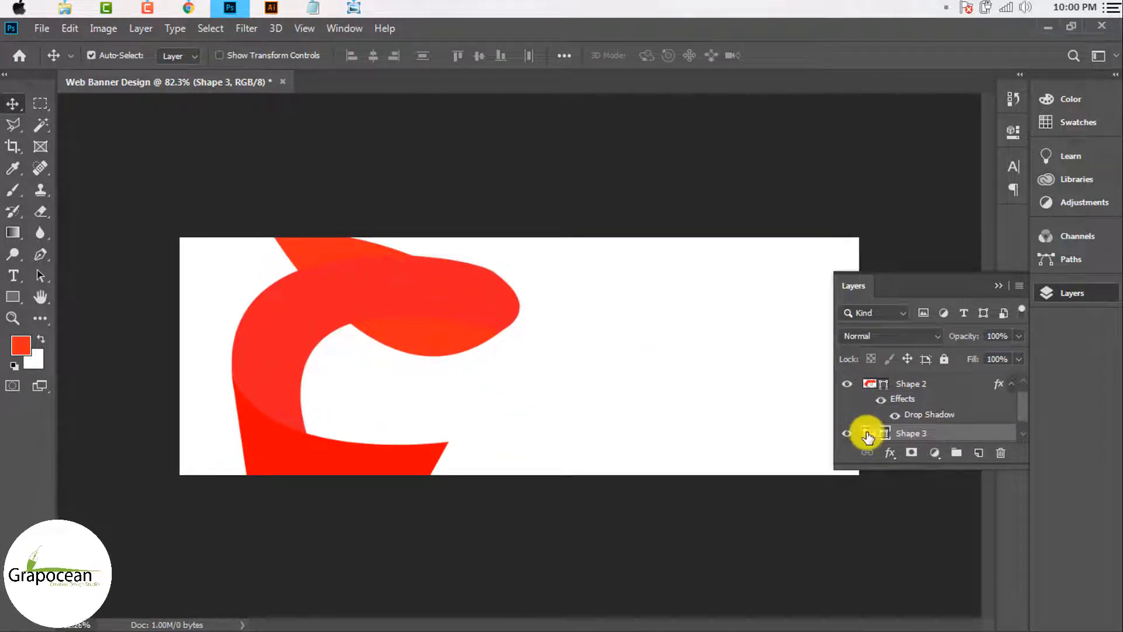
# Step: Refill Shape 3 with bright red #ff1515
pyautogui.doubleClick(867, 434)
pyautogui.click(383, 465)
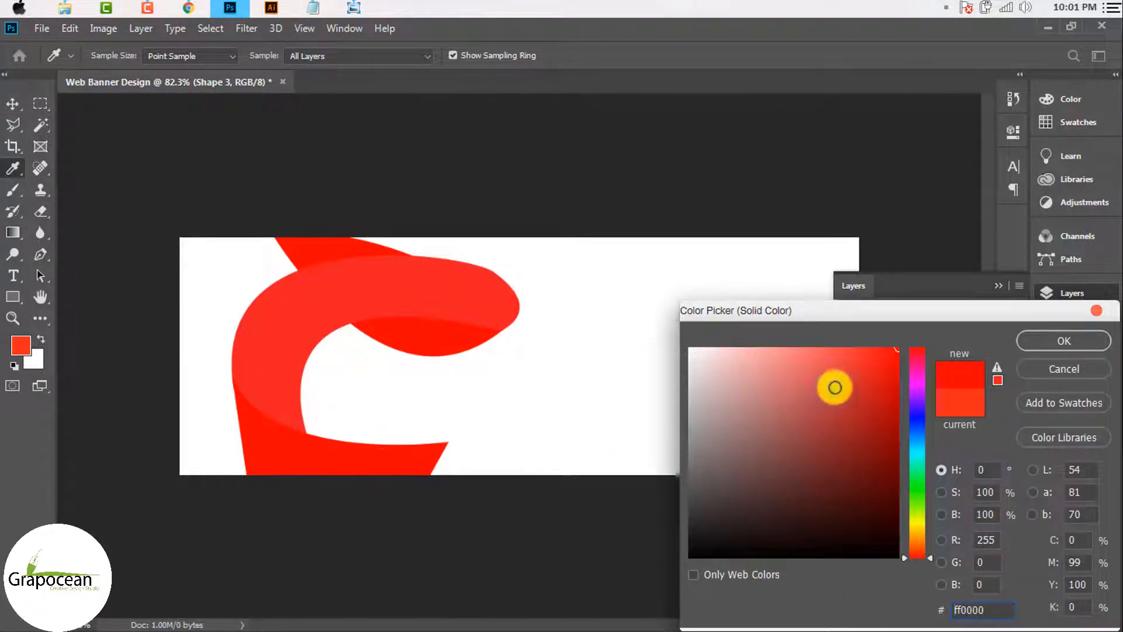
pyautogui.click(897, 397)
pyautogui.moveTo(897, 397); pyautogui.dragTo(882, 347)
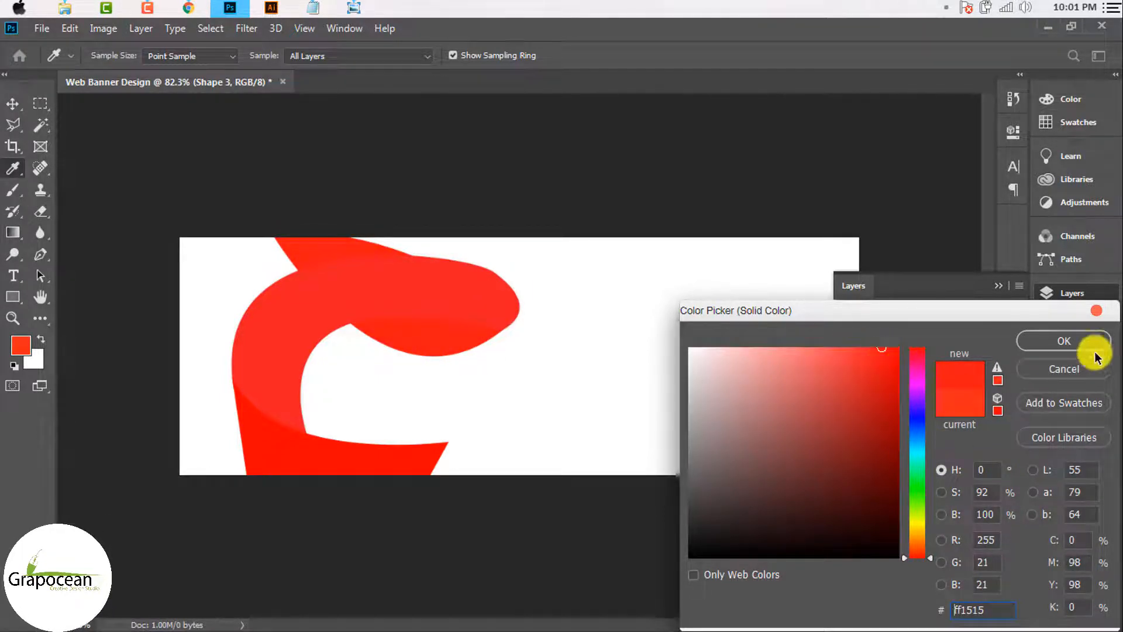
pyautogui.click(1063, 341)
# Step: Nudge Shape 3 left and Shape 2 right so the ribbon pieces line up
pyautogui.press('v')
pyautogui.scroll(-2, 569, 414)
pyautogui.scroll(4, 494, 427)
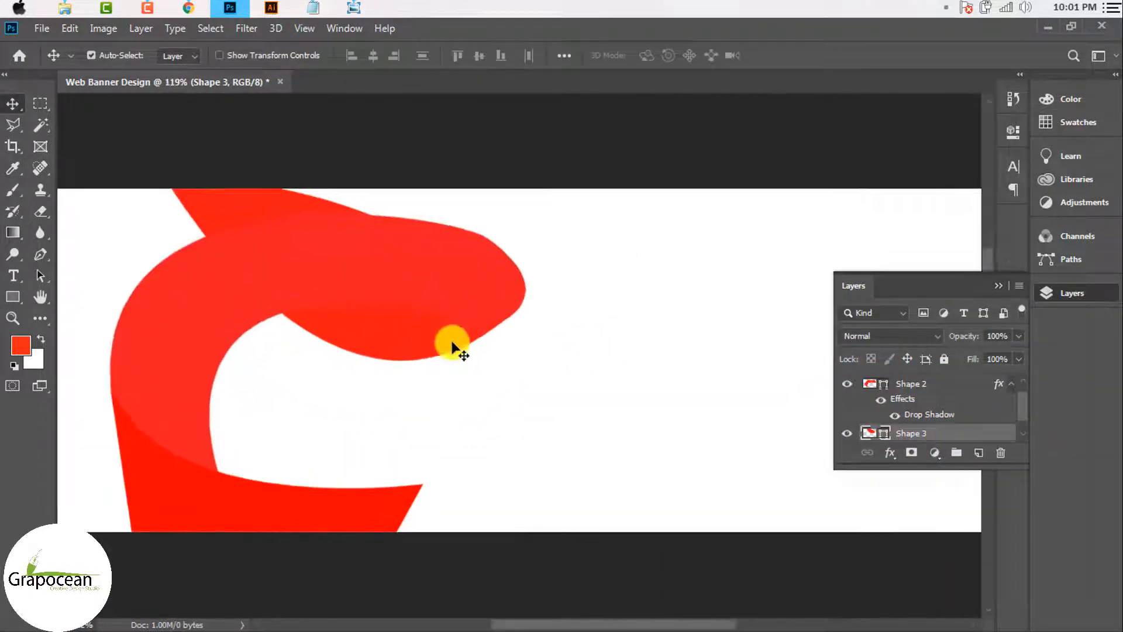
pyautogui.moveTo(453, 347)
pyautogui.mouseDown()
pyautogui.moveTo(444, 306)
pyautogui.moveTo(527, 306)
pyautogui.moveTo(443, 304)
pyautogui.moveTo(444, 343)
pyautogui.moveTo(419, 335)
pyautogui.moveTo(433, 343)
pyautogui.mouseUp()
pyautogui.scroll(3, 434, 343)
pyautogui.scroll(-7, 431, 345)
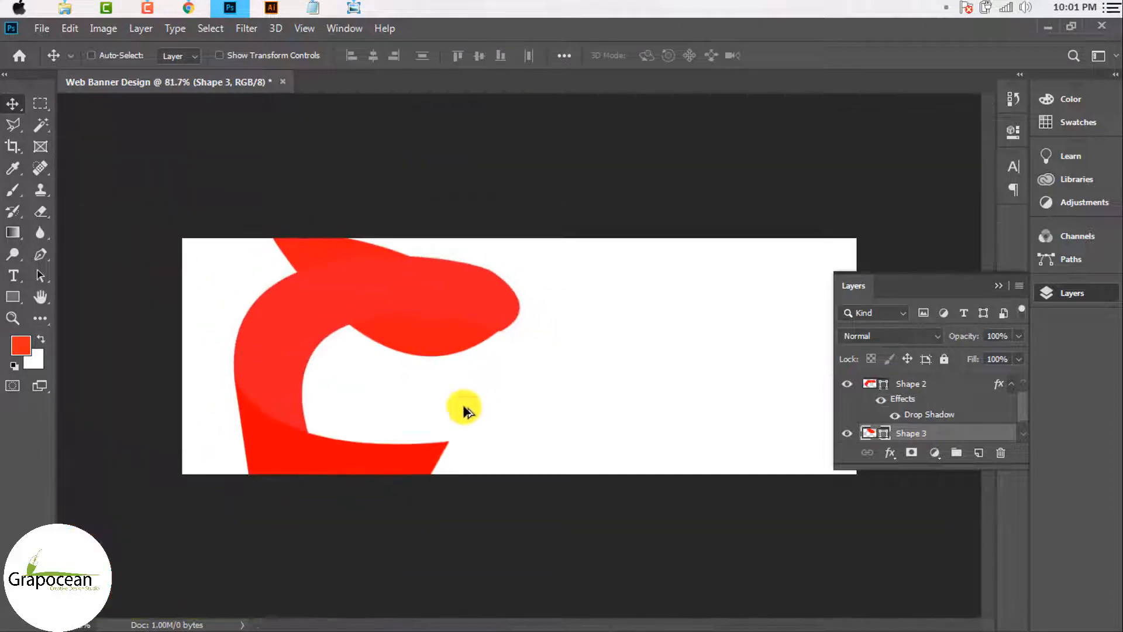
pyautogui.keyDown('ctrl'); pyautogui.click(383, 291); pyautogui.keyUp('ctrl')
pyautogui.scroll(2, 451, 359)
pyautogui.moveTo(419, 338); pyautogui.dragTo(454, 333)
pyautogui.scroll(6, 439, 338)
pyautogui.scroll(-5, 740, 419)
pyautogui.rightClick(922, 434)
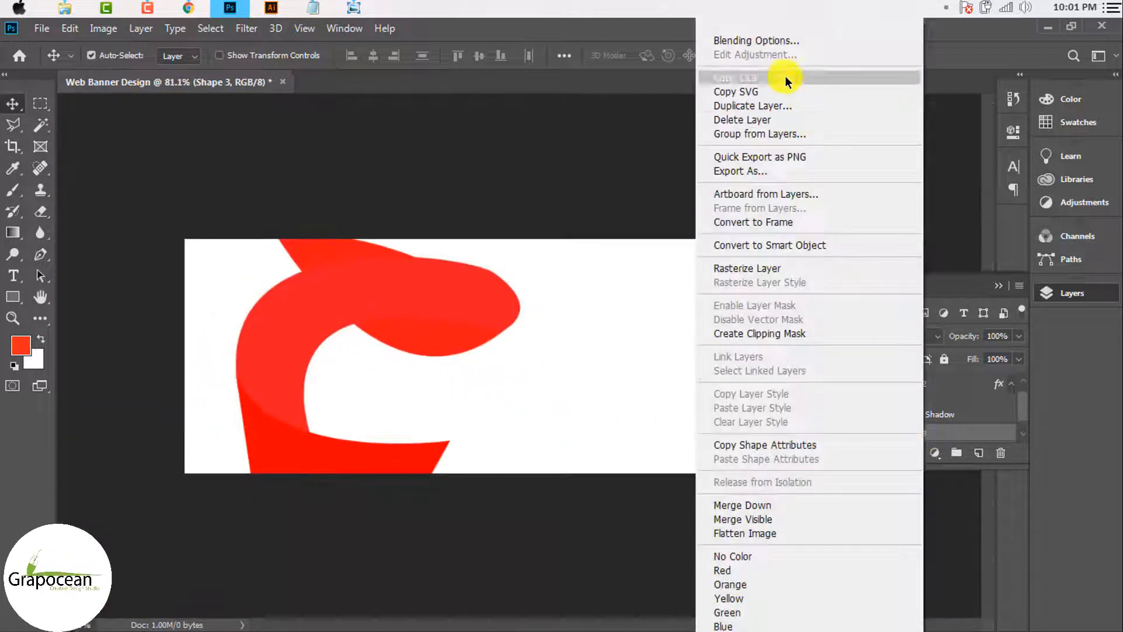
# Step: Add a Gradient Overlay to Shape 3 with both end stops set to the logo's red ed1c24
pyautogui.click(783, 41)
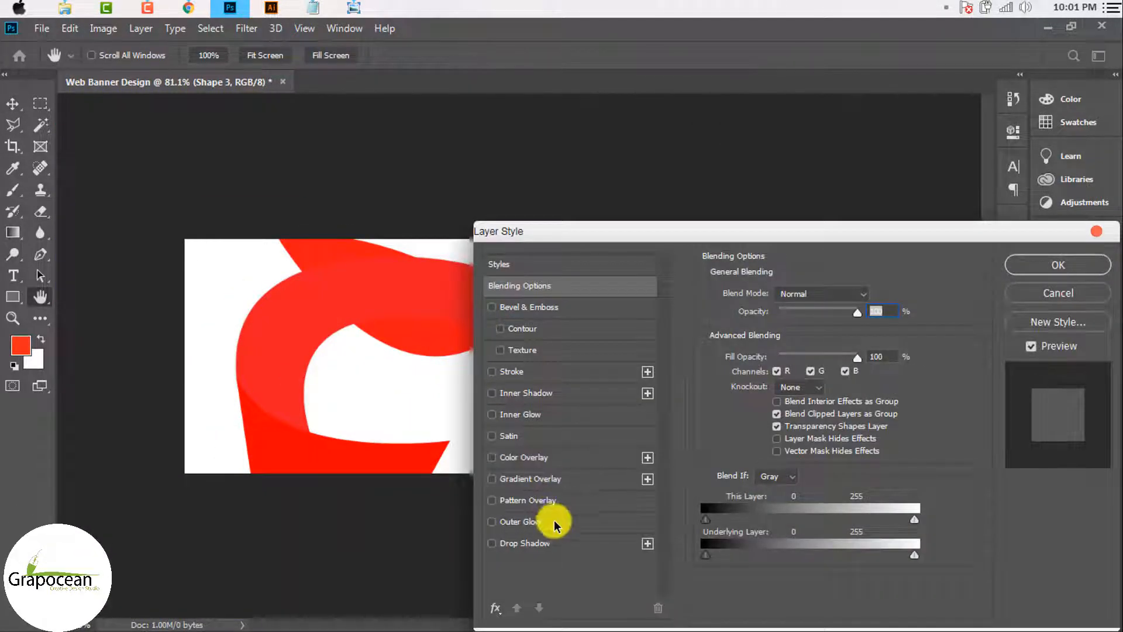
pyautogui.click(554, 480)
pyautogui.moveTo(755, 231); pyautogui.dragTo(802, 321)
pyautogui.click(834, 406)
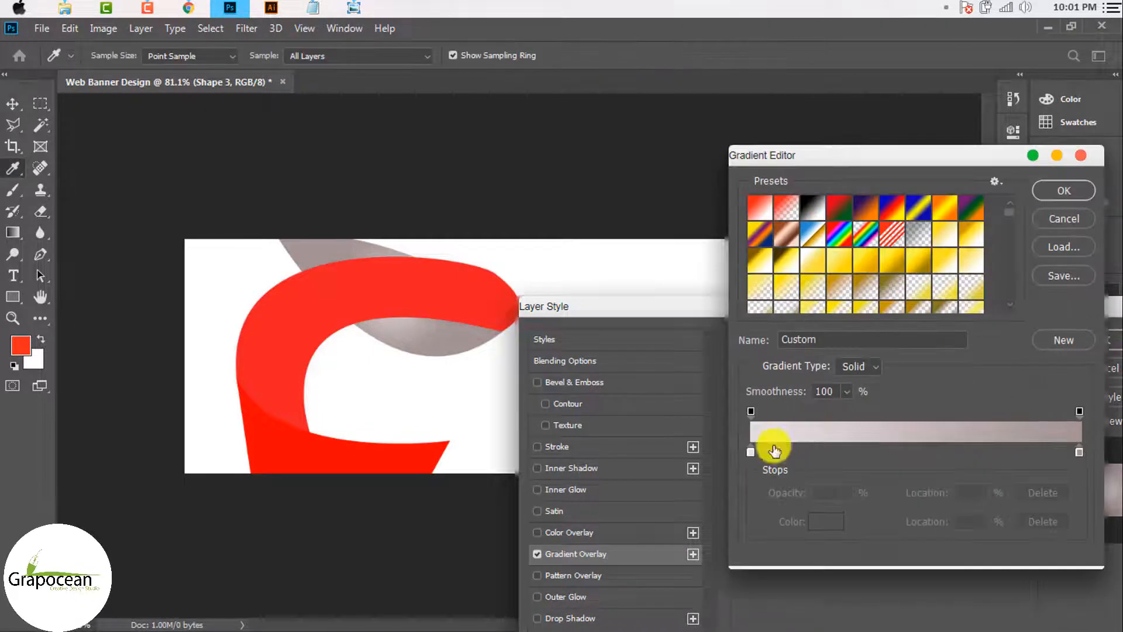
pyautogui.doubleClick(749, 451)
pyautogui.click(307, 460)
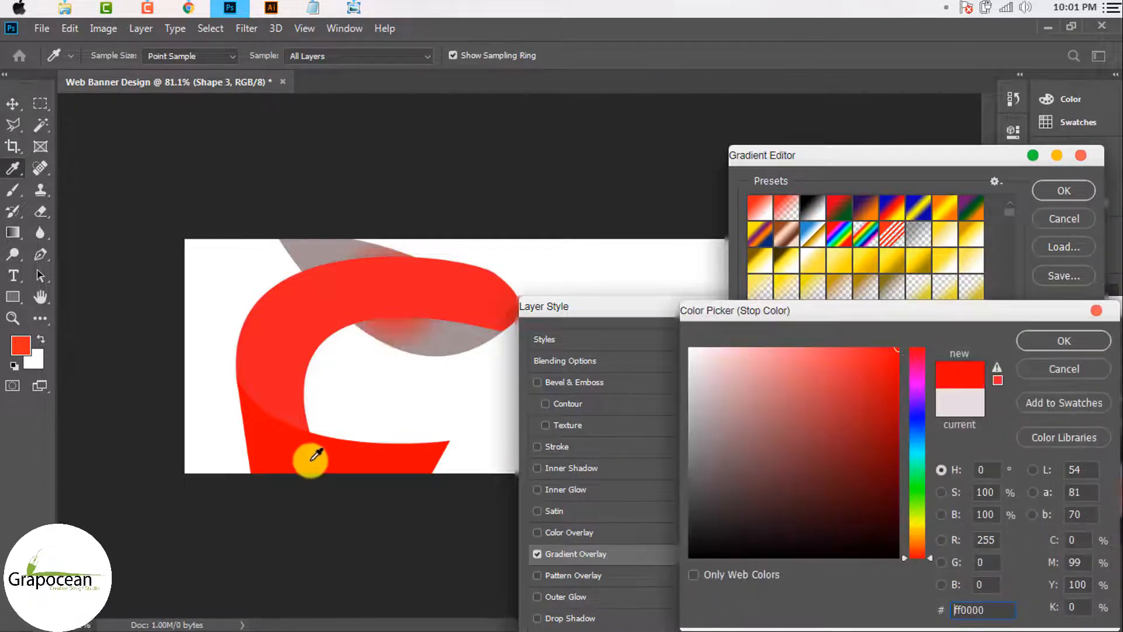
pyautogui.press('Return')
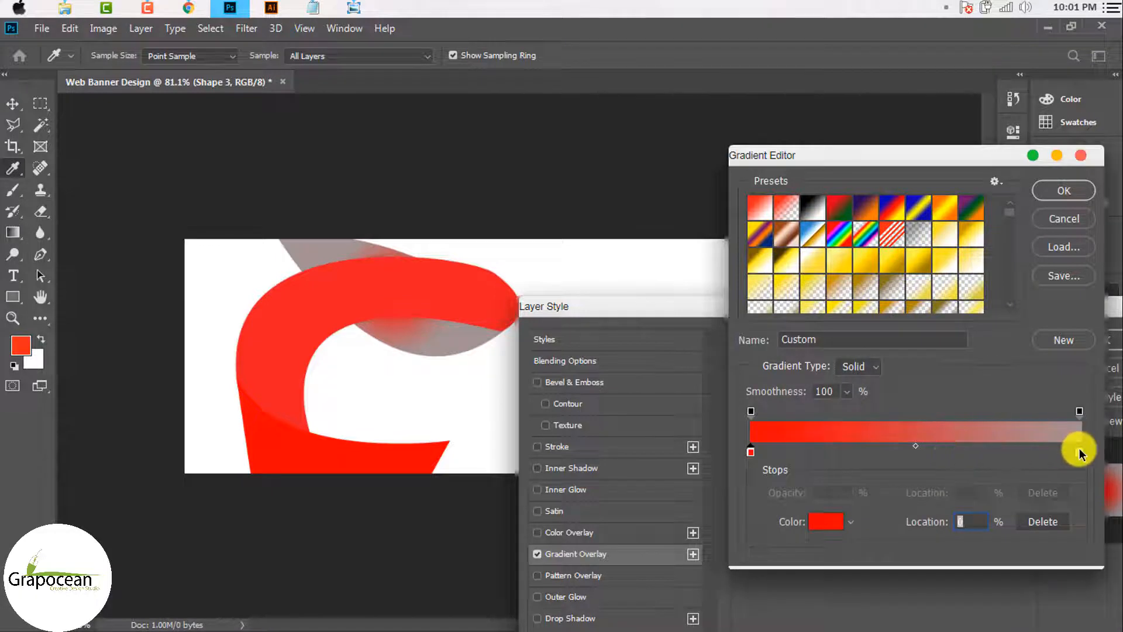
pyautogui.doubleClick(1079, 451)
pyautogui.click(408, 456)
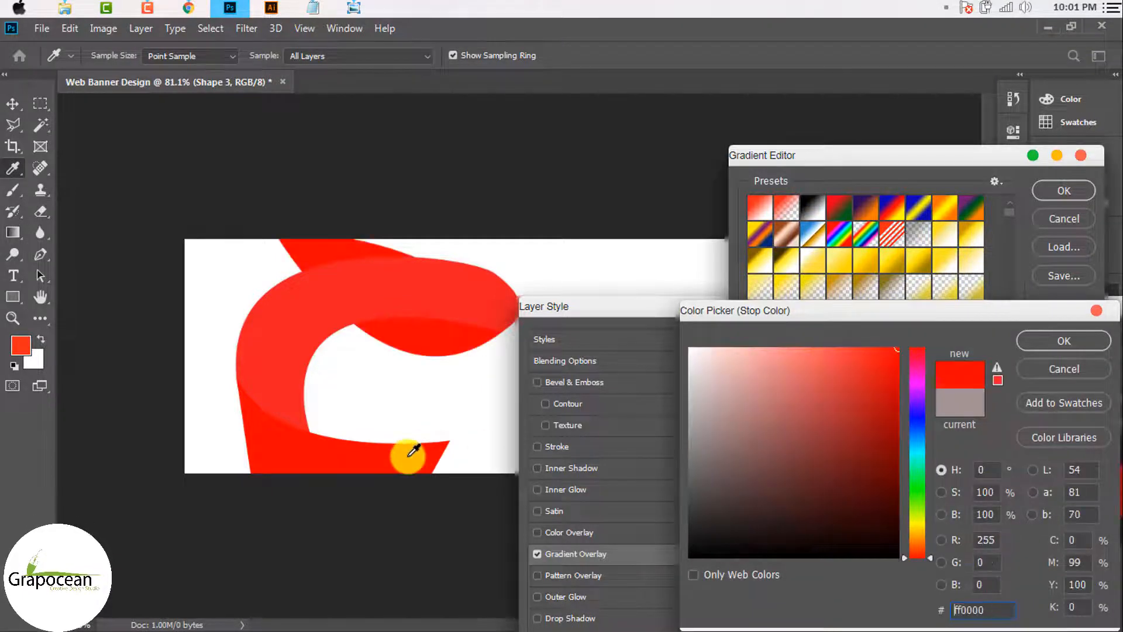
pyautogui.click(455, 302)
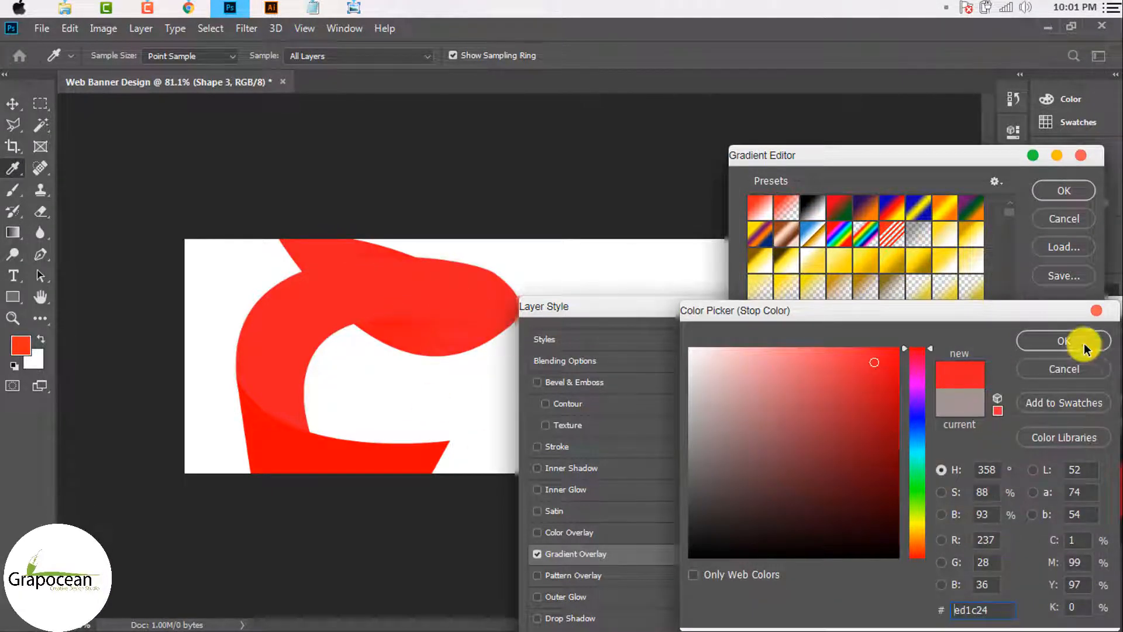
pyautogui.click(1083, 344)
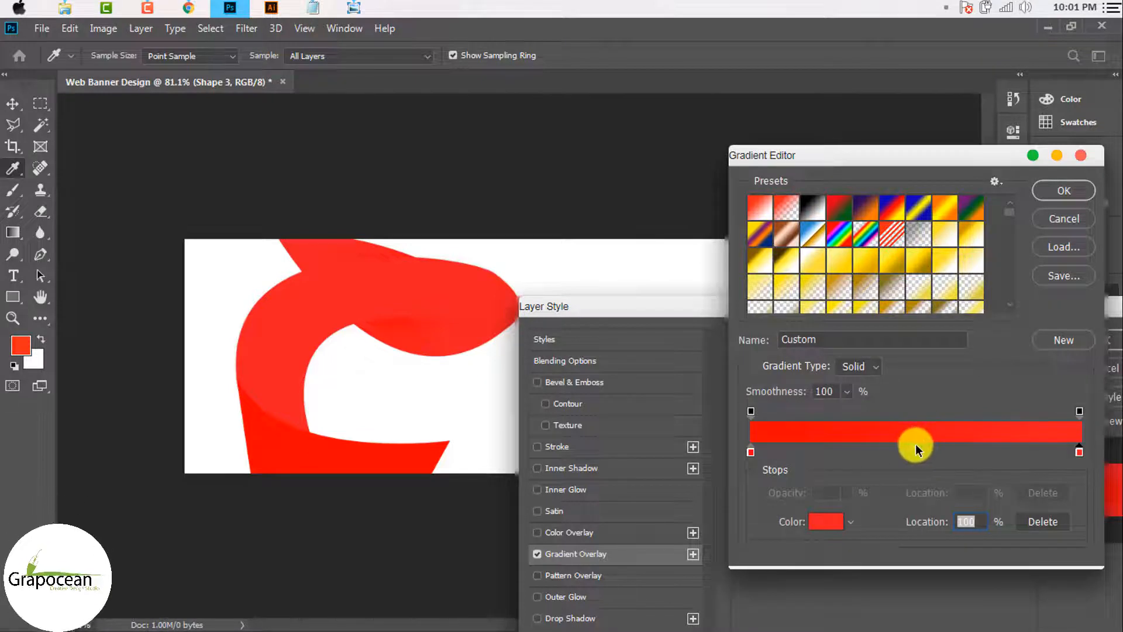
# Step: Trim the gradient's extra colour stops and switch the overlay style from Radial to Linear
pyautogui.moveTo(895, 455); pyautogui.dragTo(917, 452)
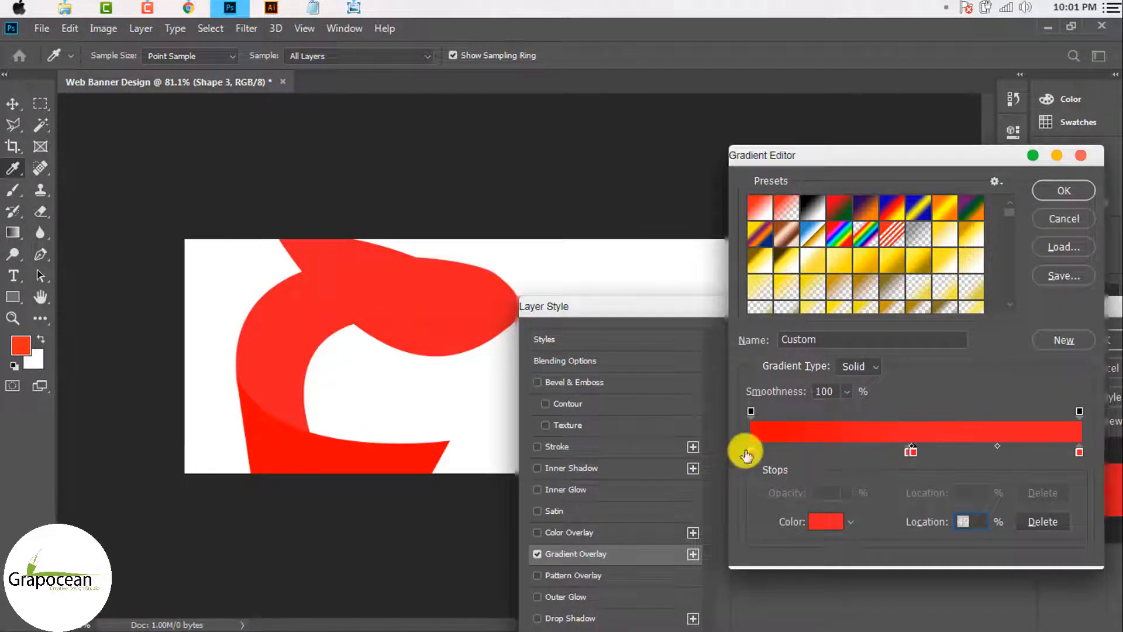
pyautogui.click(985, 452)
pyautogui.moveTo(985, 452); pyautogui.dragTo(1011, 448)
pyautogui.click(921, 456)
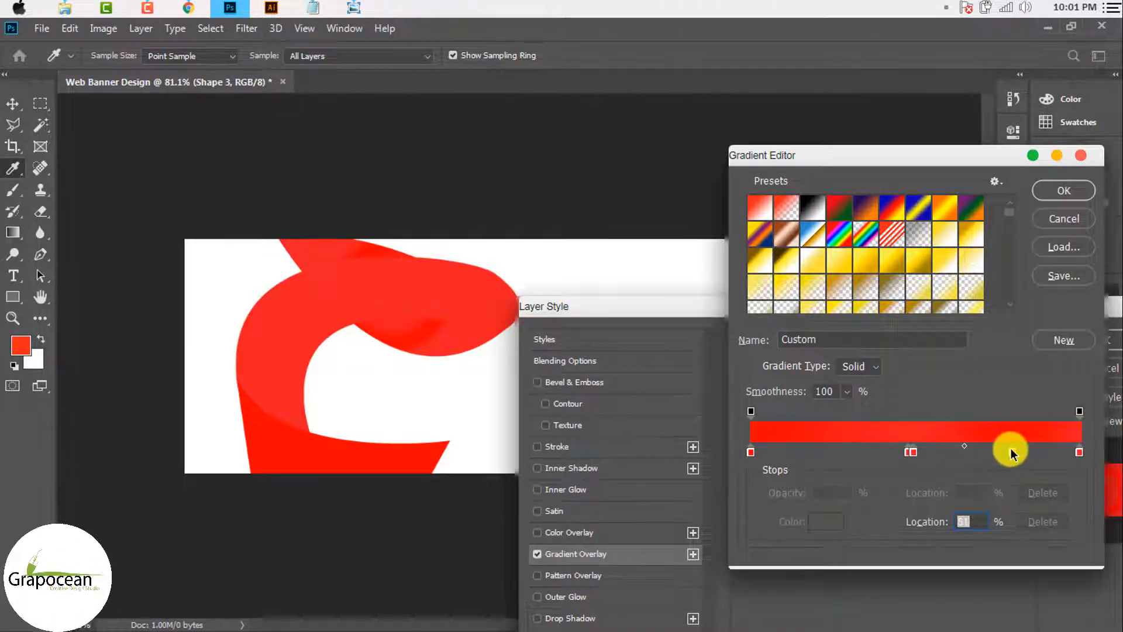
pyautogui.press('alt')
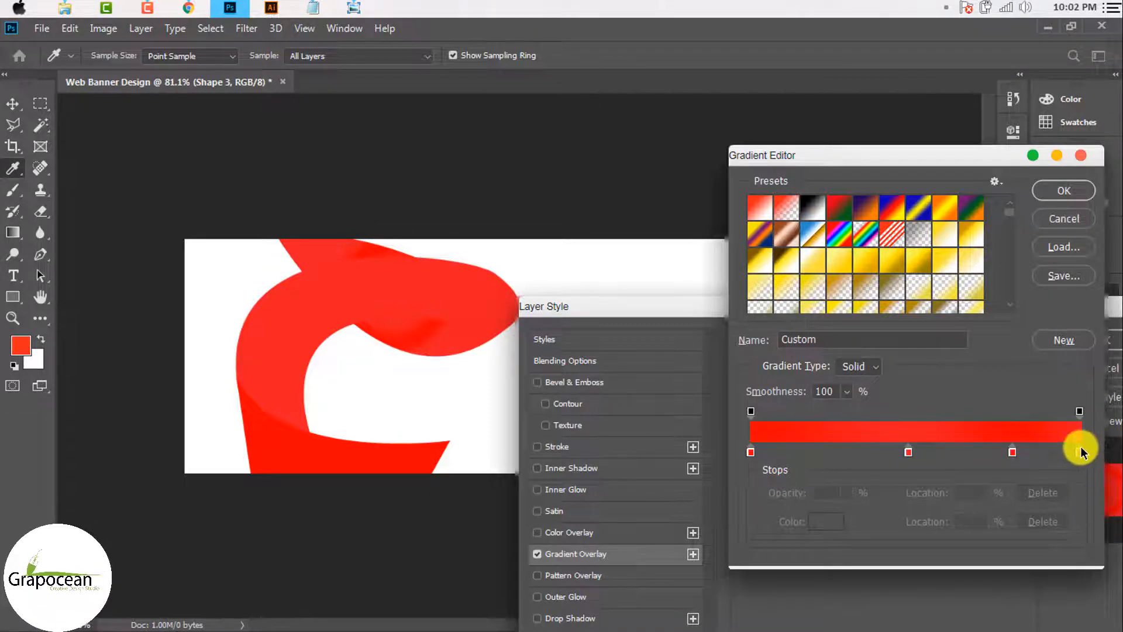
pyautogui.moveTo(1080, 450); pyautogui.dragTo(1083, 534)
pyautogui.moveTo(1016, 451); pyautogui.dragTo(1114, 473)
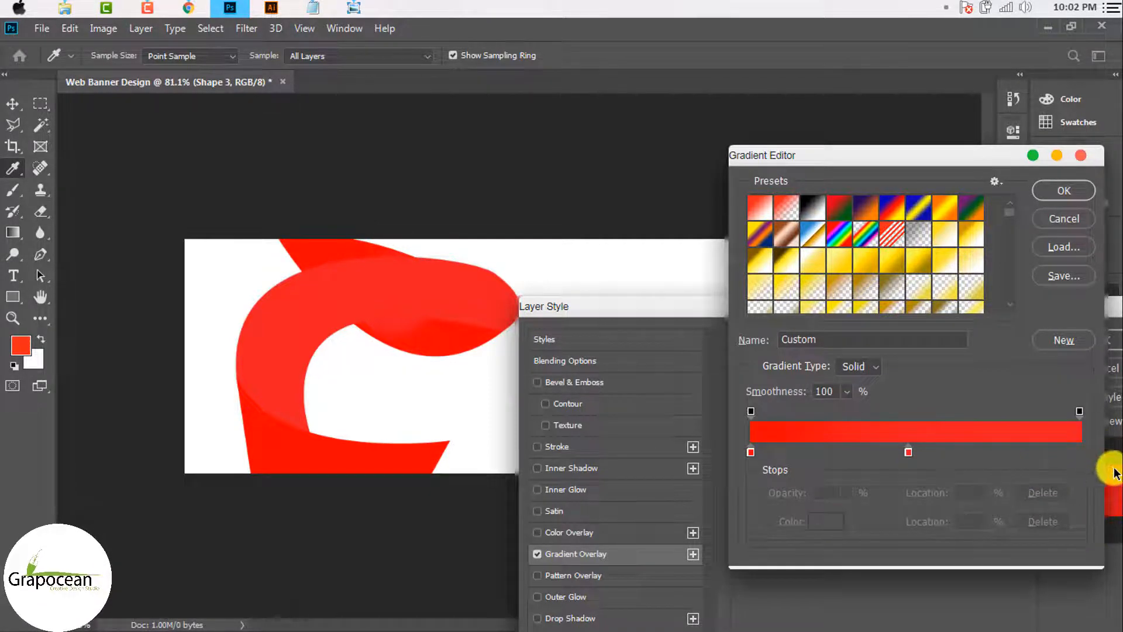
pyautogui.click(908, 451)
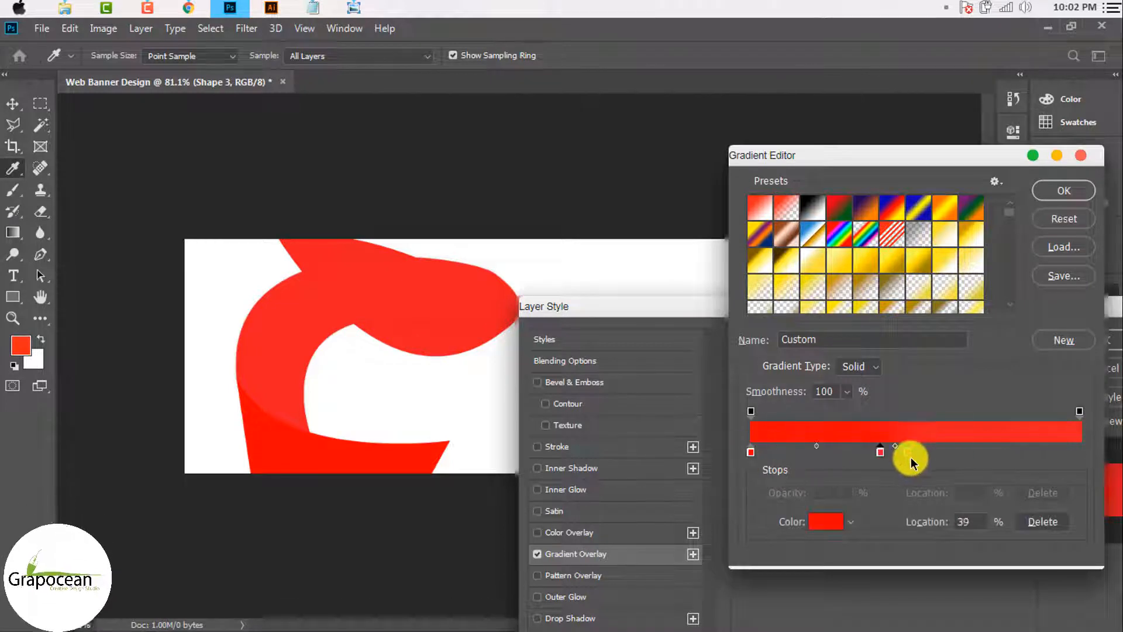
pyautogui.click(998, 451)
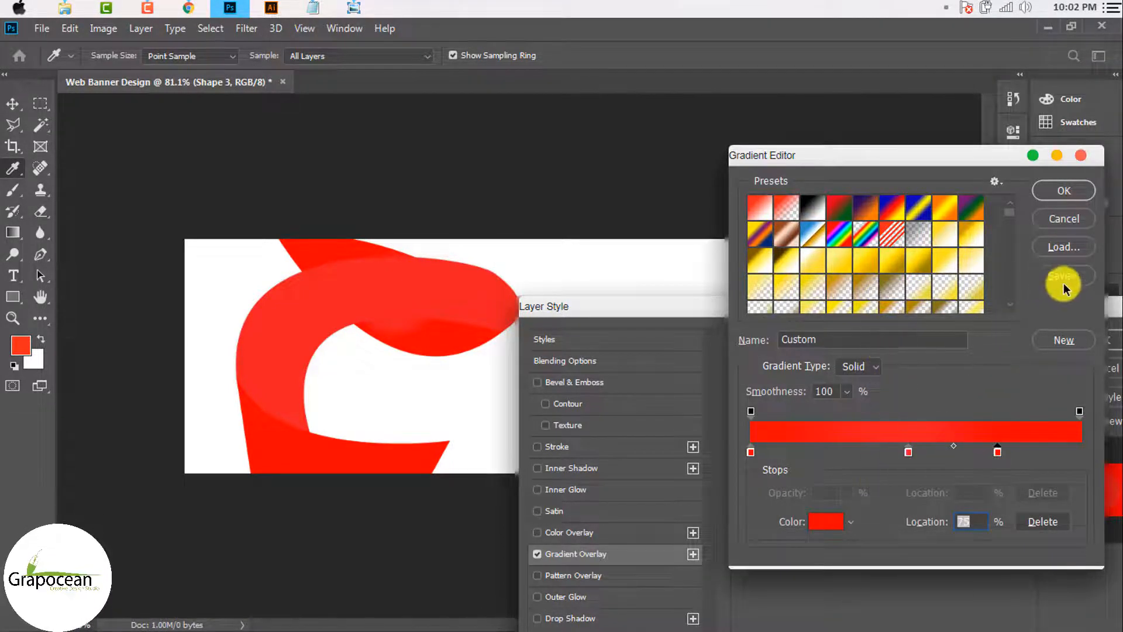
pyautogui.click(1054, 186)
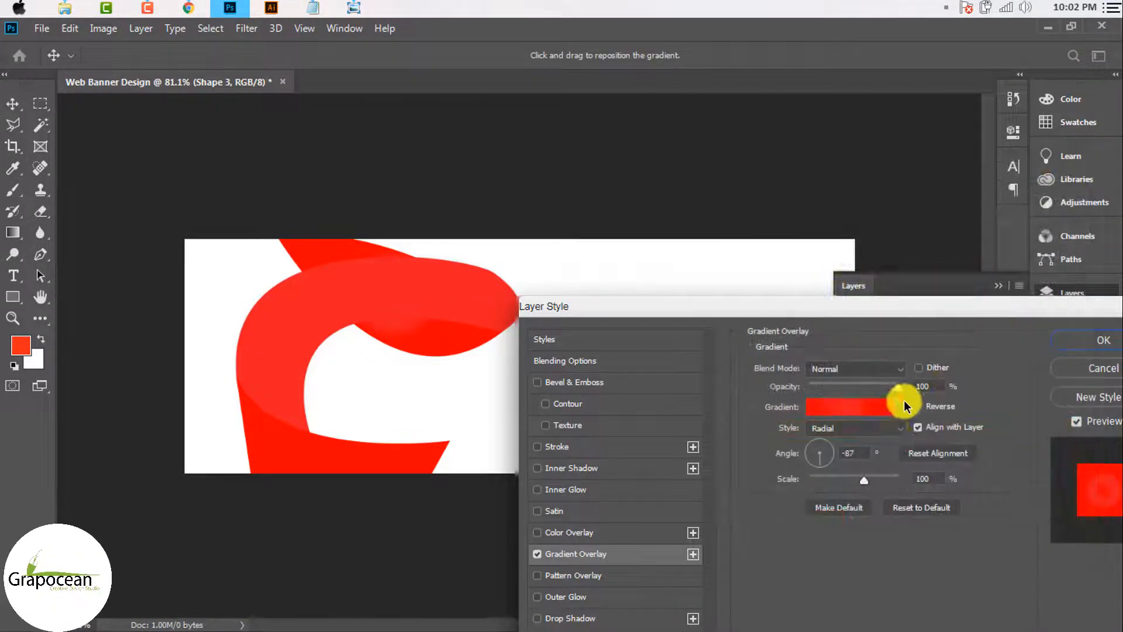
pyautogui.click(887, 430)
pyautogui.click(847, 439)
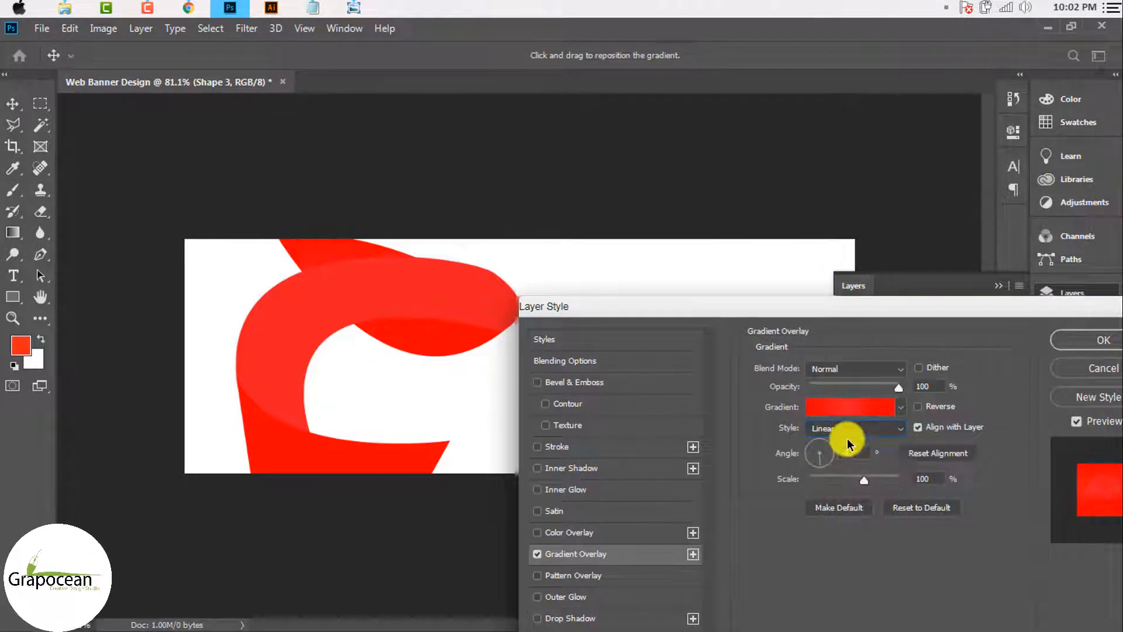
# Step: Remove the 75% stop and set the gradient's middle stop to black
pyautogui.click(866, 410)
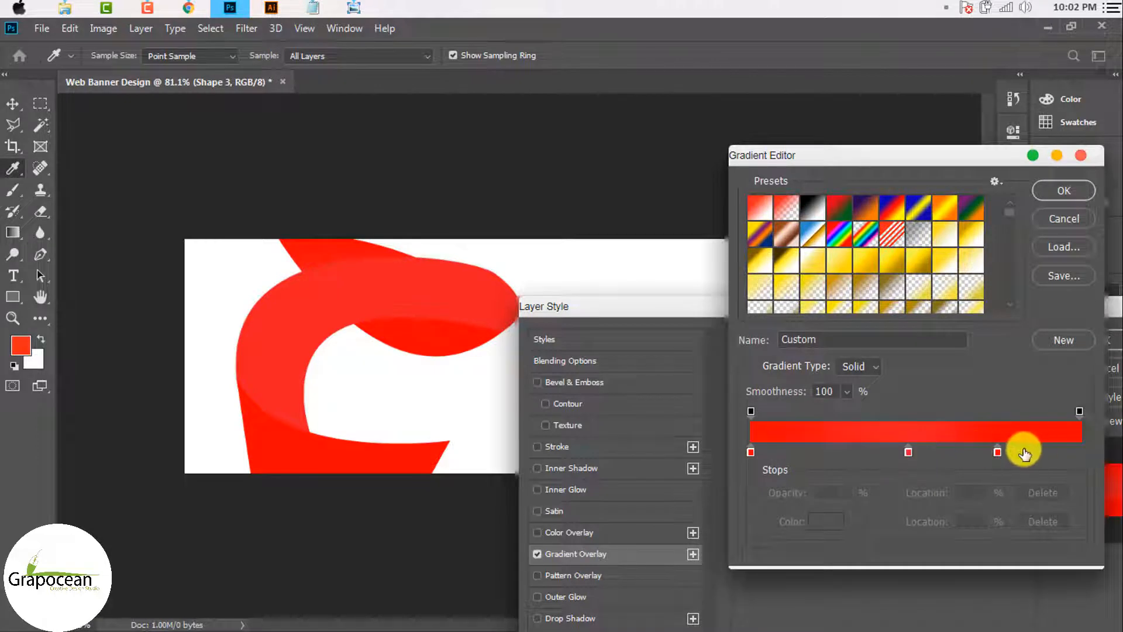
pyautogui.click(997, 451)
pyautogui.moveTo(998, 452); pyautogui.dragTo(1080, 452)
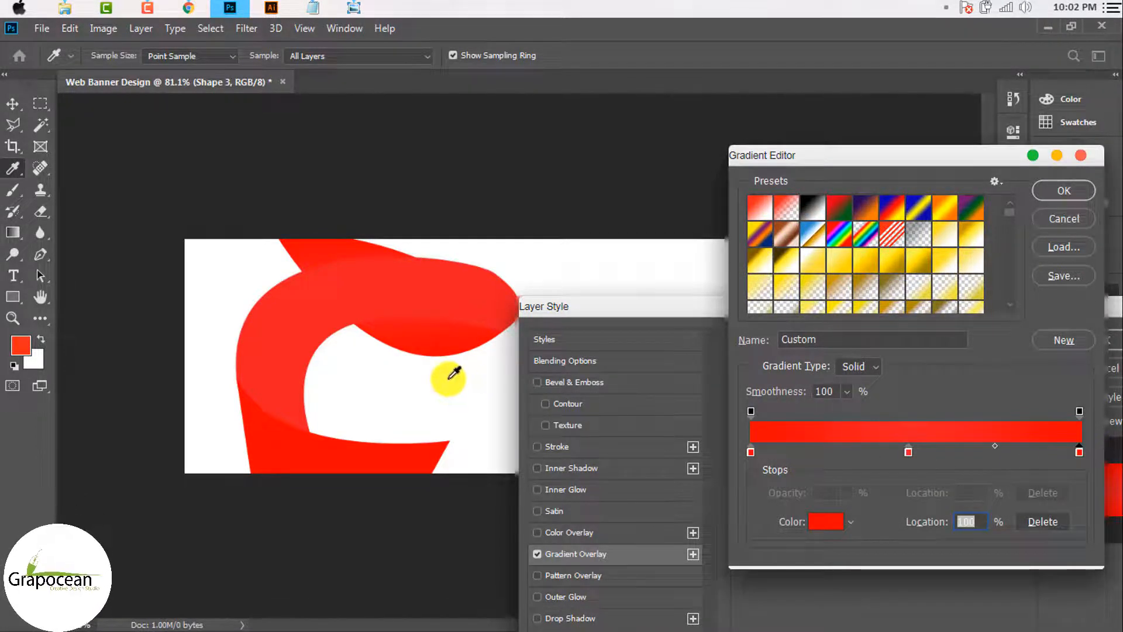
pyautogui.doubleClick(906, 452)
pyautogui.click(870, 519)
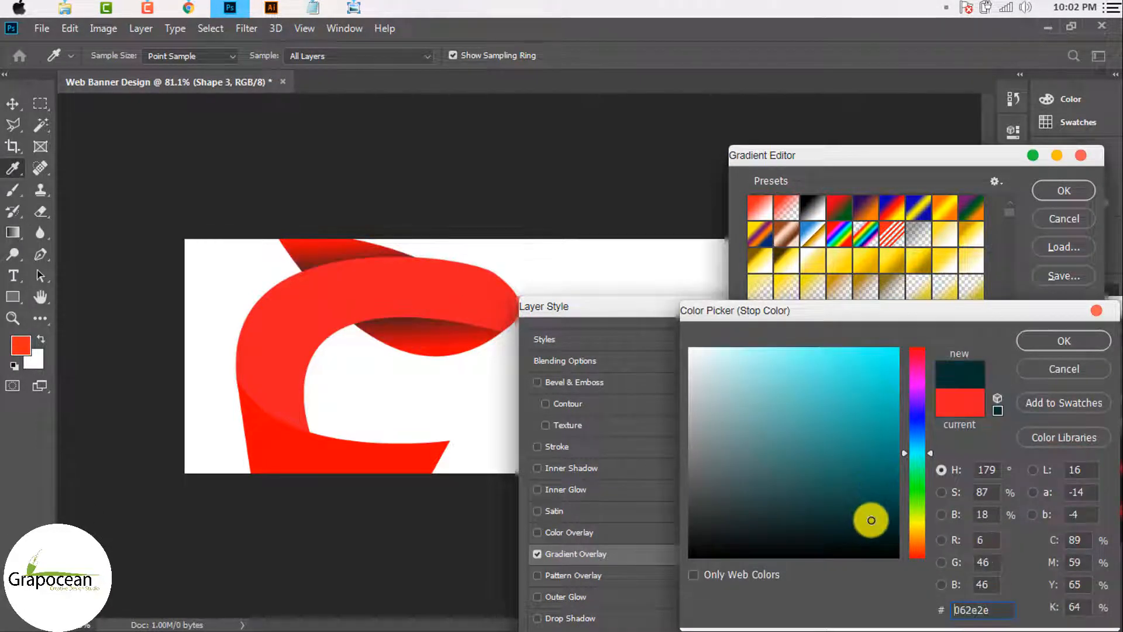
pyautogui.moveTo(772, 409); pyautogui.dragTo(684, 564)
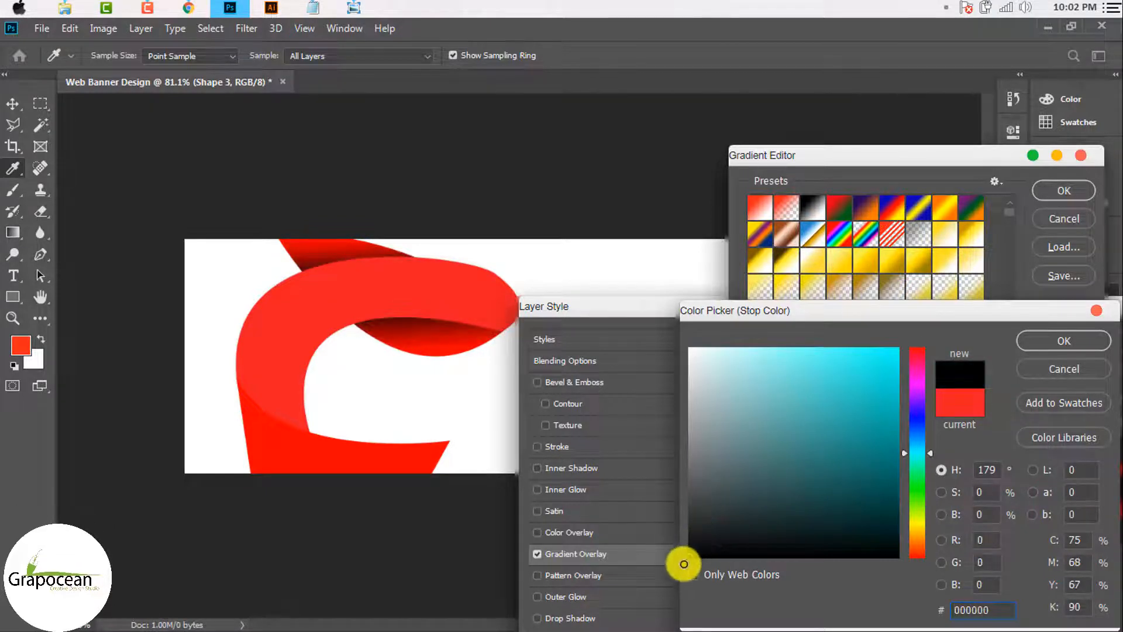
pyautogui.click(1039, 348)
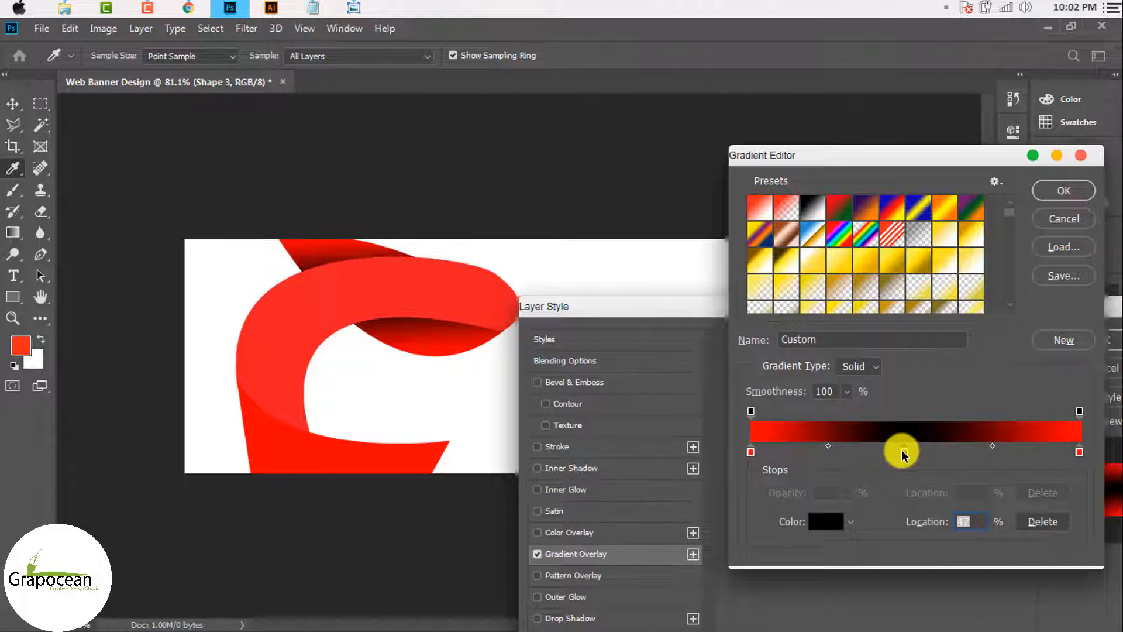
# Step: Tighten the red-to-black blend around the middle stop and accept the red–black–red gradient
pyautogui.moveTo(929, 523)
pyautogui.mouseDown()
pyautogui.moveTo(905, 521)
pyautogui.moveTo(953, 530)
pyautogui.moveTo(927, 530)
pyautogui.mouseUp()
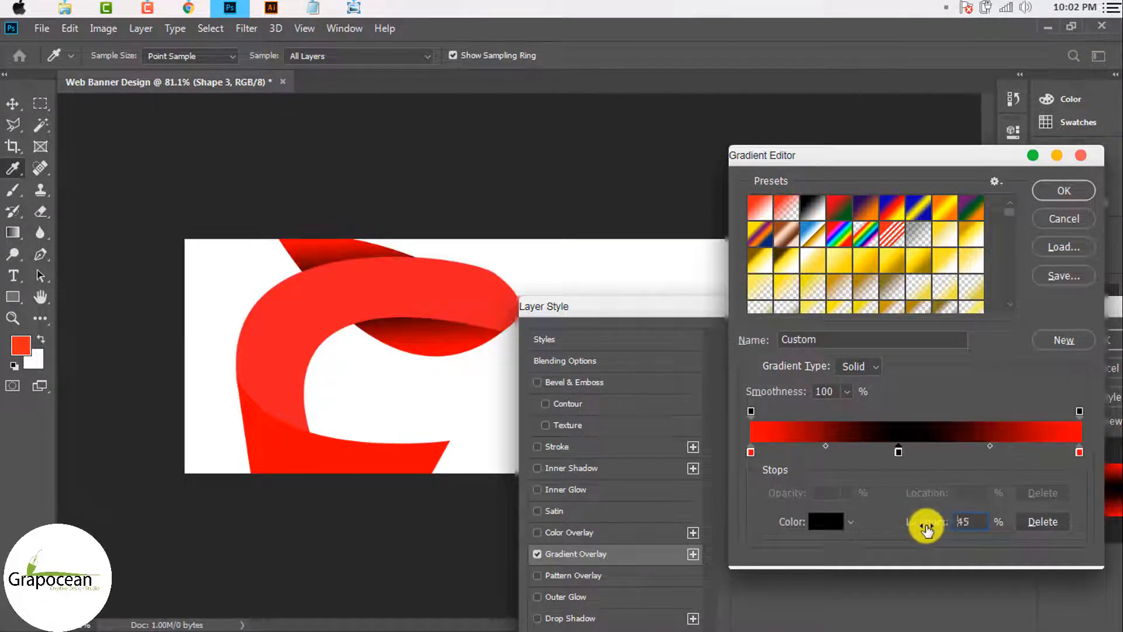
pyautogui.doubleClick(907, 450)
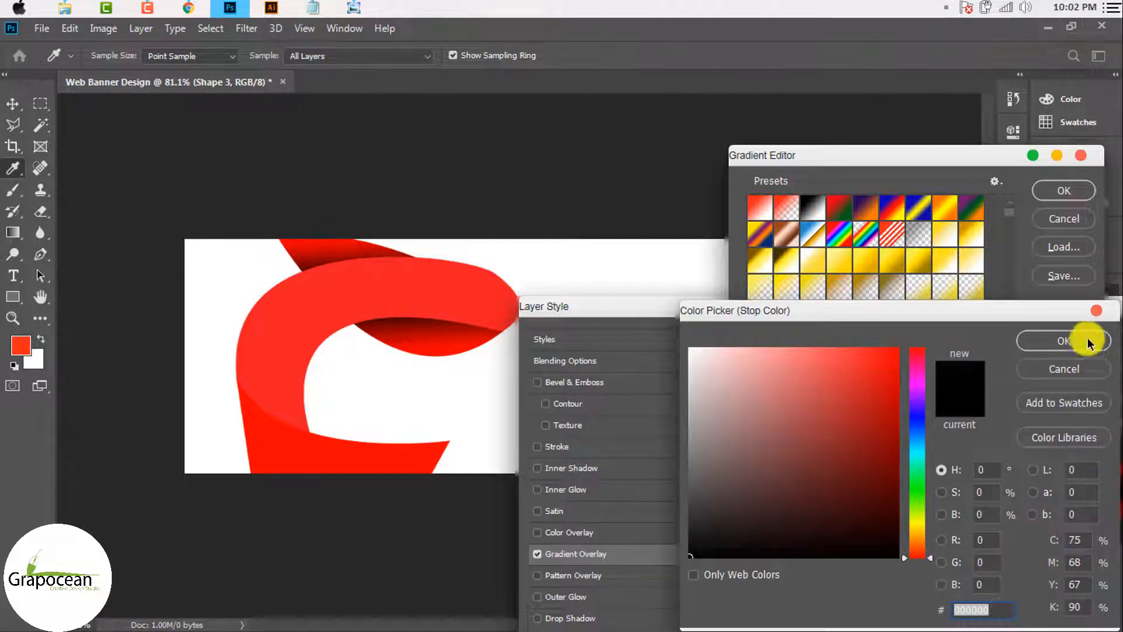
pyautogui.click(1089, 344)
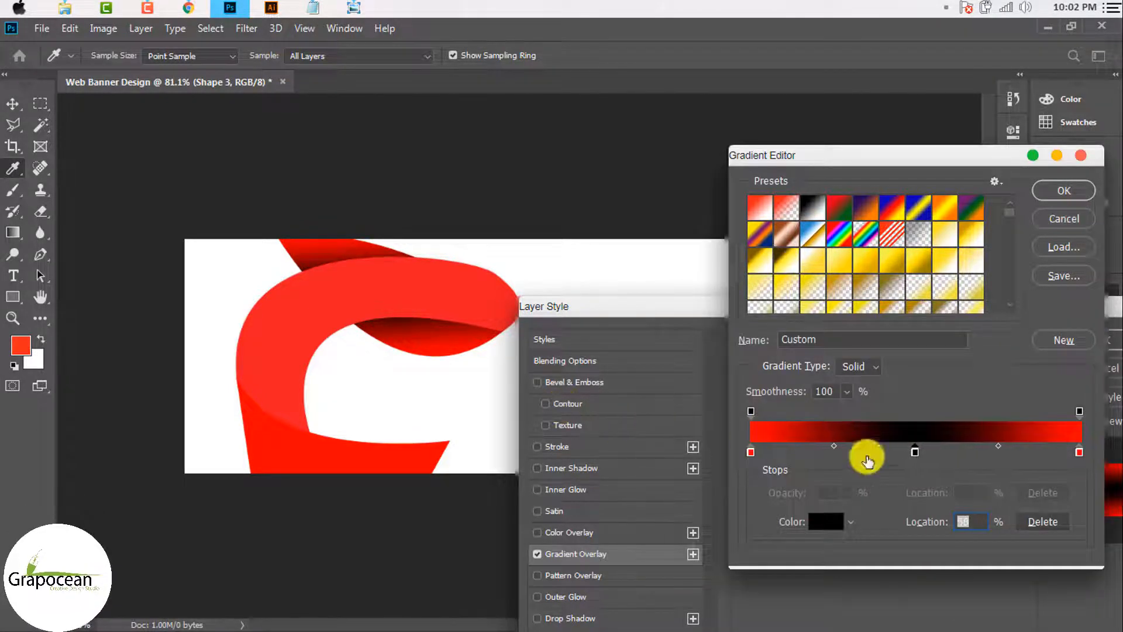
pyautogui.moveTo(835, 445); pyautogui.dragTo(865, 445)
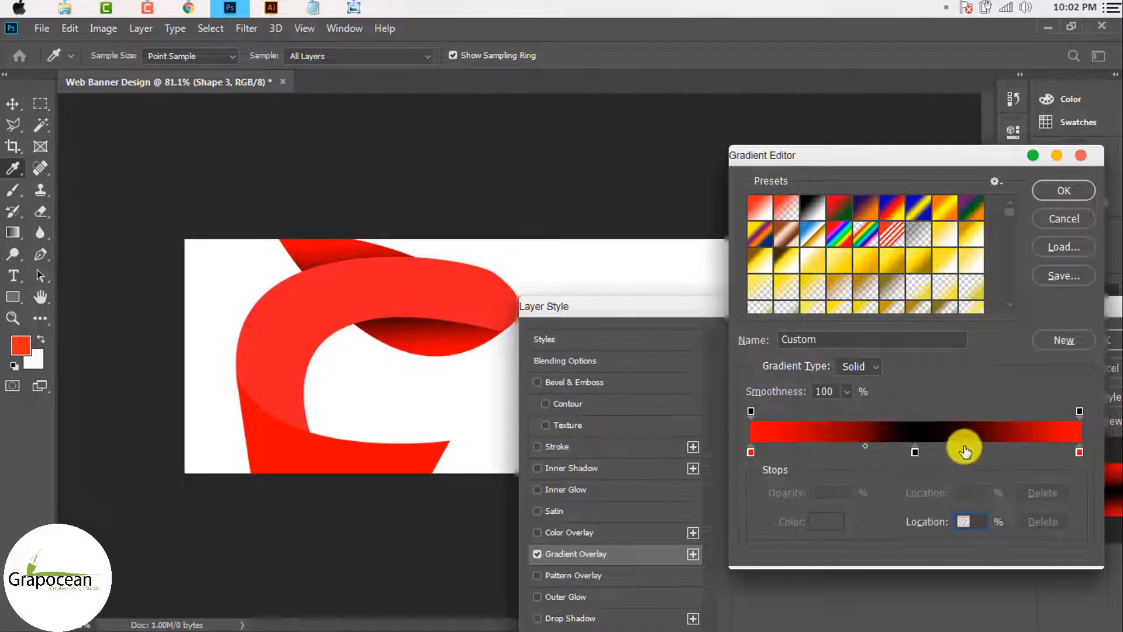
pyautogui.click(1001, 449)
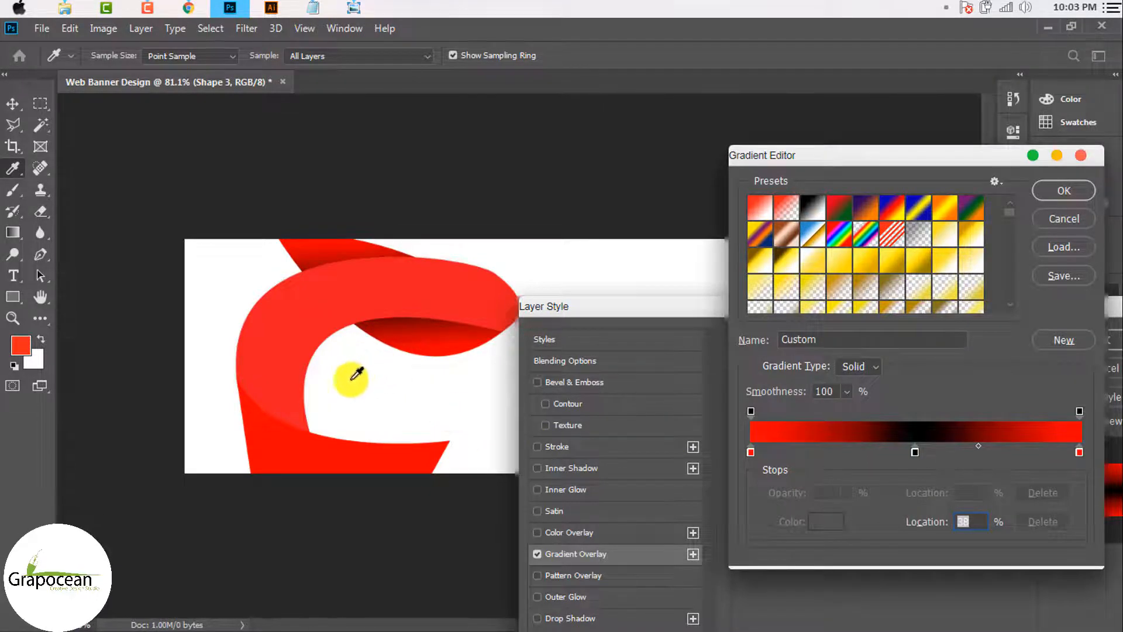
pyautogui.click(1065, 190)
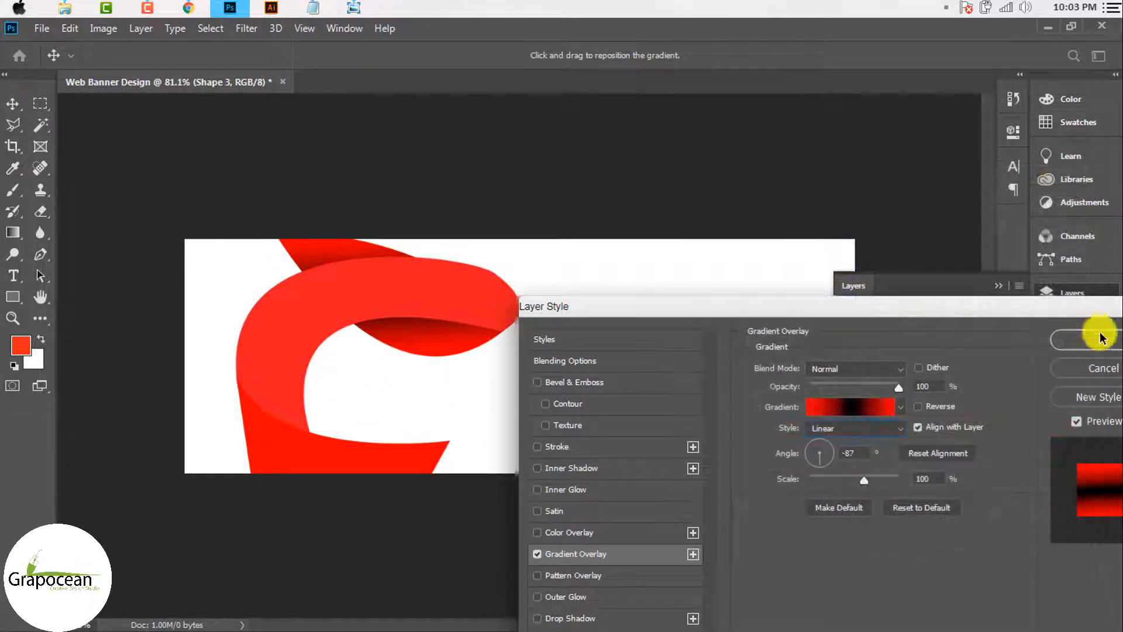
# Step: Confirm the gradient overlay and start a free transform on the C's bottom piece
pyautogui.click(1097, 335)
pyautogui.scroll(-2, 426, 392)
pyautogui.scroll(2, 434, 427)
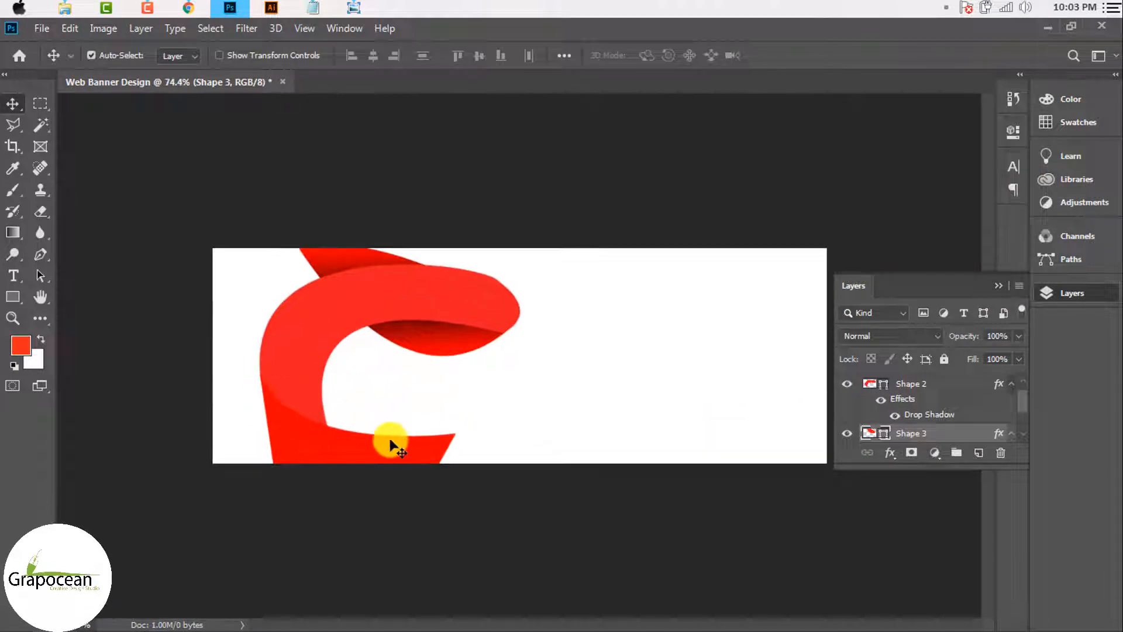
pyautogui.click(389, 444)
pyautogui.scroll(-2, 405, 452)
pyautogui.scroll(2, 406, 453)
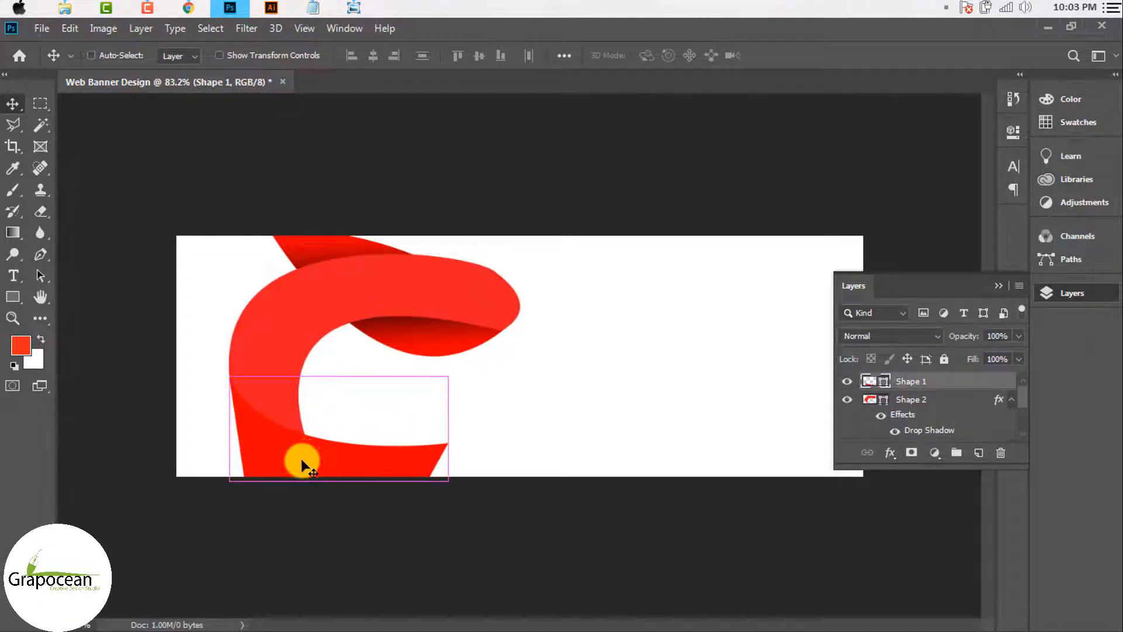
pyautogui.hotkey('ctrl', 't')
pyautogui.scroll(3, 258, 482)
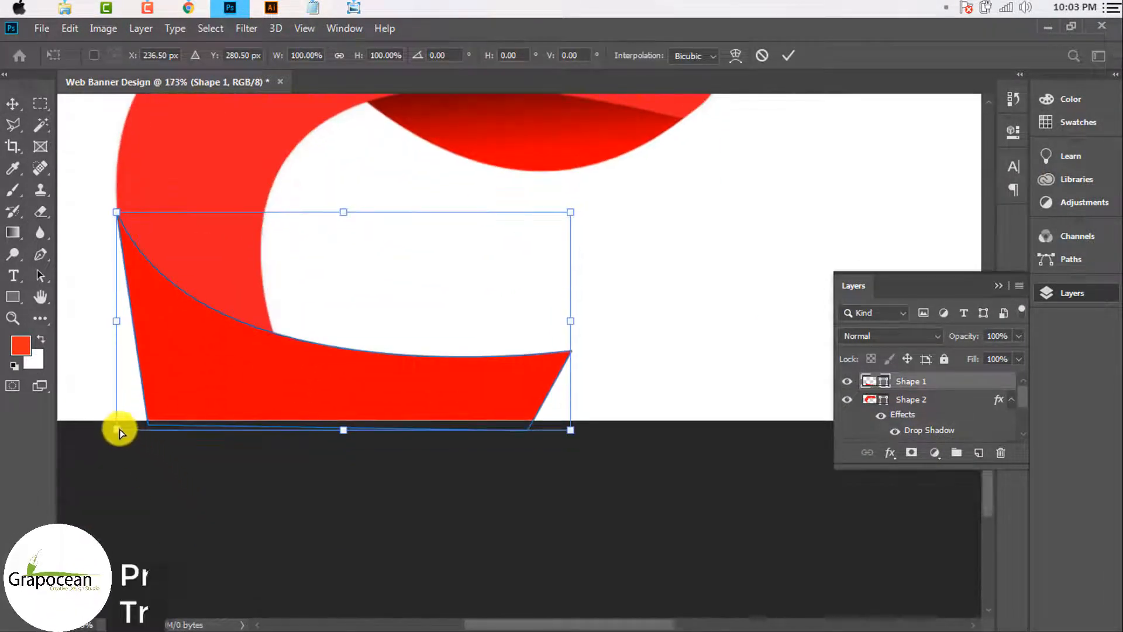
# Step: Warp the bottom piece's lower-left corner into a smooth curve and commit the warp
pyautogui.moveTo(119, 430); pyautogui.dragTo(176, 421)
pyautogui.hotkey('ctrl', 'z')
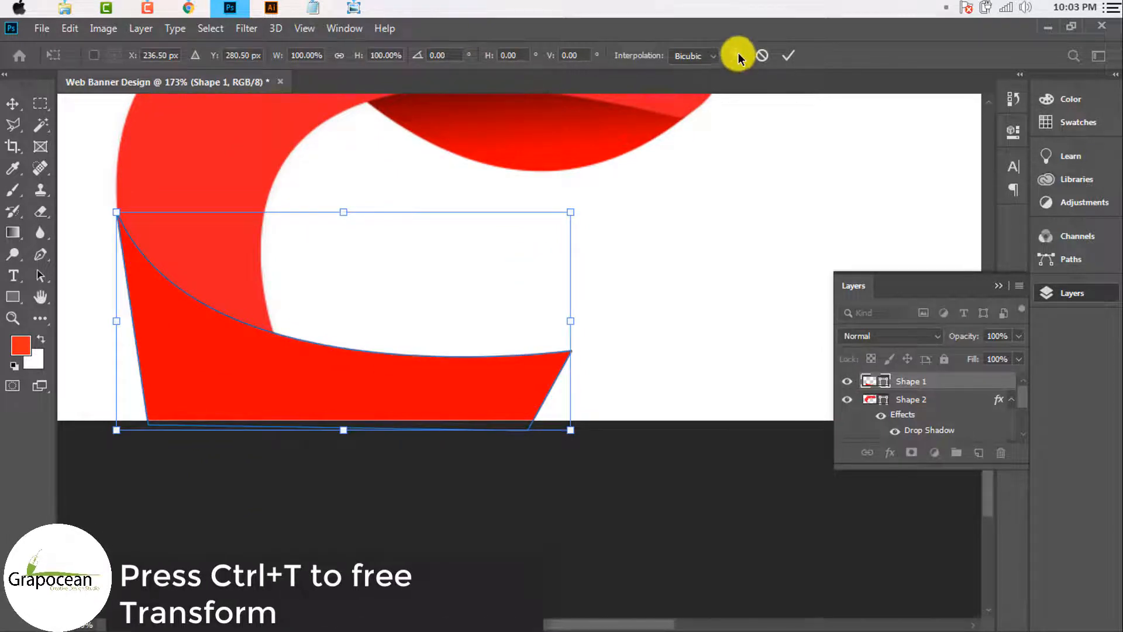
pyautogui.click(736, 56)
pyautogui.scroll(-1, 386, 501)
pyautogui.scroll(-3, 100, 525)
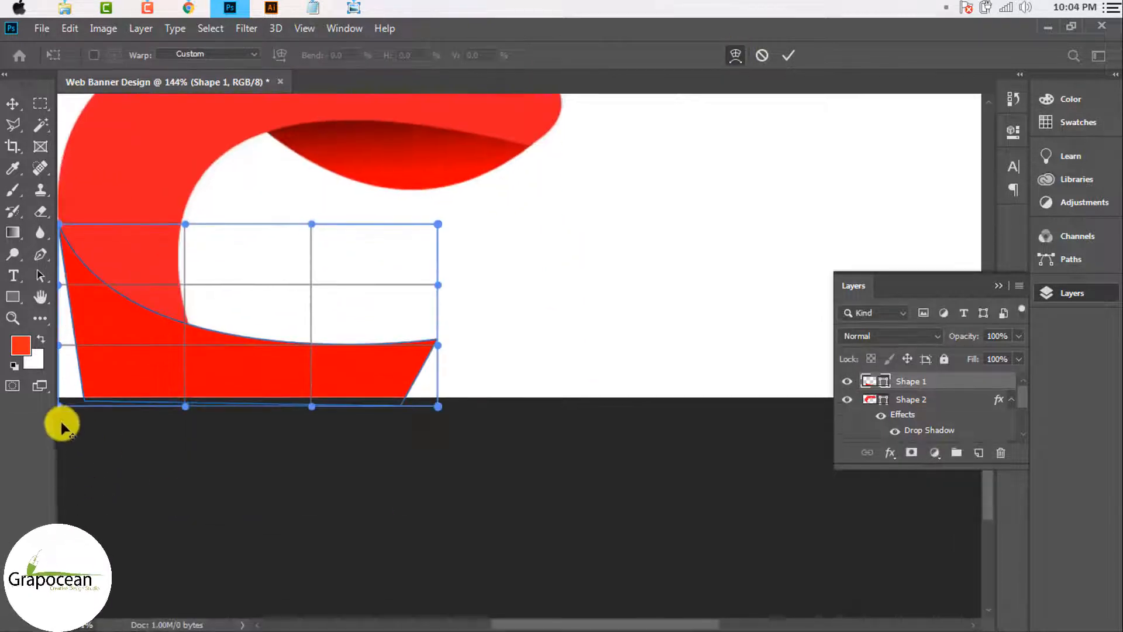
pyautogui.scroll(-1, 161, 400)
pyautogui.moveTo(128, 395); pyautogui.dragTo(215, 394)
pyautogui.moveTo(131, 344); pyautogui.dragTo(139, 380)
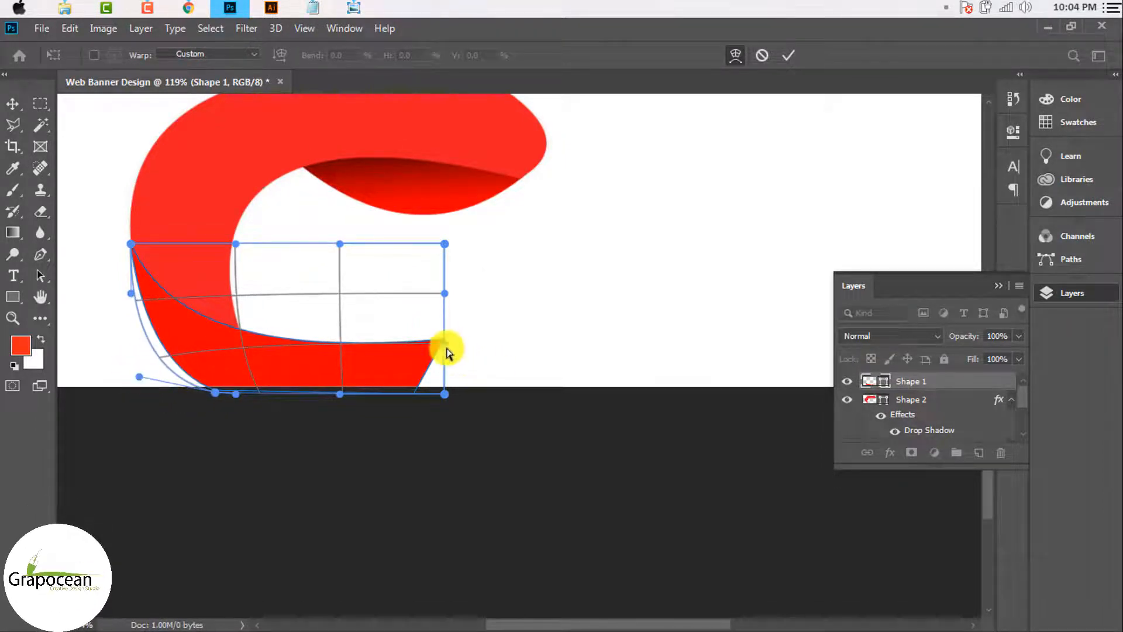
pyautogui.click(795, 55)
pyautogui.scroll(-3, 536, 376)
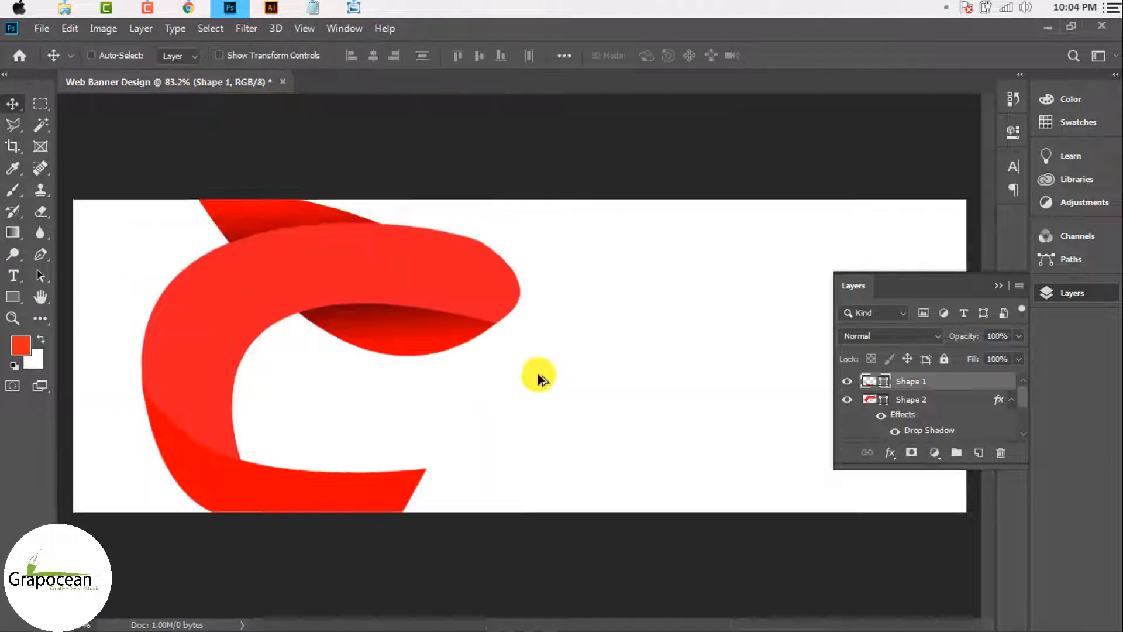
pyautogui.scroll(5, 430, 468)
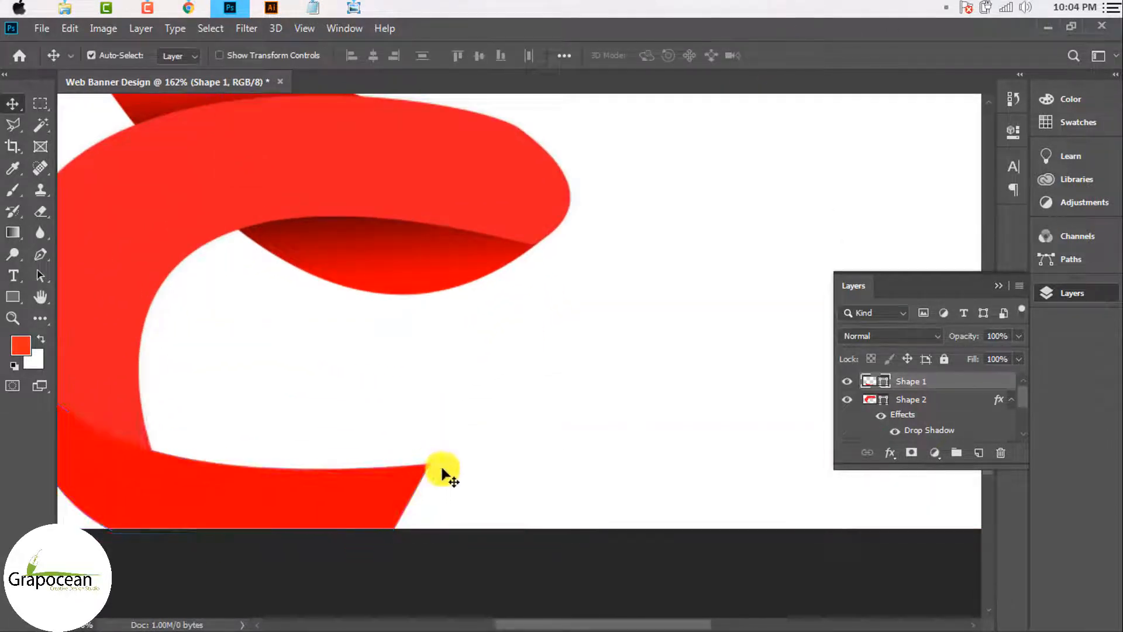
# Step: With the Pen tool, reshape Shape 1's top edge near its right corner
pyautogui.click(47, 255)
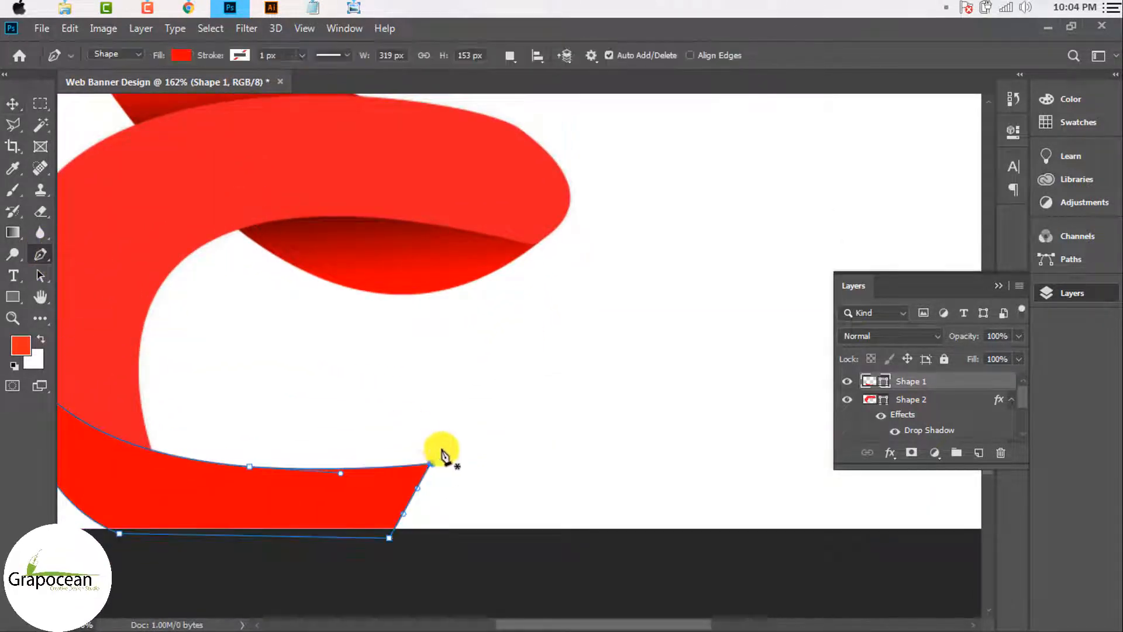
pyautogui.moveTo(434, 435); pyautogui.dragTo(452, 361)
pyautogui.scroll(5, 433, 468)
pyautogui.scroll(-10, 460, 454)
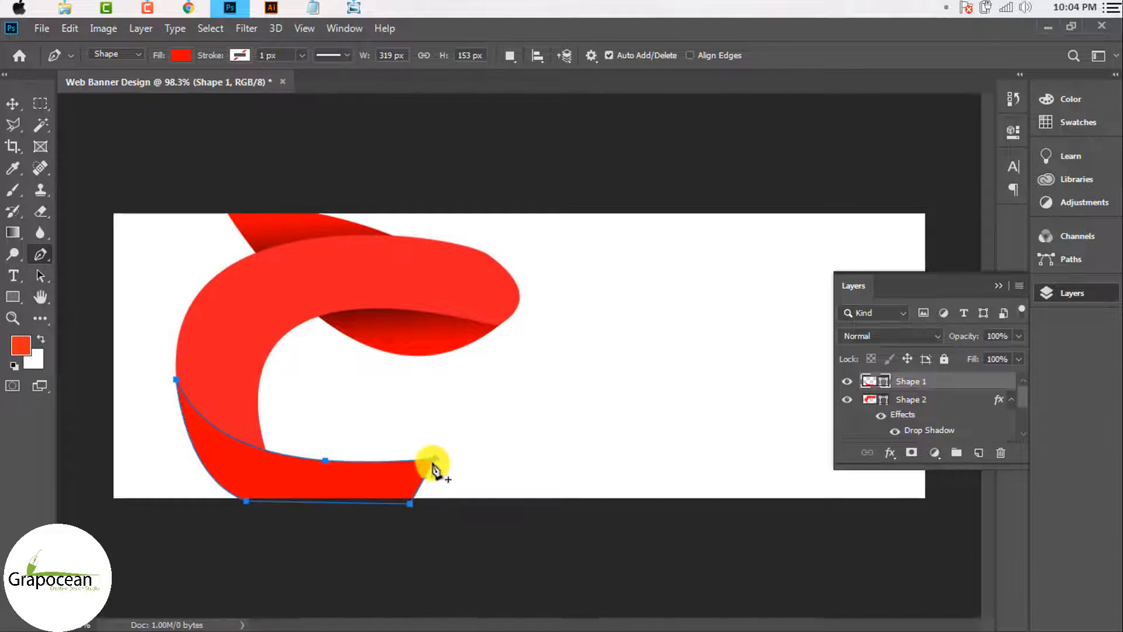
pyautogui.moveTo(434, 461); pyautogui.dragTo(433, 415)
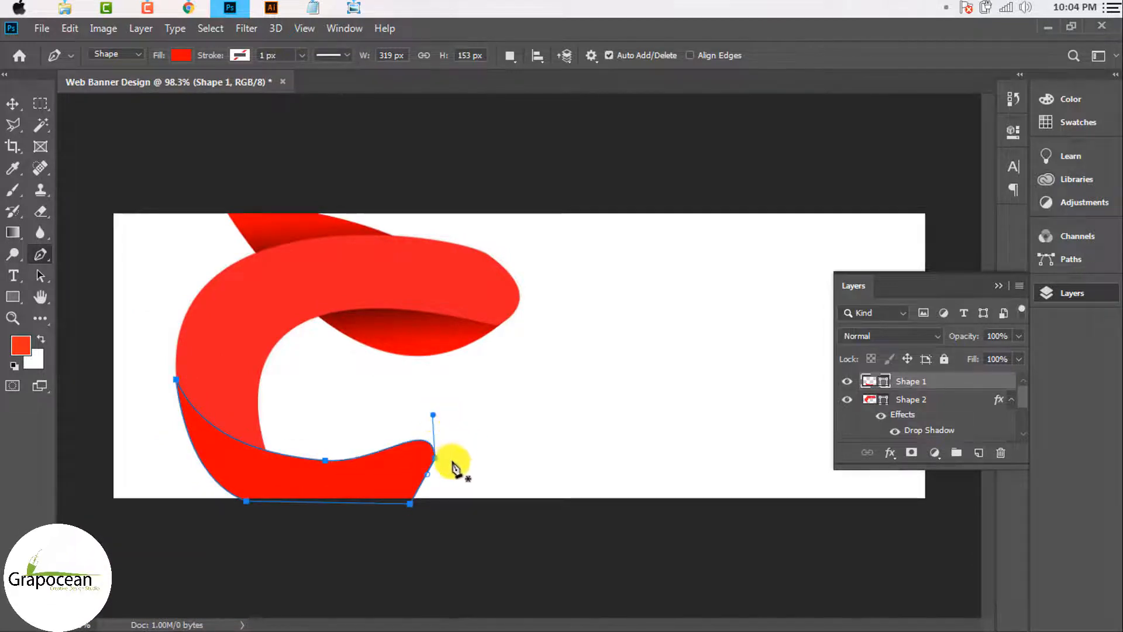
pyautogui.click(439, 552)
pyautogui.scroll(-3, 451, 509)
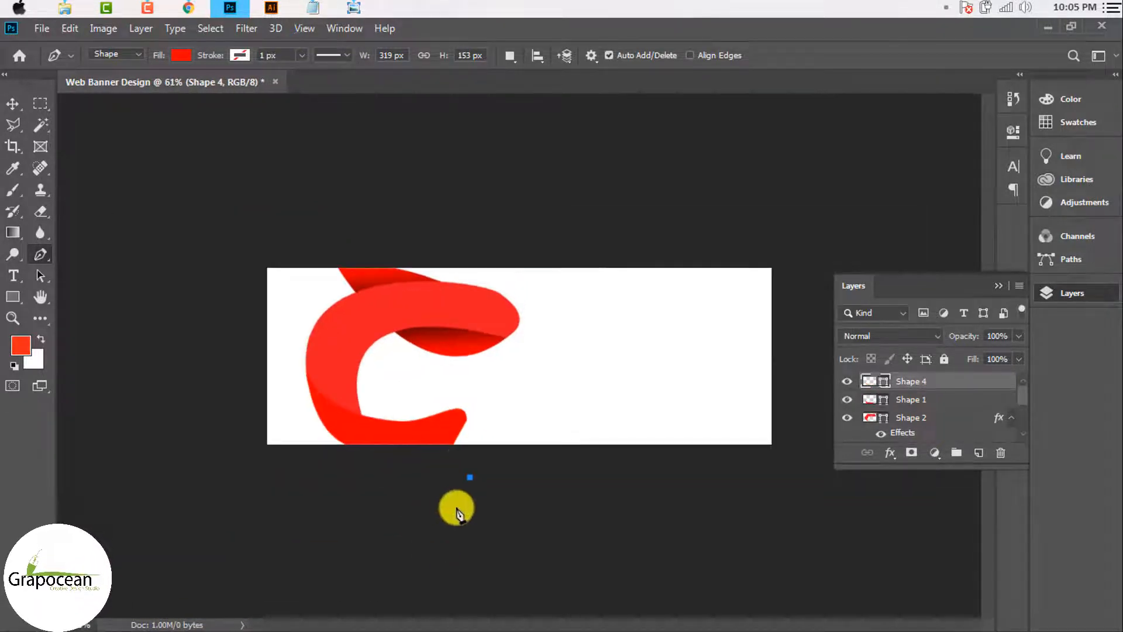
pyautogui.scroll(8, 451, 455)
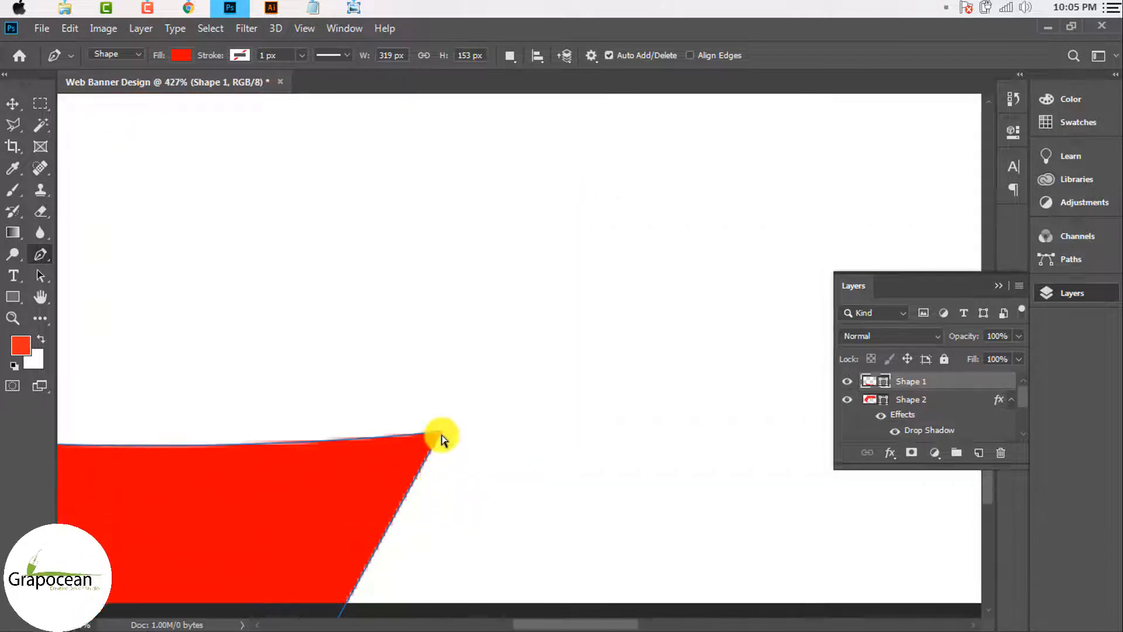
pyautogui.scroll(5, 444, 436)
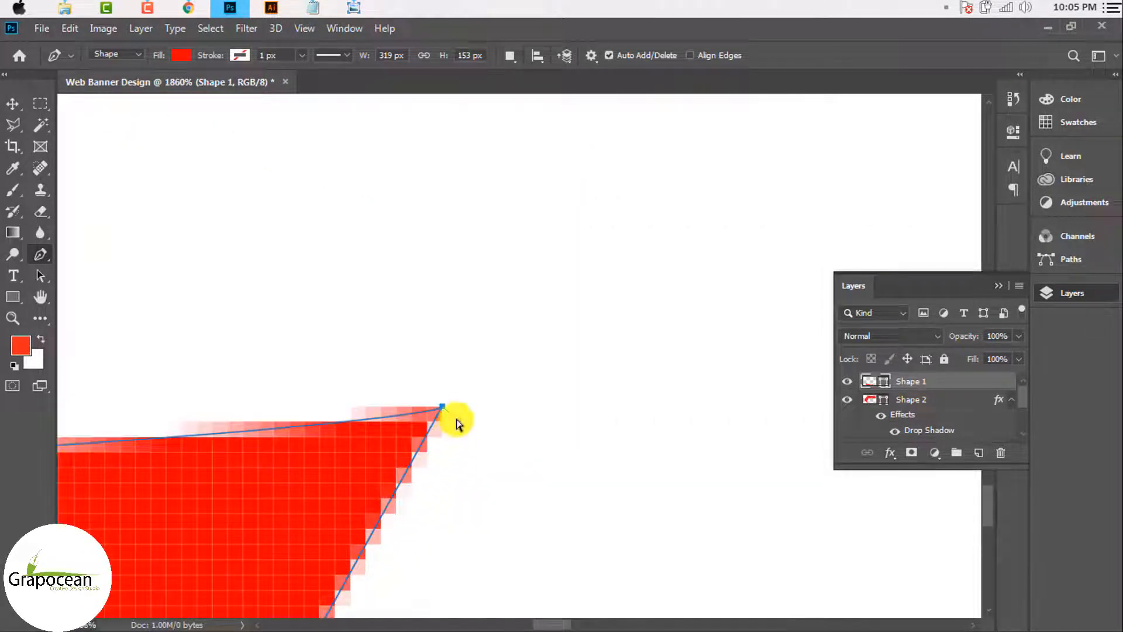
# Step: Raise the ribbon's right corner and extend its tip further out
pyautogui.moveTo(443, 406); pyautogui.dragTo(484, 354)
pyautogui.moveTo(385, 370); pyautogui.dragTo(336, 419)
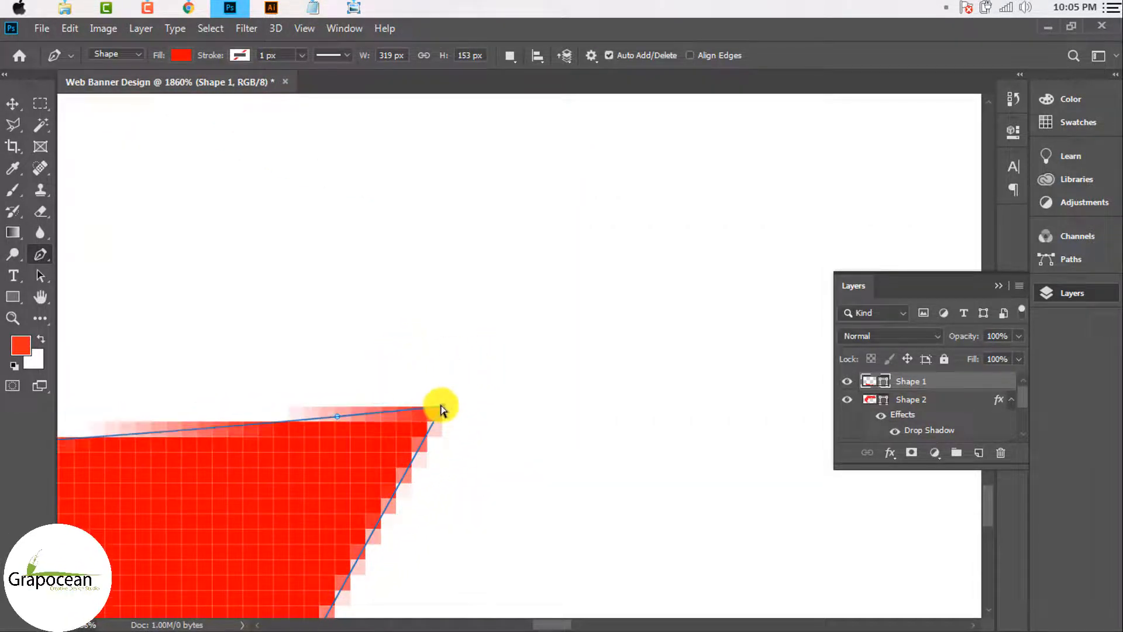
pyautogui.moveTo(441, 404); pyautogui.dragTo(436, 331)
pyautogui.scroll(-8, 448, 408)
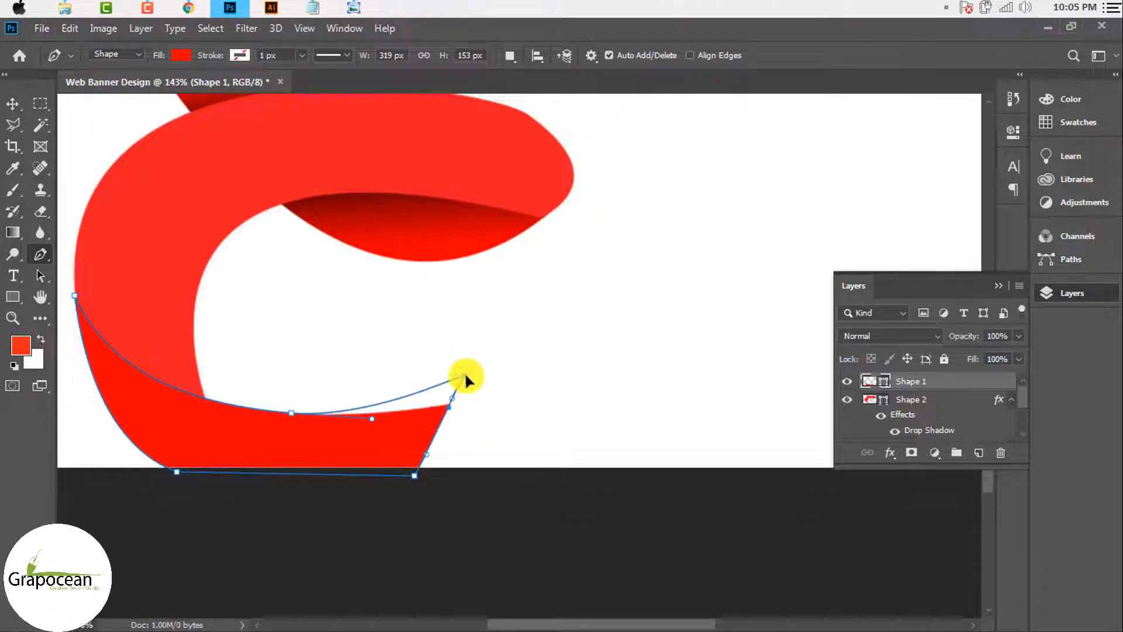
pyautogui.click(465, 387)
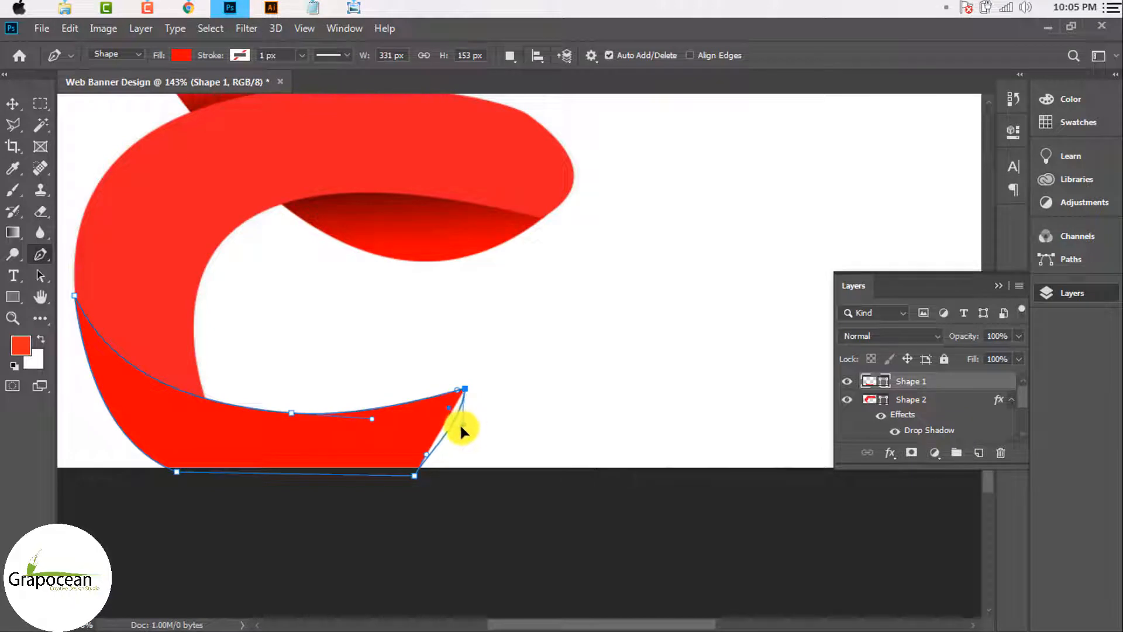
pyautogui.moveTo(459, 440); pyautogui.dragTo(428, 459)
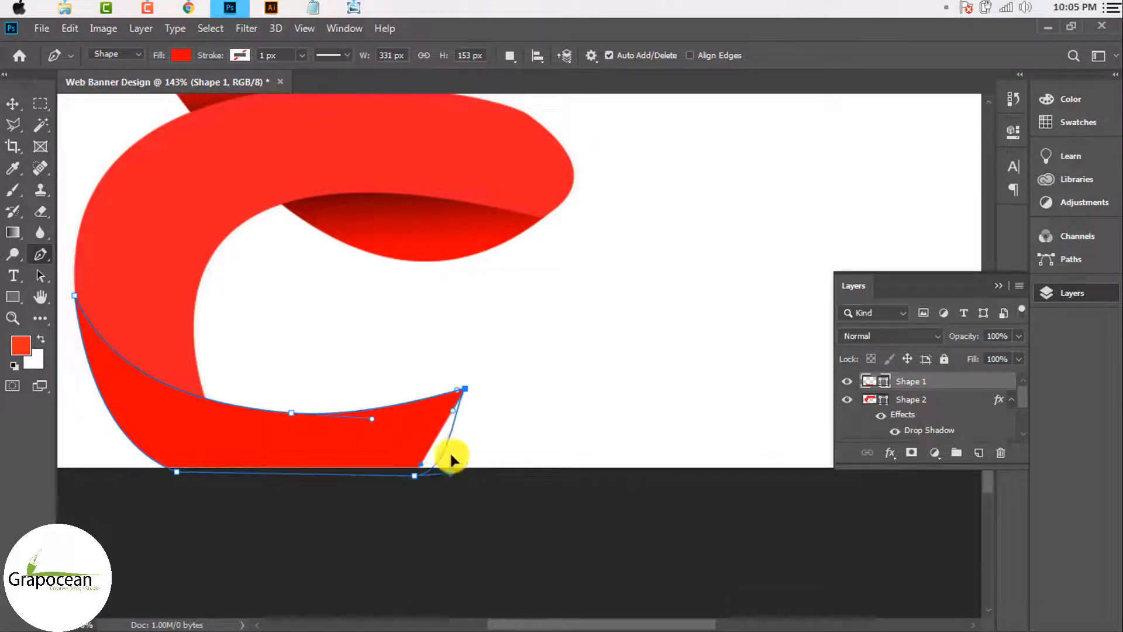
# Step: Undo the stray anchor and pull the ribbon's right tip up into a point
pyautogui.click(487, 513)
pyautogui.scroll(-4, 479, 499)
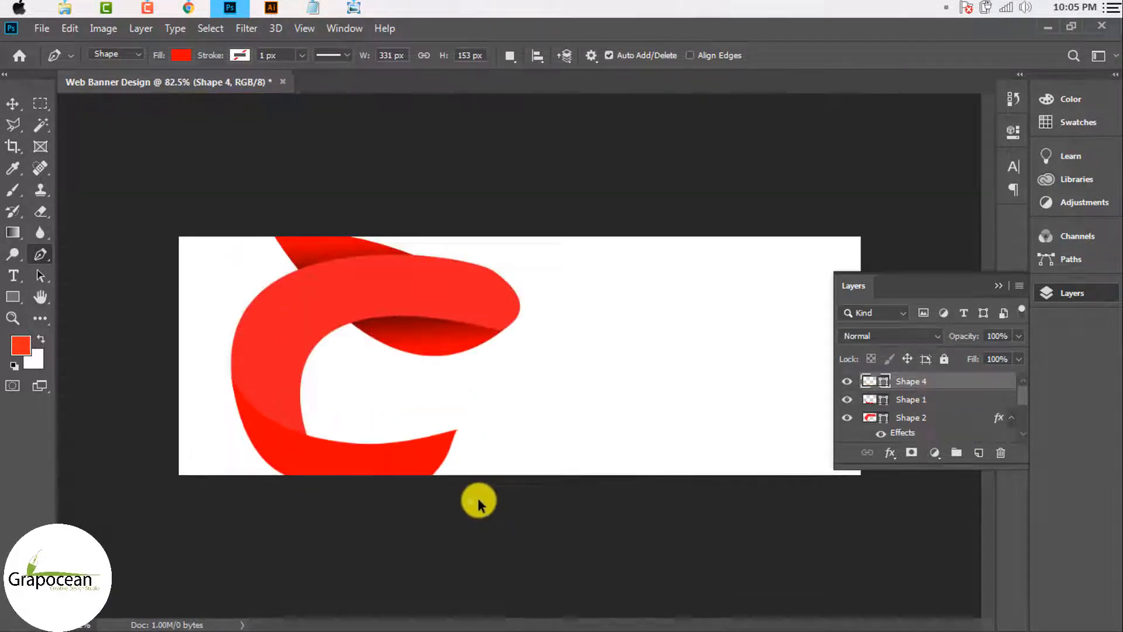
pyautogui.scroll(-1, 479, 502)
pyautogui.hotkey('ctrl', 'z')
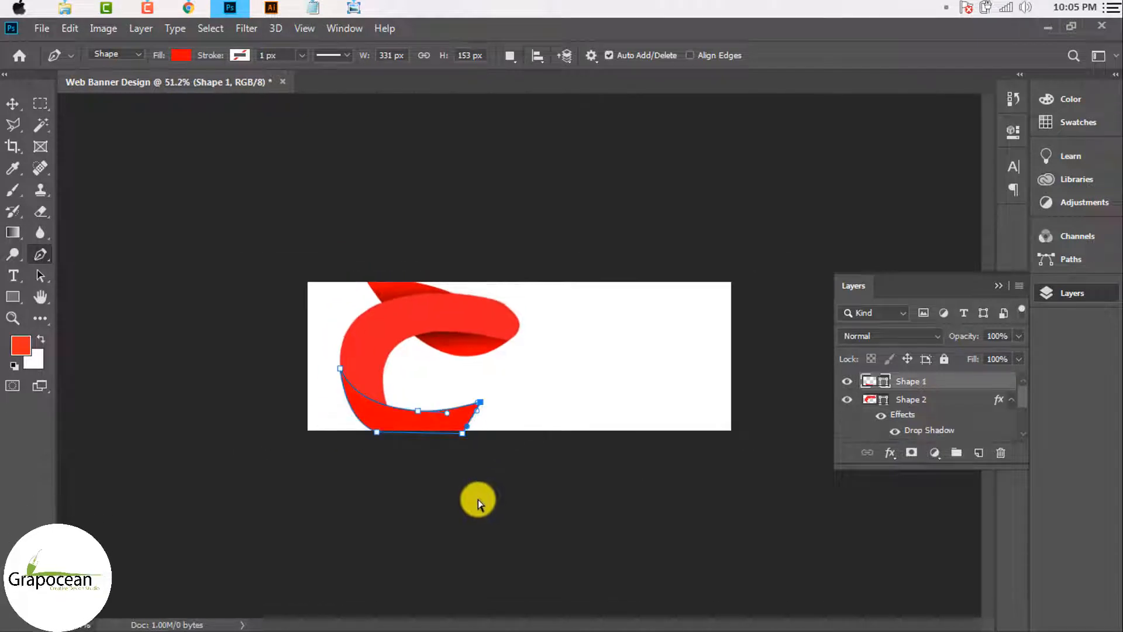
pyautogui.scroll(5, 439, 427)
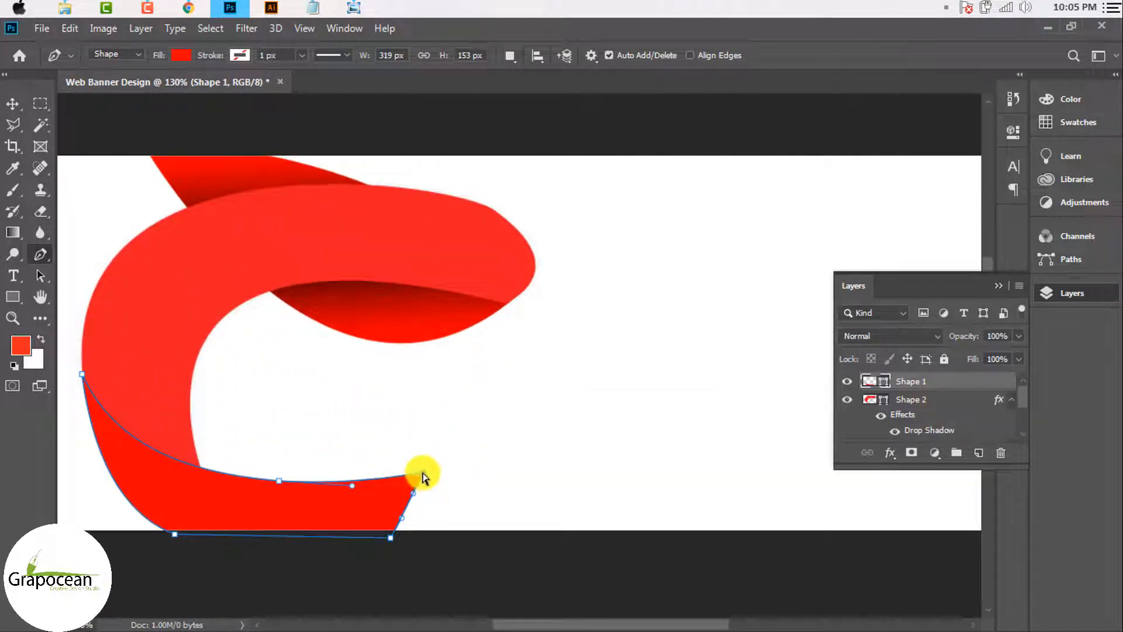
pyautogui.moveTo(423, 475); pyautogui.dragTo(424, 445)
pyautogui.scroll(-5, 439, 459)
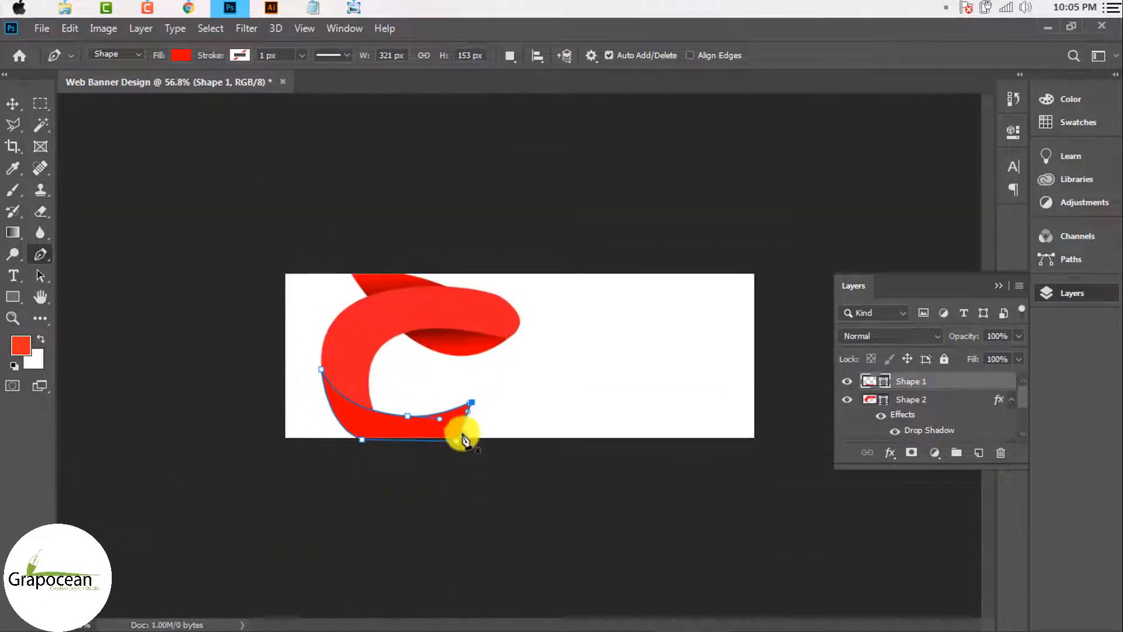
pyautogui.scroll(4, 465, 439)
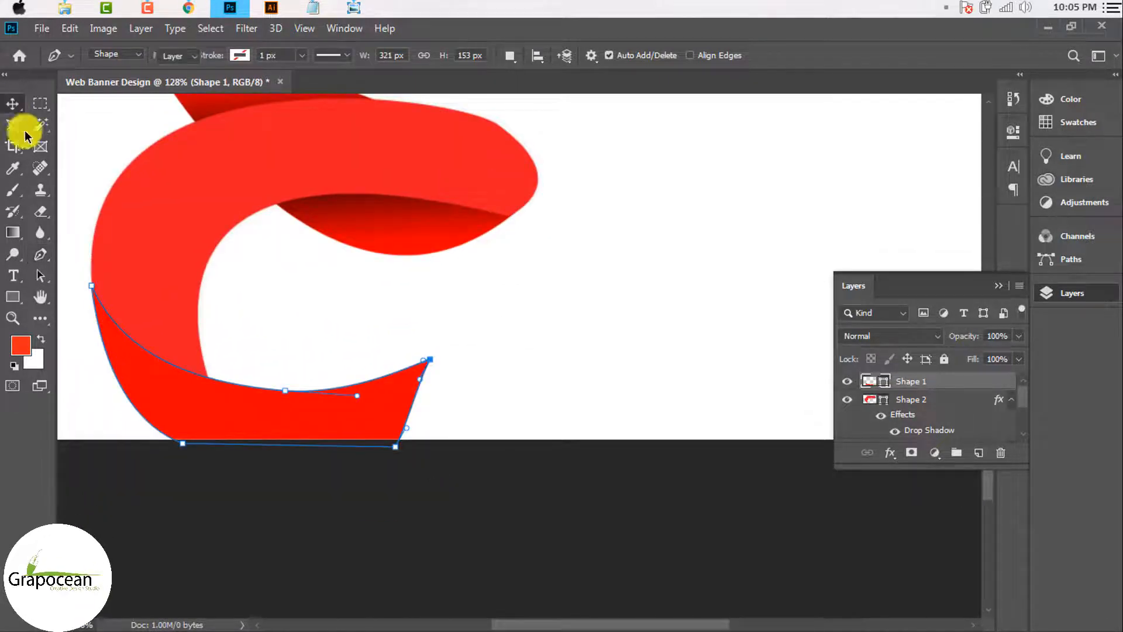
pyautogui.press('v')
pyautogui.scroll(-5, 368, 454)
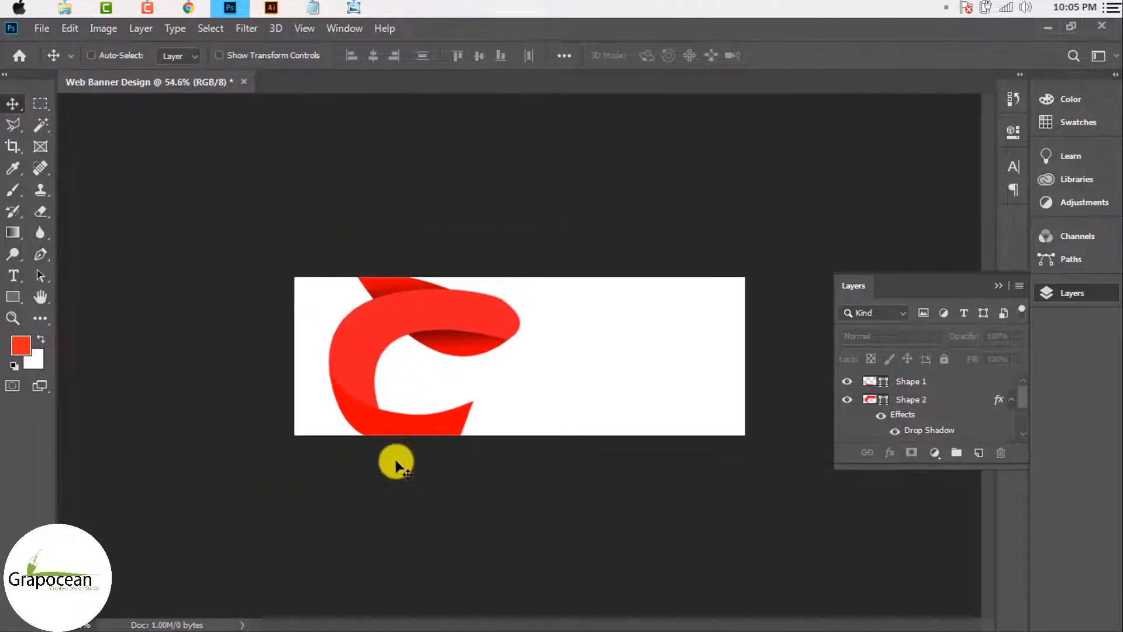
# Step: Change Shape 2's fill colour to the deeper red #cb0a11
pyautogui.doubleClick(870, 402)
pyautogui.click(886, 365)
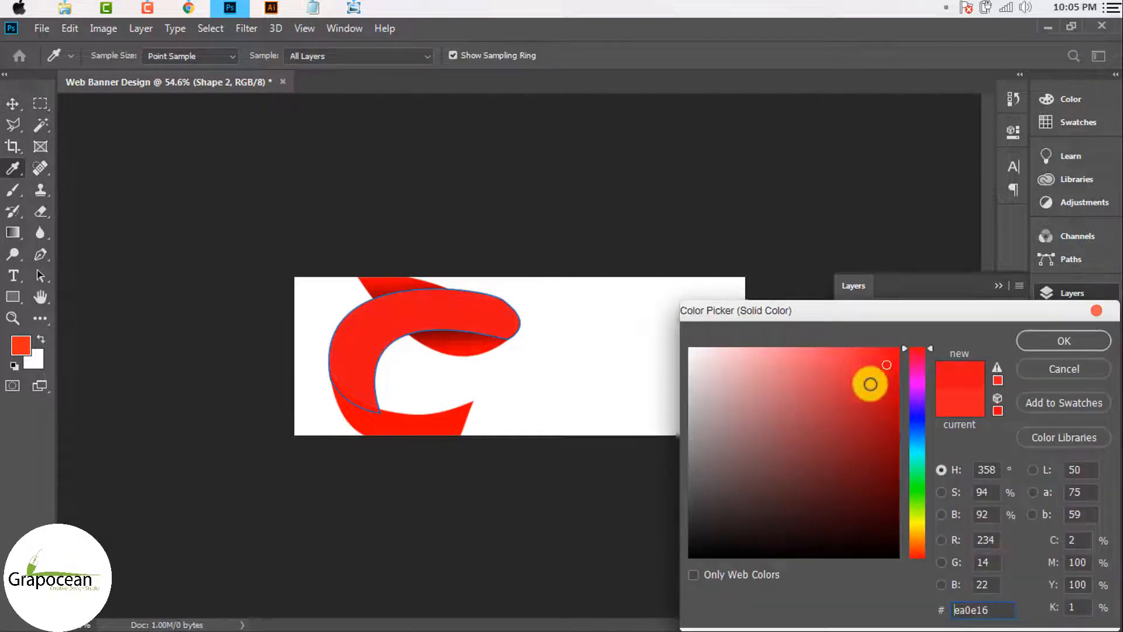
pyautogui.moveTo(870, 384)
pyautogui.mouseDown()
pyautogui.moveTo(877, 431)
pyautogui.moveTo(952, 567)
pyautogui.mouseUp()
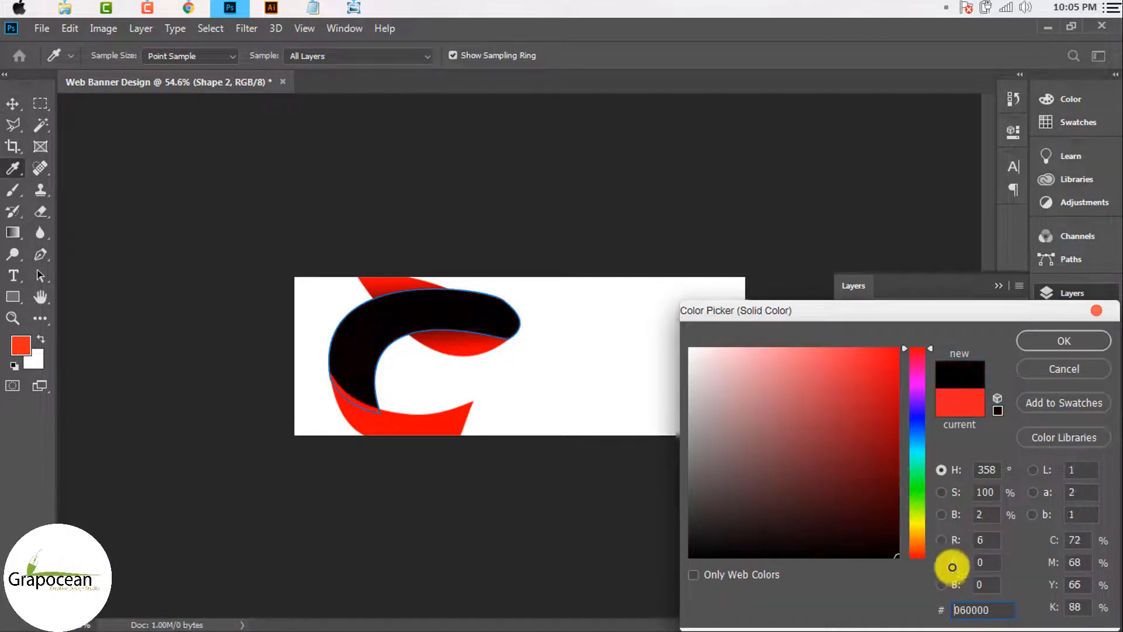
pyautogui.moveTo(797, 528)
pyautogui.mouseDown()
pyautogui.moveTo(709, 497)
pyautogui.moveTo(883, 363)
pyautogui.mouseUp()
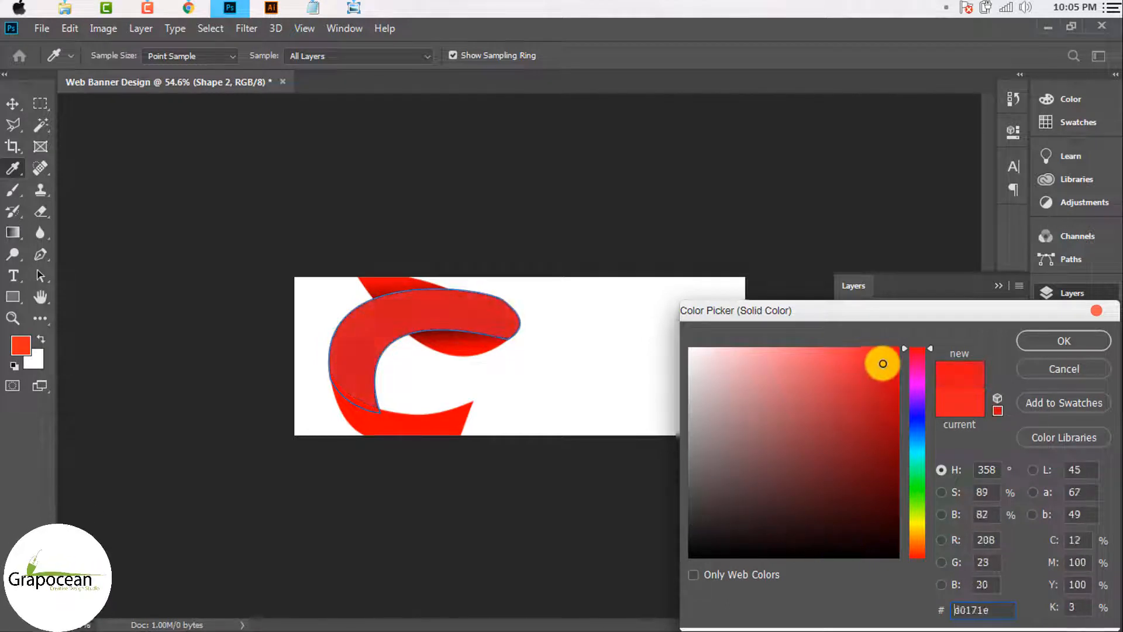
pyautogui.click(1081, 343)
pyautogui.press('v')
pyautogui.scroll(5, 381, 419)
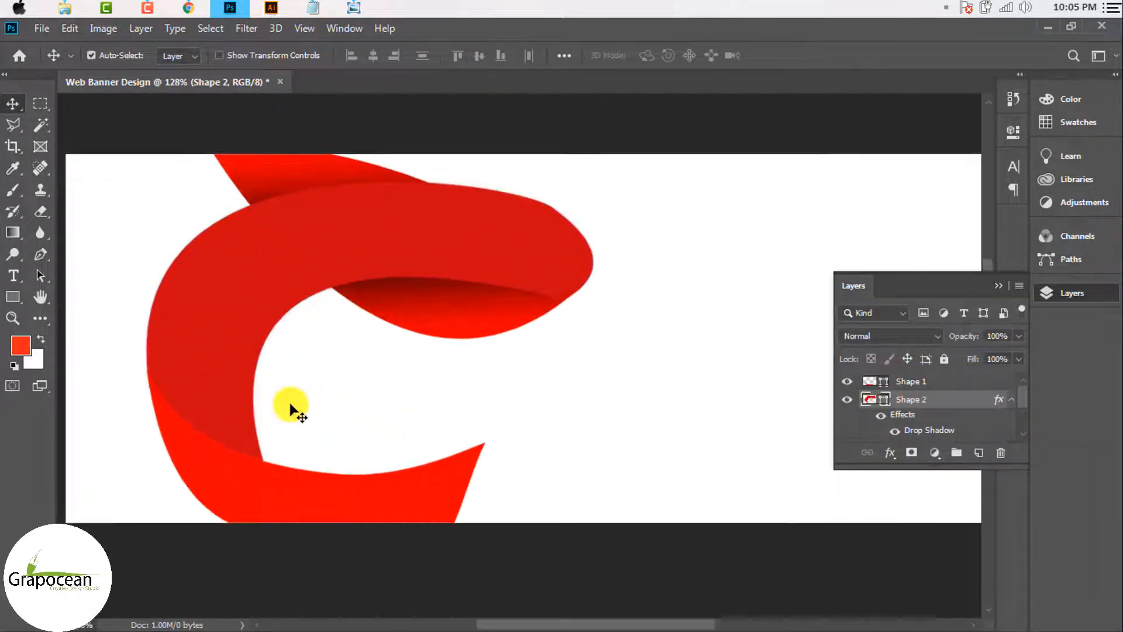
pyautogui.scroll(-6, 291, 408)
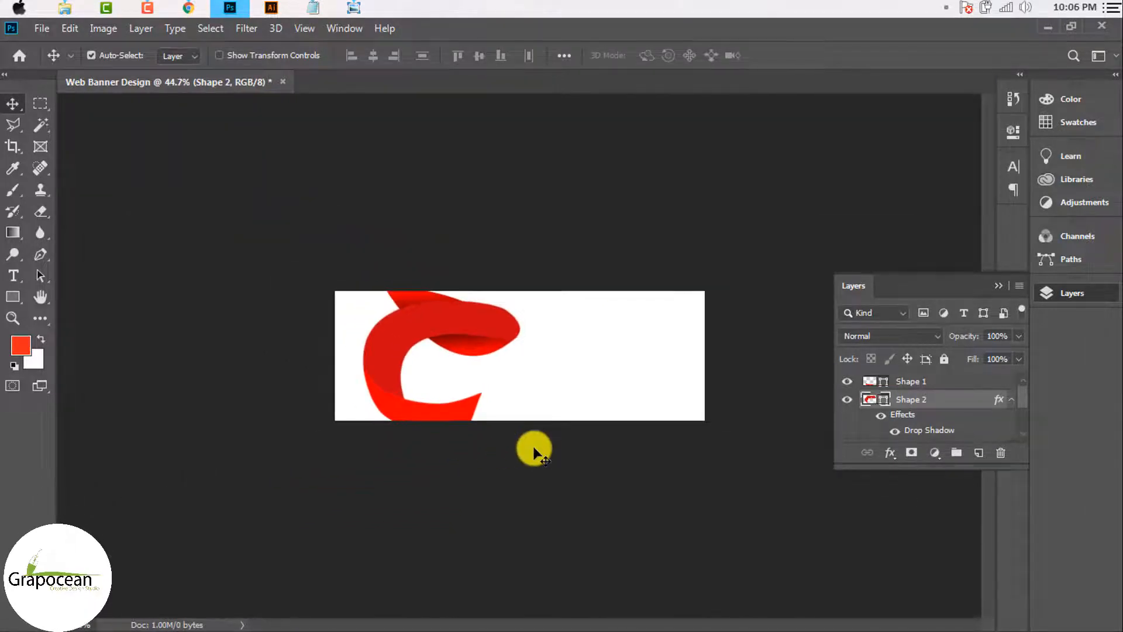
# Step: Select both ribbon shapes and move the logo toward the banner's left edge
pyautogui.moveTo(408, 283); pyautogui.dragTo(501, 511)
pyautogui.moveTo(477, 336); pyautogui.dragTo(462, 341)
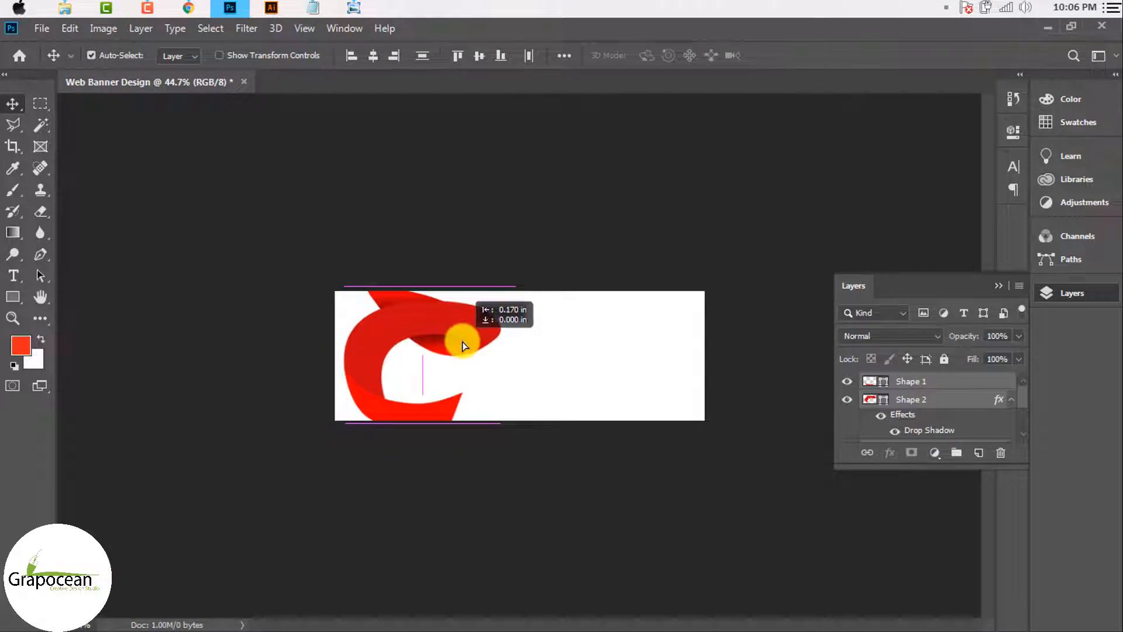
pyautogui.scroll(3, 353, 416)
# Step: Draw Shape 4 as a black left-edge panel and stack it beneath the ribbon layers
pyautogui.click(42, 262)
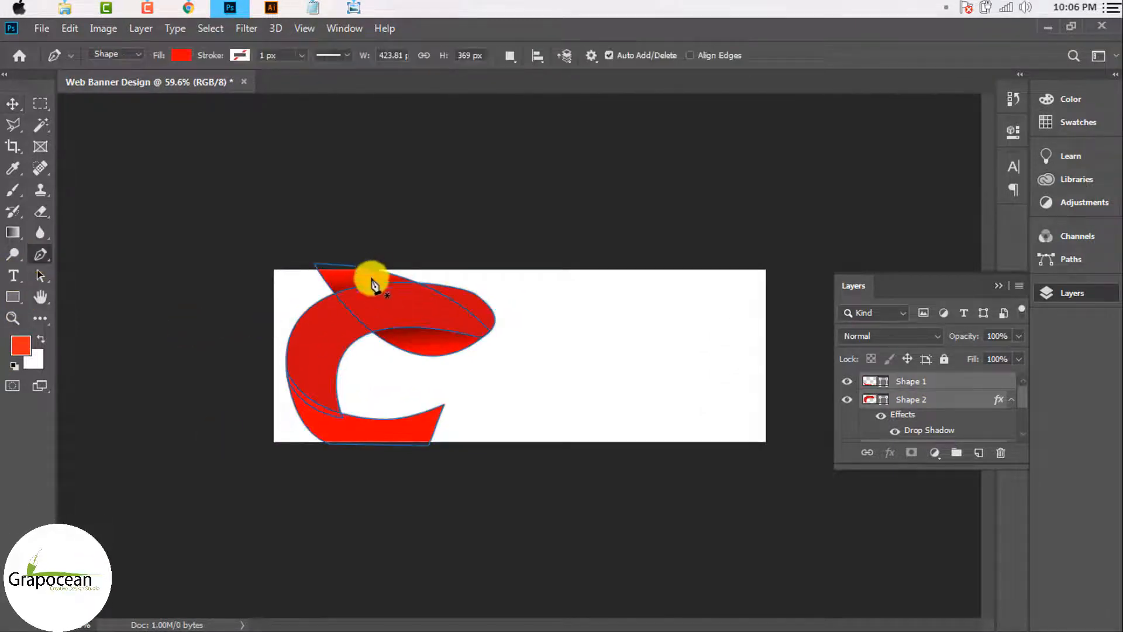
pyautogui.click(966, 451)
pyautogui.moveTo(328, 259); pyautogui.dragTo(341, 265)
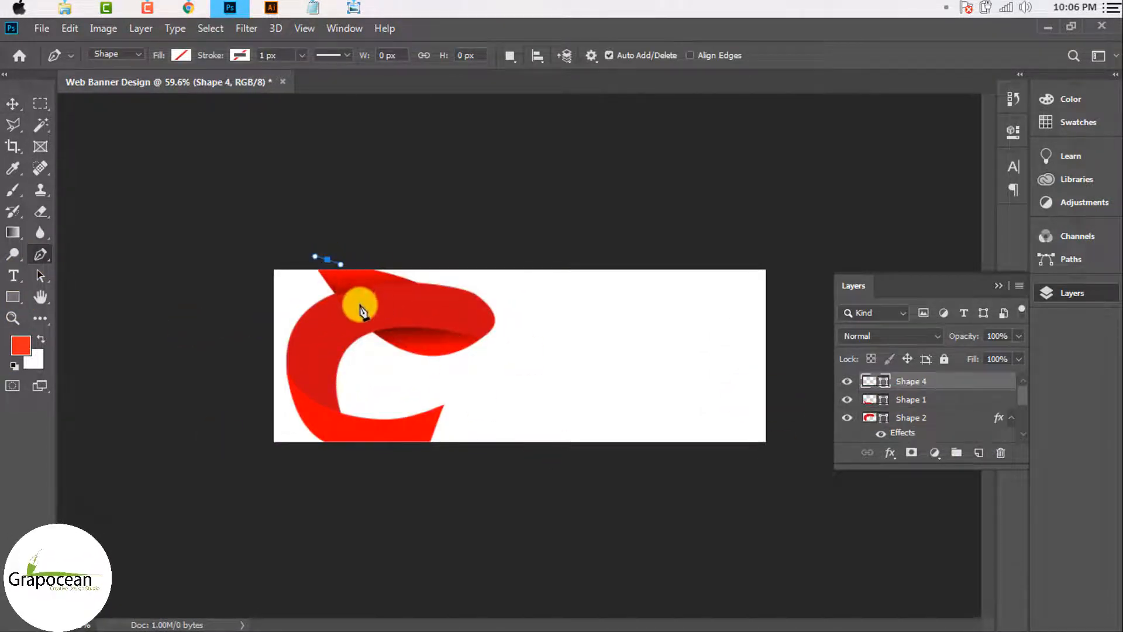
pyautogui.moveTo(440, 515); pyautogui.dragTo(440, 514)
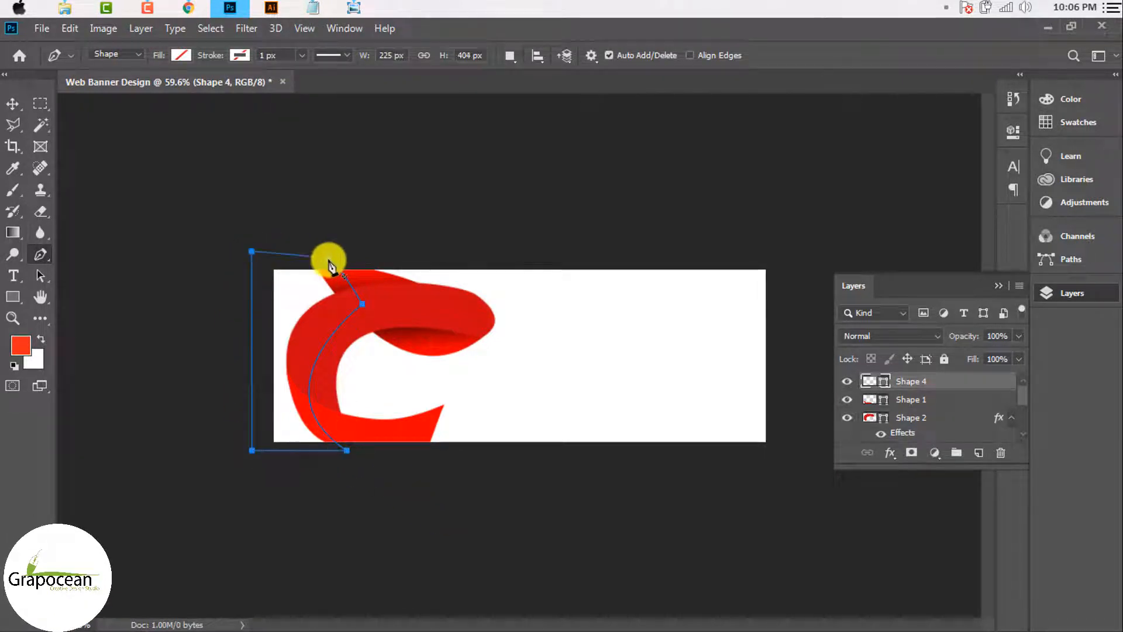
pyautogui.click(181, 55)
pyautogui.click(209, 191)
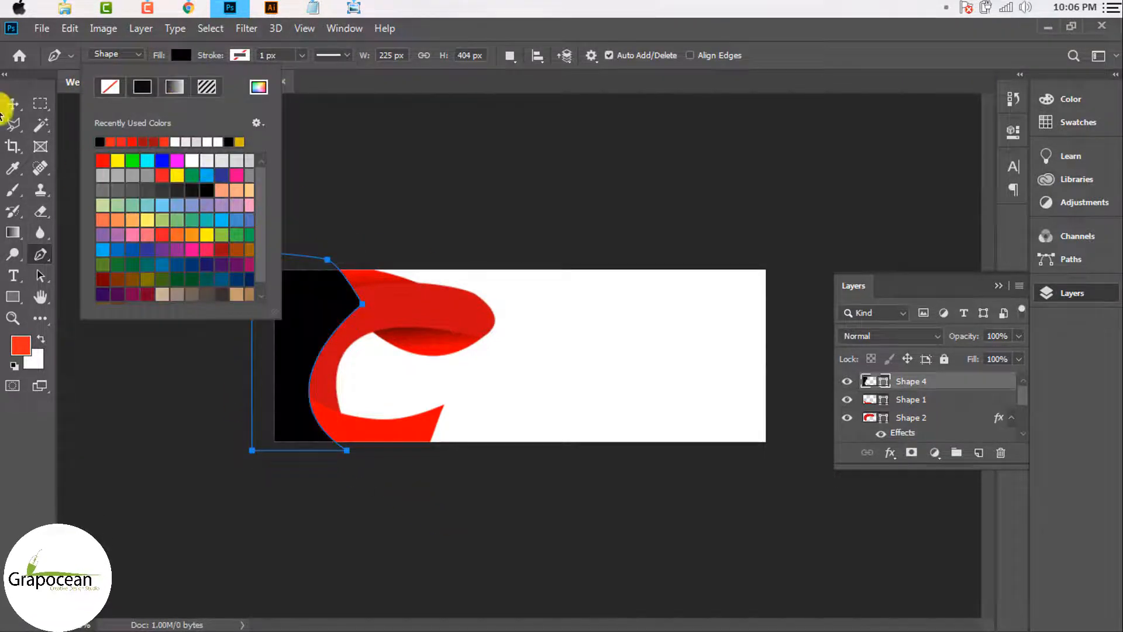
pyautogui.click(12, 103)
pyautogui.moveTo(907, 382); pyautogui.dragTo(922, 425)
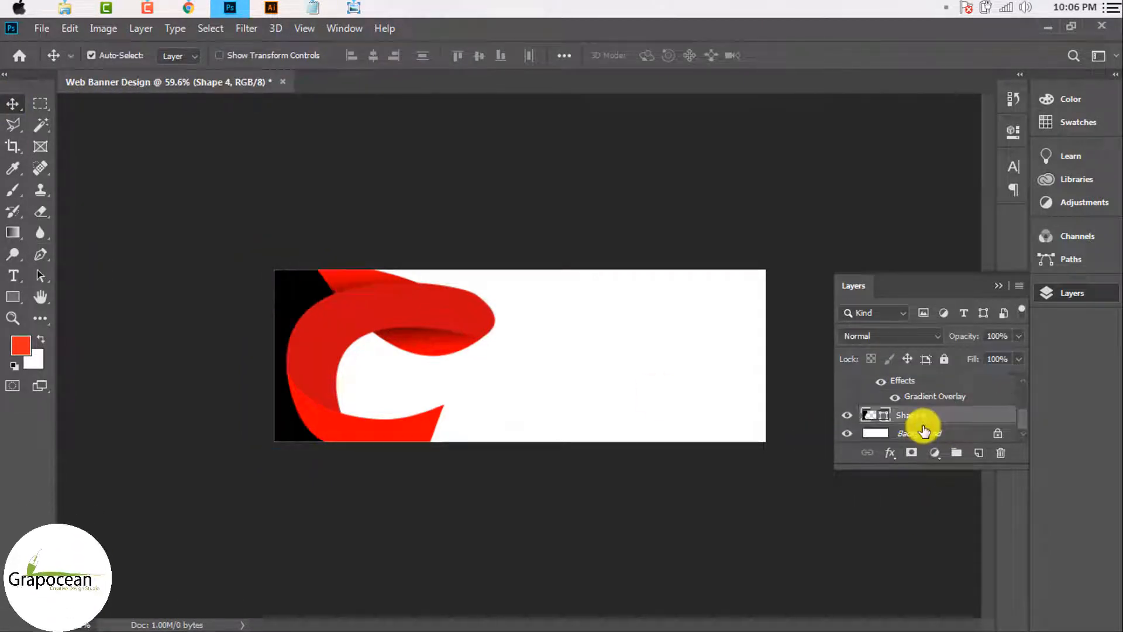
# Step: Enable Pattern Overlay on Shape 4 at 8% opacity and nudge its scale
pyautogui.rightClick(931, 417)
pyautogui.click(762, 40)
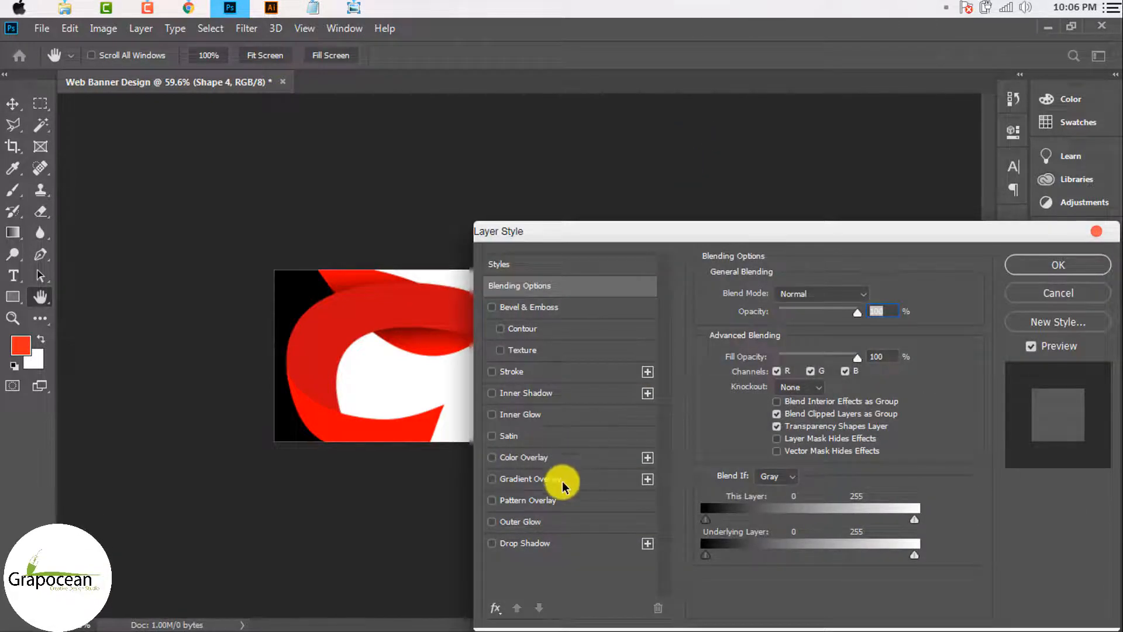
pyautogui.click(543, 502)
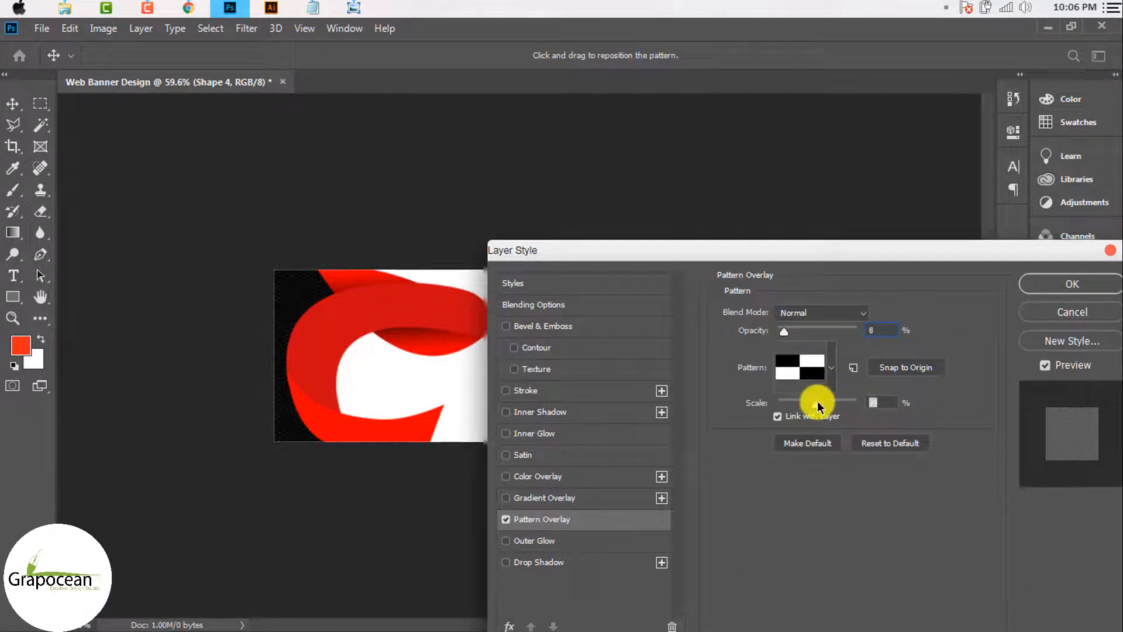
pyautogui.moveTo(821, 405); pyautogui.dragTo(825, 406)
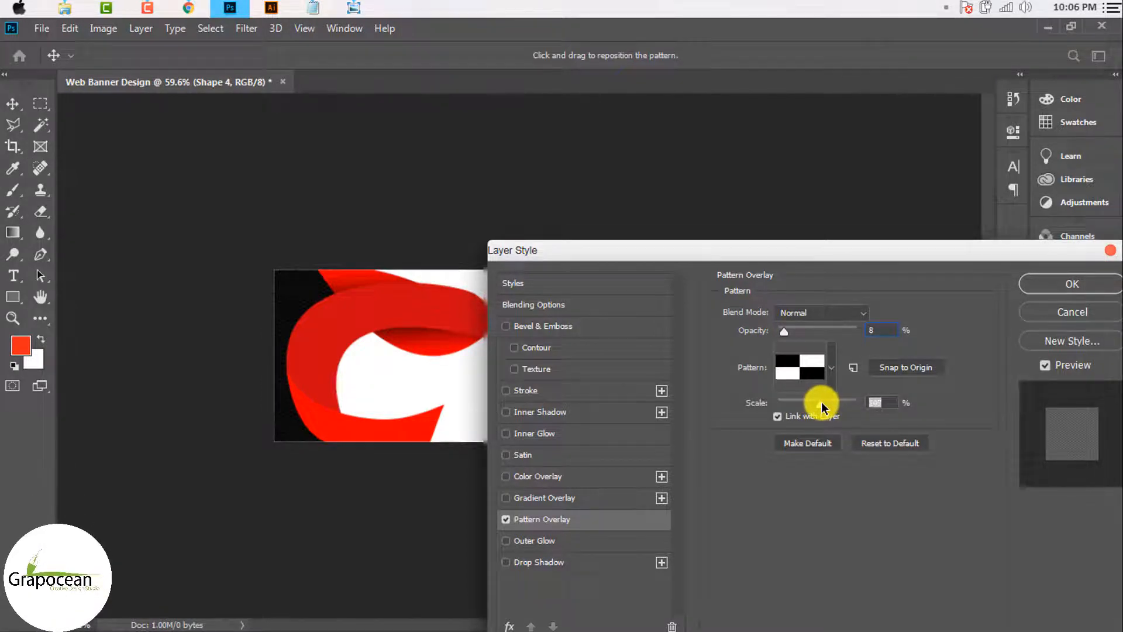
# Step: Apply the pattern overlay, then toggle Shape 3's visibility to inspect the ribbon
pyautogui.click(1062, 280)
pyautogui.scroll(3, 507, 401)
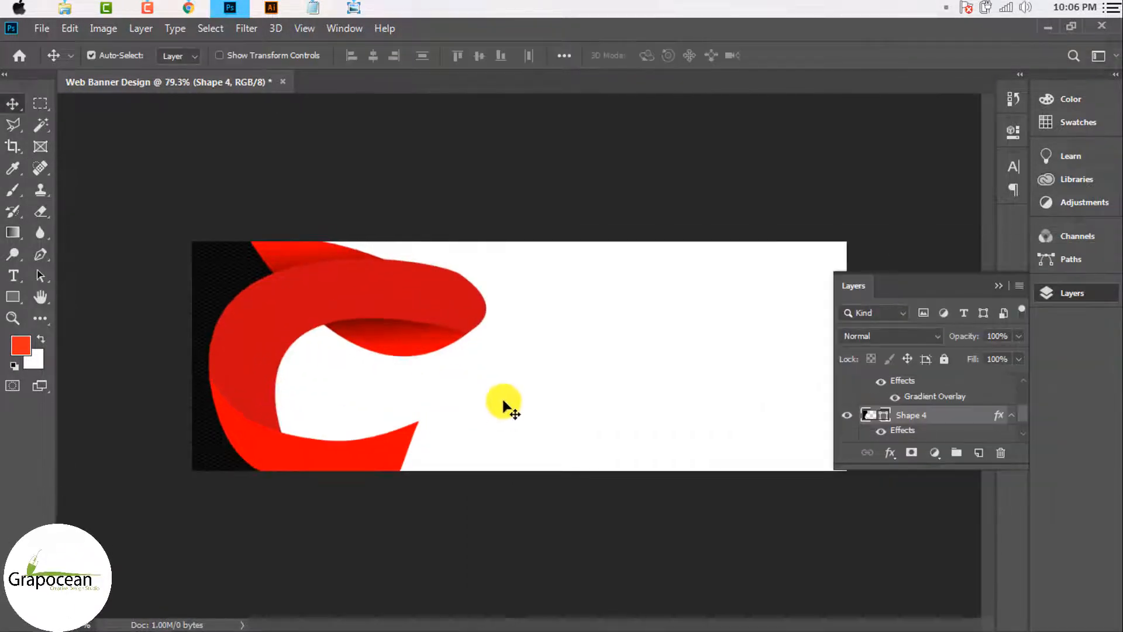
pyautogui.scroll(-3, 556, 293)
pyautogui.scroll(5, 475, 270)
pyautogui.scroll(5, 459, 269)
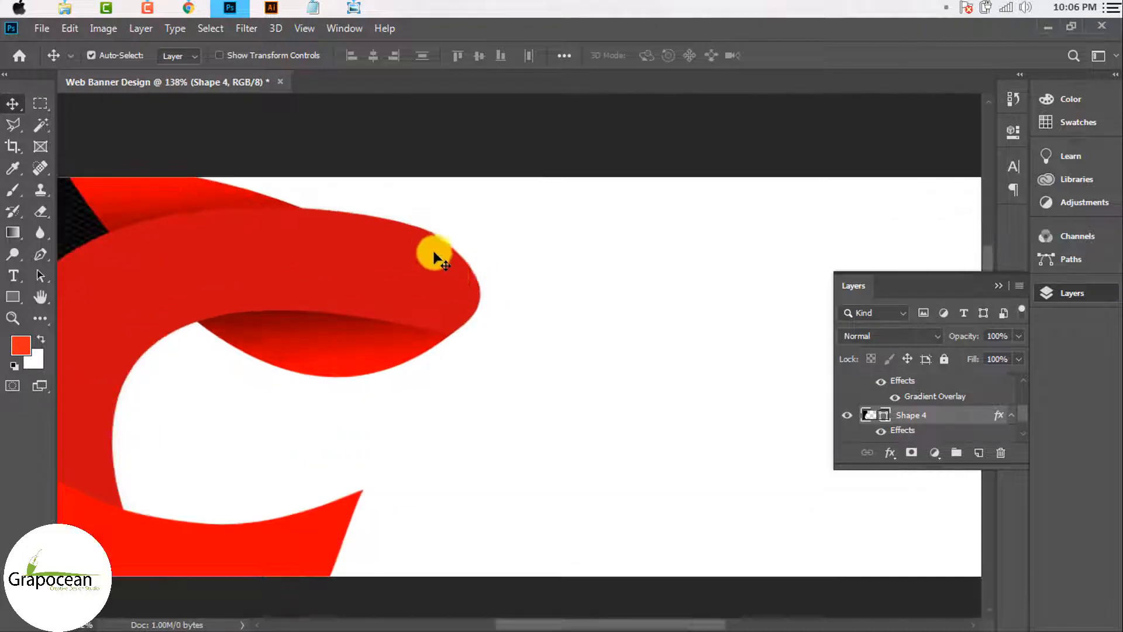
pyautogui.click(40, 254)
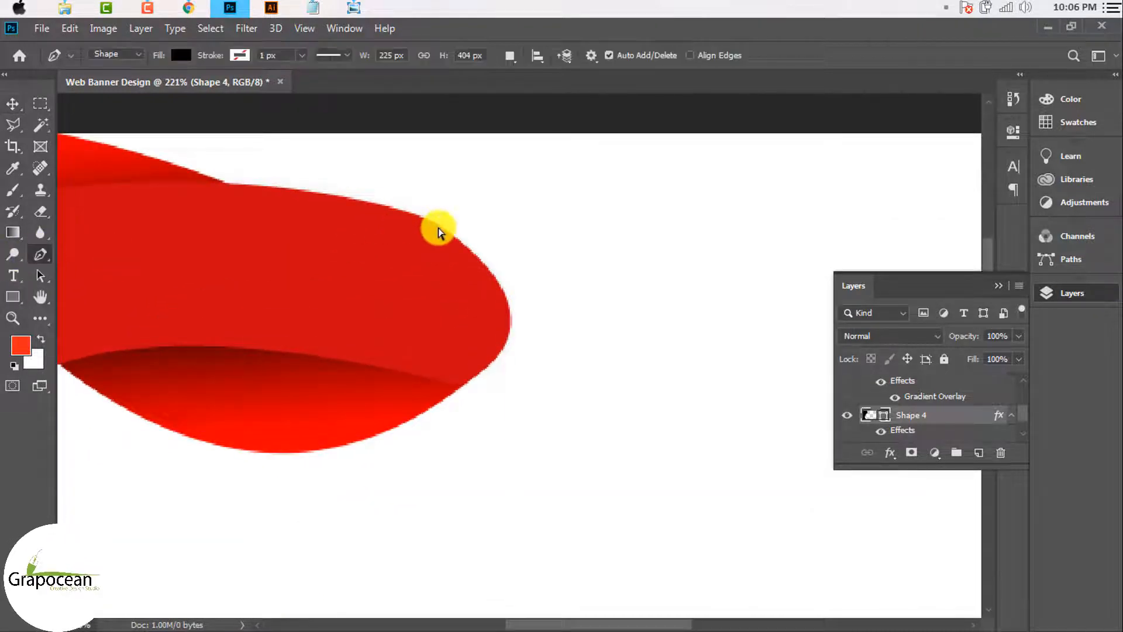
pyautogui.scroll(-3, 855, 426)
pyautogui.click(846, 426)
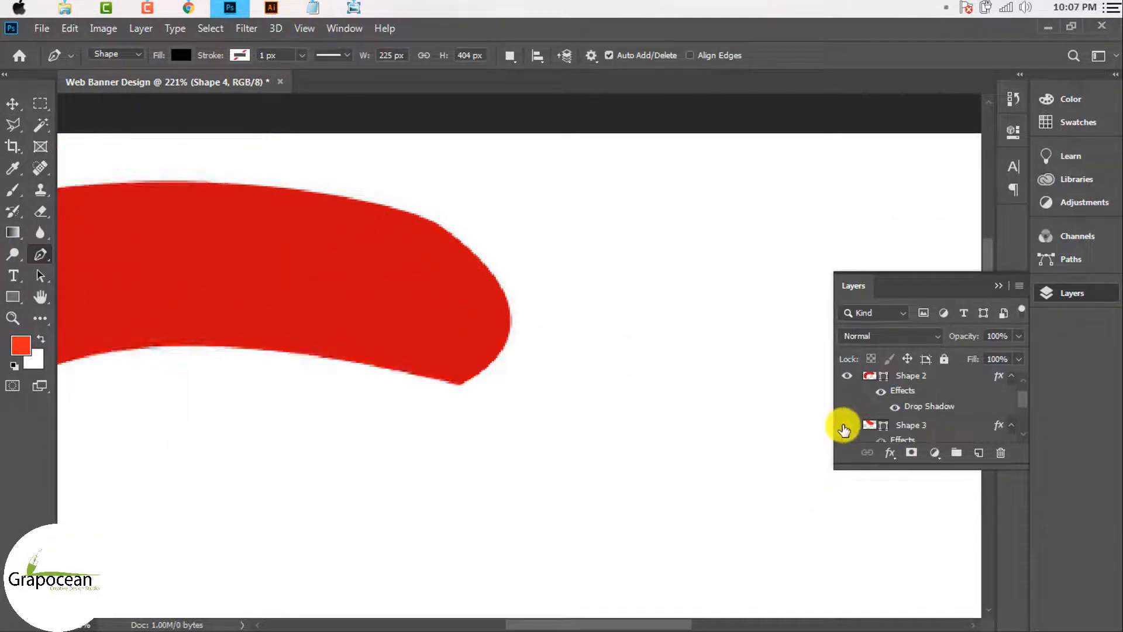
pyautogui.click(846, 426)
# Step: Adjust the anchor and handle on Shape 2's right loop curve so it flows smoothly
pyautogui.scroll(2, 848, 403)
pyautogui.click(908, 399)
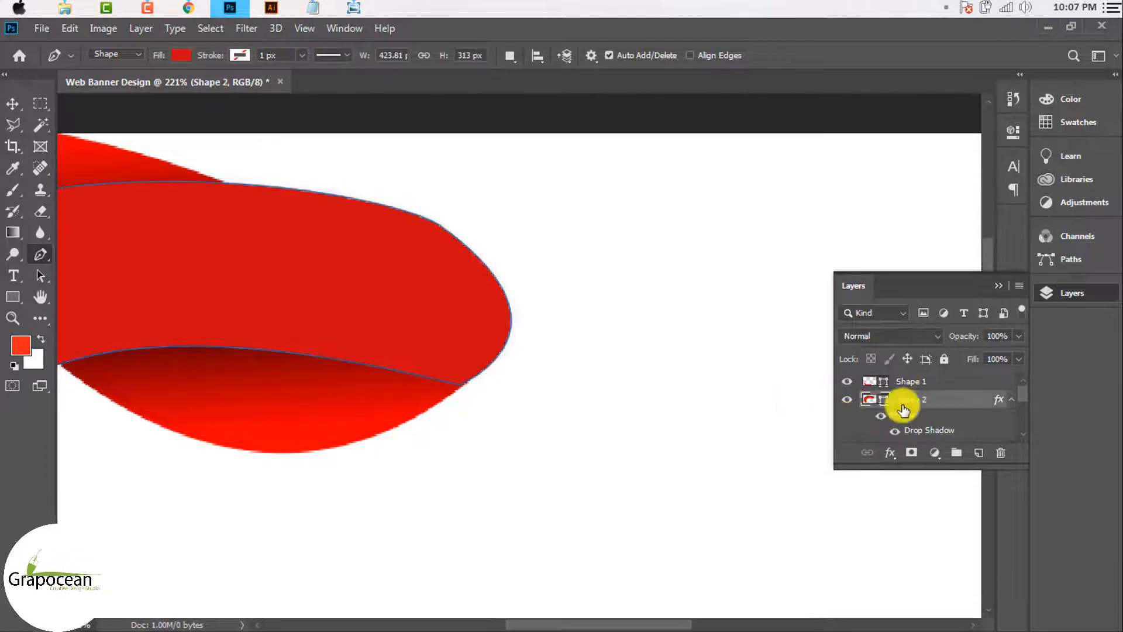
pyautogui.scroll(3, 441, 231)
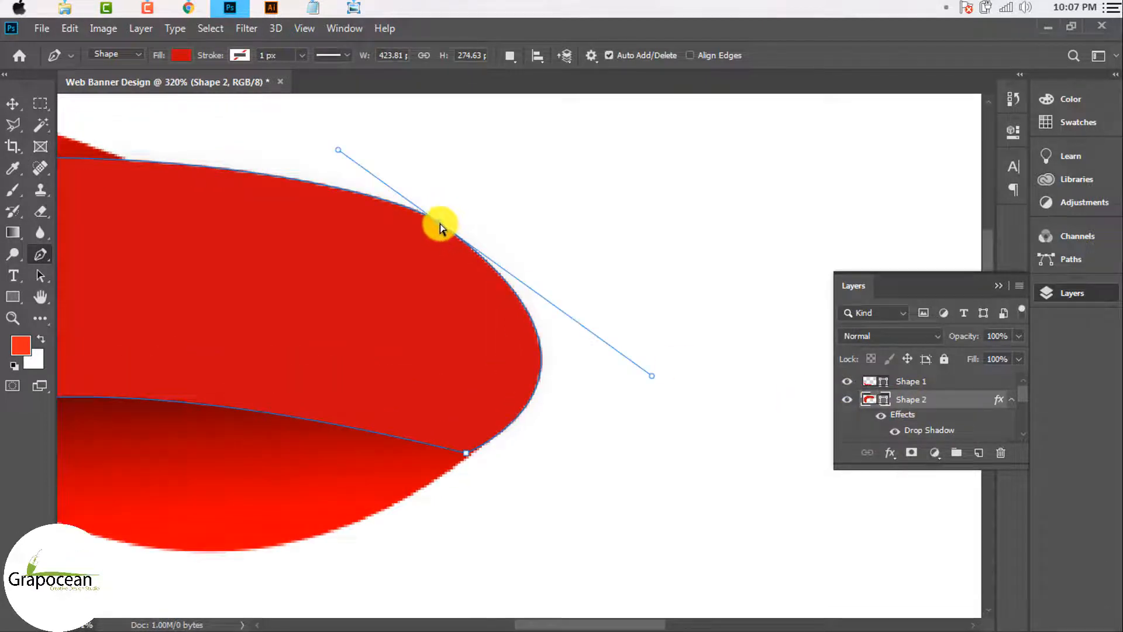
pyautogui.moveTo(440, 227); pyautogui.dragTo(442, 228)
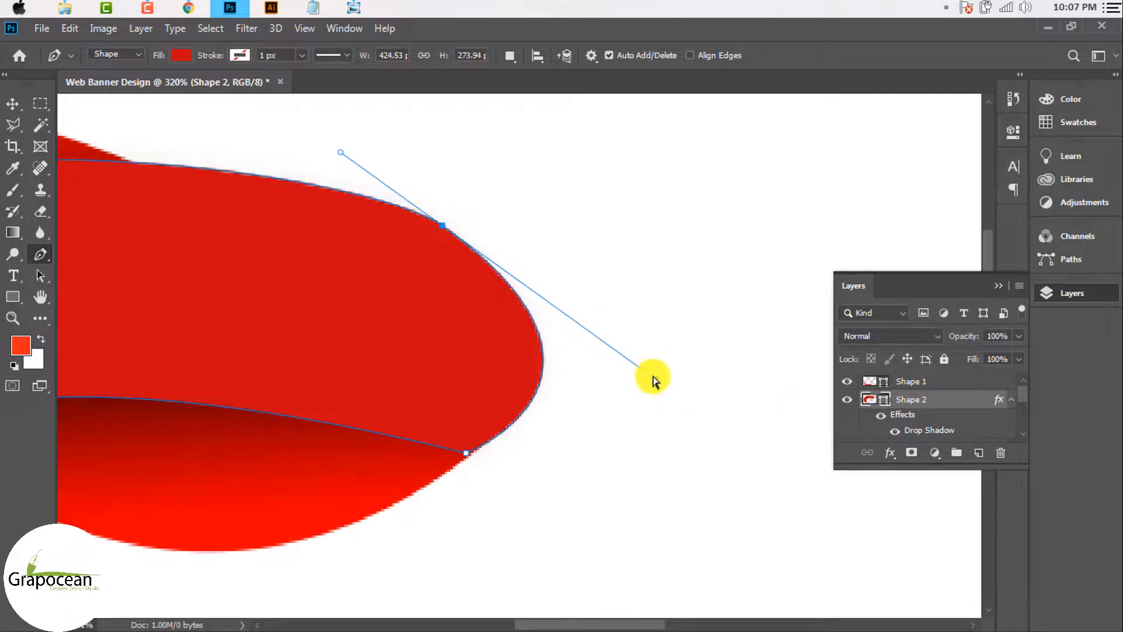
pyautogui.moveTo(653, 378)
pyautogui.mouseDown()
pyautogui.moveTo(669, 371)
pyautogui.moveTo(664, 361)
pyautogui.mouseUp()
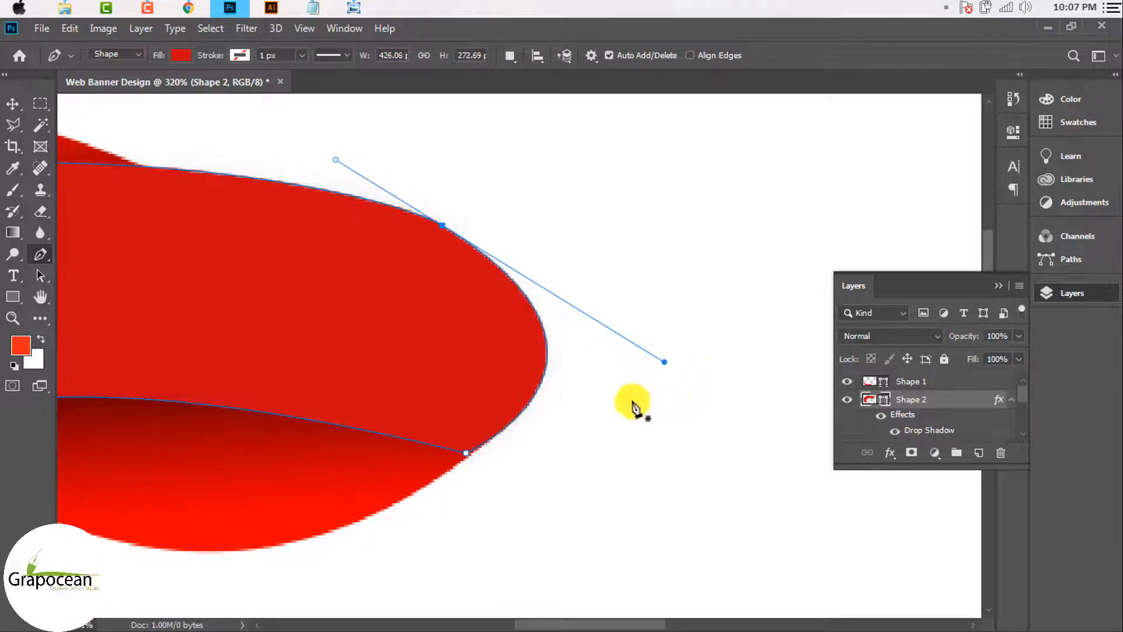
pyautogui.scroll(-5, 632, 403)
pyautogui.click(13, 104)
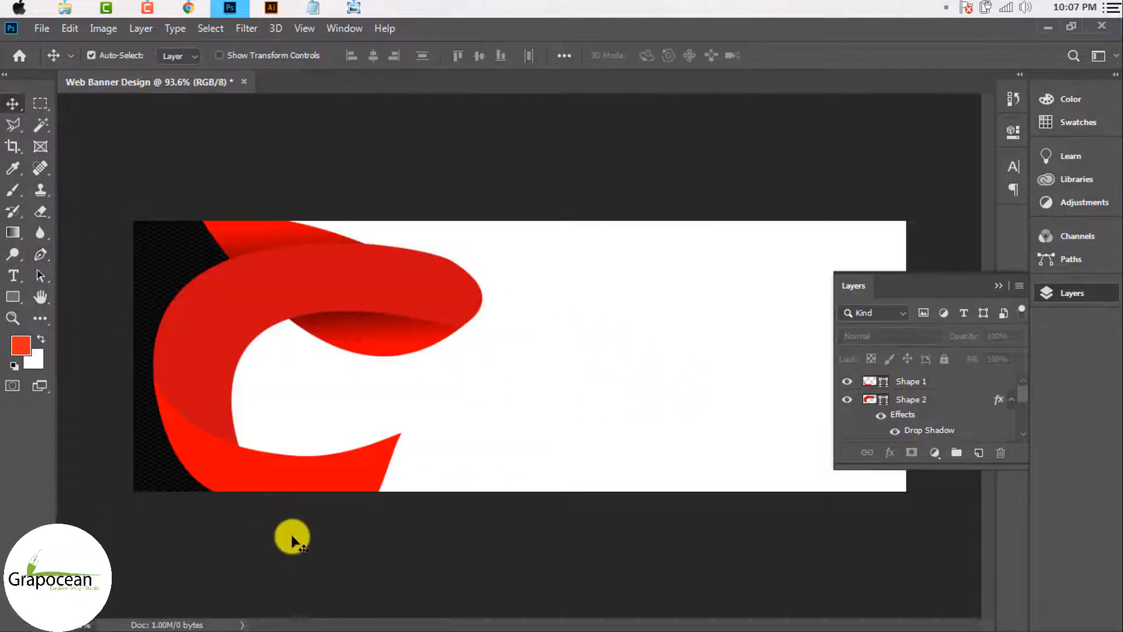
# Step: Toggle the shape layers' visibility to find the lower ribbon piece, then select Shape 1
pyautogui.scroll(-2, 293, 534)
pyautogui.scroll(2, 308, 509)
pyautogui.click(281, 468)
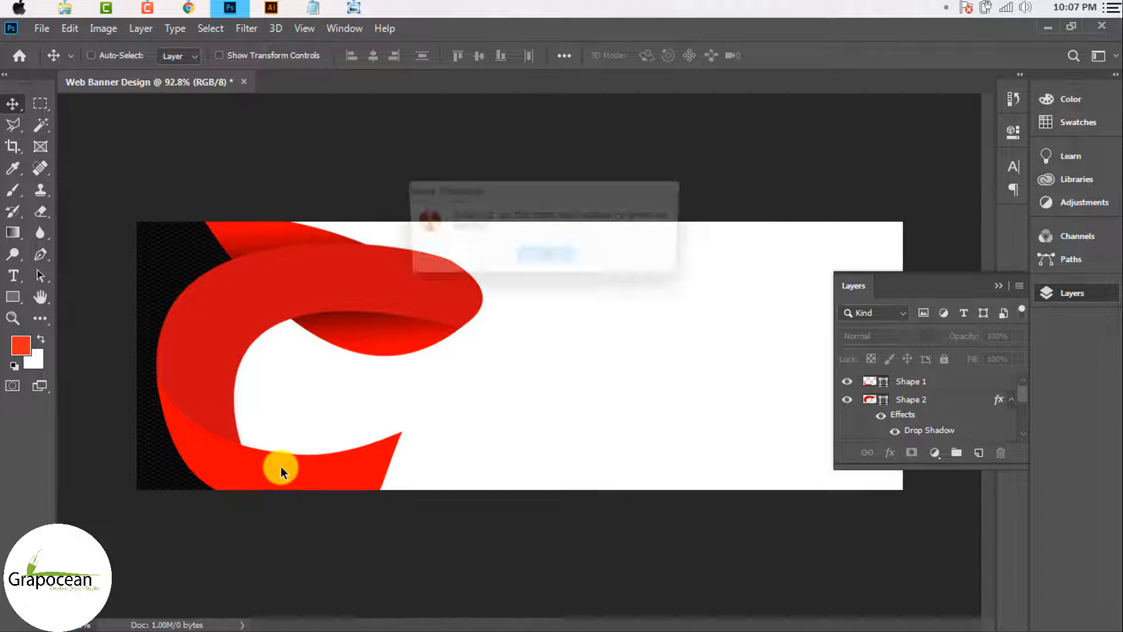
pyautogui.click(548, 264)
pyautogui.click(848, 399)
pyautogui.click(847, 399)
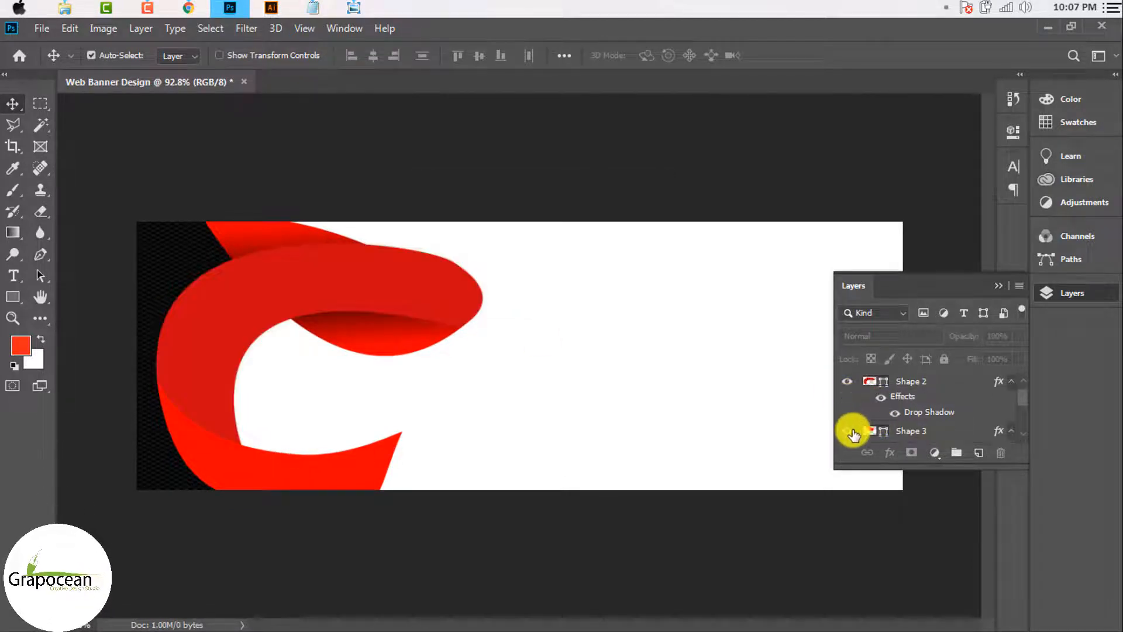
pyautogui.click(848, 431)
pyautogui.click(848, 431)
pyautogui.scroll(-3, 860, 426)
pyautogui.scroll(5, 857, 424)
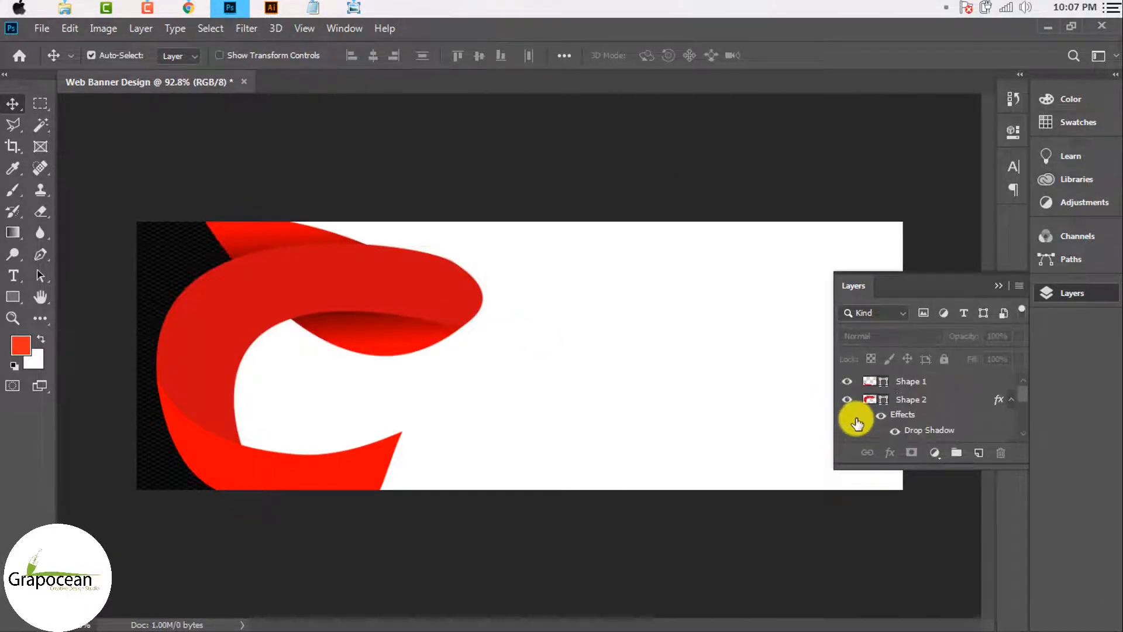
pyautogui.click(848, 381)
pyautogui.click(848, 381)
pyautogui.click(895, 382)
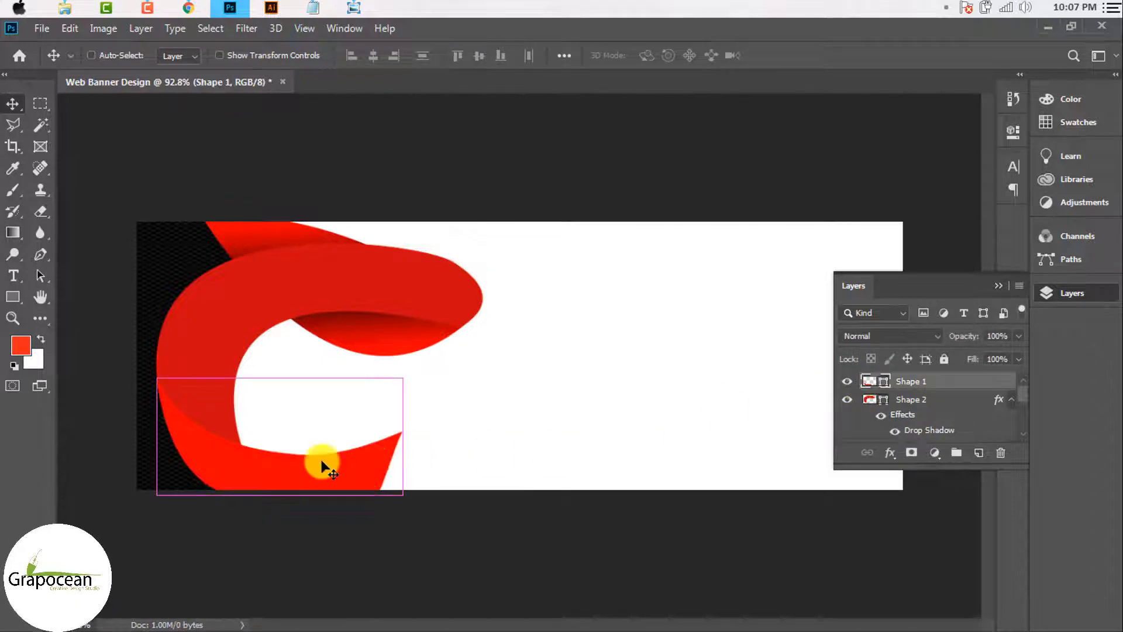
# Step: Pull Shape 1's top-edge middle anchor down with handles to deepen its curve
pyautogui.hotkey('ctrl', 't')
pyautogui.scroll(3, 266, 458)
pyautogui.scroll(2, 301, 461)
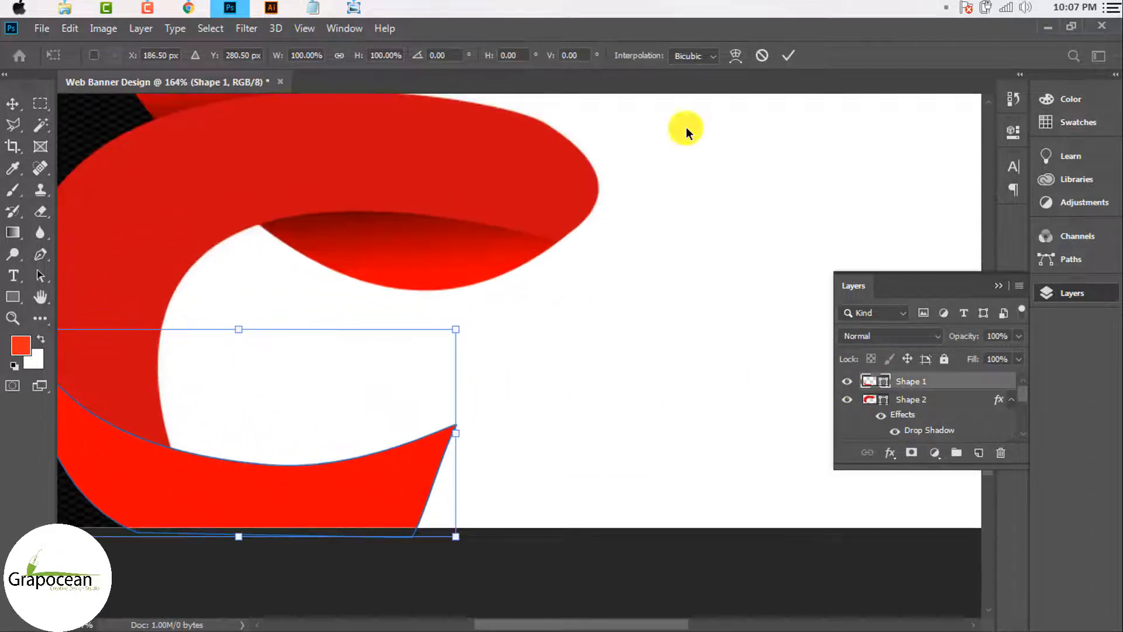
pyautogui.click(42, 255)
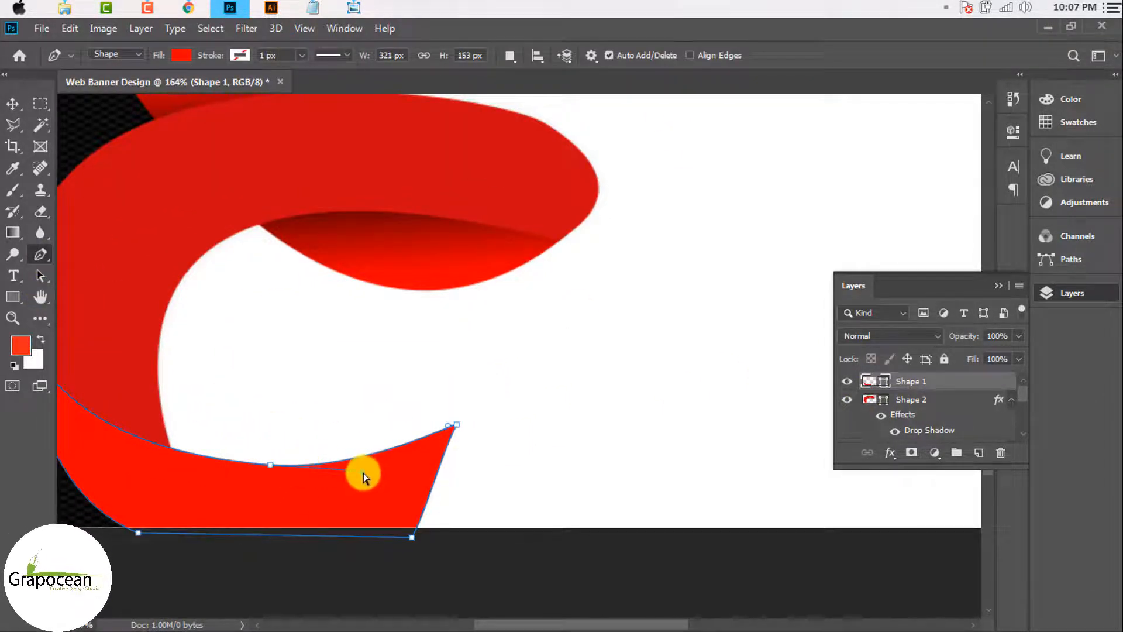
pyautogui.moveTo(363, 472); pyautogui.dragTo(364, 465)
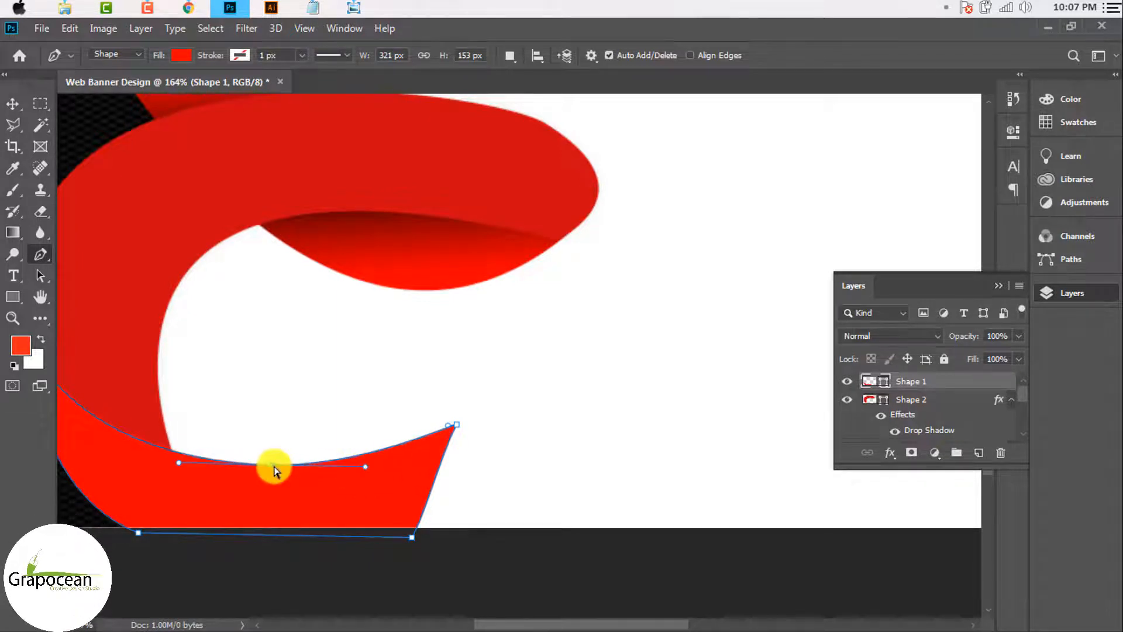
pyautogui.moveTo(270, 466); pyautogui.dragTo(267, 488)
pyautogui.scroll(-2, 264, 496)
pyautogui.scroll(3, 266, 494)
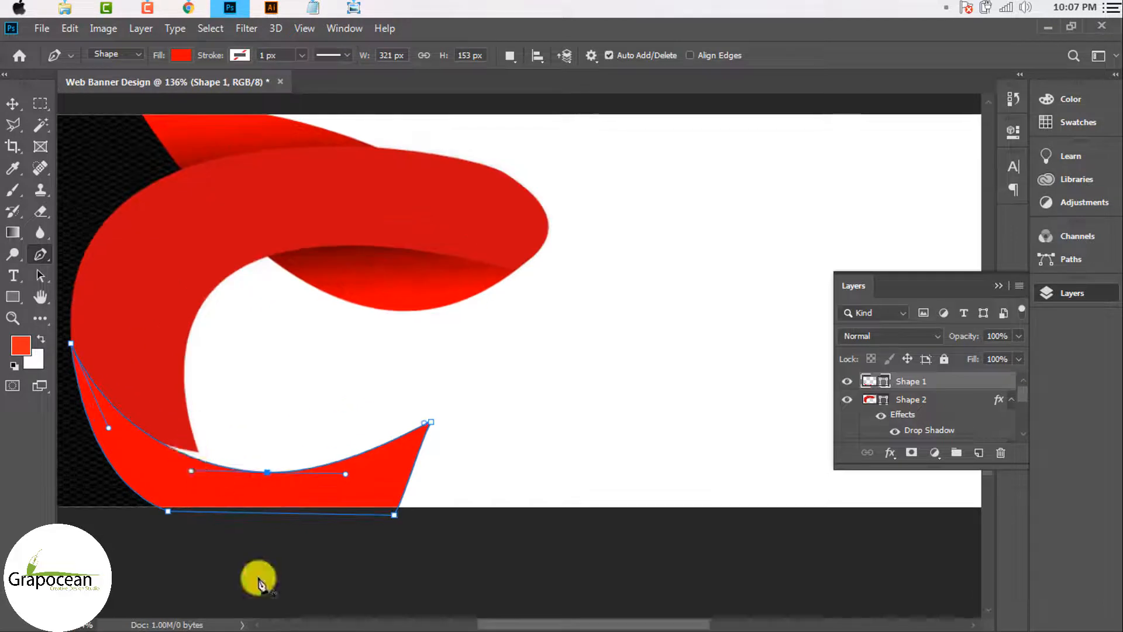
# Step: Undo the stray Shape 5 accidentally drawn with the Pen tool and dismiss the error
pyautogui.click(247, 579)
pyautogui.click(171, 484)
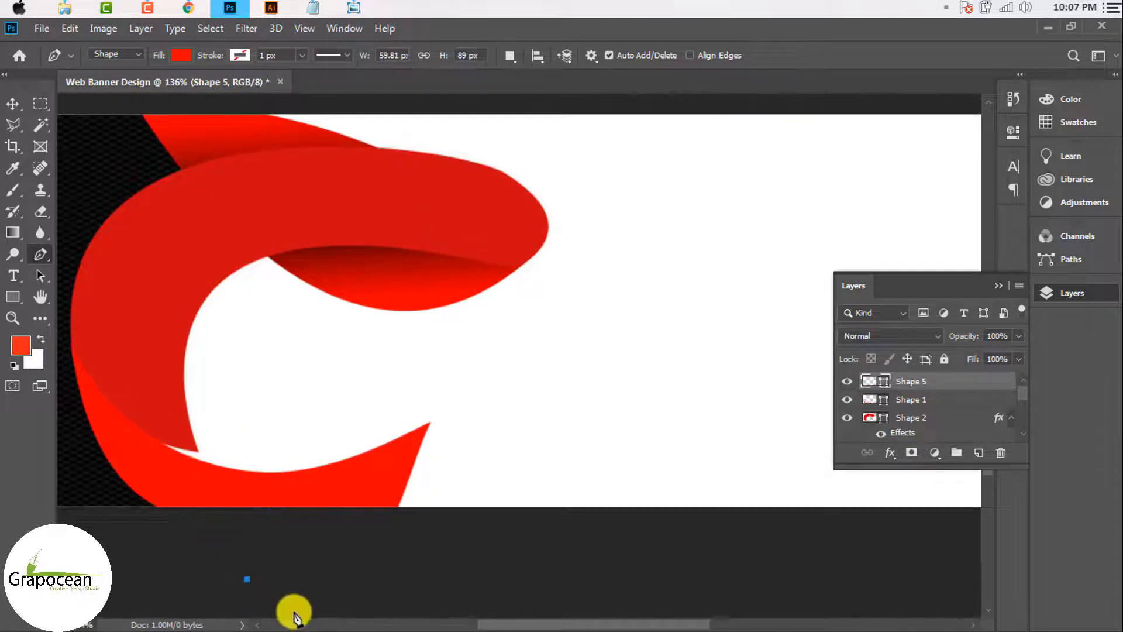
pyautogui.hotkey('ctrl', 'z')
pyautogui.hotkey('ctrl', 'z')
pyautogui.scroll(2, 209, 497)
pyautogui.click(240, 493)
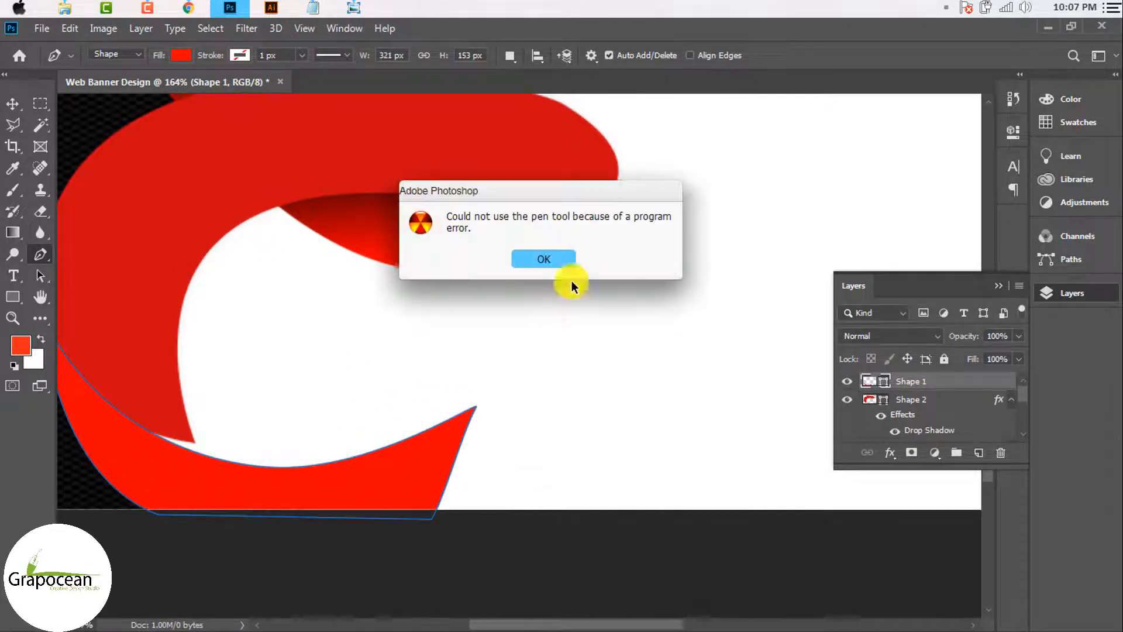
pyautogui.press('Return')
pyautogui.click(333, 484)
# Step: Shift the lower ribbon piece slightly to the right
pyautogui.click(563, 253)
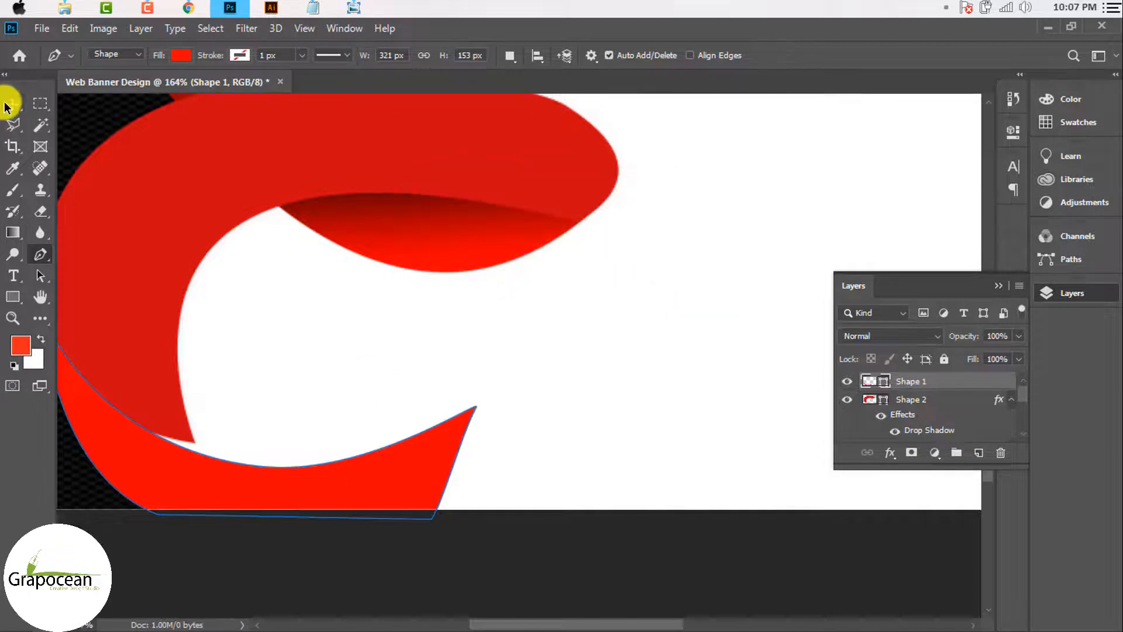
pyautogui.click(13, 104)
pyautogui.moveTo(211, 494); pyautogui.dragTo(255, 487)
# Step: Stretch Shape 1 to about 121% height, down to the bottom edge and up into the loop
pyautogui.scroll(-3, 249, 503)
pyautogui.scroll(-3, 281, 509)
pyautogui.scroll(2, 288, 521)
pyautogui.scroll(-3, 328, 503)
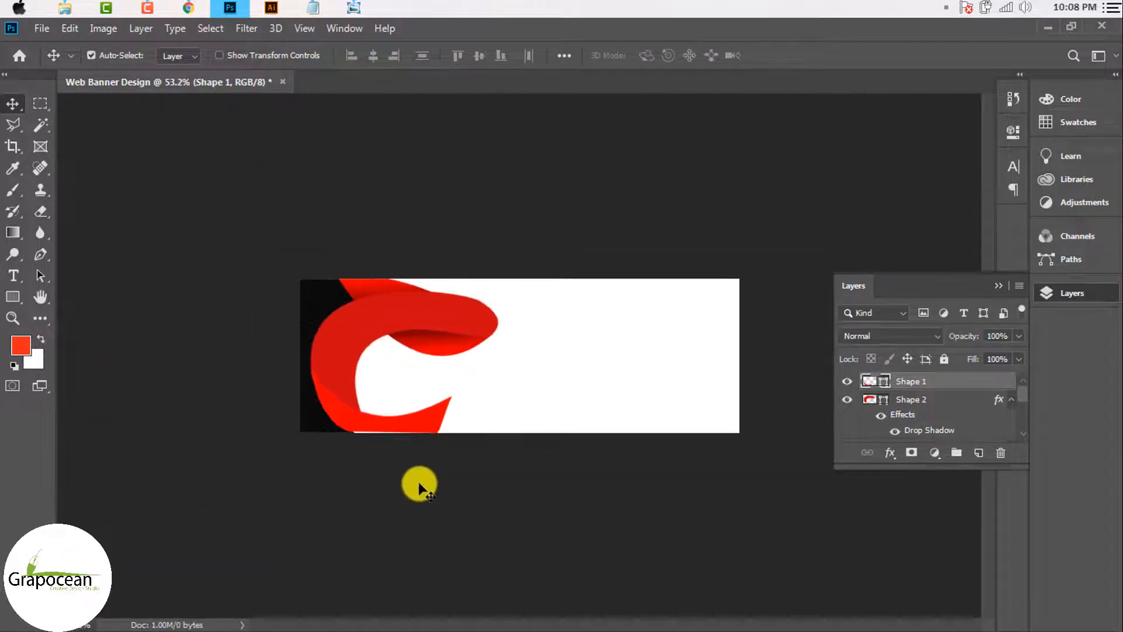
pyautogui.scroll(3, 363, 434)
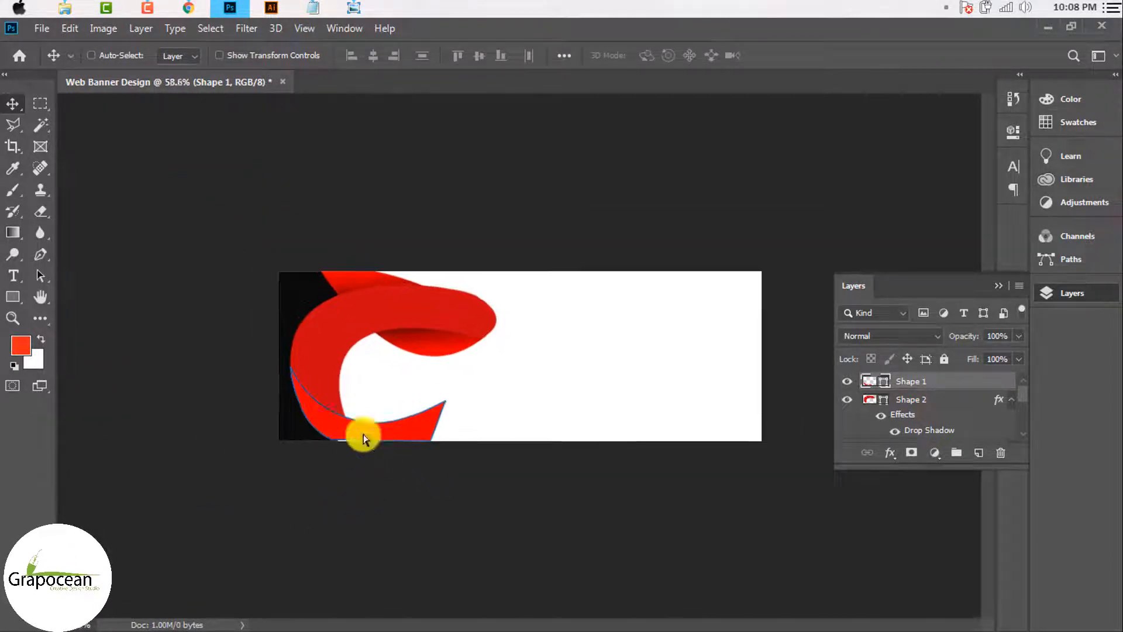
pyautogui.scroll(2, 343, 459)
pyautogui.hotkey('ctrl', 't')
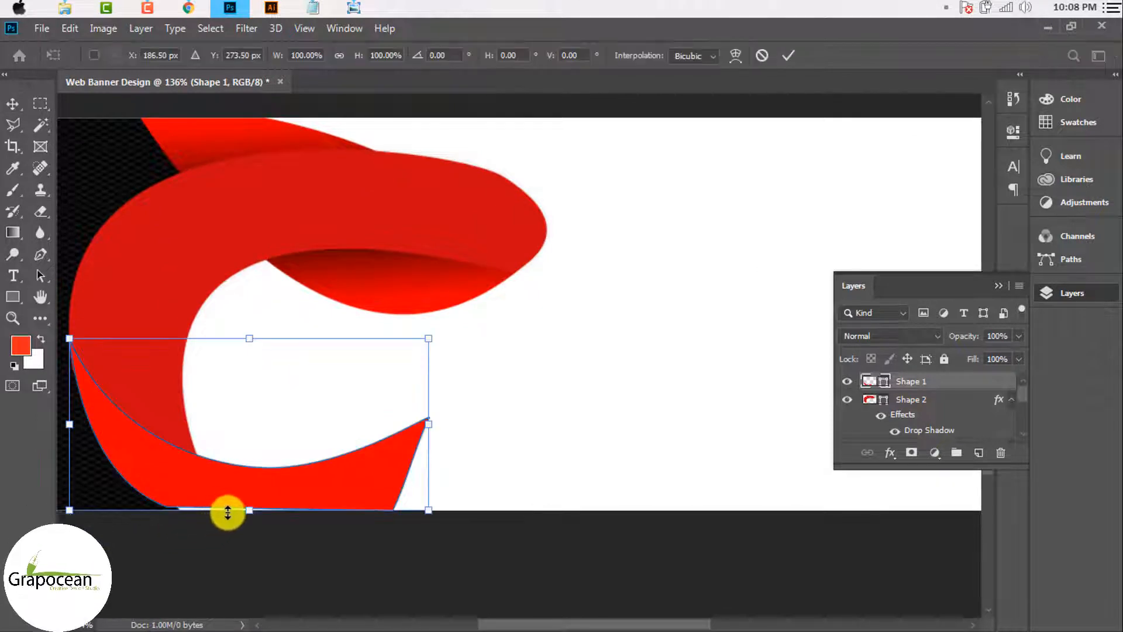
pyautogui.moveTo(251, 519); pyautogui.dragTo(250, 526)
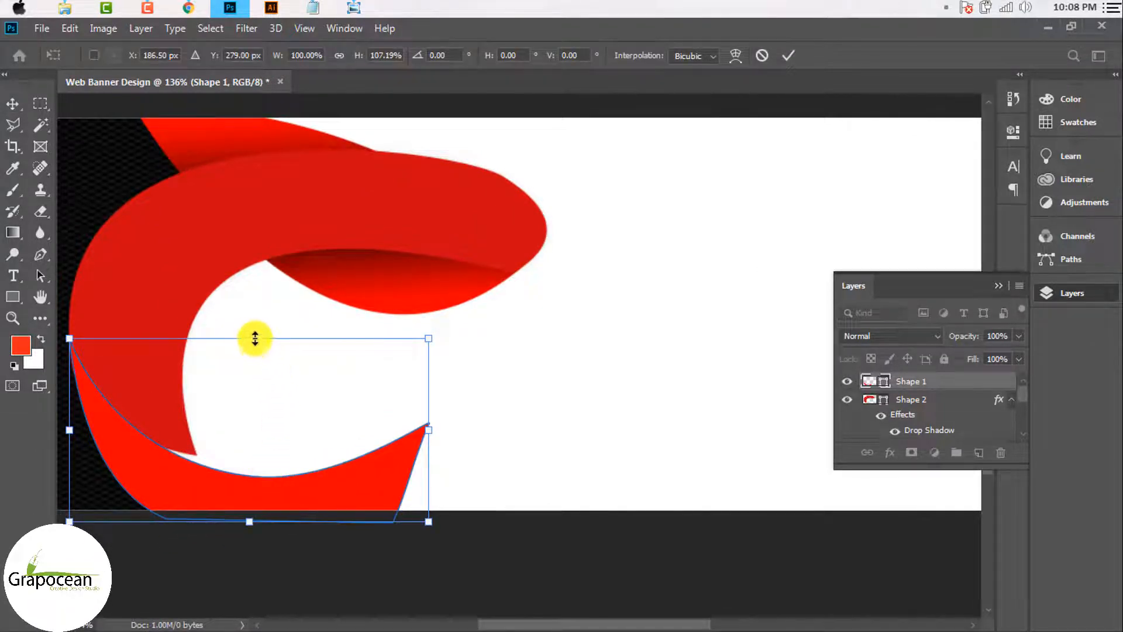
pyautogui.moveTo(255, 338); pyautogui.dragTo(265, 307)
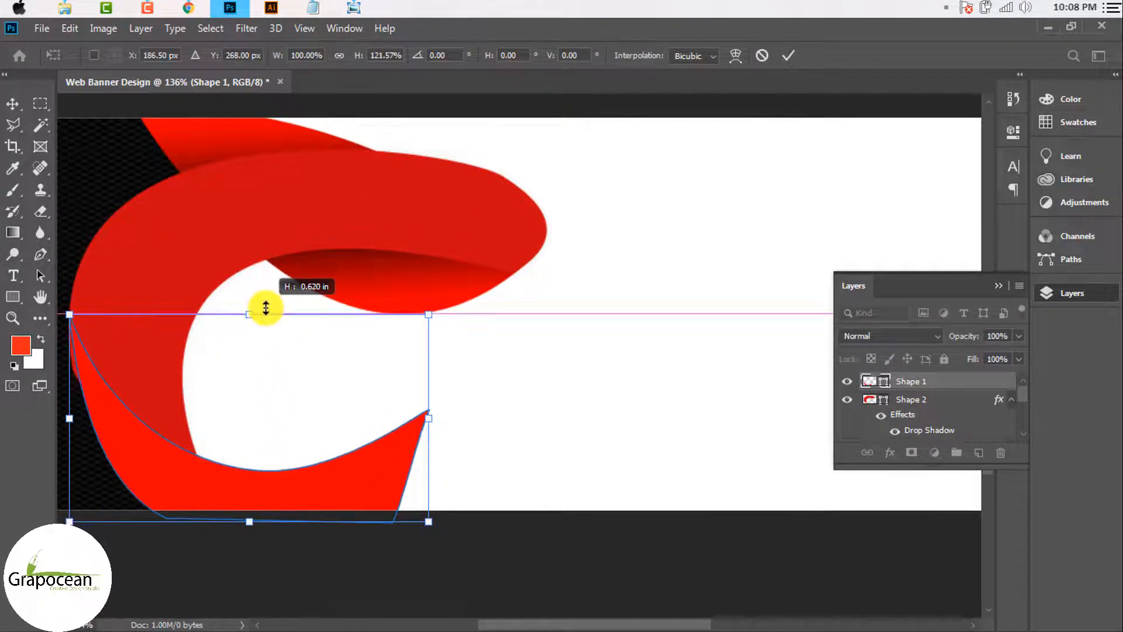
pyautogui.click(789, 55)
# Step: Nudge the upper ribbon Shape 2 slightly right, then reselect the lower piece on the canvas
pyautogui.scroll(-3, 564, 413)
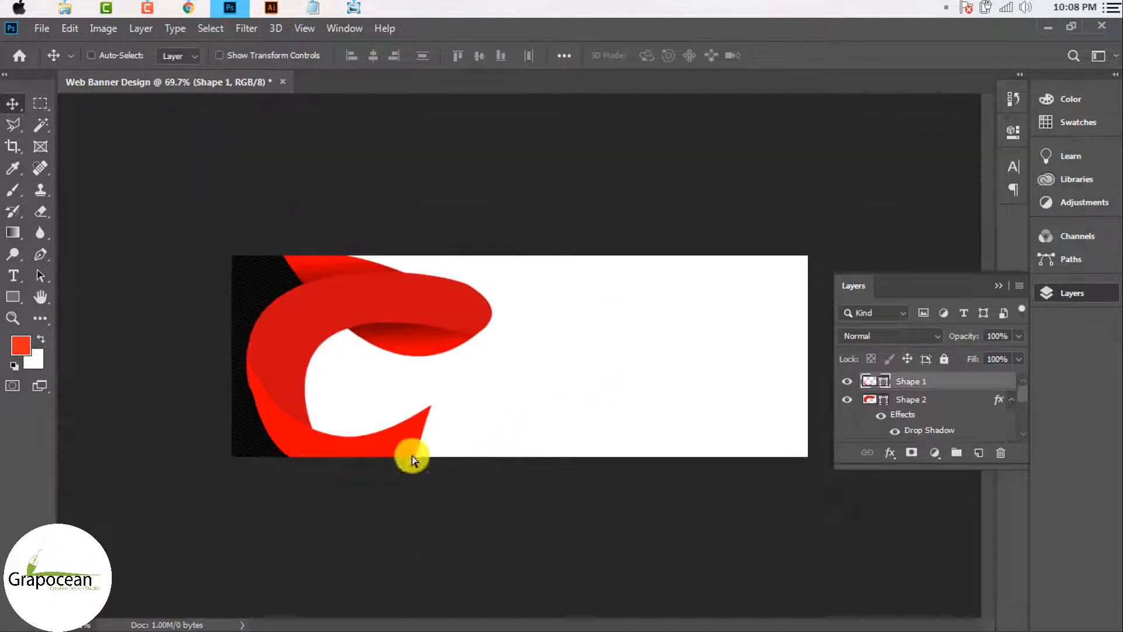
pyautogui.scroll(4, 412, 455)
pyautogui.moveTo(170, 363)
pyautogui.mouseDown()
pyautogui.moveTo(182, 369)
pyautogui.moveTo(170, 351)
pyautogui.moveTo(171, 367)
pyautogui.mouseUp()
pyautogui.scroll(-5, 441, 436)
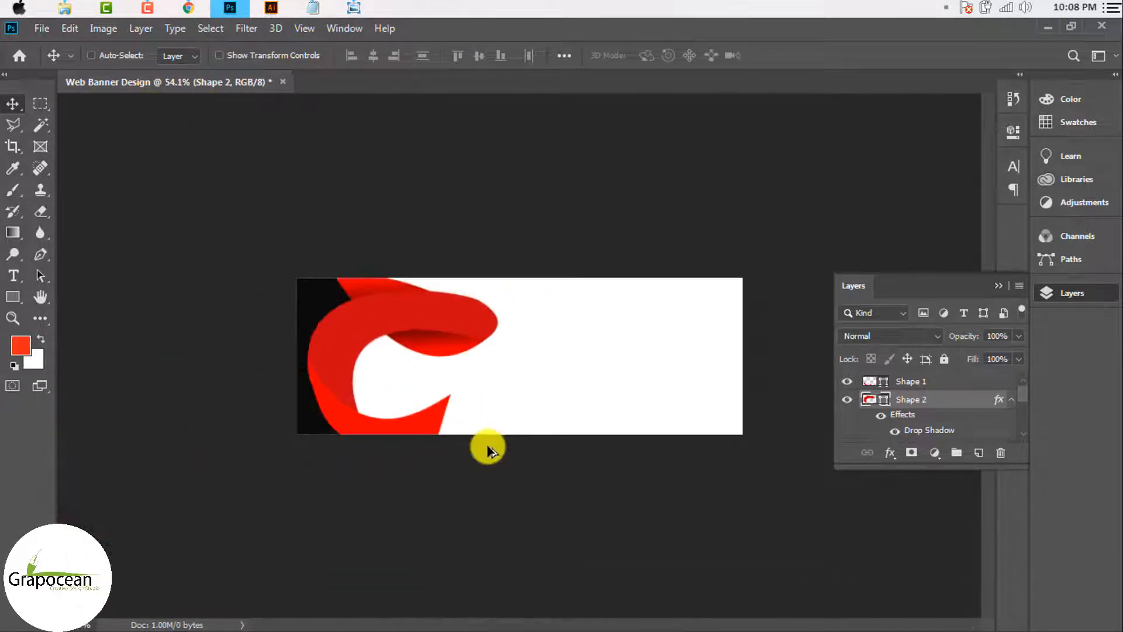
pyautogui.scroll(4, 283, 409)
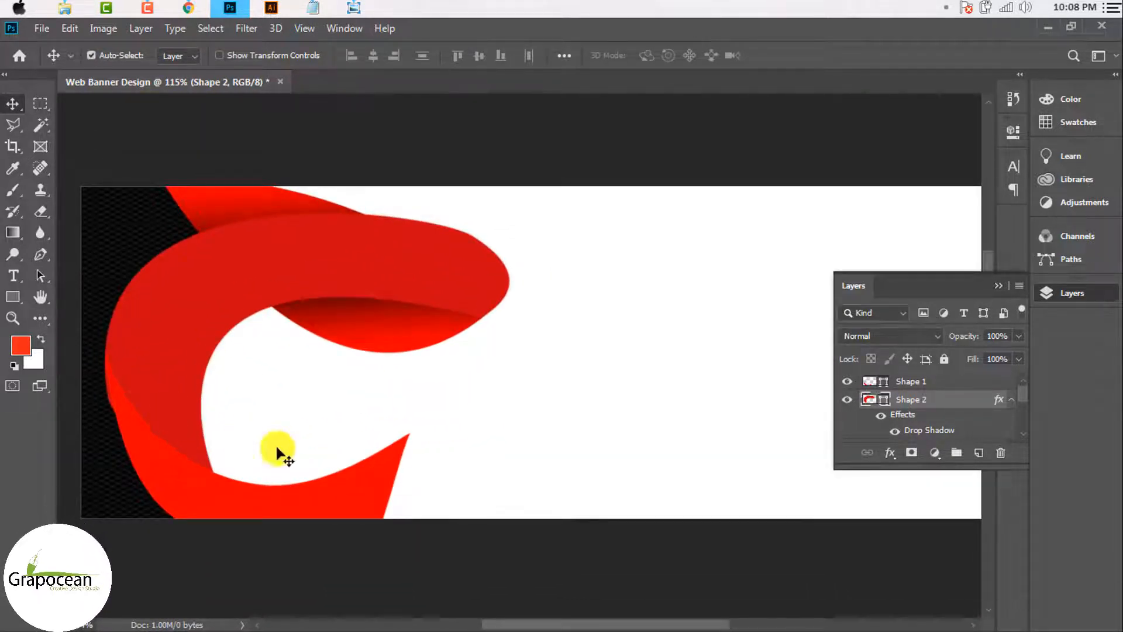
pyautogui.press('ctrl')
pyautogui.keyDown('ctrl'); pyautogui.click(410, 492); pyautogui.keyUp('ctrl')
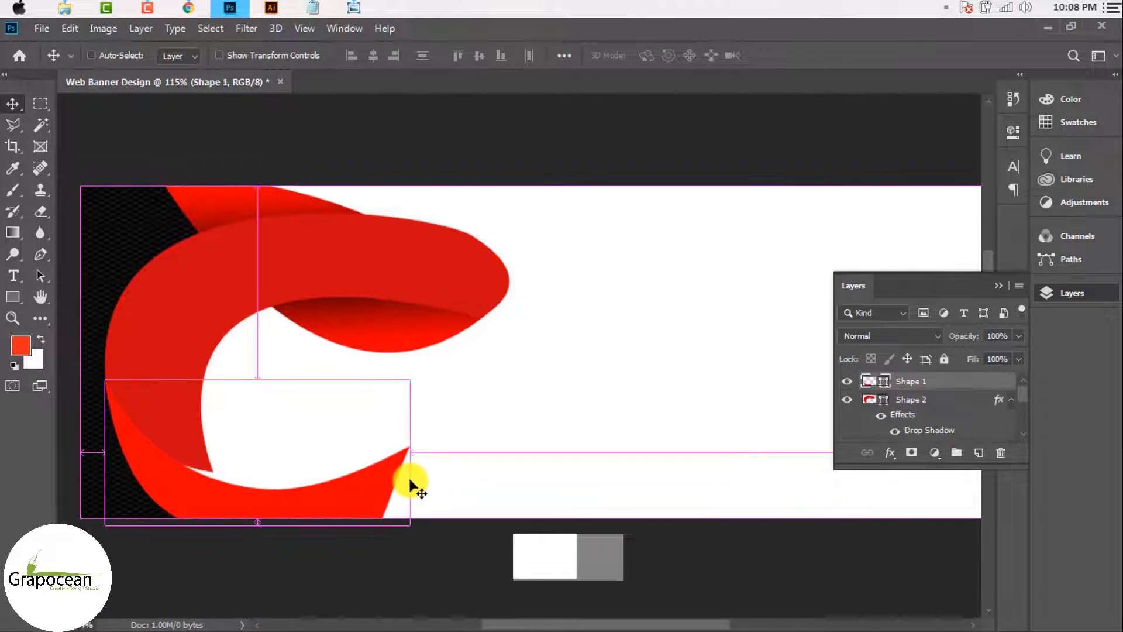
pyautogui.scroll(-2, 445, 445)
pyautogui.scroll(-1, 442, 456)
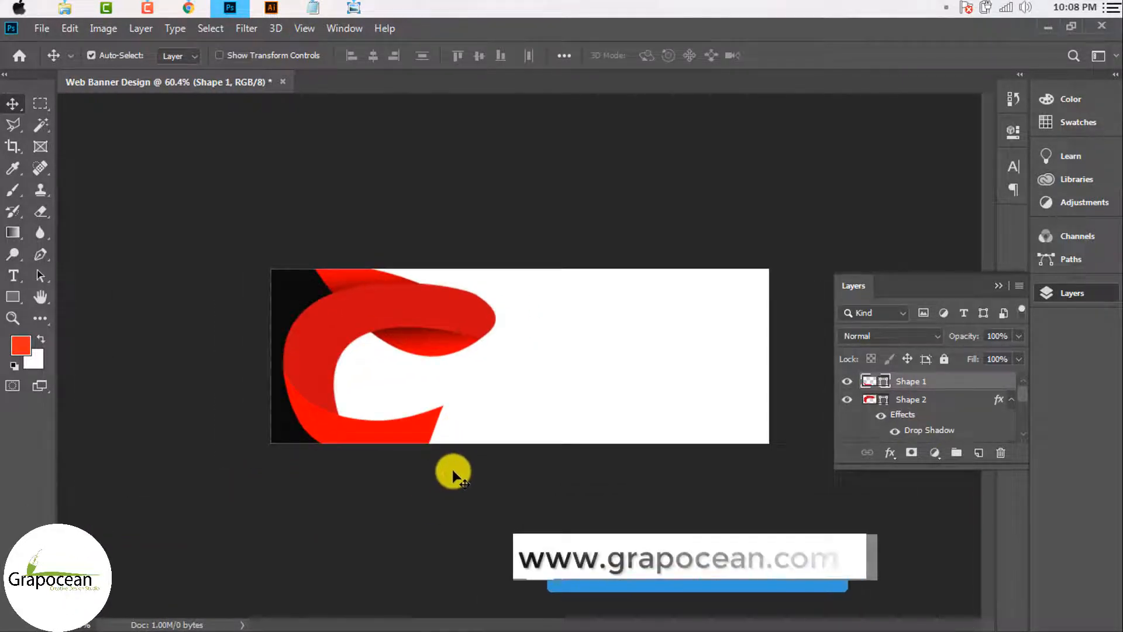
# Step: Set the upper ribbon Shape 2's fill colour to orange-red #f7271d
pyautogui.click(337, 331)
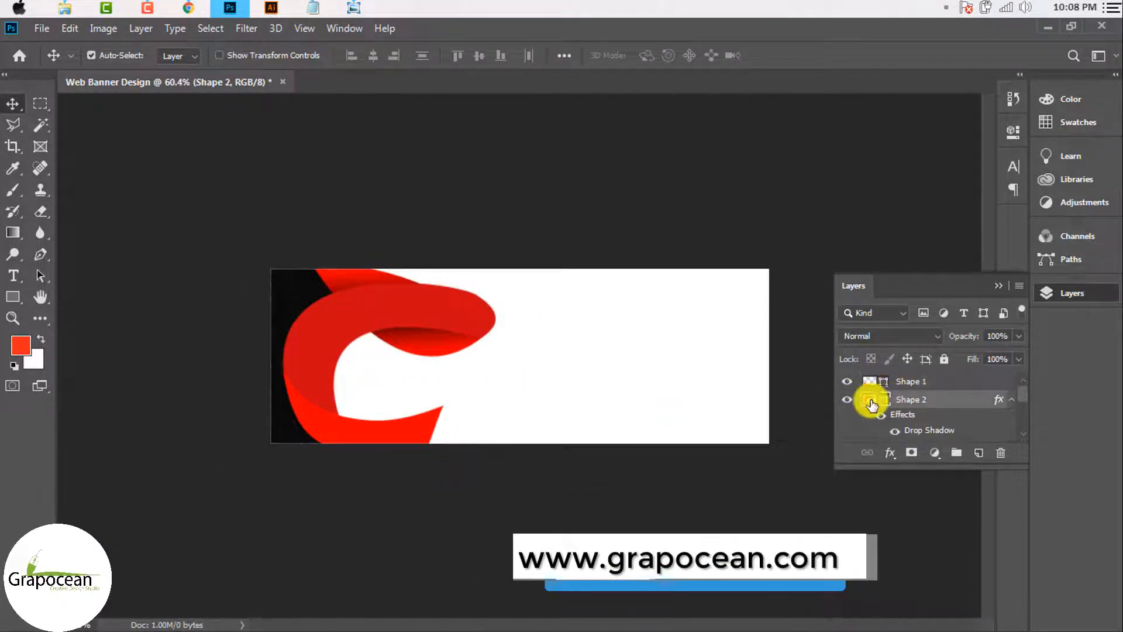
pyautogui.doubleClick(870, 401)
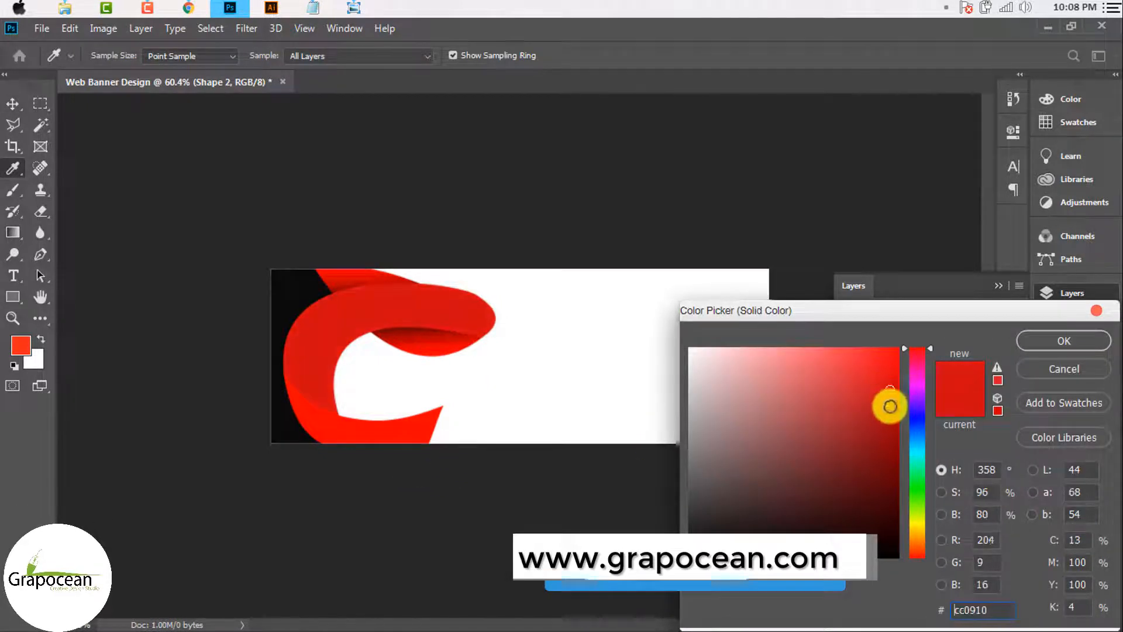
pyautogui.click(890, 406)
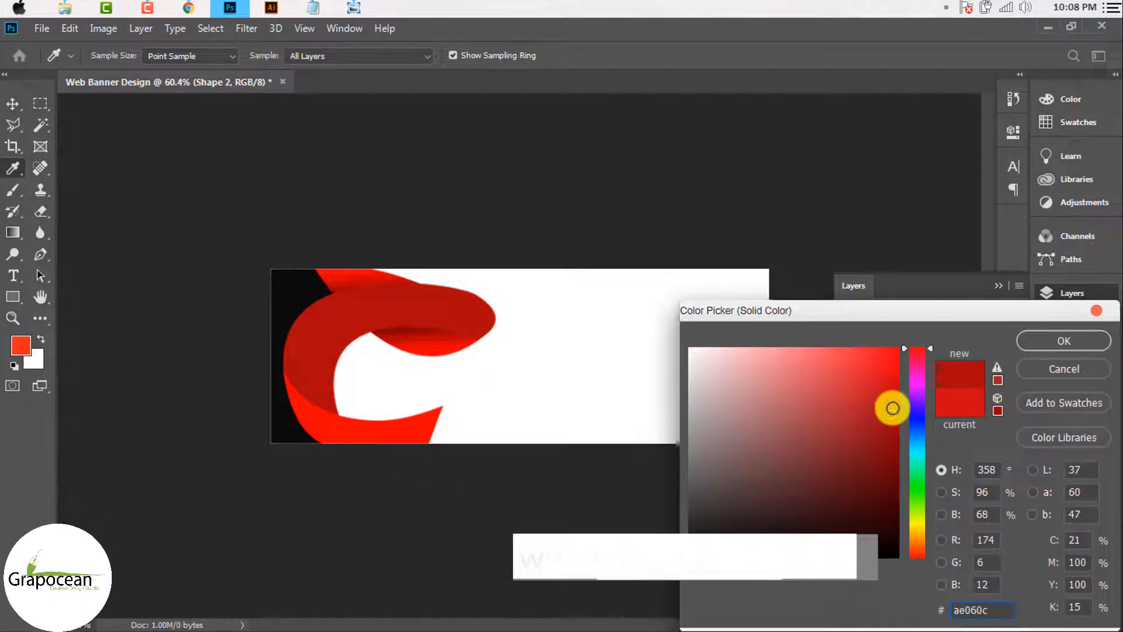
pyautogui.moveTo(893, 408); pyautogui.dragTo(893, 379)
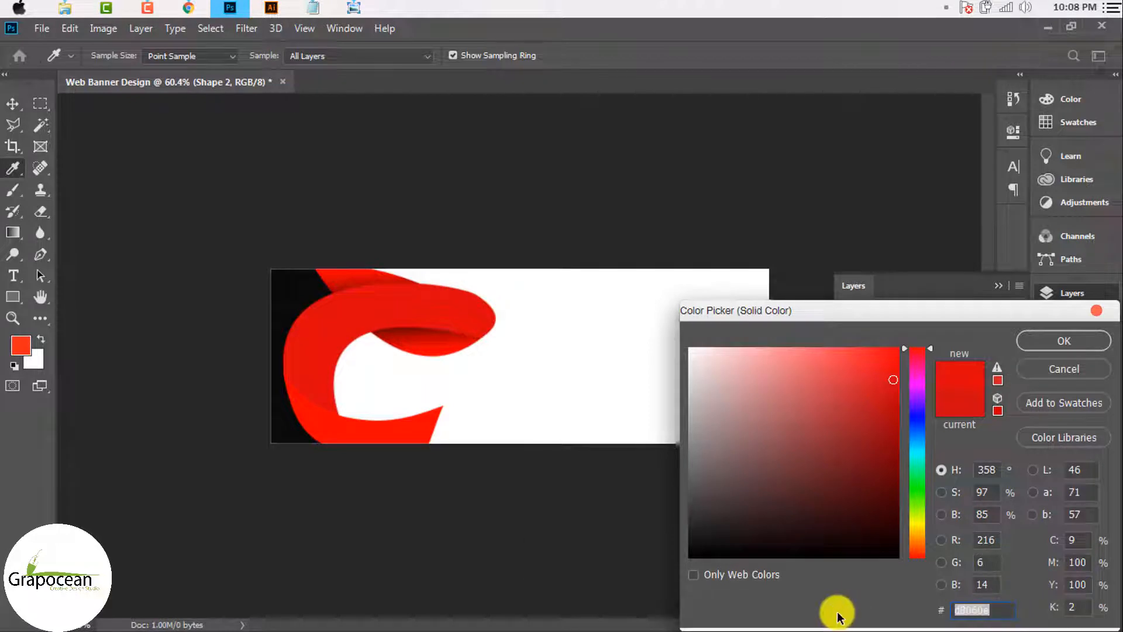
pyautogui.write('f7271d')
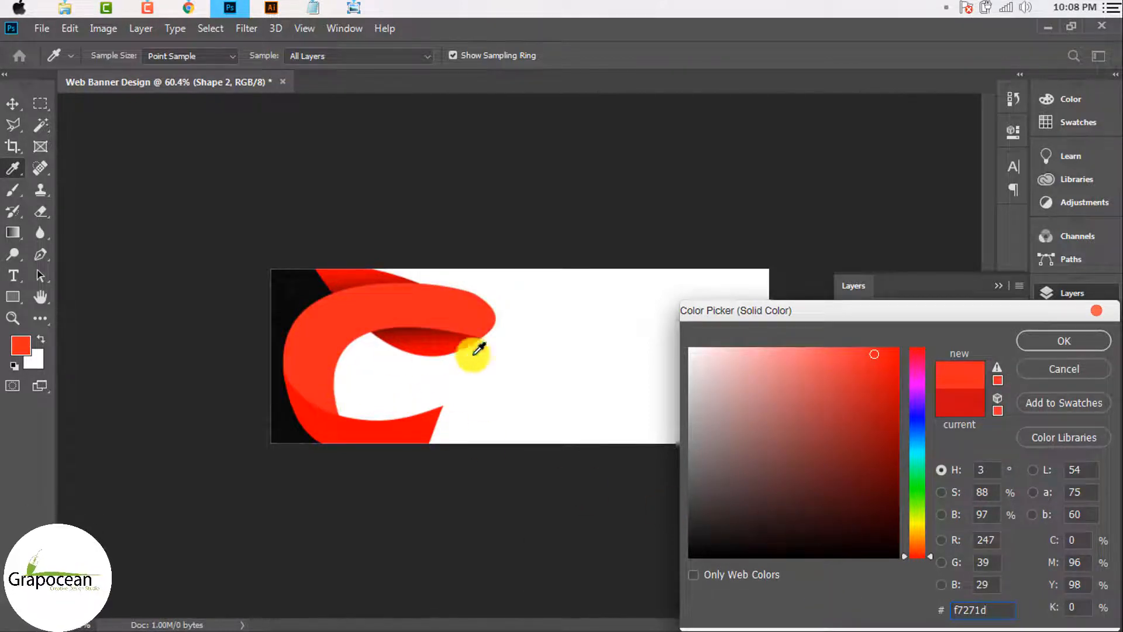
pyautogui.click(1063, 341)
# Step: Try dark red #a11516 on Shape 1's fill, then revert it to pure red #ff0000
pyautogui.press('v')
pyautogui.click(396, 431)
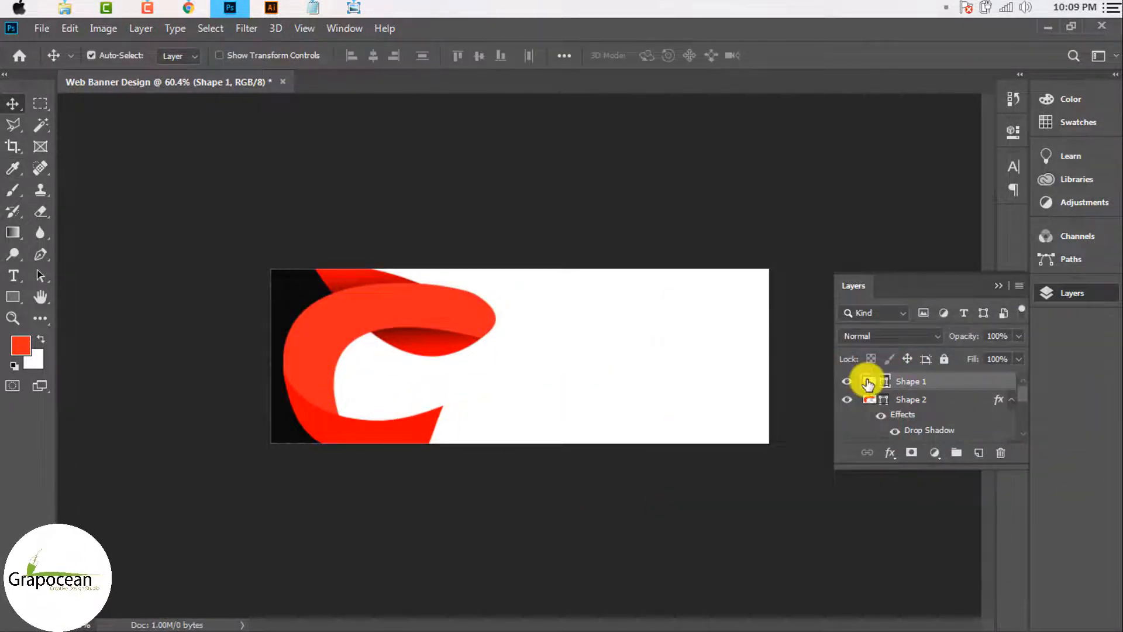
pyautogui.doubleClick(869, 381)
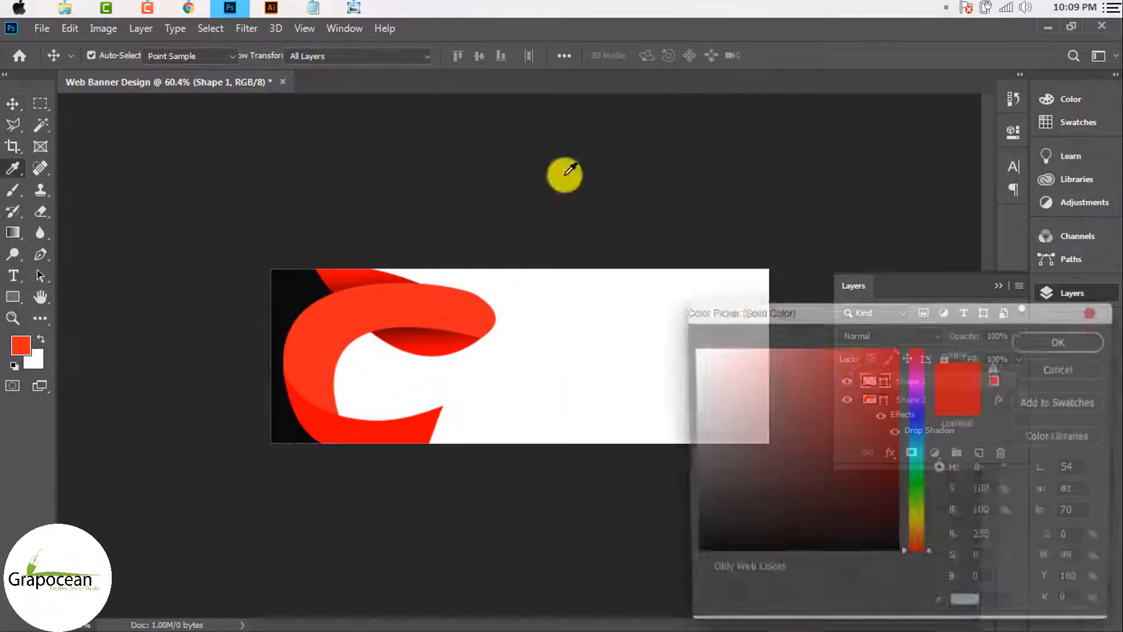
pyautogui.click(313, 8)
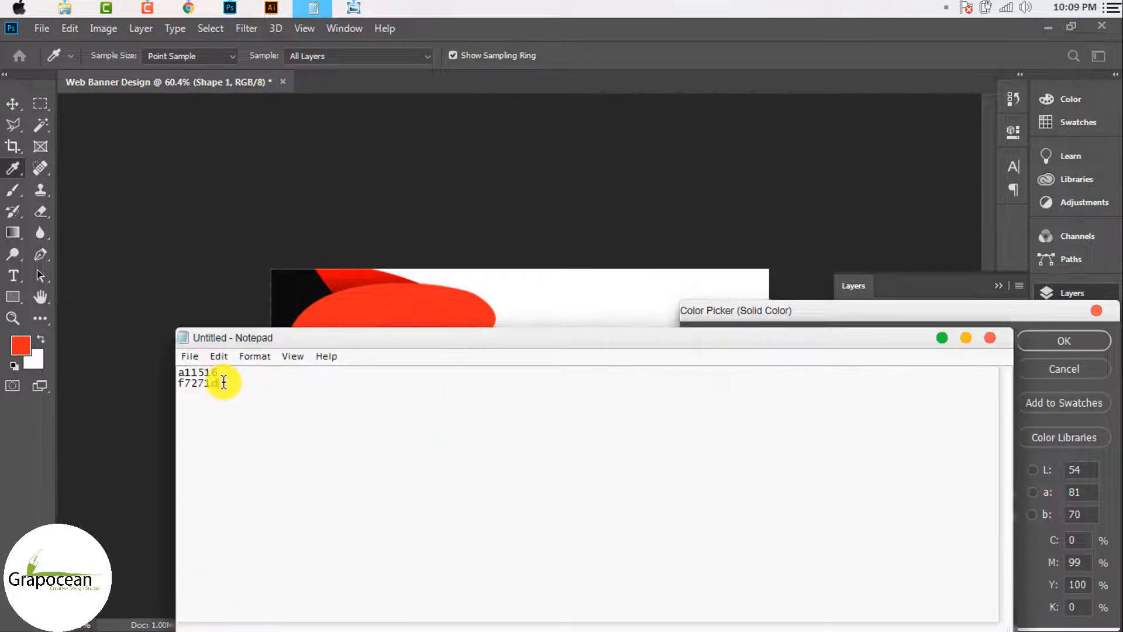
pyautogui.click(942, 338)
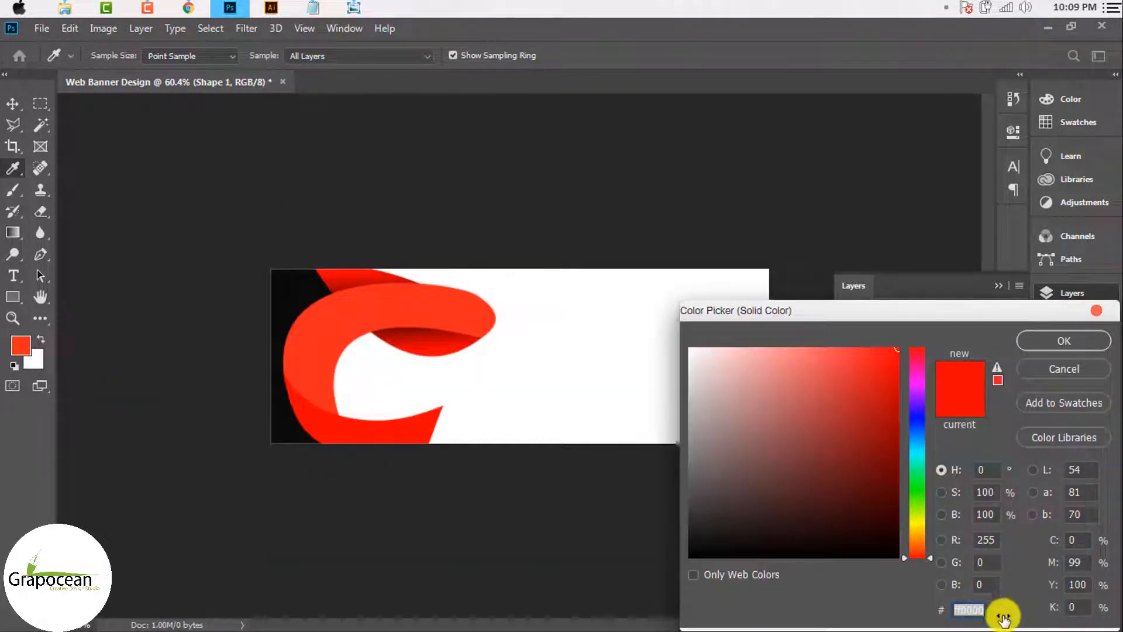
pyautogui.click(313, 8)
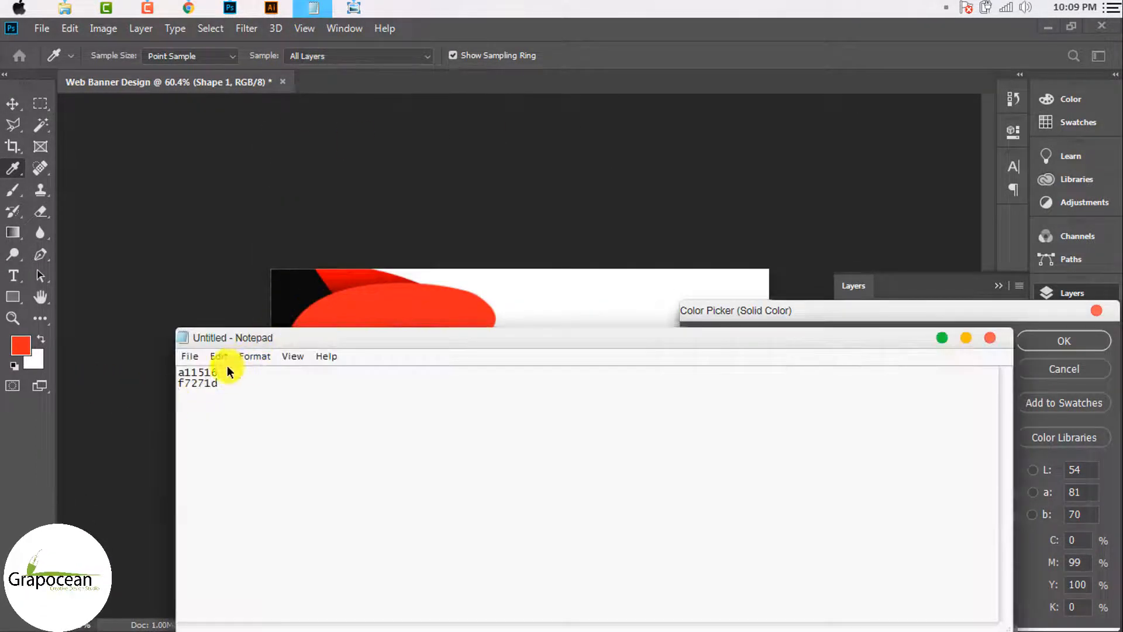
pyautogui.click(942, 338)
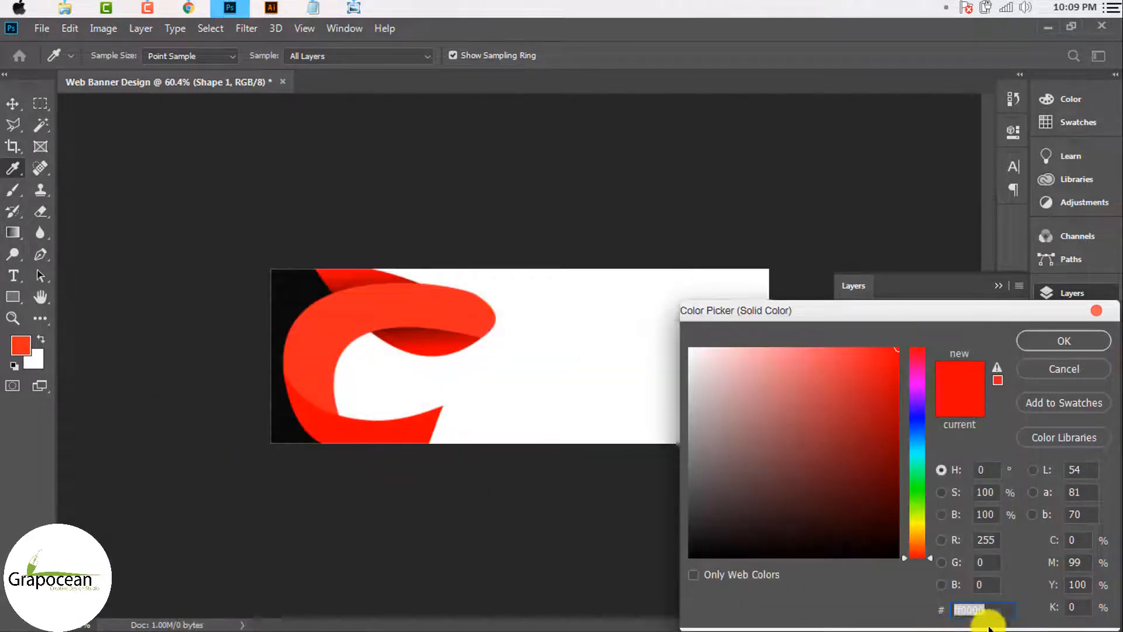
pyautogui.write('a11516')
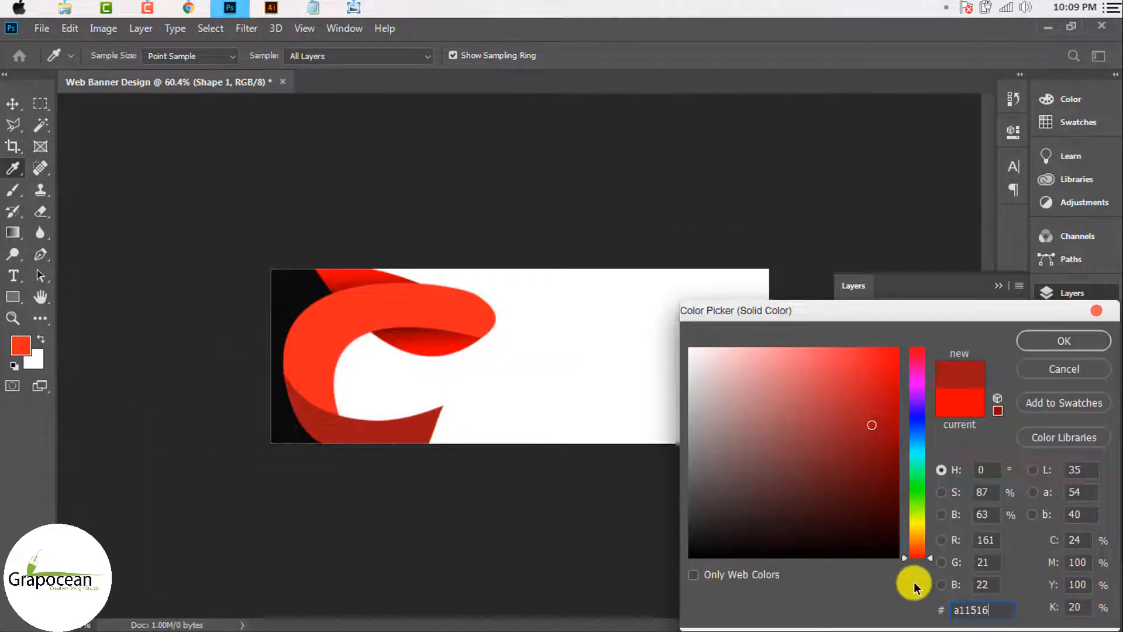
pyautogui.hotkey('ctrl', 'z')
pyautogui.click(1072, 338)
pyautogui.press('v')
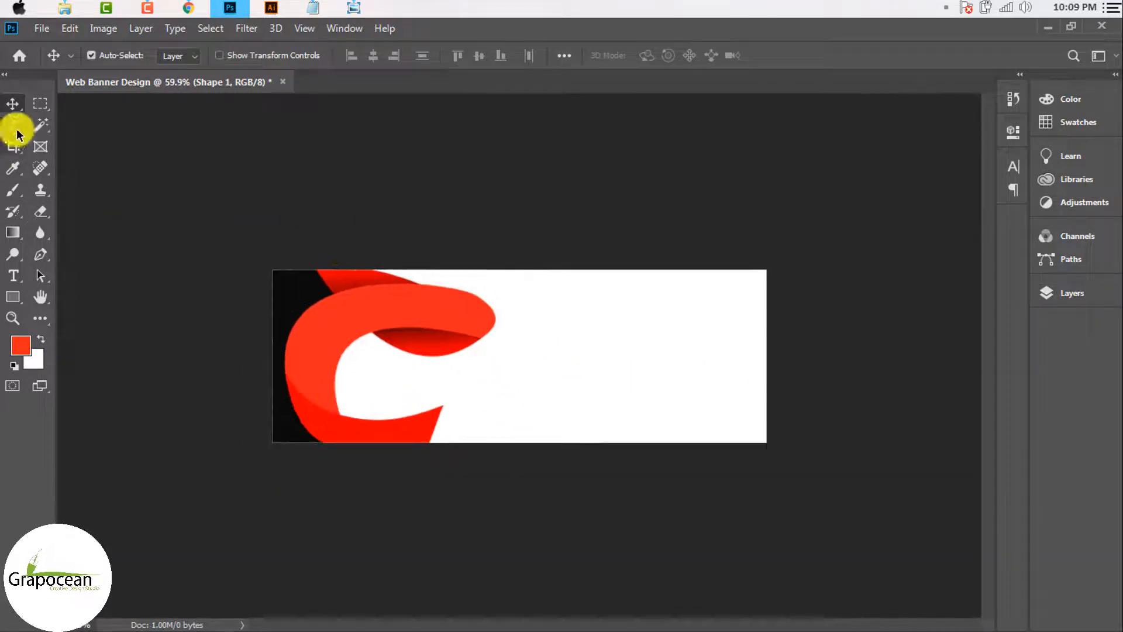
# Step: Move the red ribbon logo about 0.19 in to the right and zoom in on it
pyautogui.moveTo(375, 213); pyautogui.dragTo(476, 496)
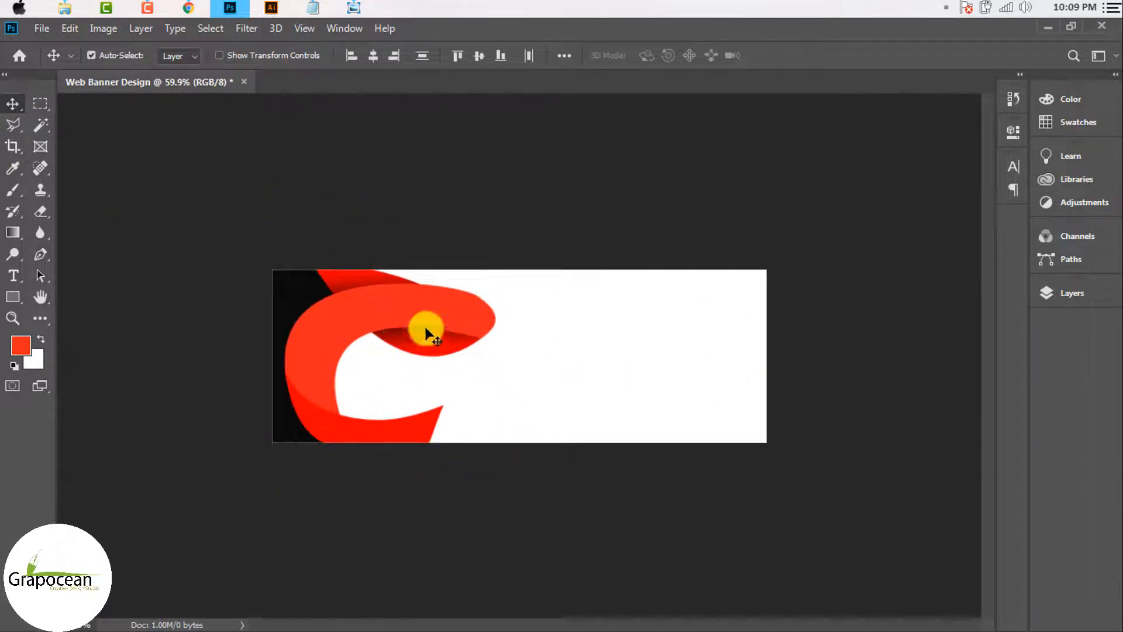
pyautogui.moveTo(433, 327); pyautogui.dragTo(461, 325)
pyautogui.moveTo(292, 409); pyautogui.dragTo(310, 404)
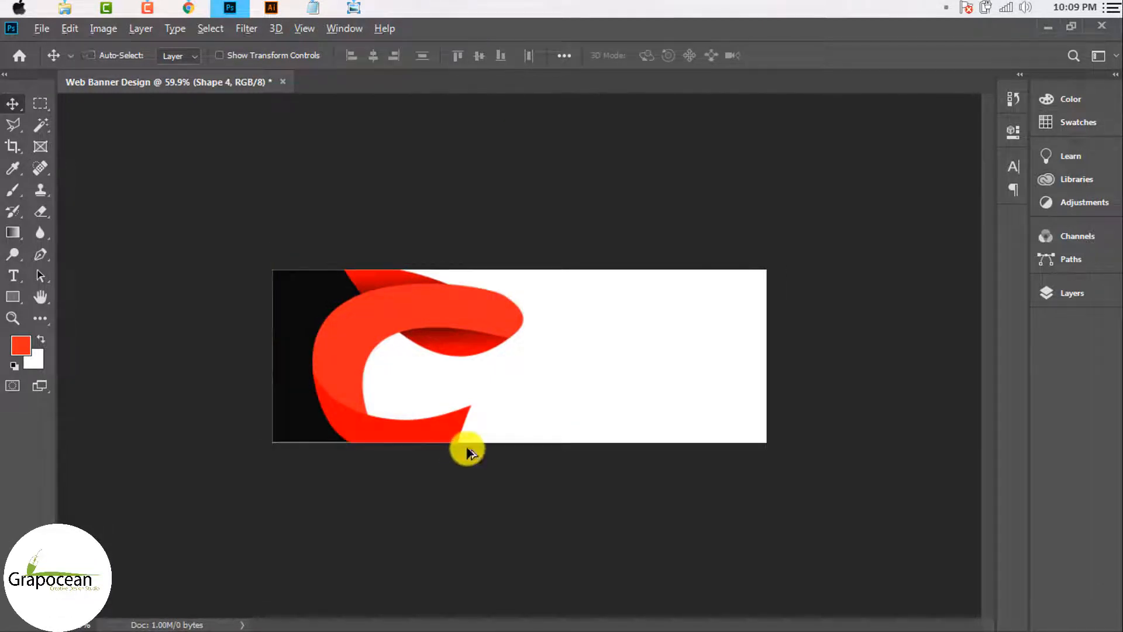
pyautogui.scroll(-2, 466, 451)
pyautogui.scroll(3, 502, 336)
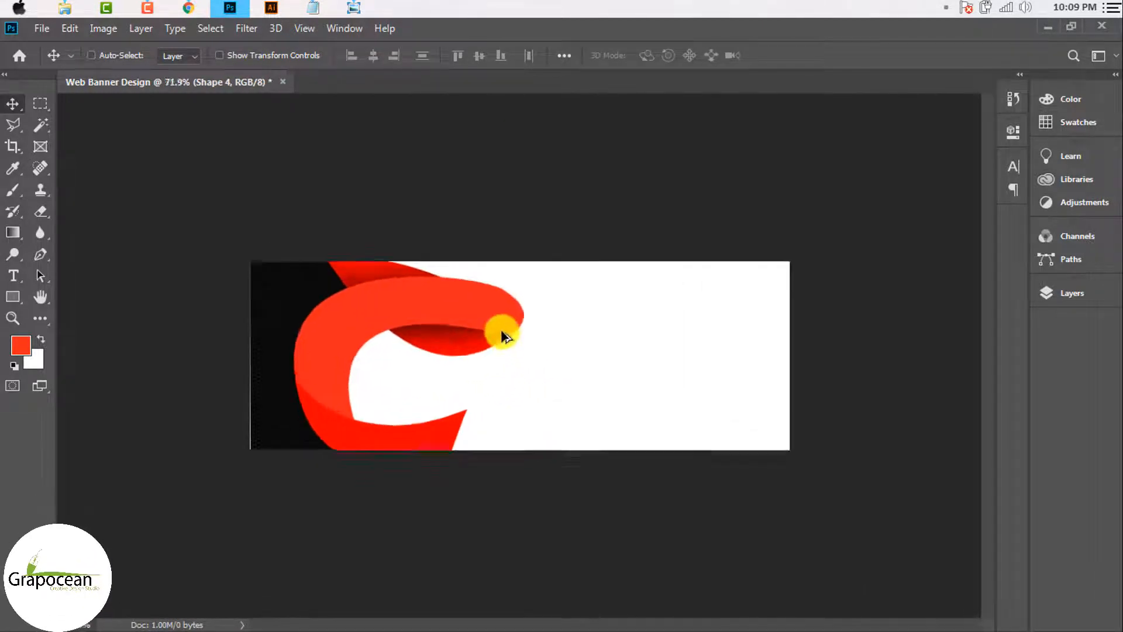
pyautogui.scroll(3, 503, 328)
pyautogui.press('ctrl')
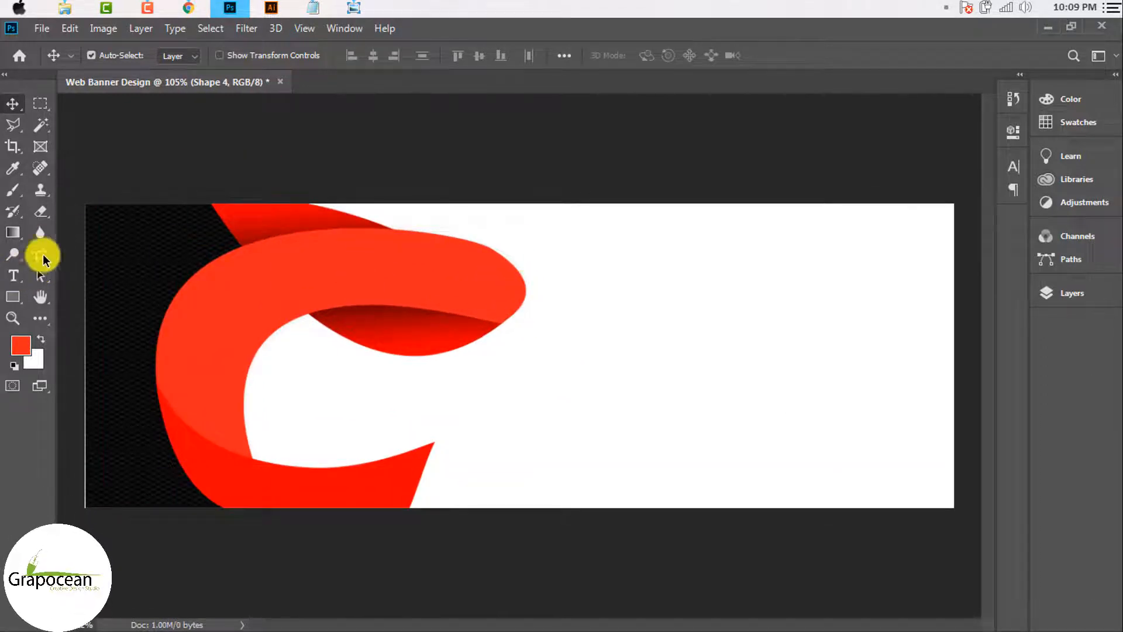
pyautogui.click(41, 255)
# Step: Try warping Shape 2's top-right corner, then cancel the warp unchanged
pyautogui.click(8, 105)
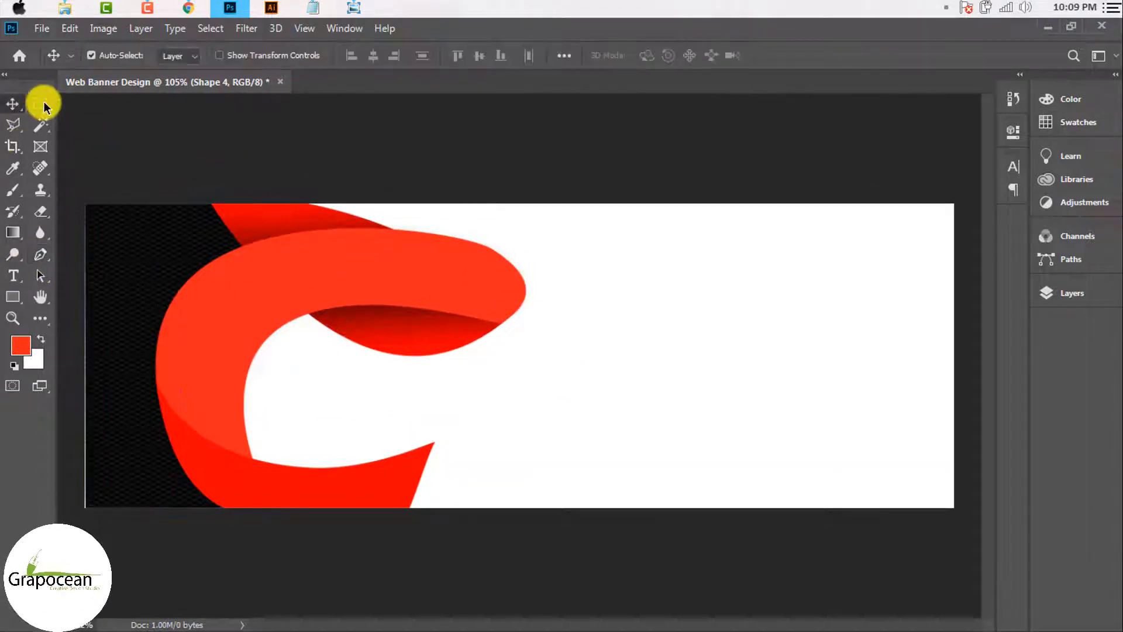
pyautogui.hotkey('ctrl', 't')
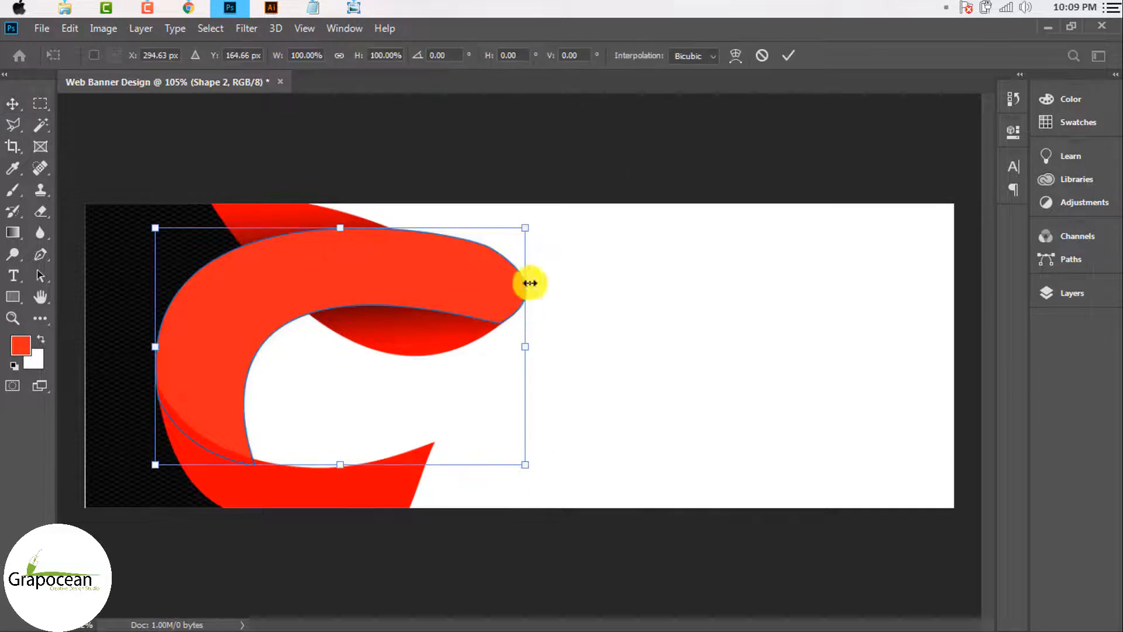
pyautogui.click(741, 52)
pyautogui.scroll(3, 499, 291)
pyautogui.moveTo(533, 209); pyautogui.dragTo(547, 213)
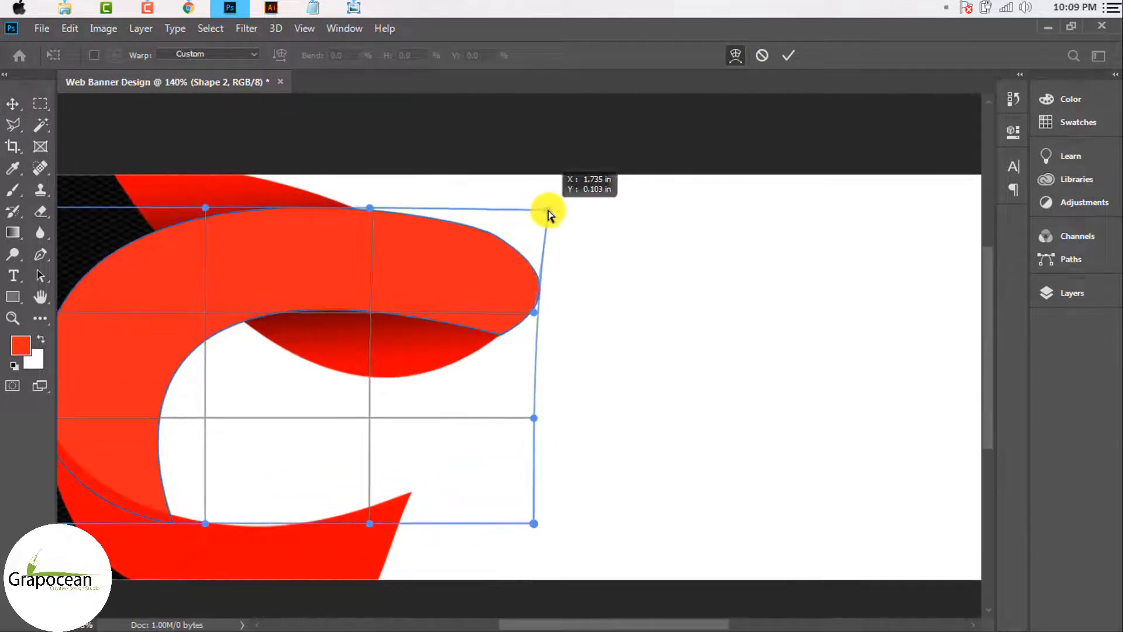
pyautogui.hotkey('ctrl', 'z')
pyautogui.click(765, 55)
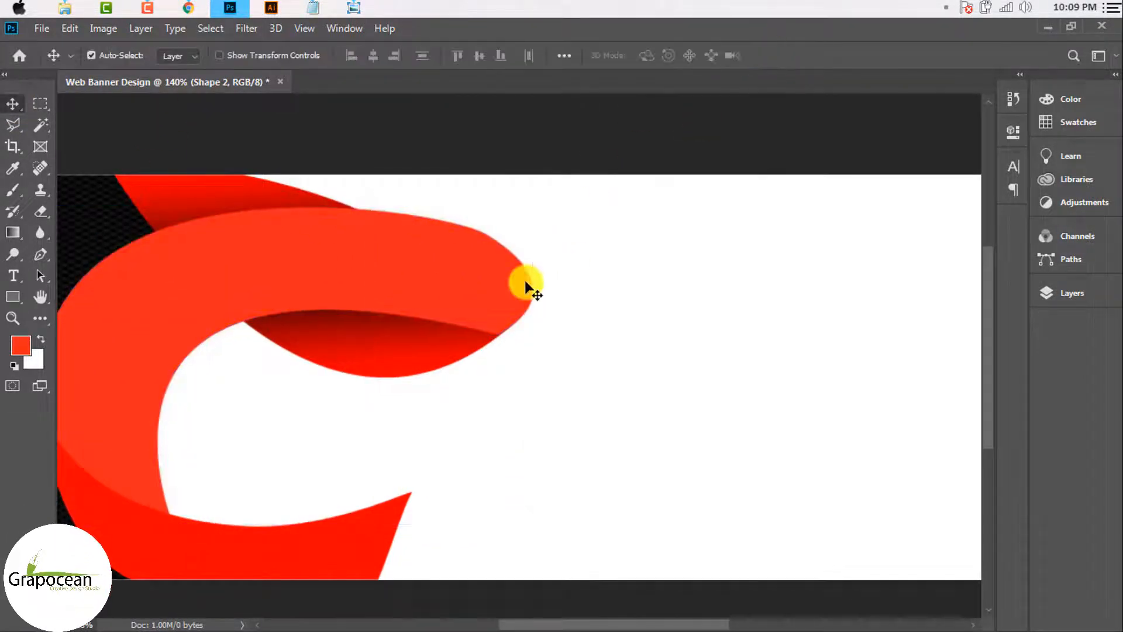
# Step: Reshape the top curve of the ribbon tip via its anchor handle and reposition the layer slightly
pyautogui.click(39, 255)
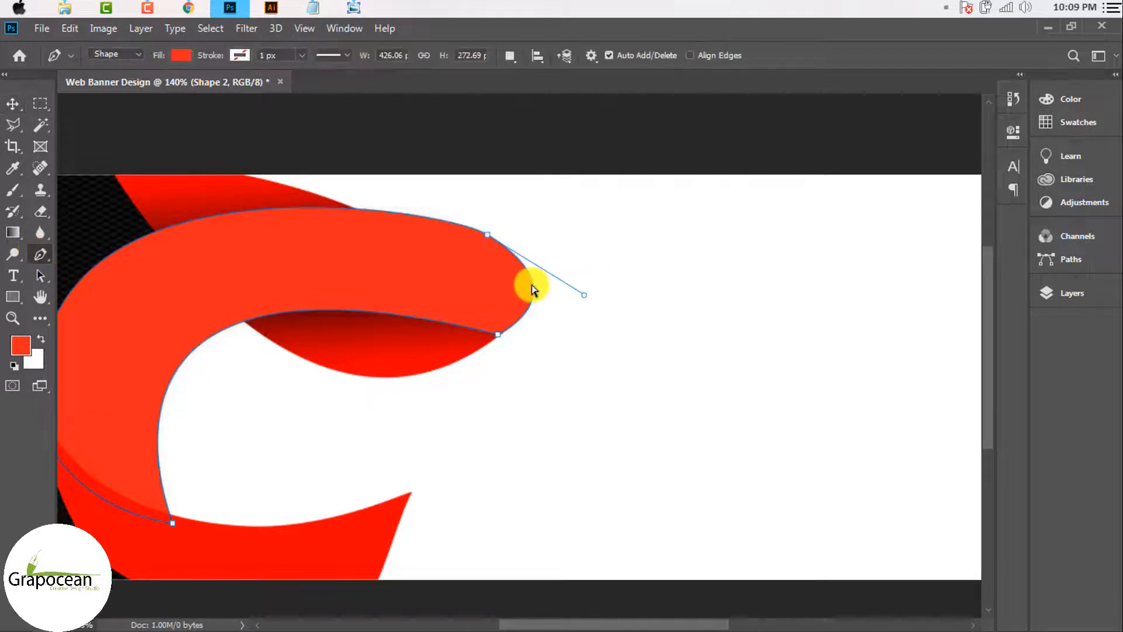
pyautogui.moveTo(584, 294)
pyautogui.mouseDown()
pyautogui.moveTo(577, 268)
pyautogui.moveTo(585, 278)
pyautogui.mouseUp()
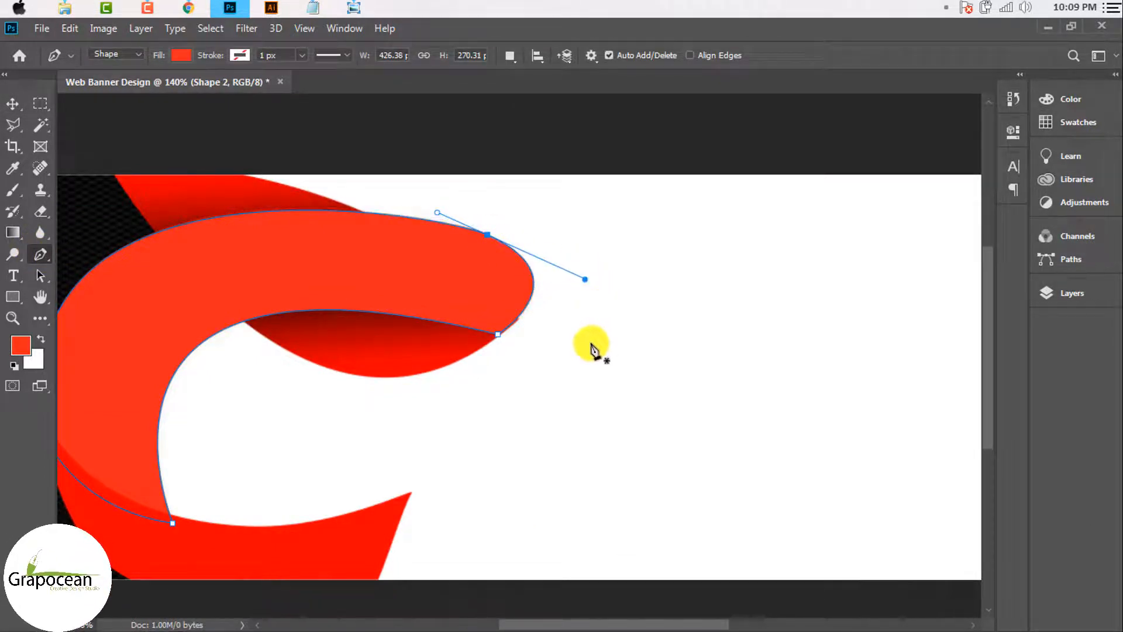
pyautogui.click(13, 103)
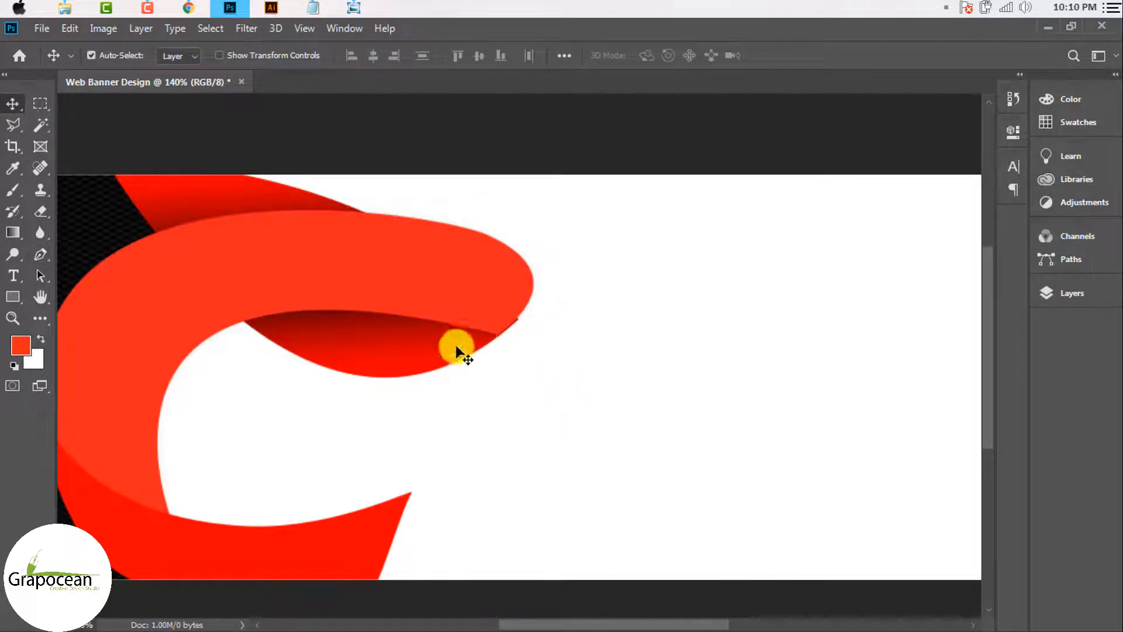
pyautogui.moveTo(460, 348); pyautogui.dragTo(470, 340)
pyautogui.scroll(3, 514, 339)
# Step: Edit Shape 3's corner anchor and handles so the fold's edge runs straight to the lower wedge
pyautogui.hotkey('ctrl', 't')
pyautogui.scroll(2, 576, 281)
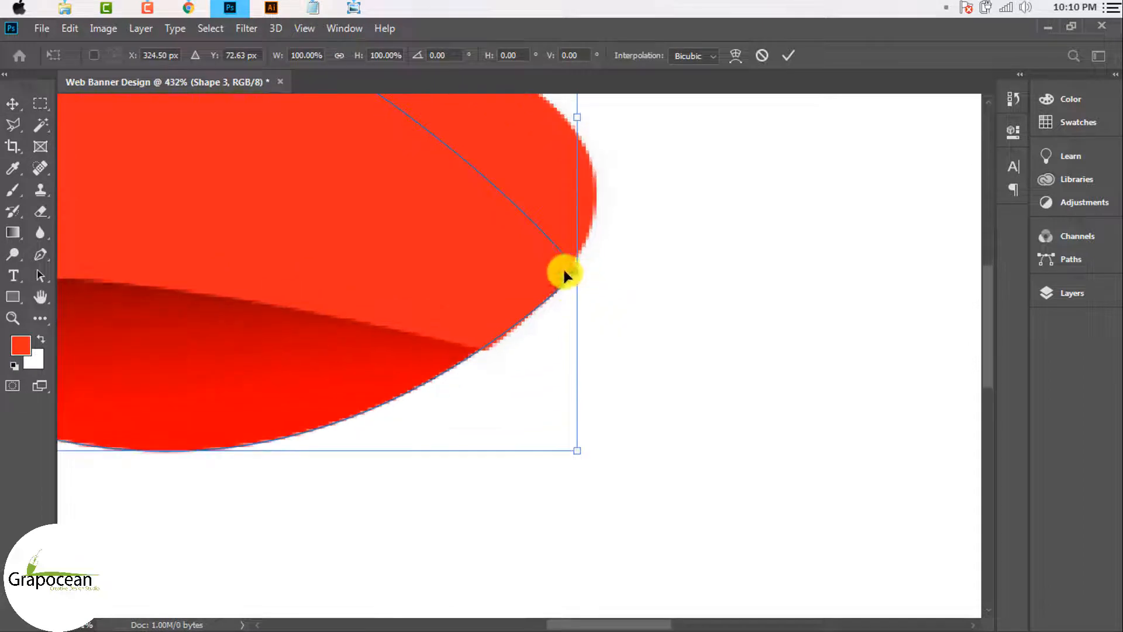
pyautogui.click(42, 257)
pyautogui.click(718, 296)
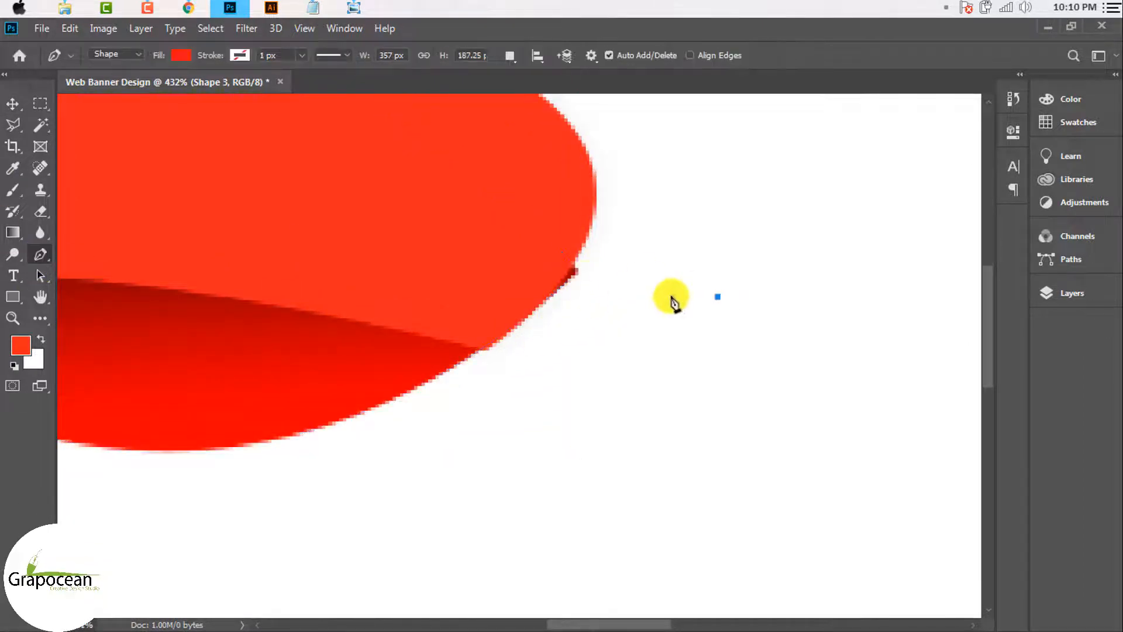
pyautogui.hotkey('ctrl', 'z')
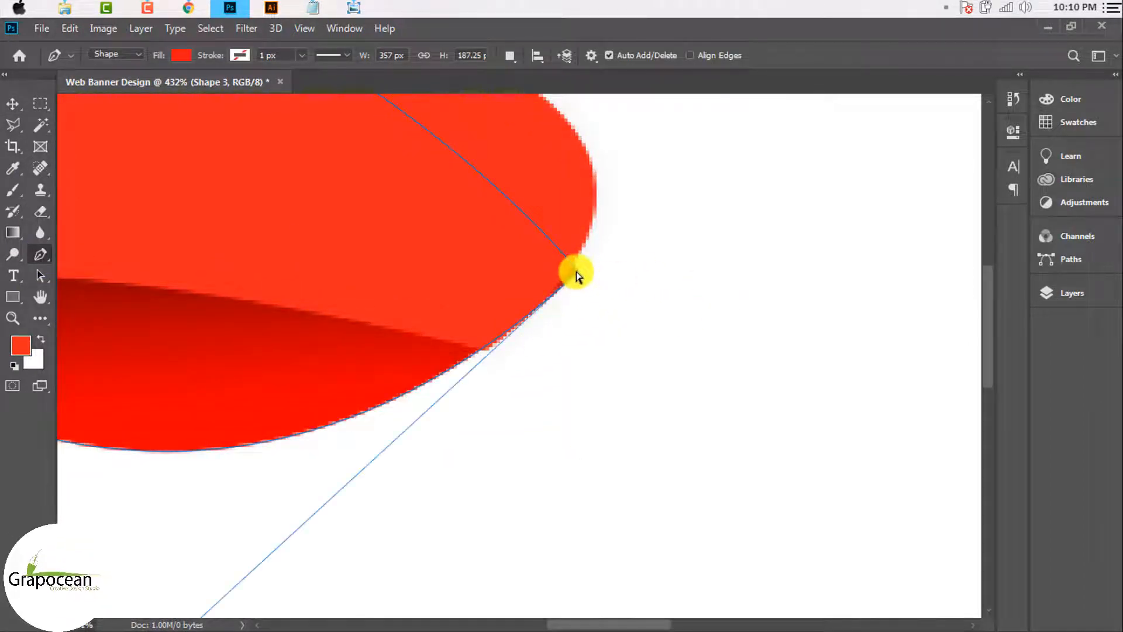
pyautogui.click(577, 272)
pyautogui.scroll(-3, 520, 366)
pyautogui.scroll(-2, 409, 410)
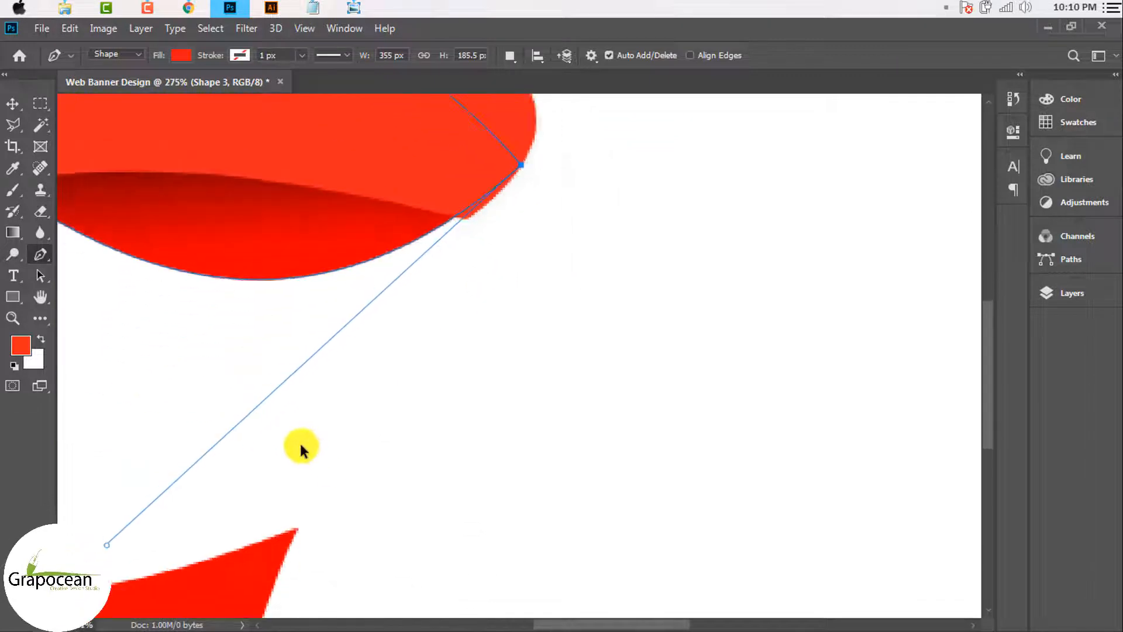
pyautogui.scroll(3, 127, 516)
pyautogui.moveTo(213, 499); pyautogui.dragTo(228, 507)
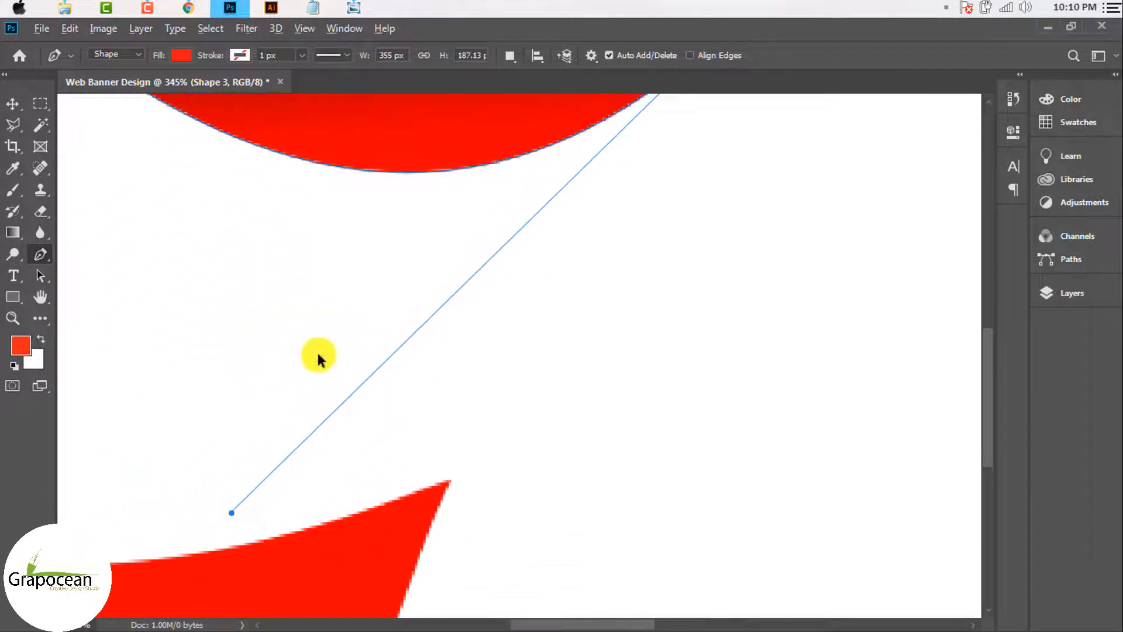
pyautogui.scroll(-4, 318, 358)
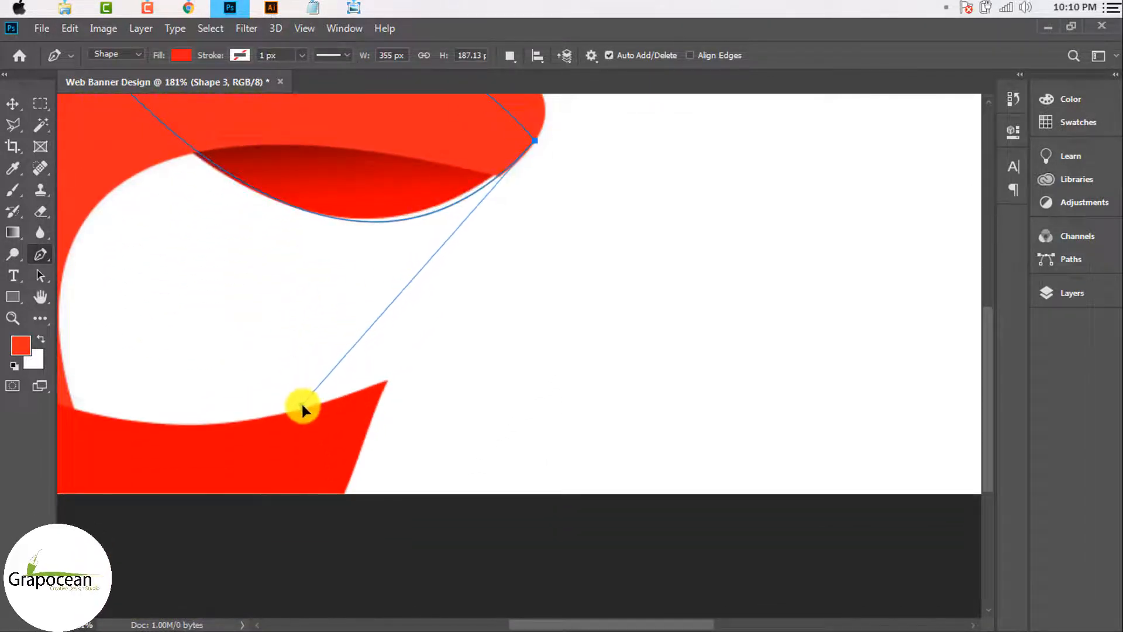
pyautogui.click(306, 405)
pyautogui.click(13, 103)
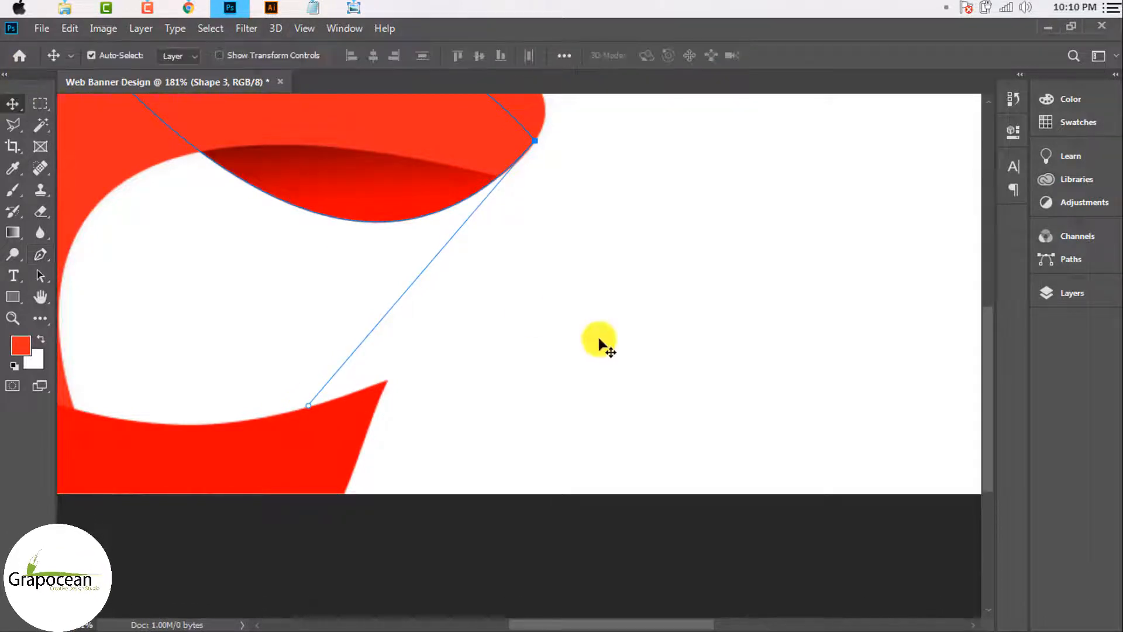
pyautogui.click(599, 341)
pyautogui.scroll(-5, 600, 341)
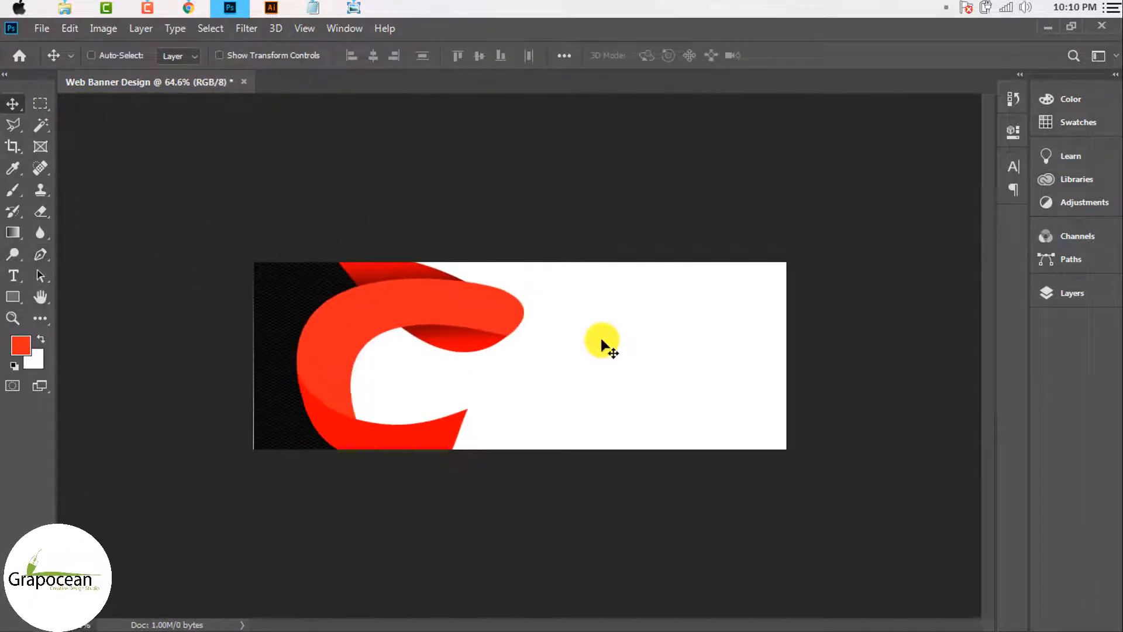
pyautogui.scroll(-3, 602, 344)
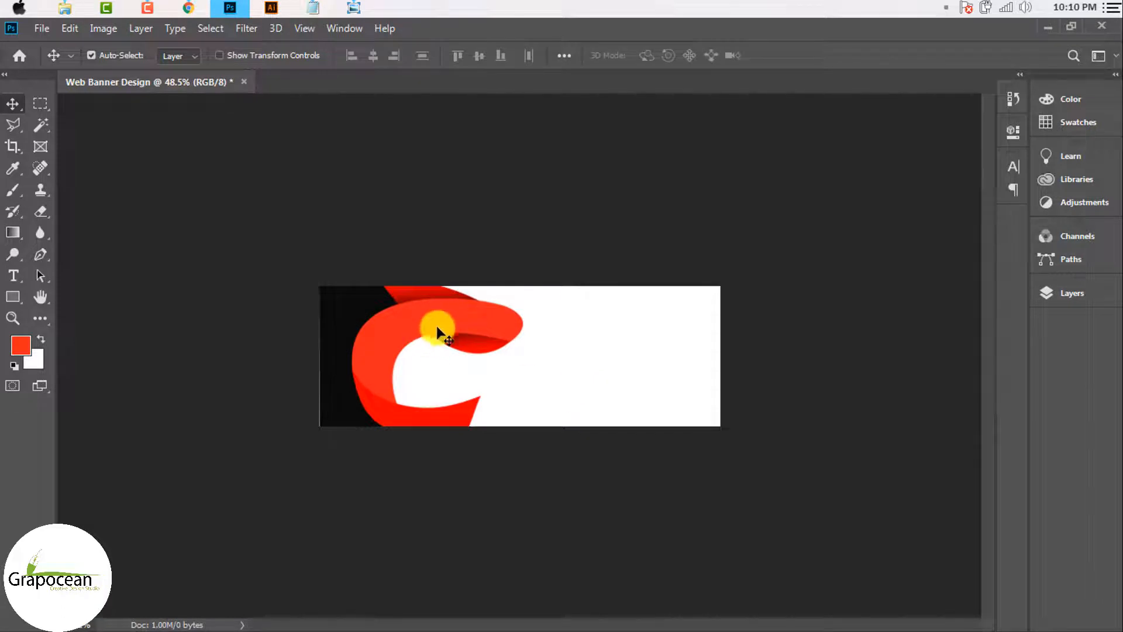
pyautogui.scroll(3, 438, 333)
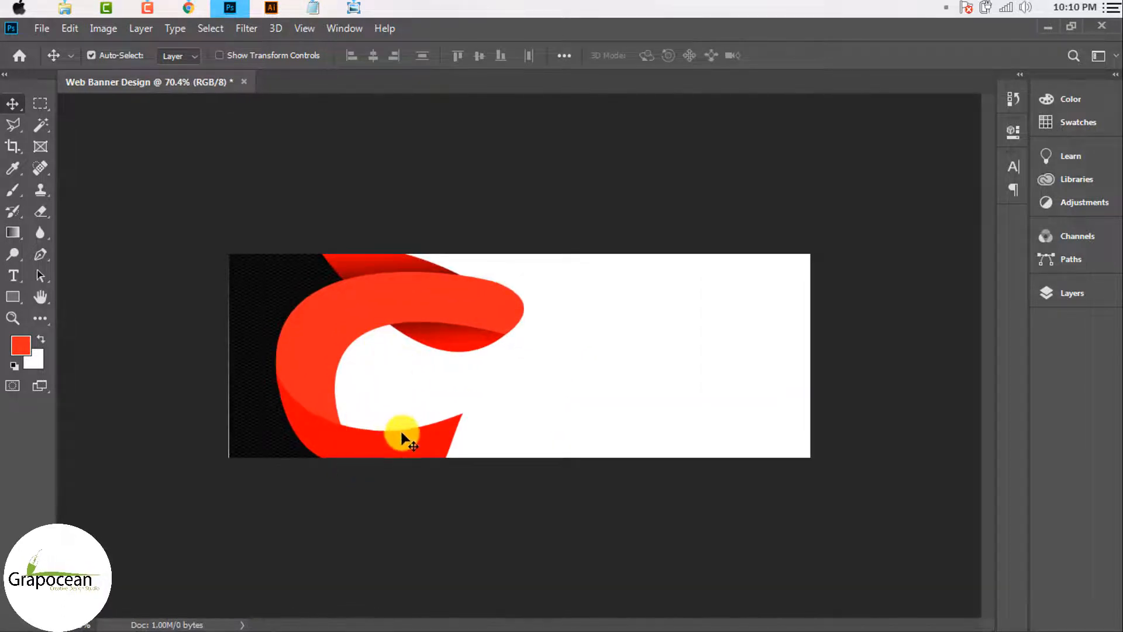
pyautogui.scroll(1, 393, 434)
pyautogui.scroll(-3, 238, 461)
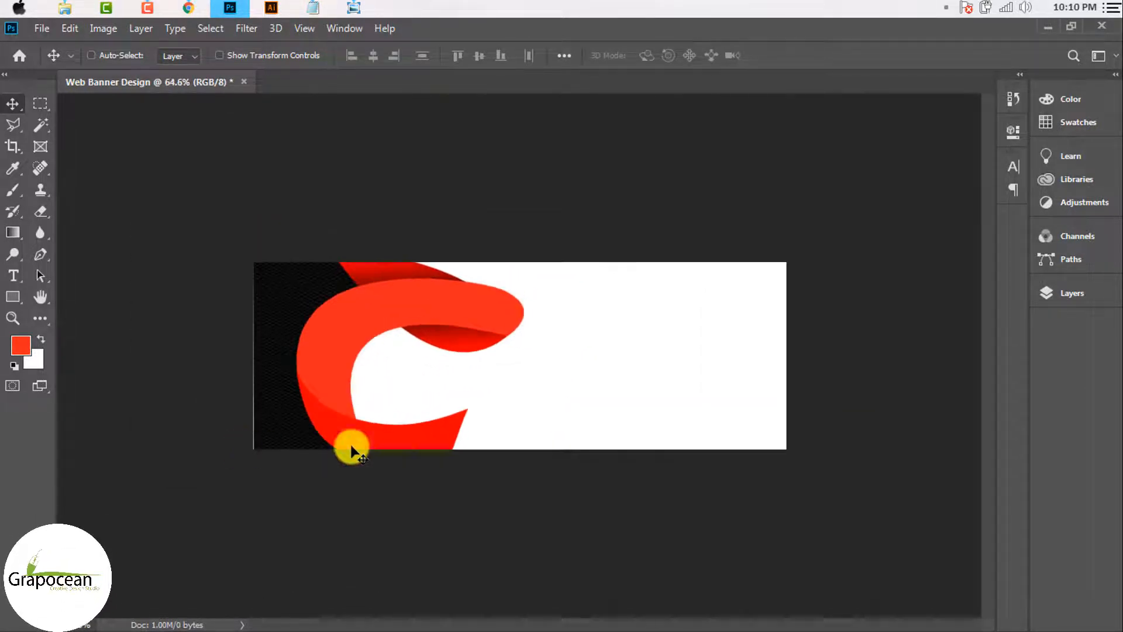
pyautogui.press('ctrl')
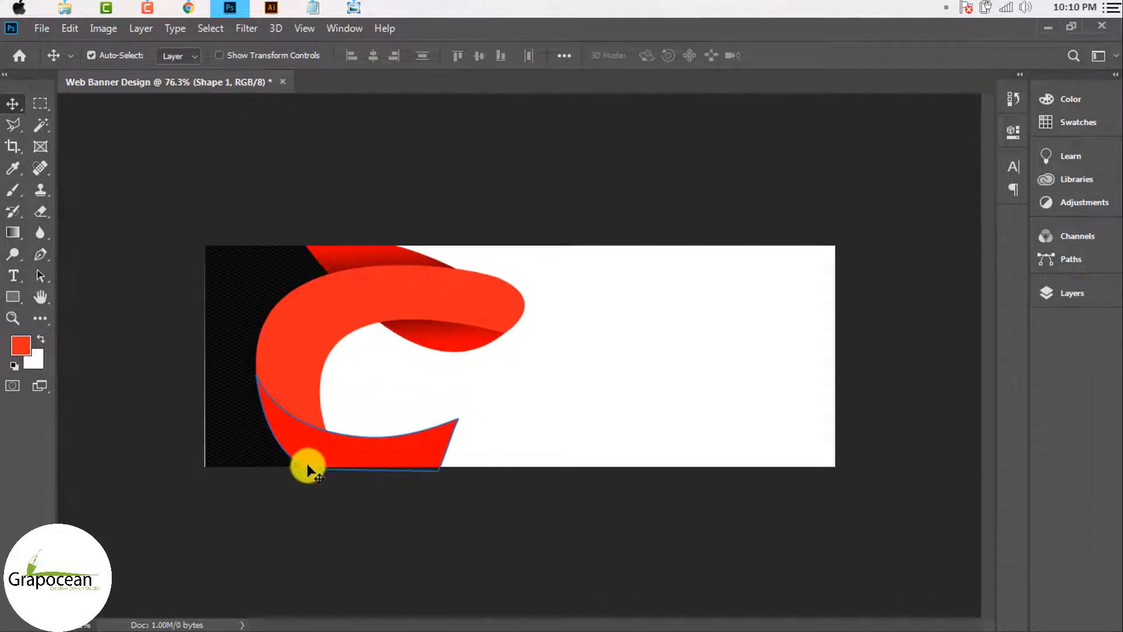
pyautogui.click(539, 431)
pyautogui.scroll(-5, 539, 431)
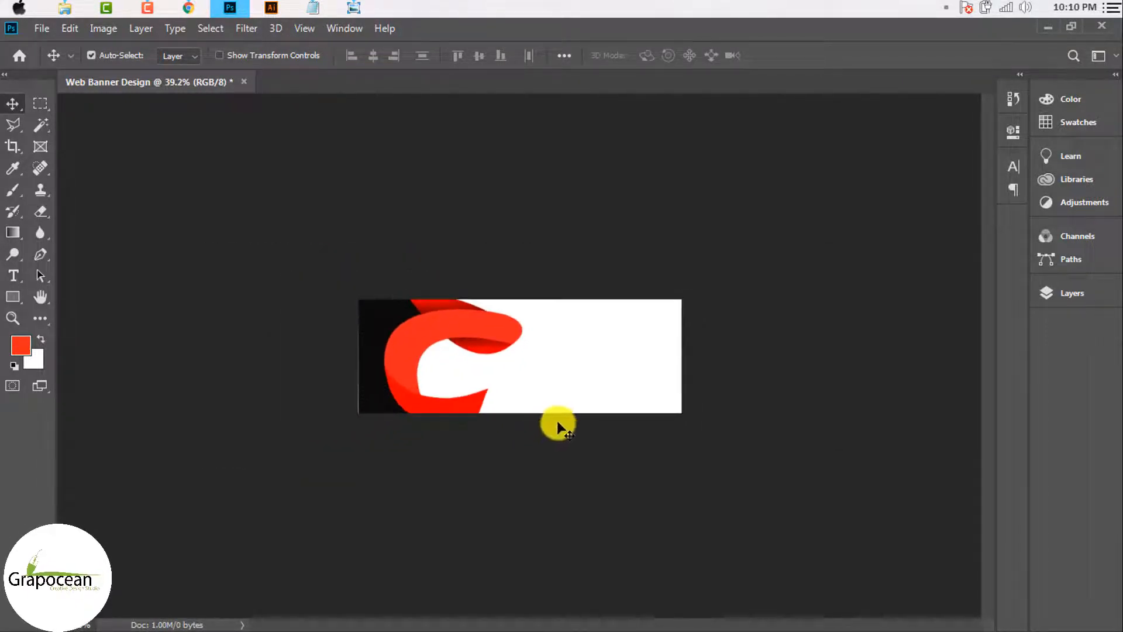
pyautogui.scroll(1, 457, 416)
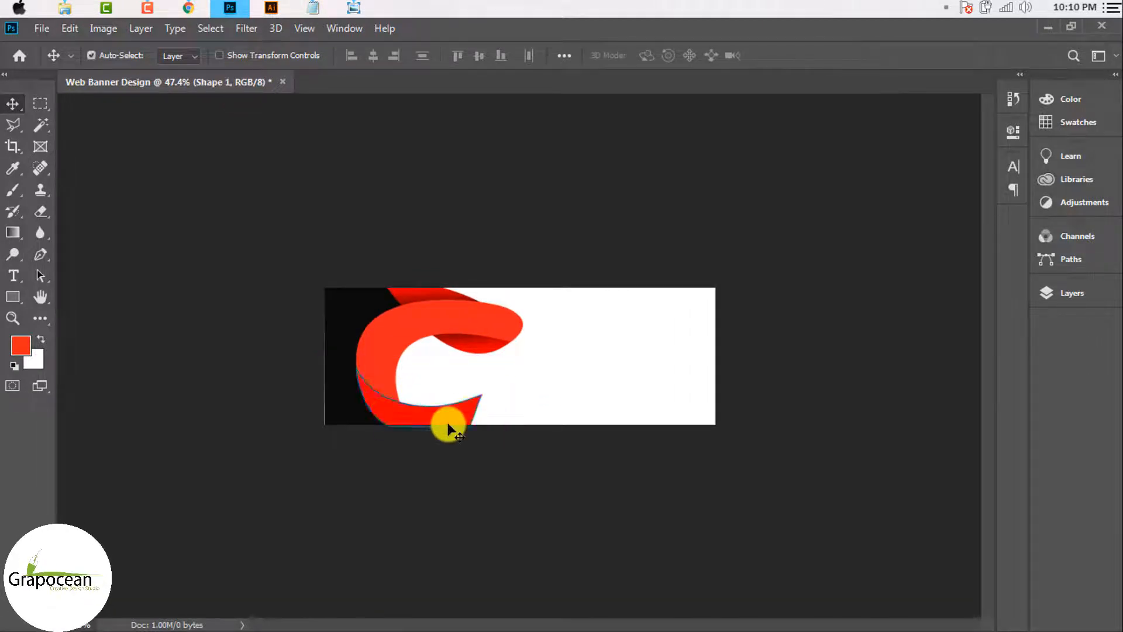
pyautogui.scroll(2, 536, 475)
pyautogui.click(41, 104)
pyautogui.click(13, 103)
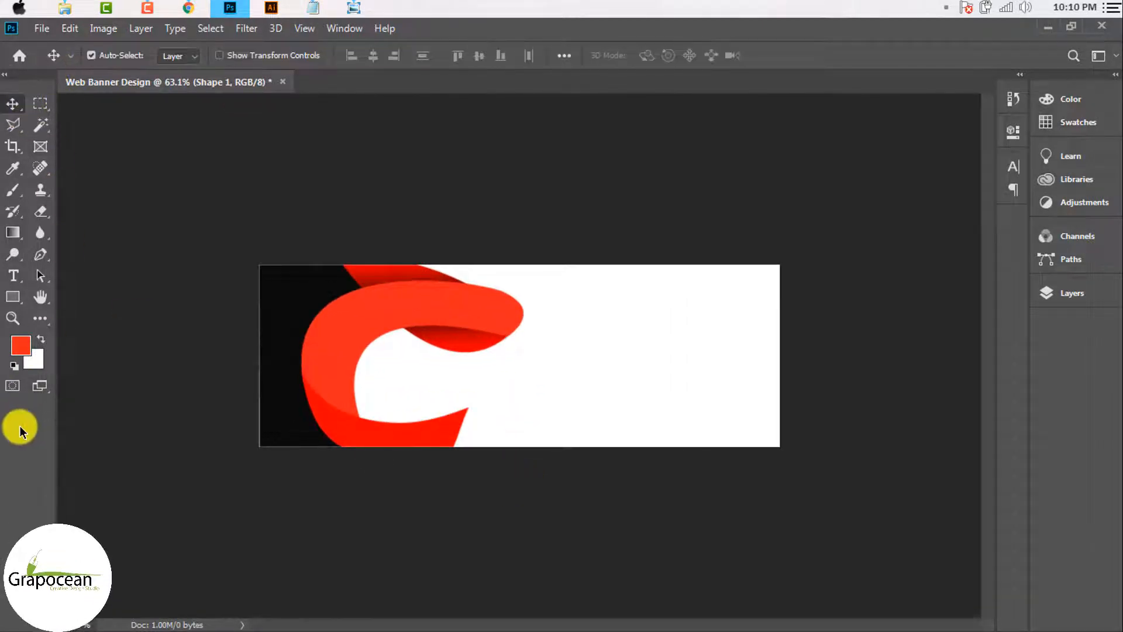
pyautogui.click(23, 282)
# Step: Draw a placeholder paragraph box in Agency FB right of the logo and nudge it up
pyautogui.click(76, 271)
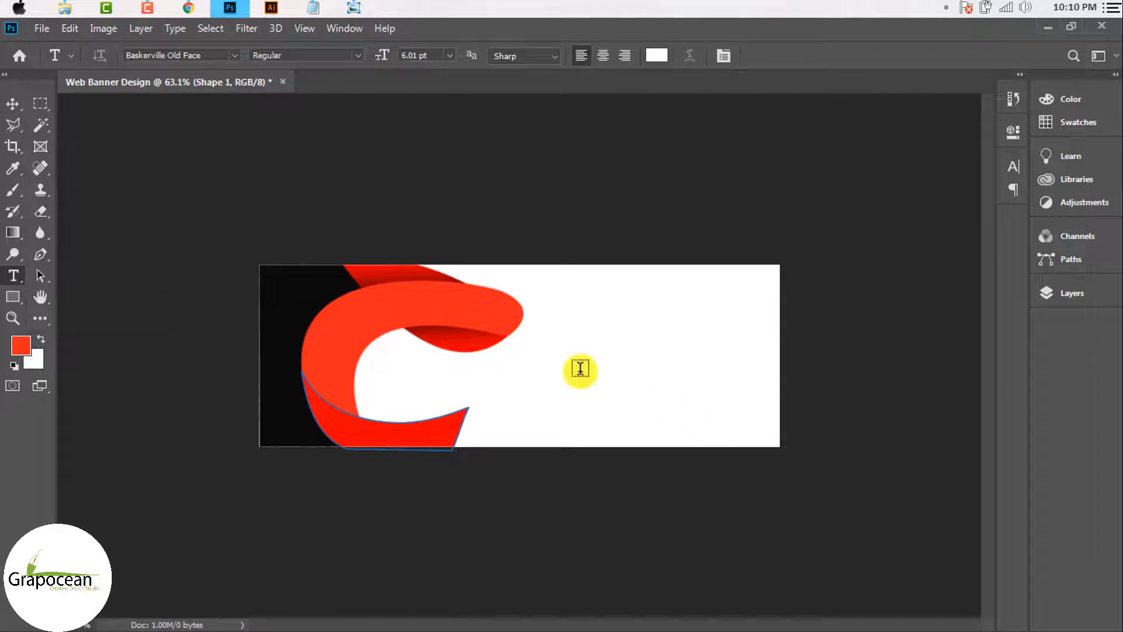
pyautogui.moveTo(526, 359); pyautogui.dragTo(761, 400)
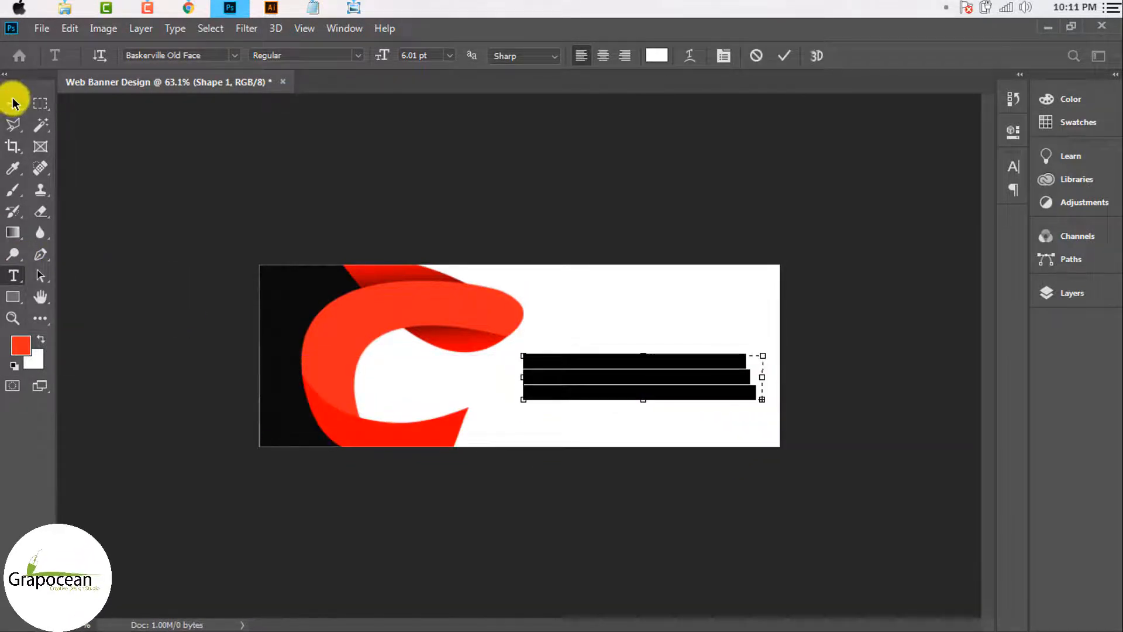
pyautogui.click(233, 53)
pyautogui.press('Escape')
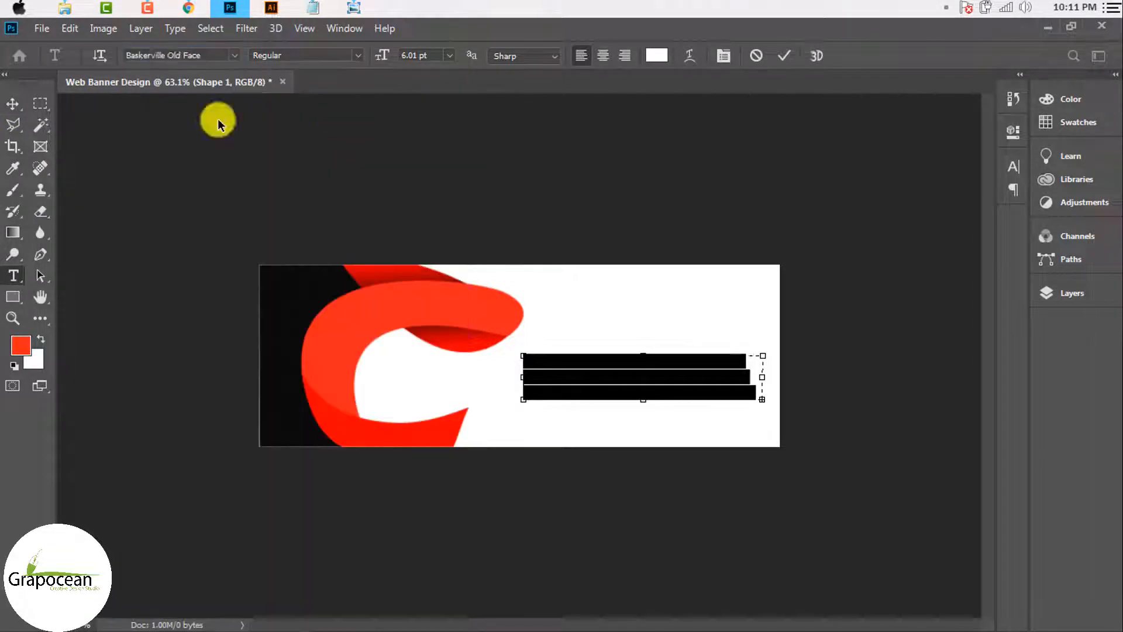
pyautogui.click(13, 104)
pyautogui.moveTo(637, 395); pyautogui.dragTo(630, 389)
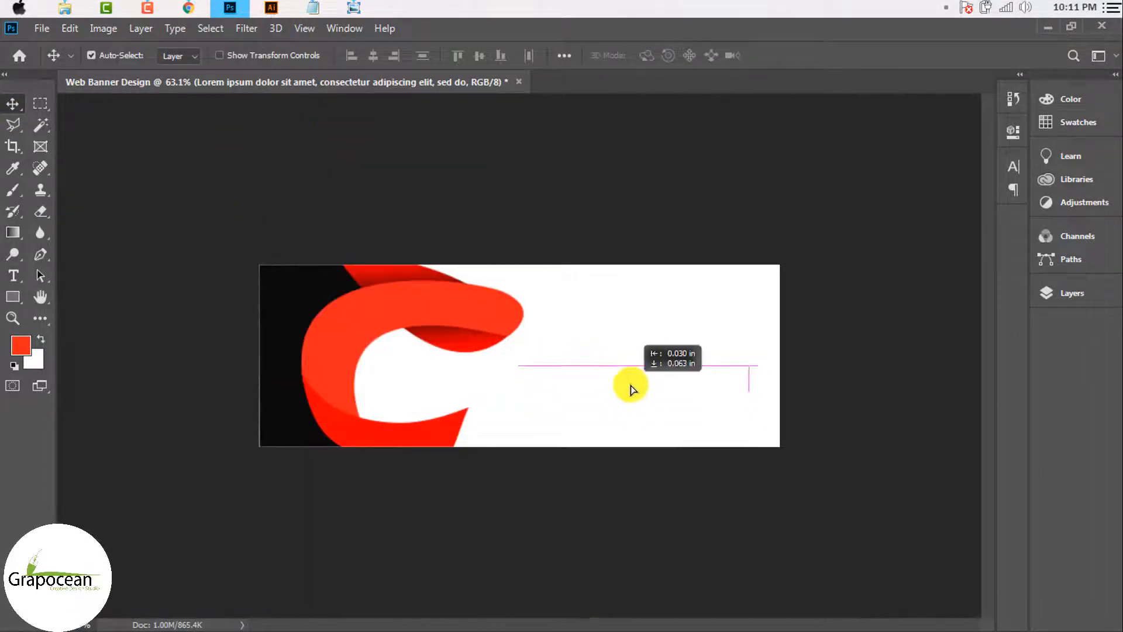
# Step: Colour all the paragraph text near-black #1e1e1e
pyautogui.click(13, 276)
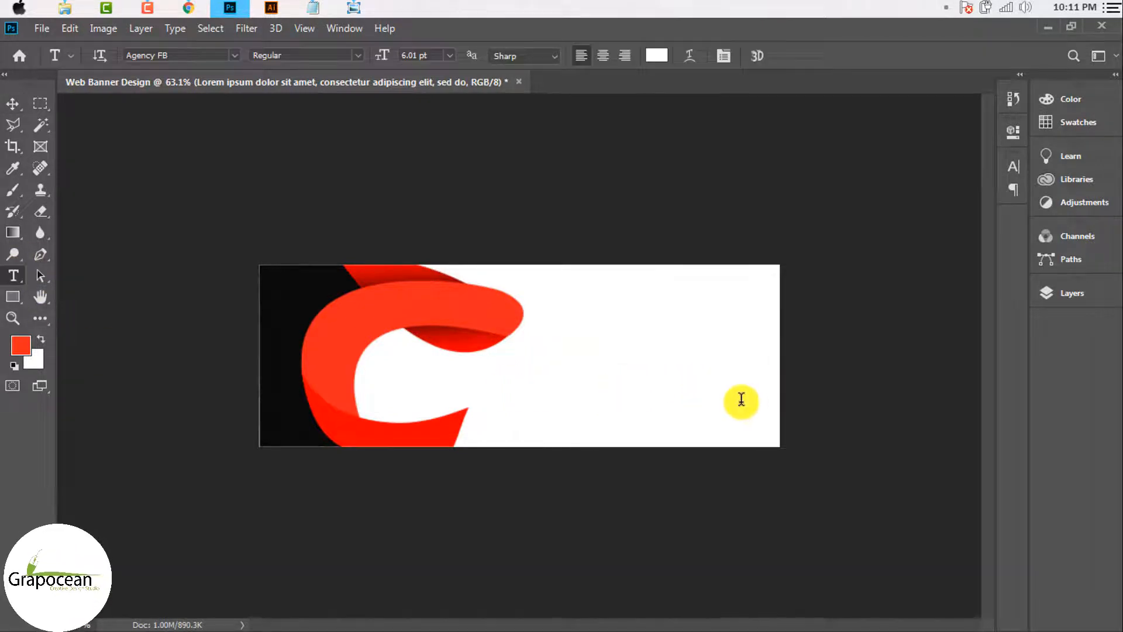
pyautogui.click(740, 396)
pyautogui.hotkey('ctrl', 'a')
pyautogui.click(669, 54)
pyautogui.moveTo(444, 325)
pyautogui.mouseDown()
pyautogui.moveTo(427, 334)
pyautogui.moveTo(436, 332)
pyautogui.mouseUp()
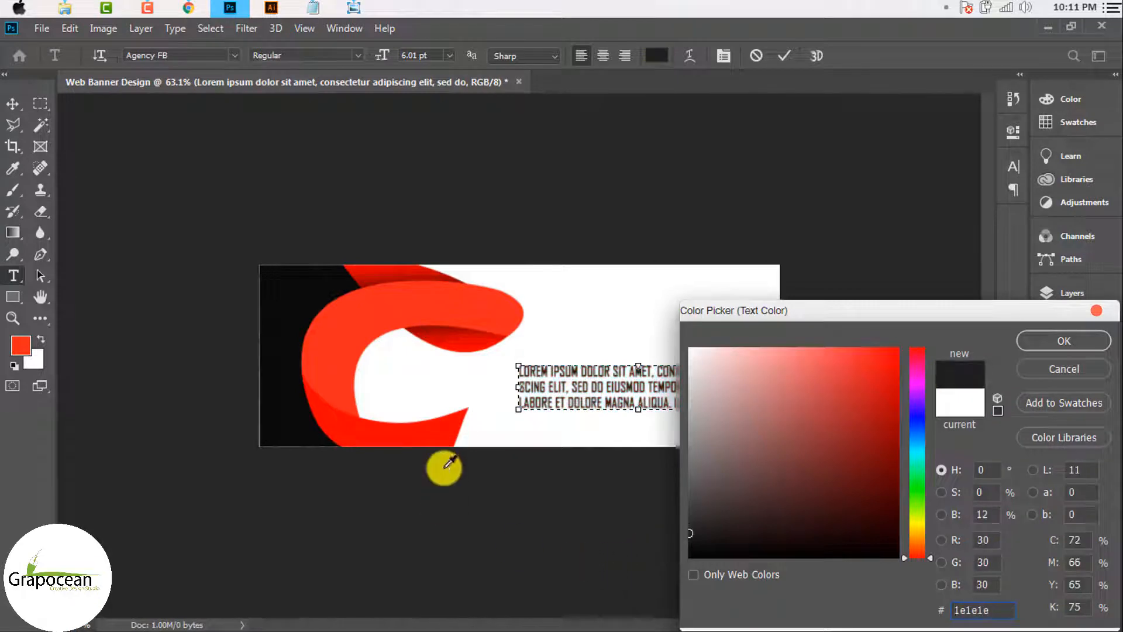
pyautogui.click(283, 296)
pyautogui.click(1056, 340)
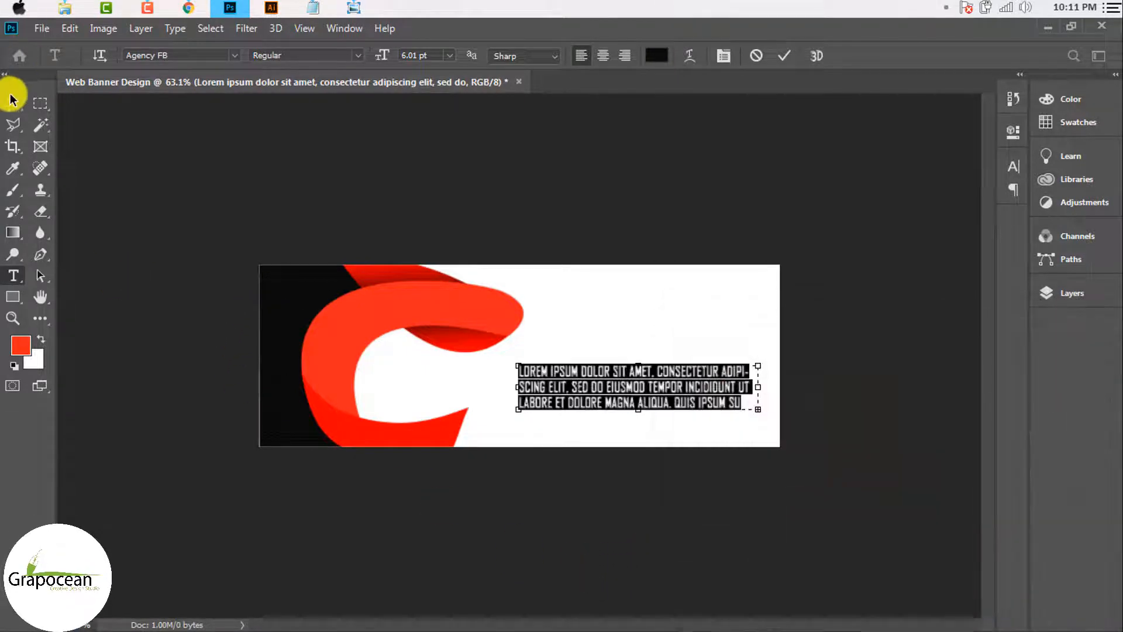
# Step: Widen the lorem ipsum paragraph box to the left and right so the text reflows
pyautogui.click(13, 103)
pyautogui.scroll(3, 647, 446)
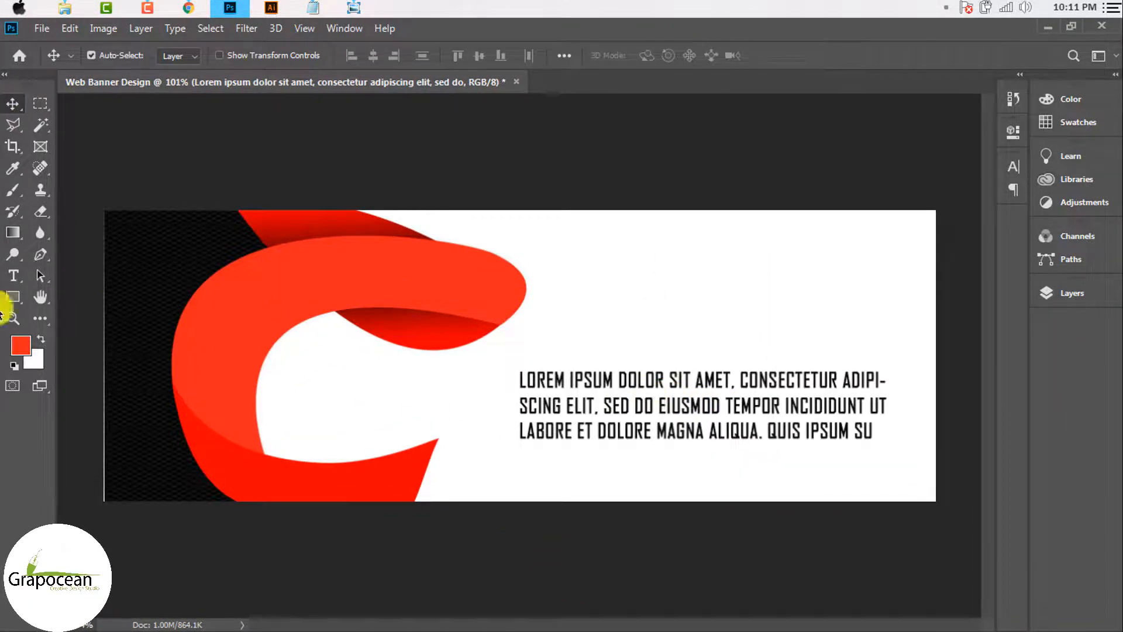
pyautogui.click(15, 280)
pyautogui.click(873, 432)
pyautogui.hotkey('ctrl', 'a')
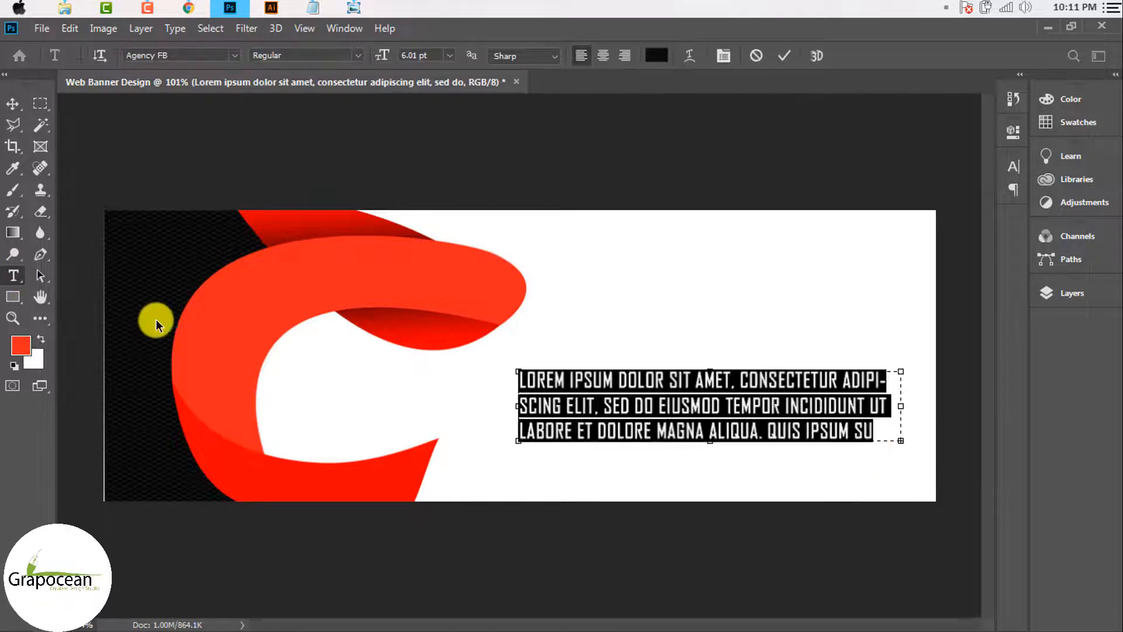
pyautogui.moveTo(387, 61); pyautogui.dragTo(384, 59)
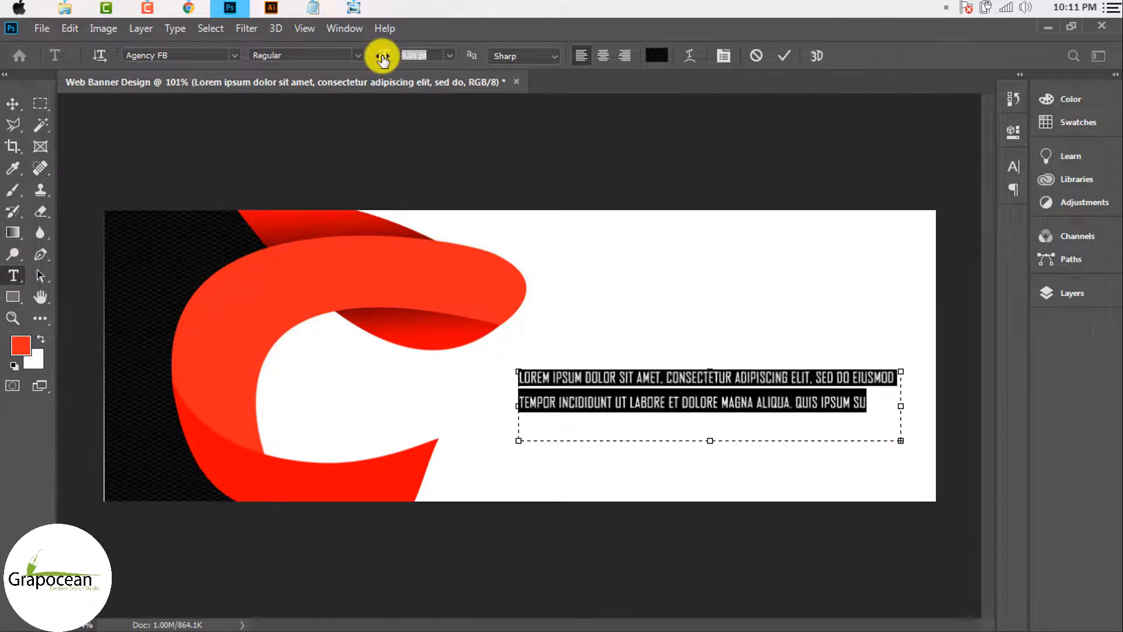
pyautogui.moveTo(710, 440); pyautogui.dragTo(734, 471)
pyautogui.click(872, 409)
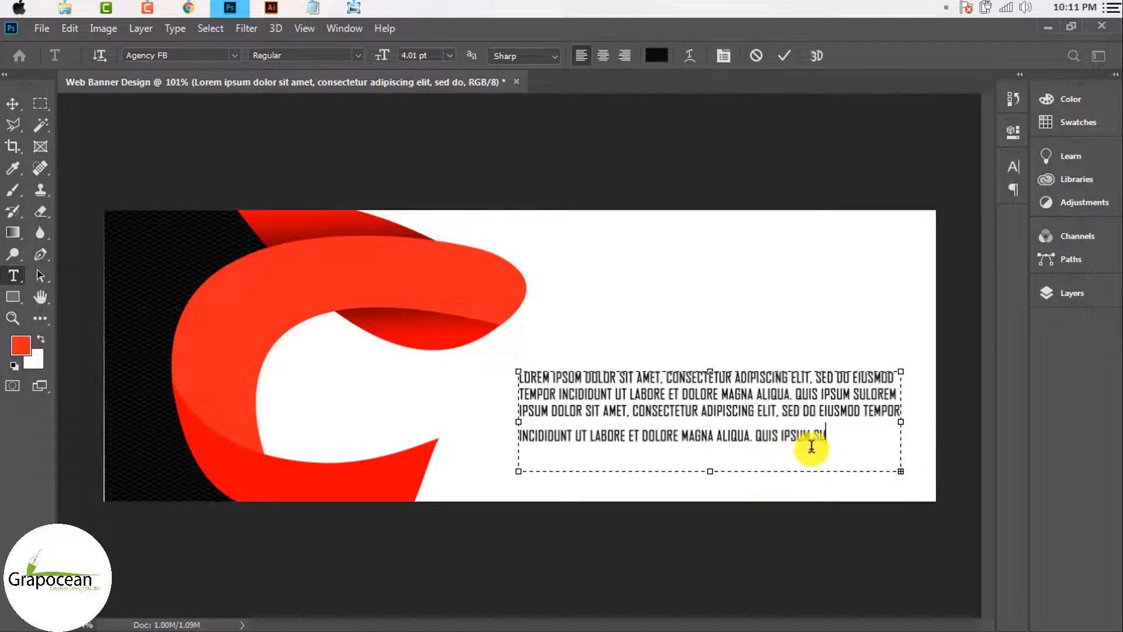
pyautogui.hotkey('ctrl', 'z')
pyautogui.moveTo(900, 426); pyautogui.dragTo(936, 426)
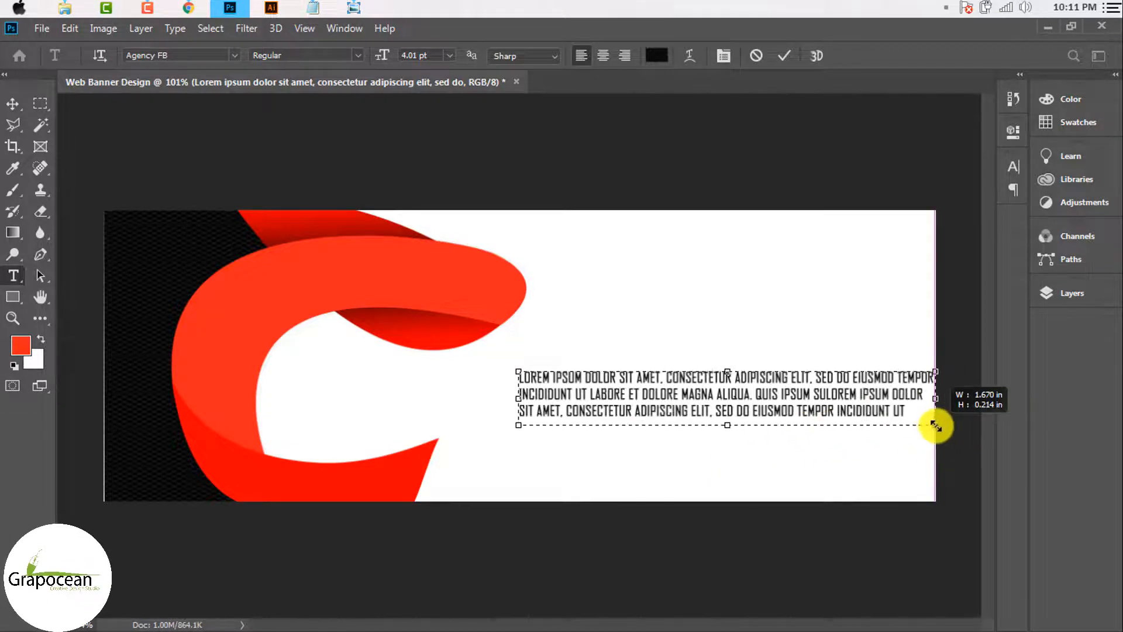
pyautogui.moveTo(519, 398); pyautogui.dragTo(446, 396)
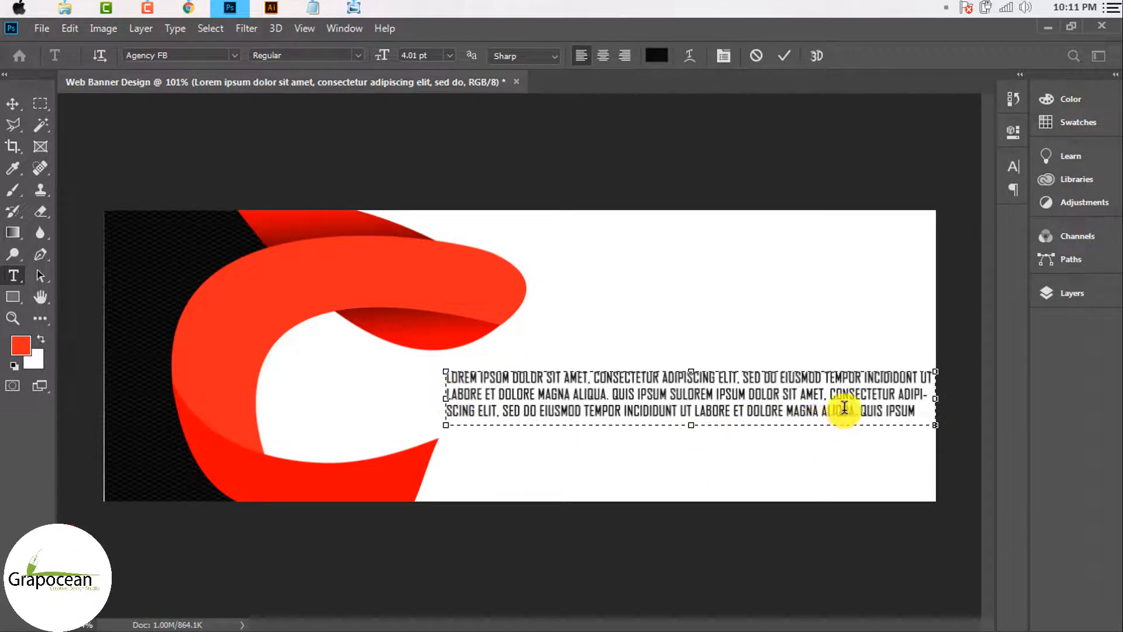
pyautogui.scroll(2, 807, 412)
pyautogui.scroll(-3, 807, 413)
pyautogui.moveTo(828, 389); pyautogui.dragTo(815, 388)
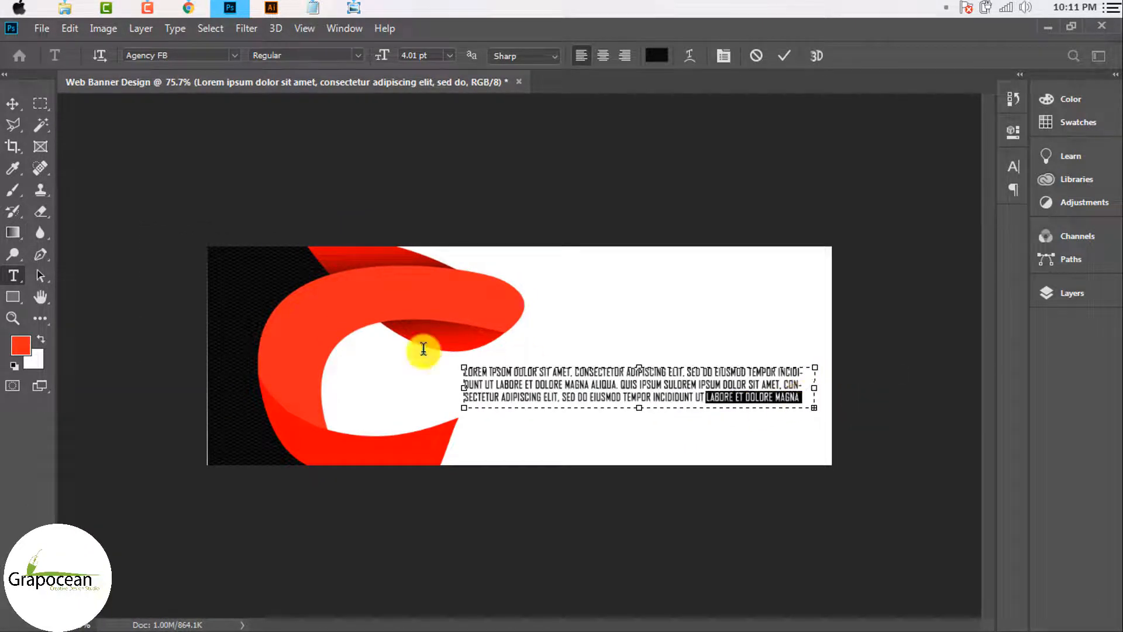
# Step: Centre-align the paragraph into three lines and reduce its font size to 4.01 pt
pyautogui.hotkey('ctrl', 'a')
pyautogui.hotkey('ctrl', 'shift', 'c')
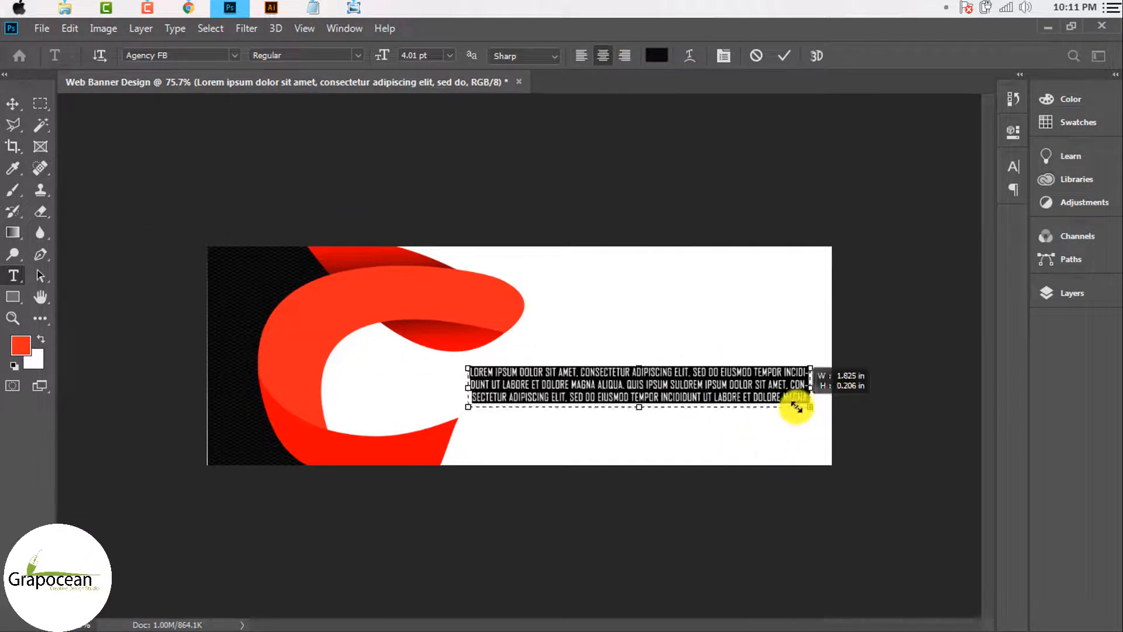
pyautogui.moveTo(797, 407); pyautogui.dragTo(785, 401)
pyautogui.click(405, 57)
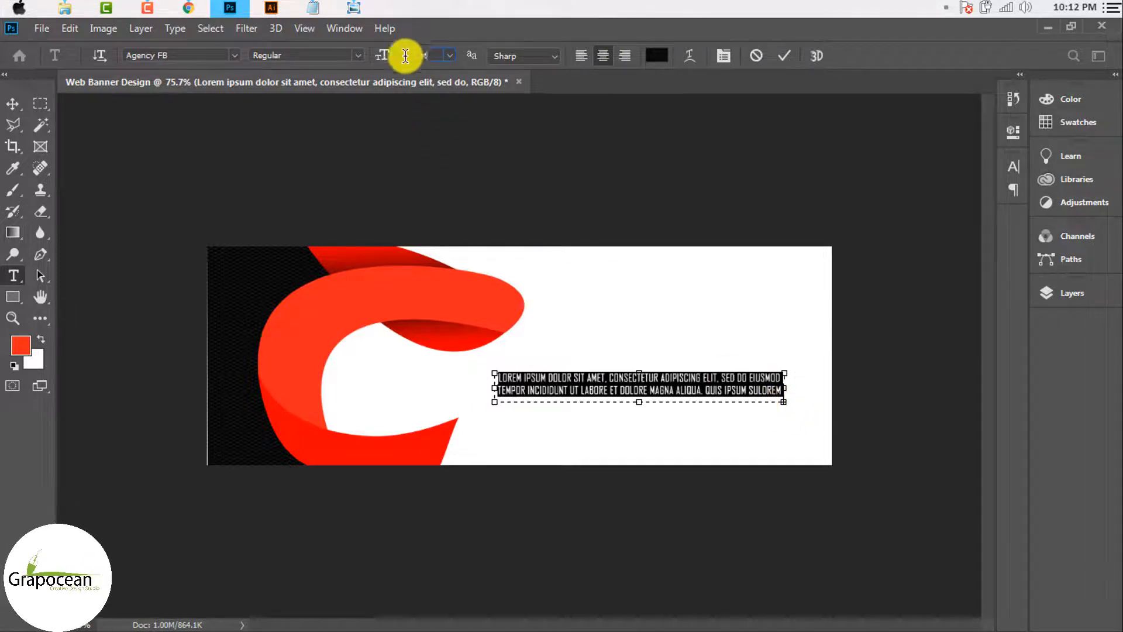
pyautogui.write('3')
pyautogui.click(13, 103)
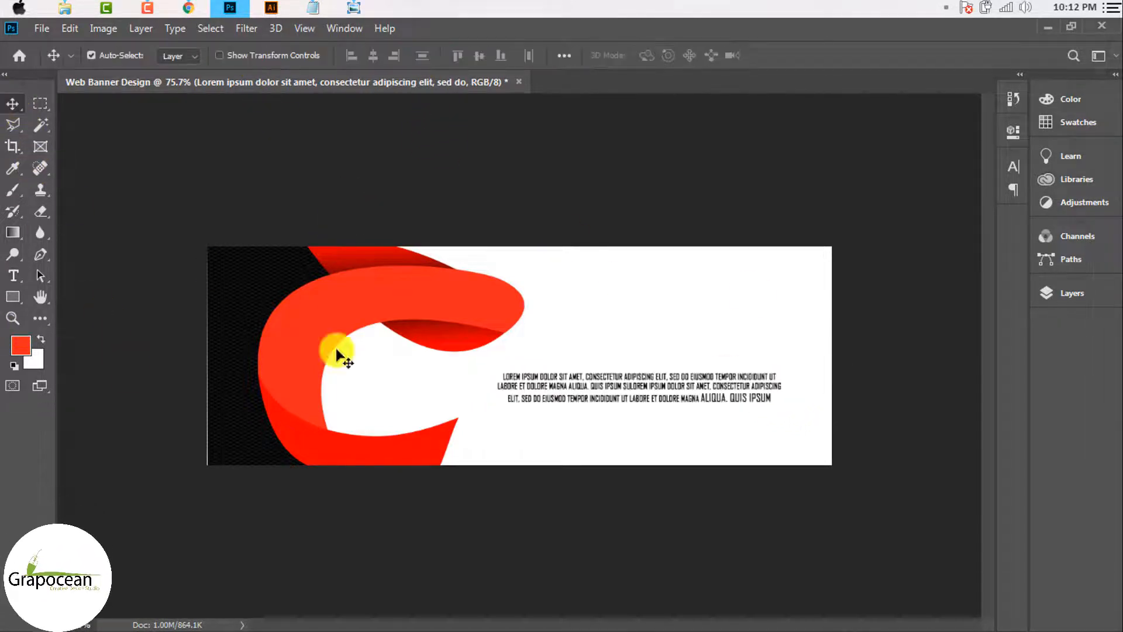
# Step: Nudge the lorem ipsum paragraph slightly to the right and down
pyautogui.scroll(3, 709, 389)
pyautogui.scroll(-3, 614, 394)
pyautogui.scroll(-2, 681, 411)
pyautogui.moveTo(691, 412)
pyautogui.mouseDown()
pyautogui.moveTo(690, 384)
pyautogui.moveTo(709, 409)
pyautogui.mouseUp()
pyautogui.scroll(2, 709, 409)
pyautogui.scroll(2, 702, 408)
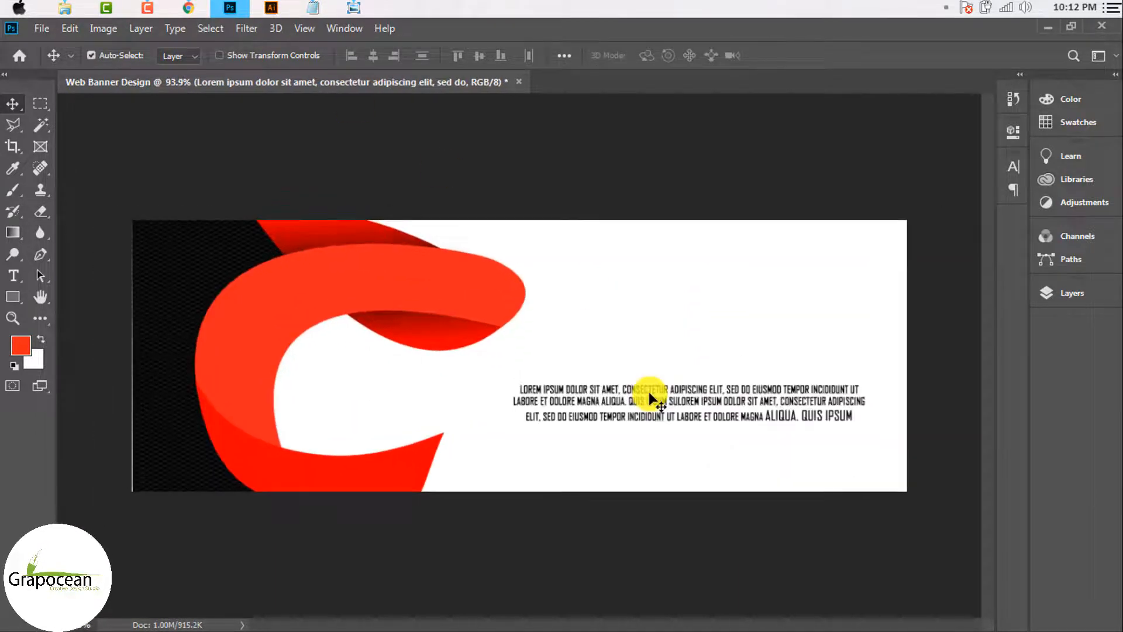
# Step: Select the dark left panel's layer, then drag the paragraph down toward the banner's bottom edge beside the C logo
pyautogui.click(173, 444)
pyautogui.scroll(3, 158, 468)
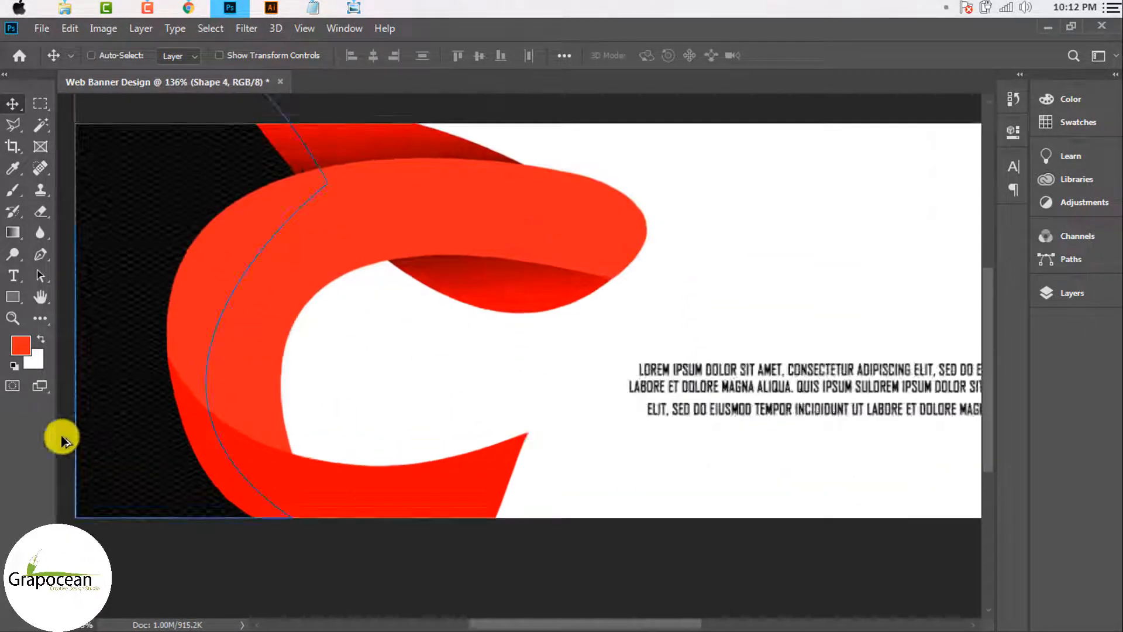
pyautogui.scroll(-6, 150, 469)
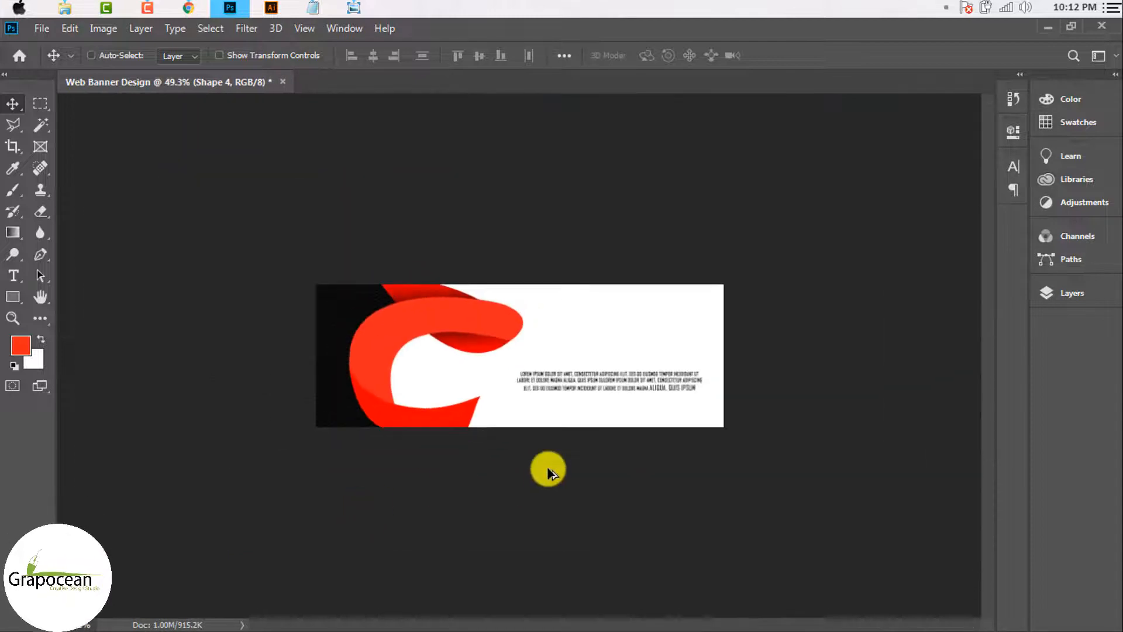
pyautogui.scroll(5, 608, 416)
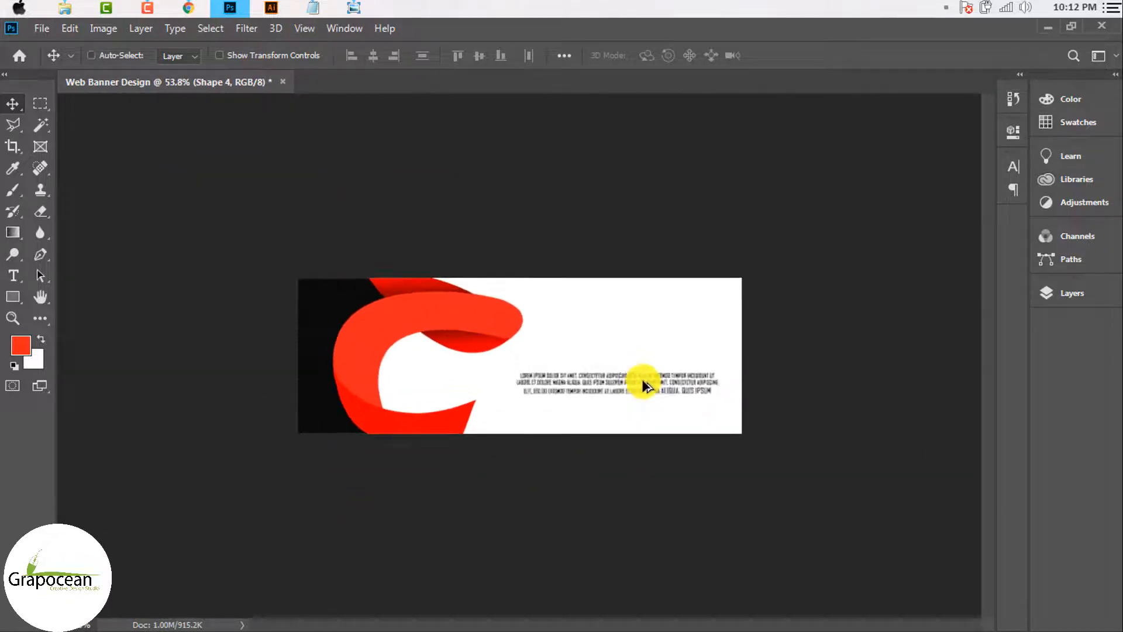
pyautogui.scroll(-1, 571, 376)
pyautogui.moveTo(690, 408); pyautogui.dragTo(687, 458)
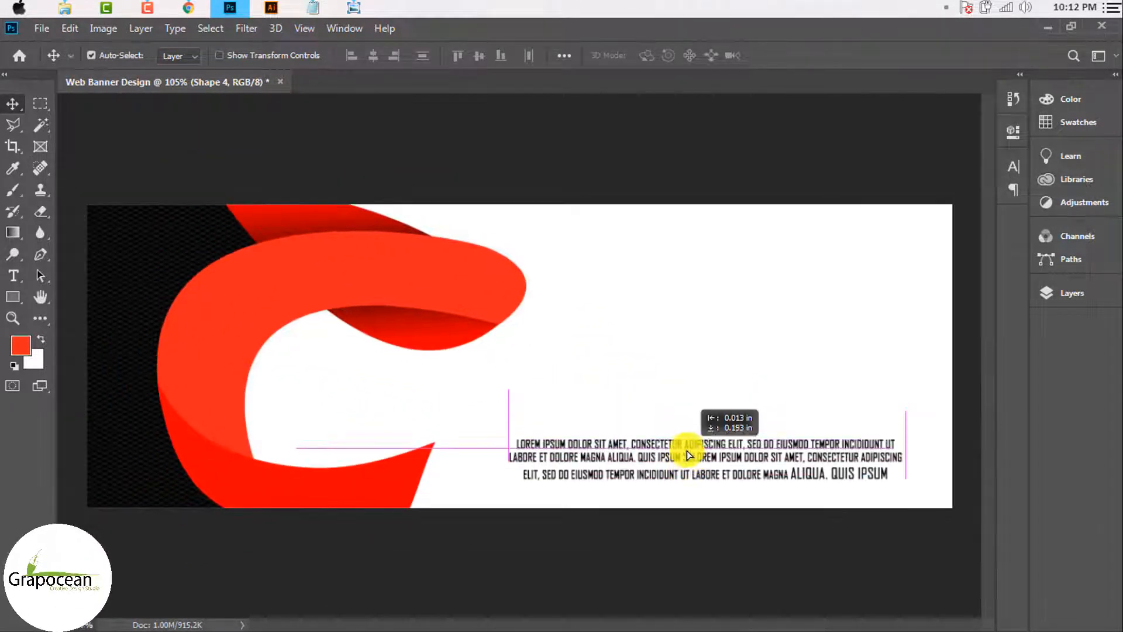
pyautogui.scroll(-3, 618, 440)
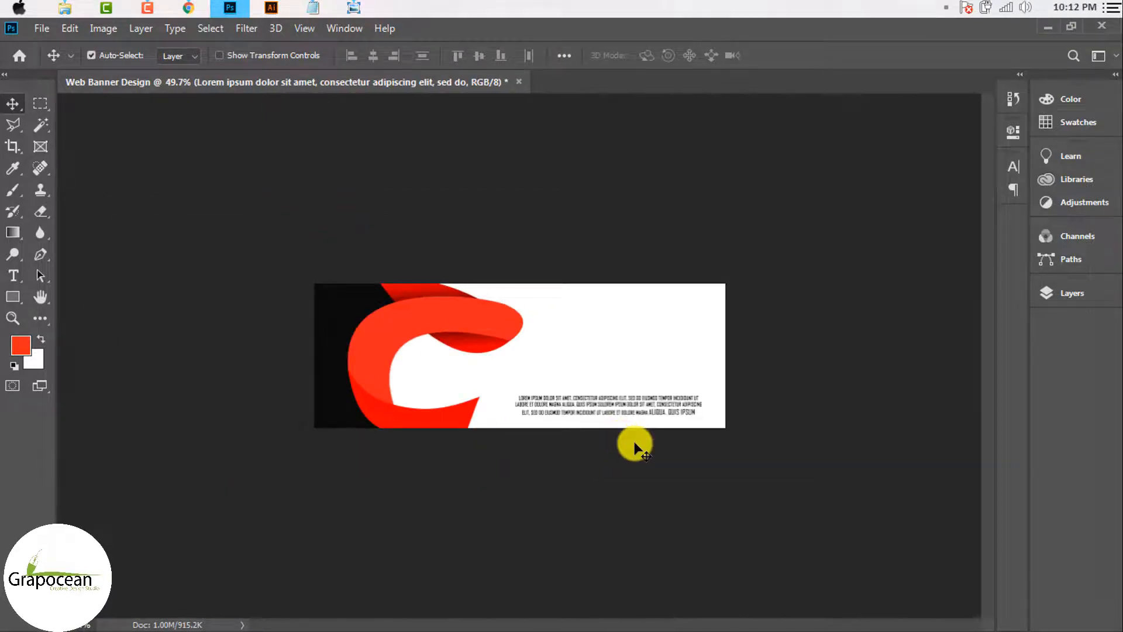
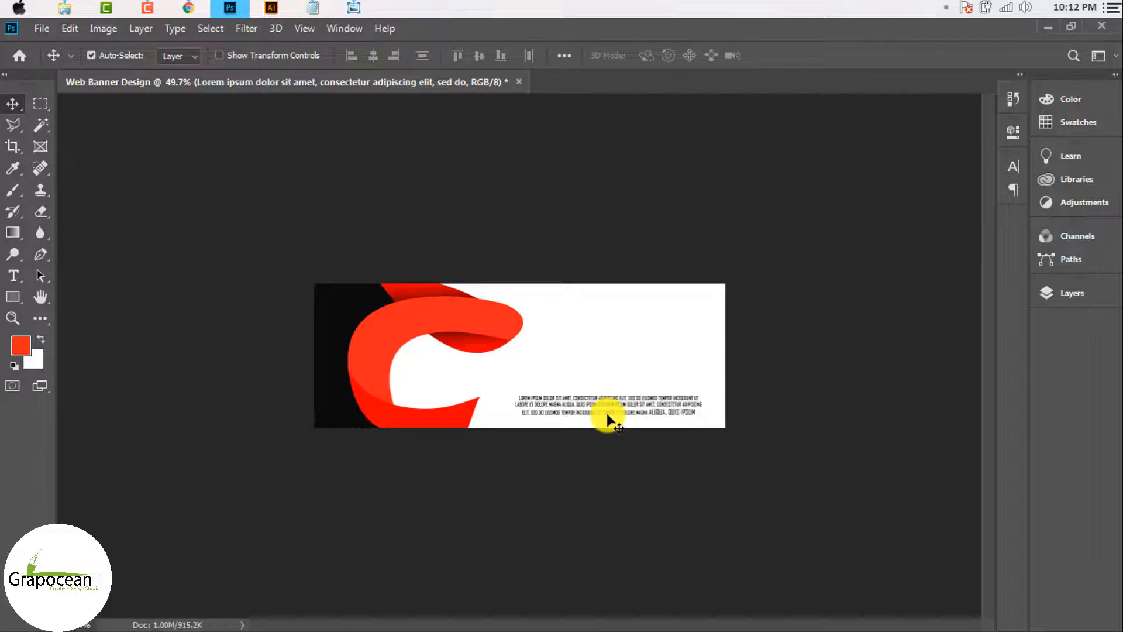
# Step: Start File > Open and browse the local disk into Graphic Design > Stock image
pyautogui.scroll(2, 654, 418)
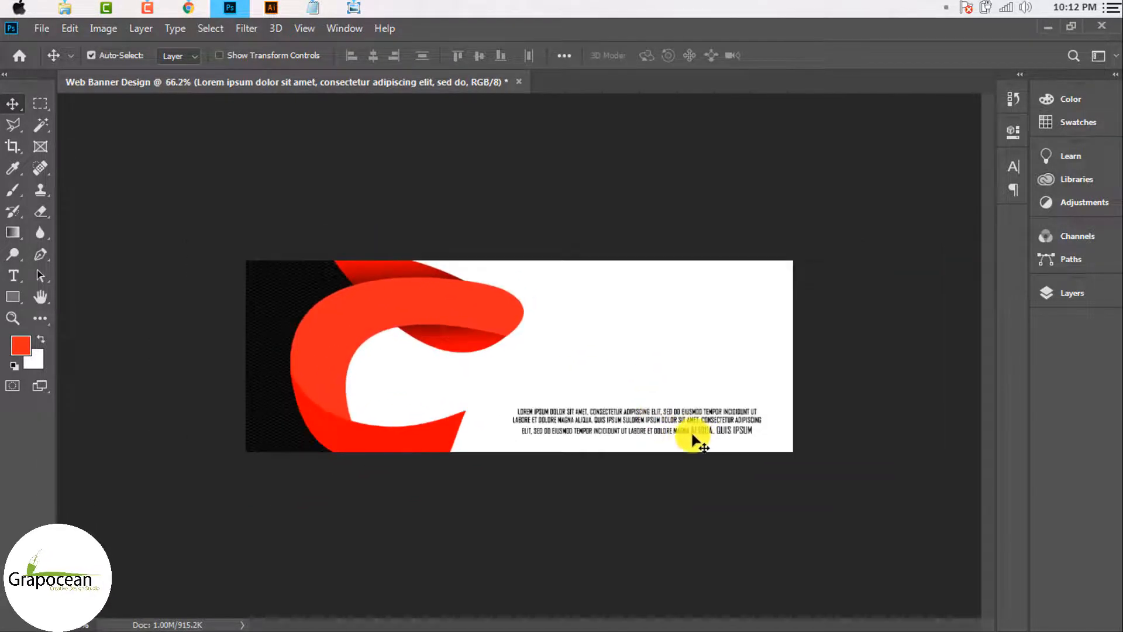
pyautogui.scroll(3, 691, 433)
pyautogui.scroll(-3, 692, 433)
pyautogui.scroll(3, 742, 454)
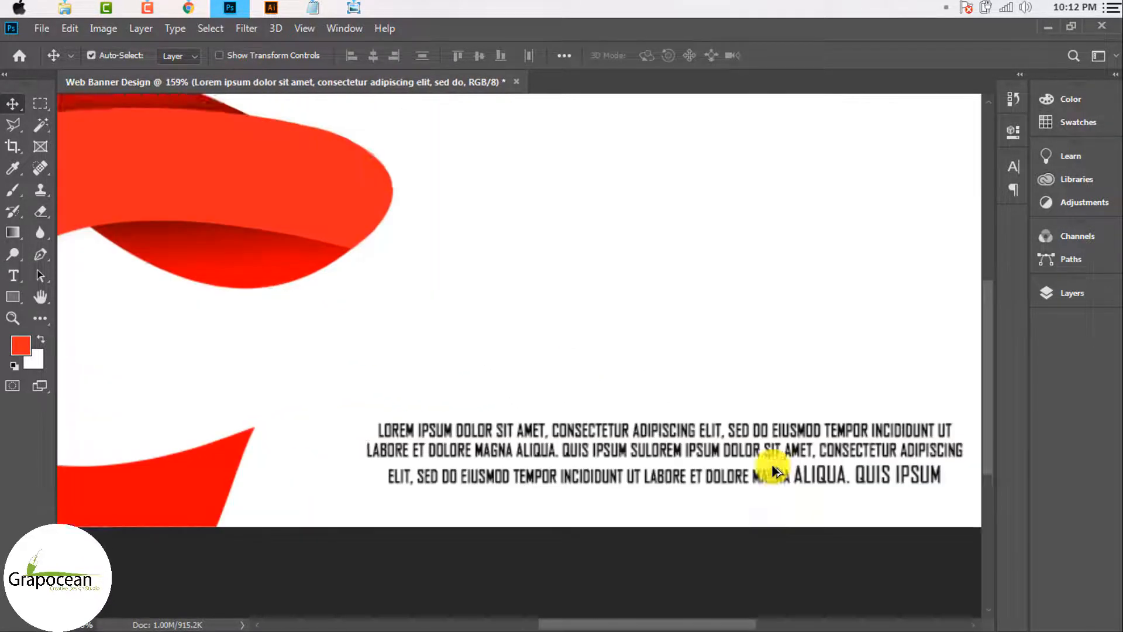
pyautogui.scroll(-2, 760, 462)
pyautogui.scroll(-4, 731, 449)
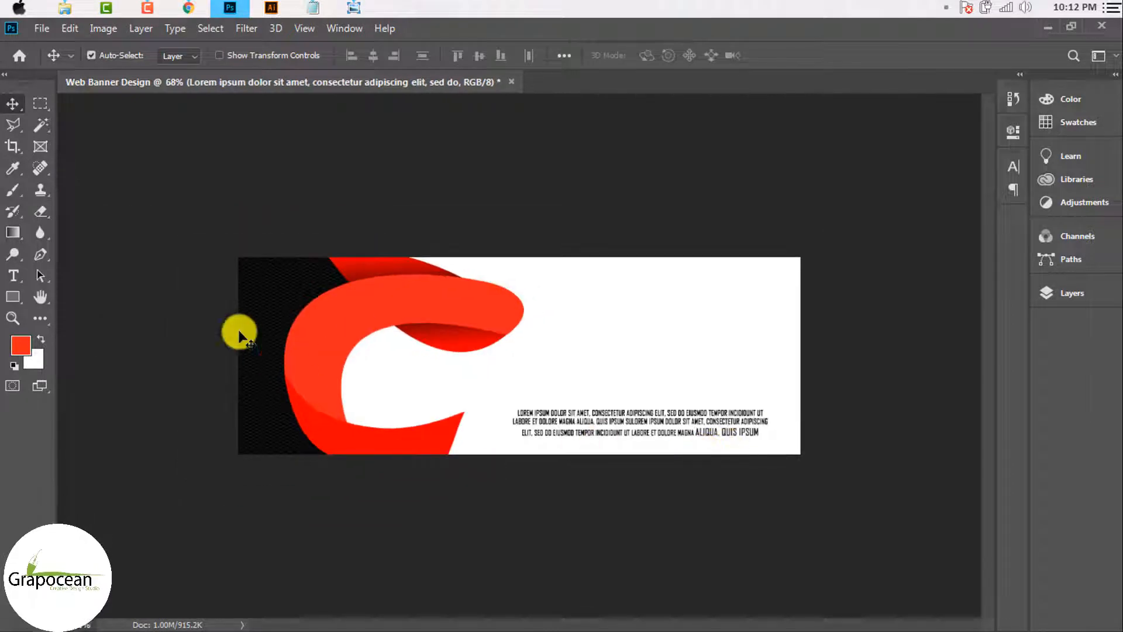
pyautogui.click(42, 29)
pyautogui.click(55, 58)
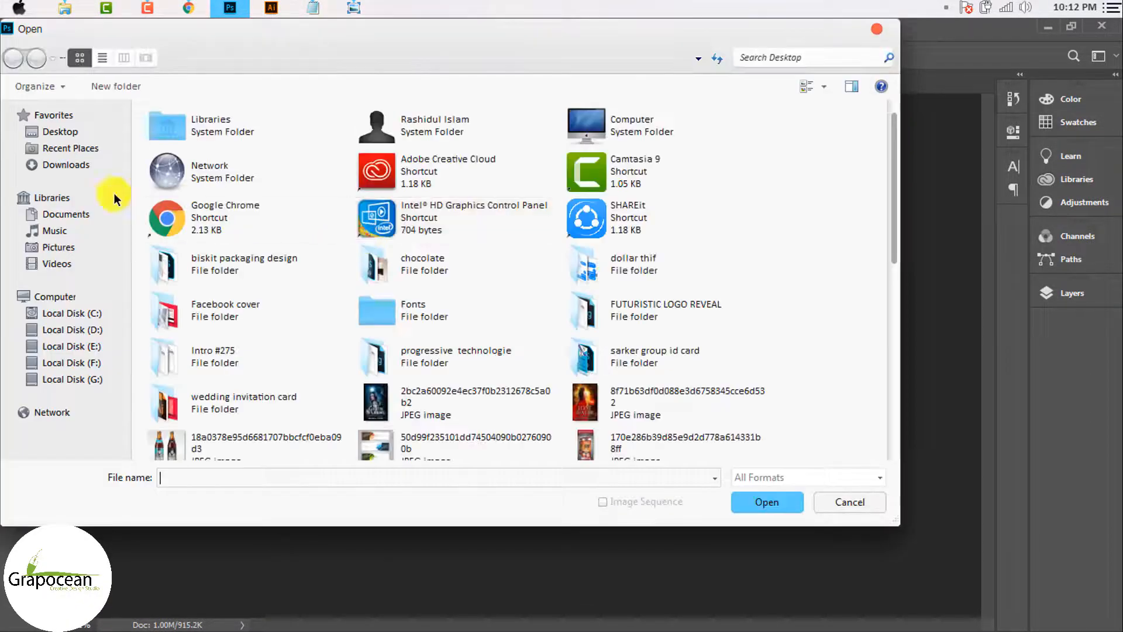
pyautogui.click(23, 377)
pyautogui.doubleClick(243, 266)
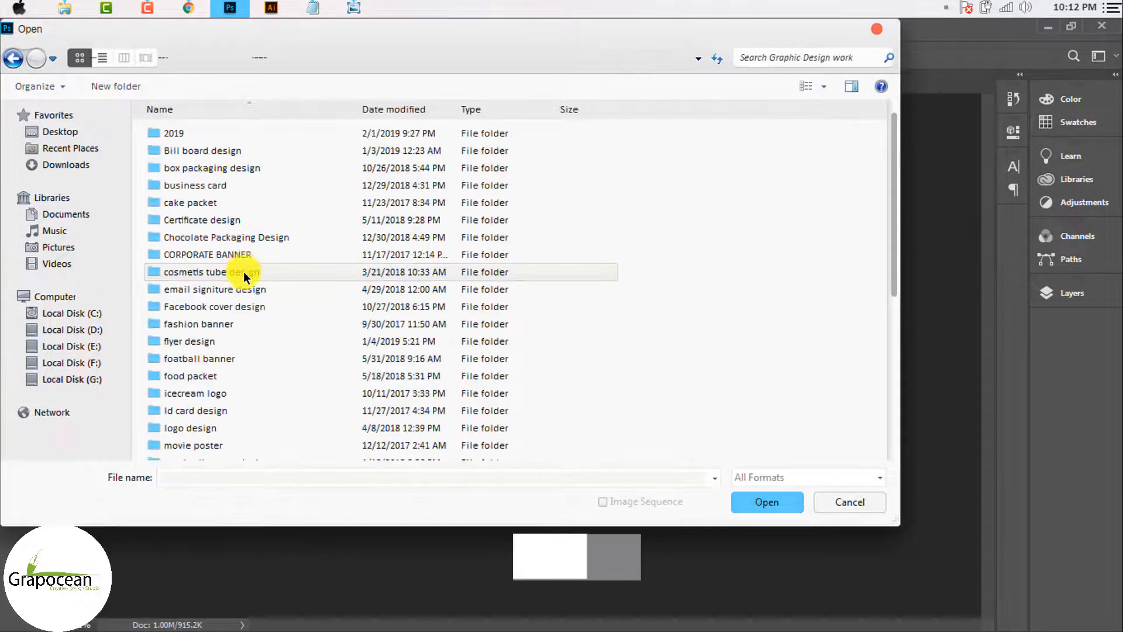
pyautogui.scroll(-5, 258, 327)
pyautogui.doubleClick(226, 296)
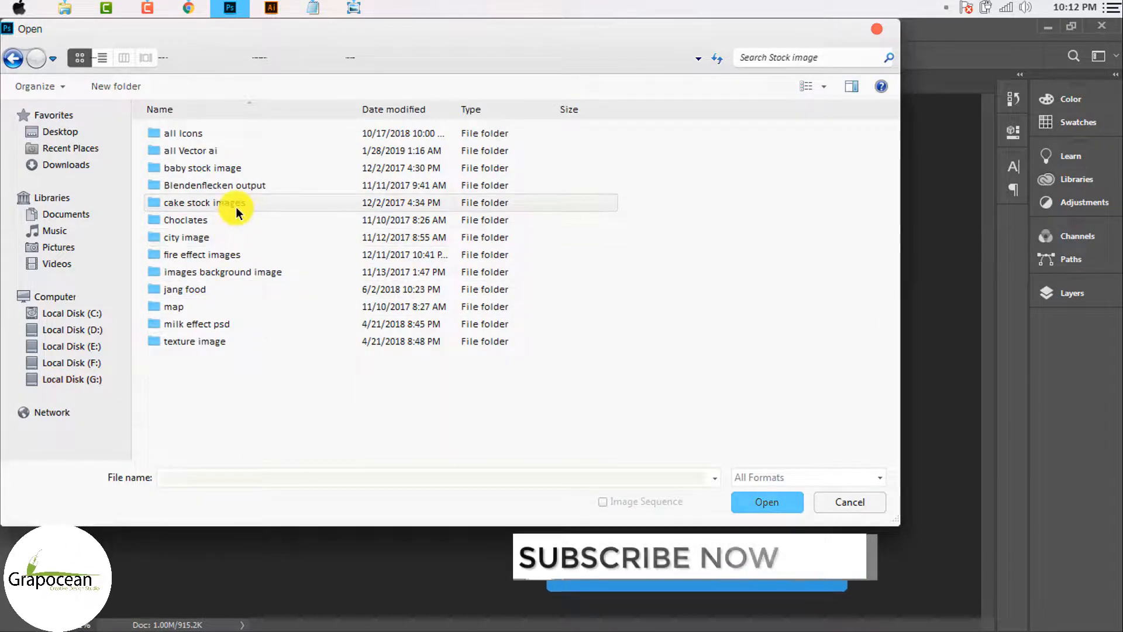
# Step: Browse through all Icons and the 159586 icon compilation into its png folder
pyautogui.click(227, 255)
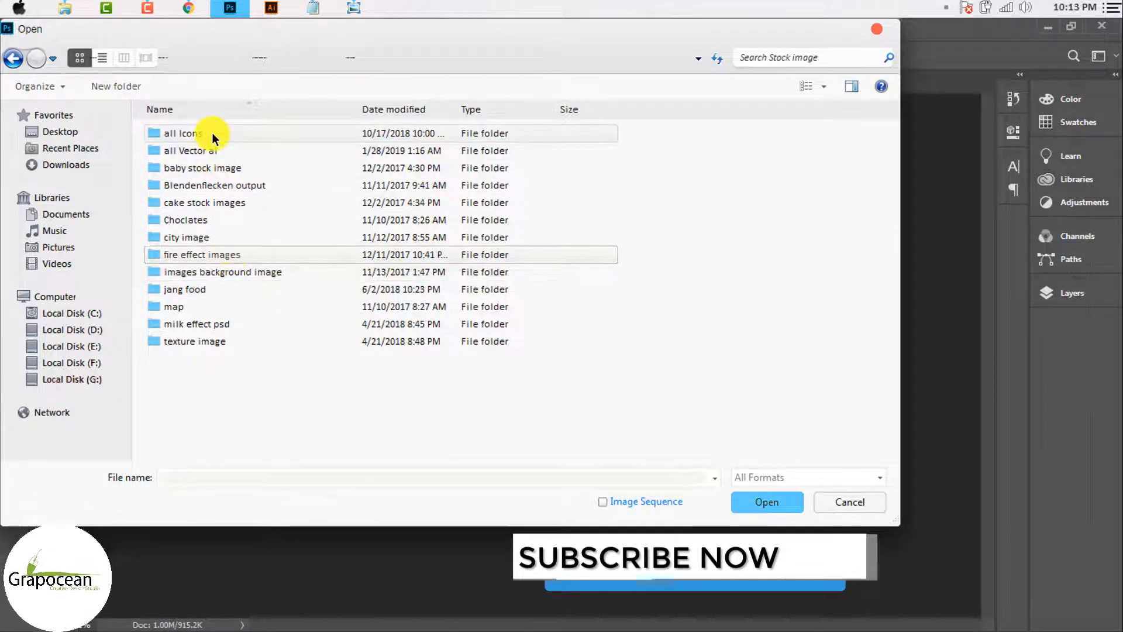
pyautogui.doubleClick(212, 134)
pyautogui.doubleClick(283, 254)
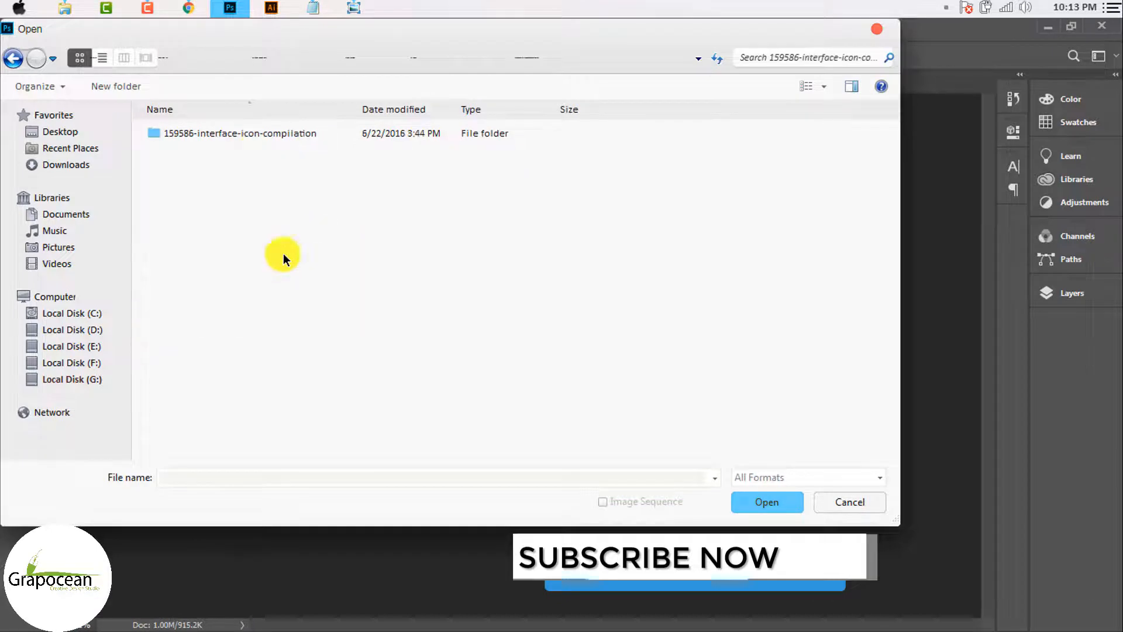
pyautogui.doubleClick(264, 133)
pyautogui.doubleClick(235, 183)
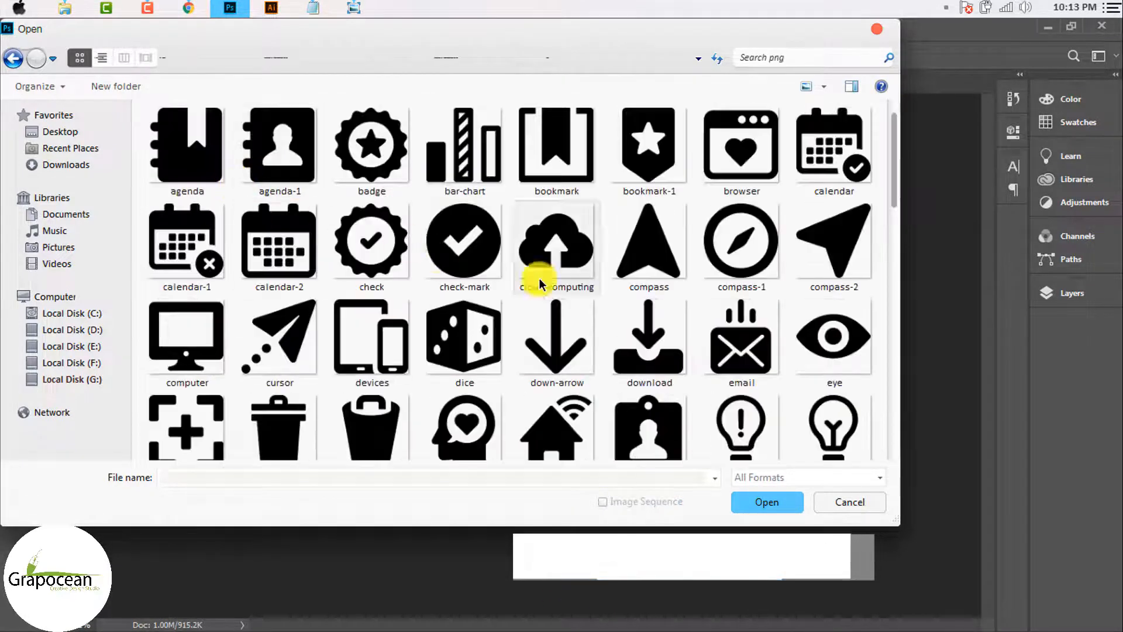
# Step: Select the check, badge, compass-1 and internet icons and open all four
pyautogui.click(366, 245)
pyautogui.keyDown('ctrl'); pyautogui.click(370, 121); pyautogui.keyUp('ctrl')
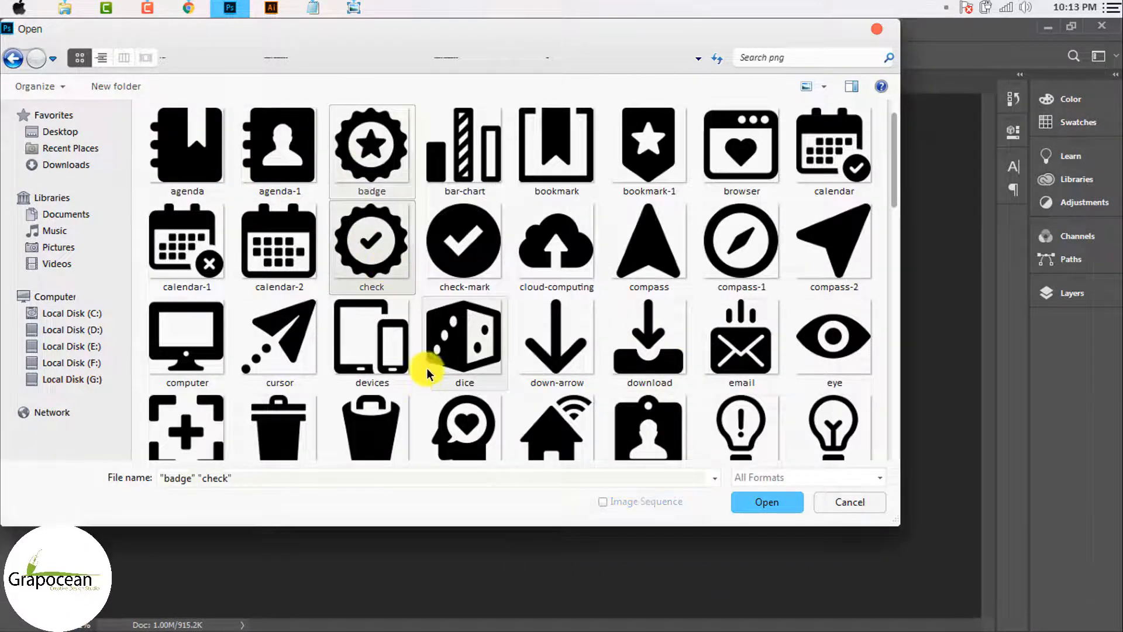
pyautogui.keyDown('ctrl'); pyautogui.click(713, 259); pyautogui.keyUp('ctrl')
pyautogui.scroll(-2, 652, 333)
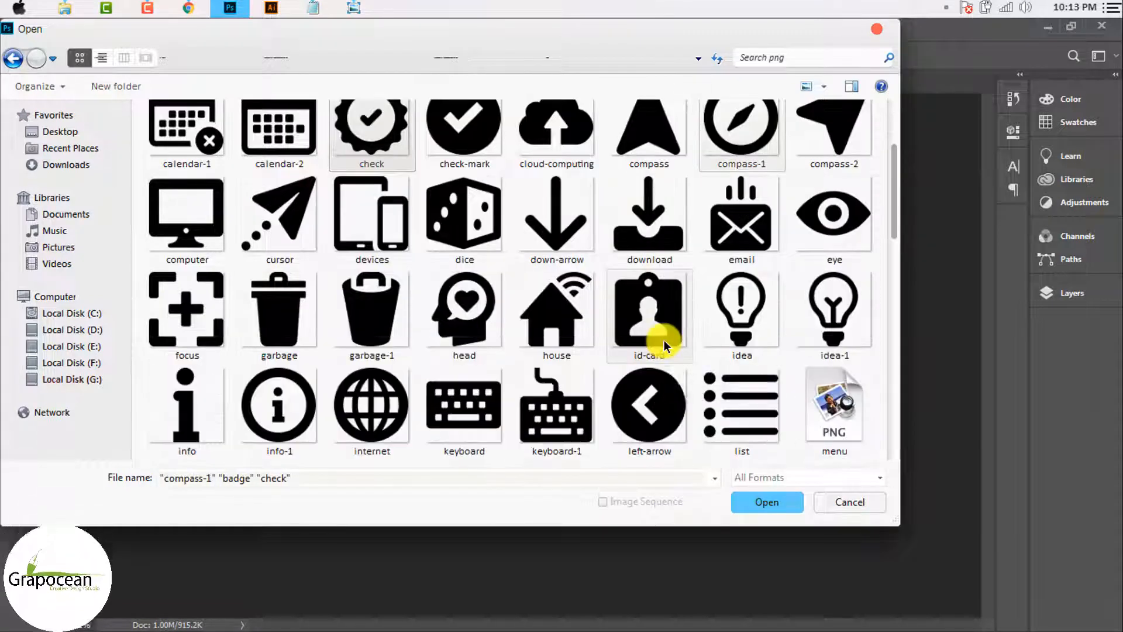
pyautogui.keyDown('ctrl'); pyautogui.click(372, 405); pyautogui.keyUp('ctrl')
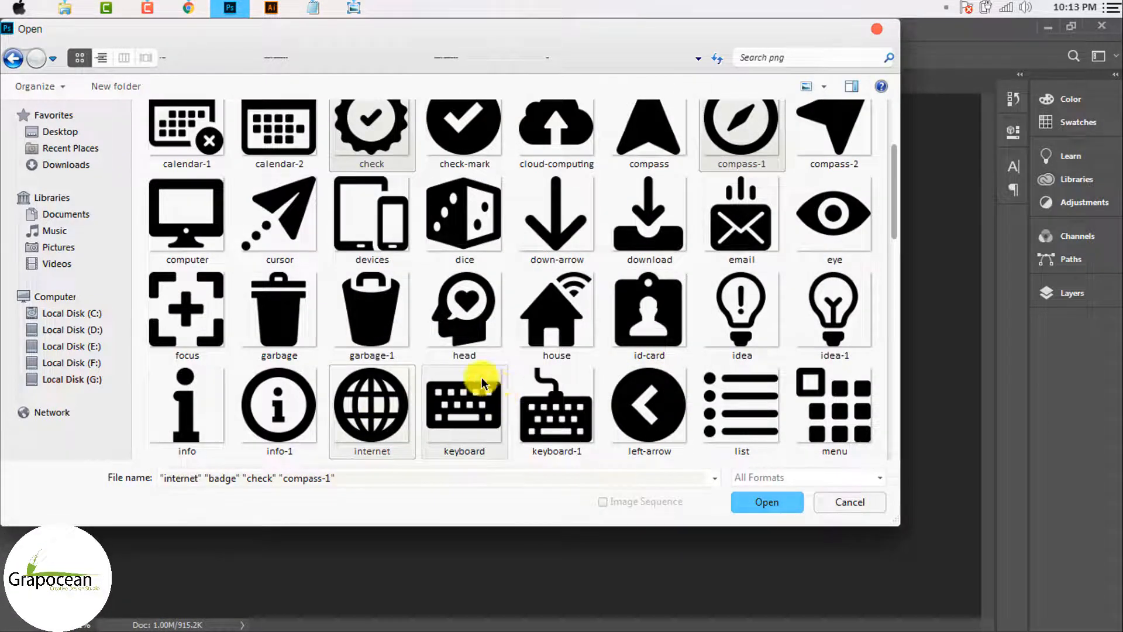
pyautogui.scroll(-5, 482, 384)
pyautogui.scroll(-2, 461, 343)
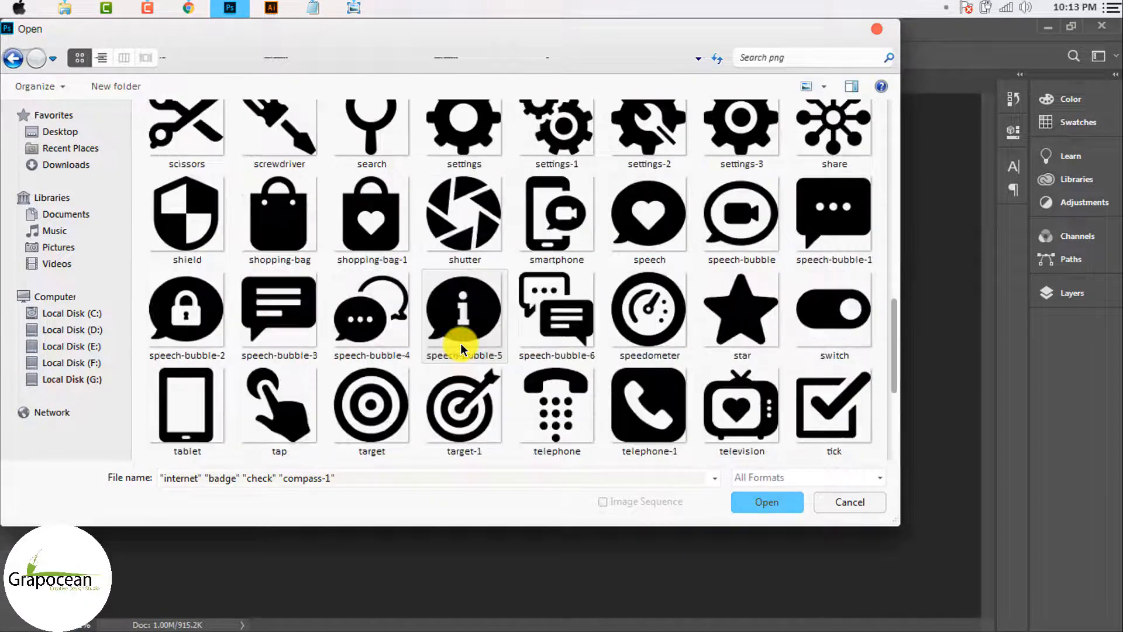
pyautogui.scroll(-2, 461, 343)
pyautogui.scroll(10, 461, 342)
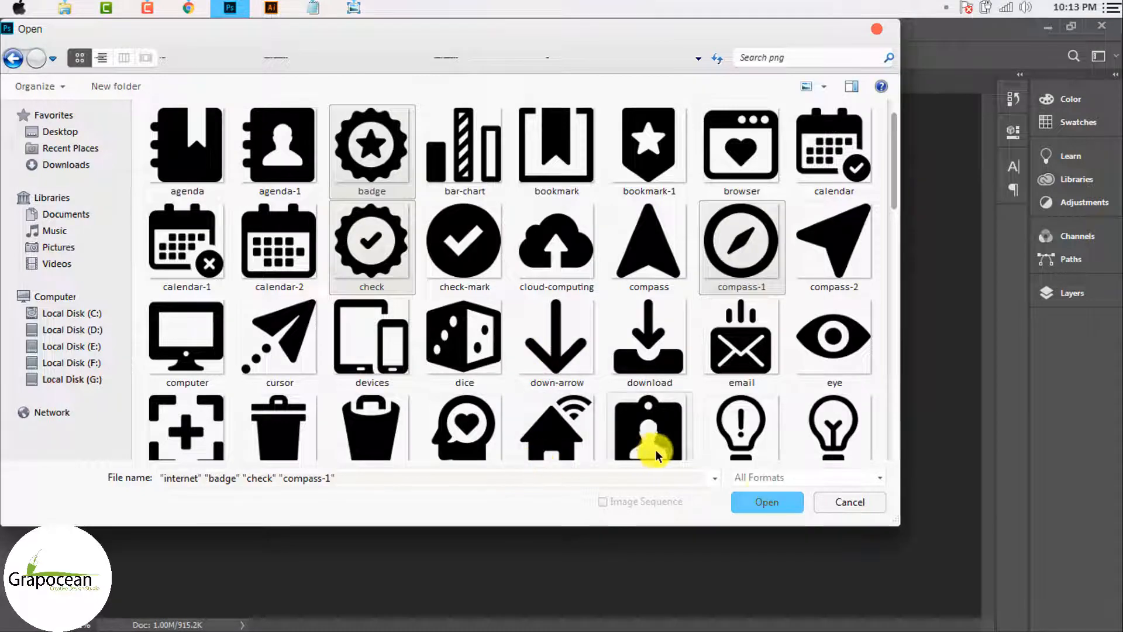
pyautogui.click(760, 507)
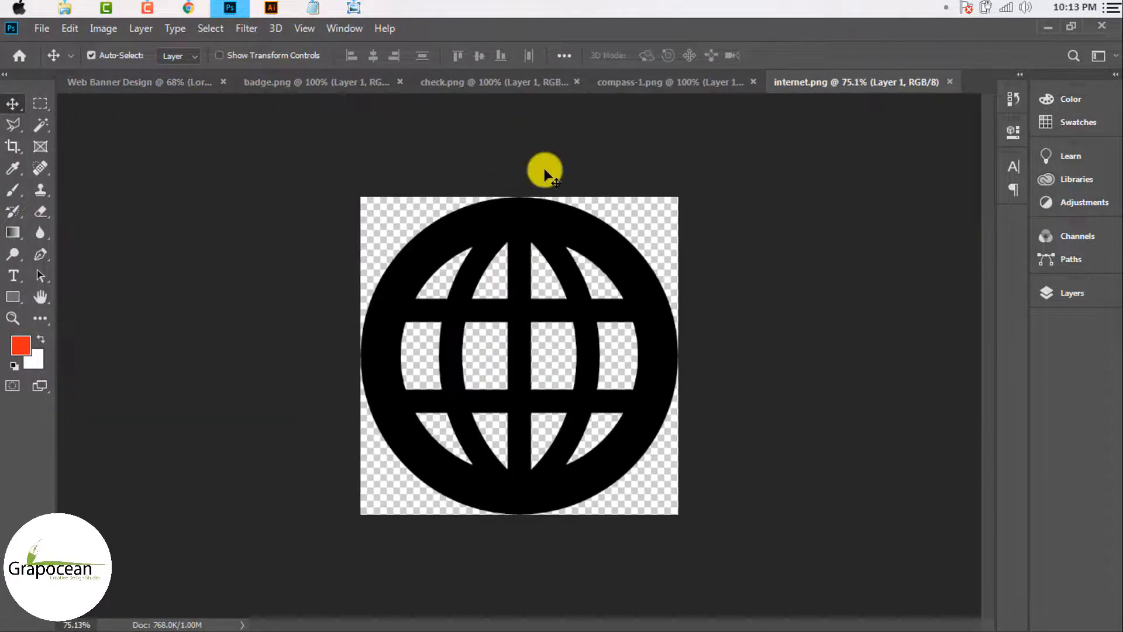
# Step: Place the globe icon on the banner, shrink it to icon size and move it up
pyautogui.moveTo(544, 170); pyautogui.dragTo(613, 352)
pyautogui.hotkey('ctrl', 't')
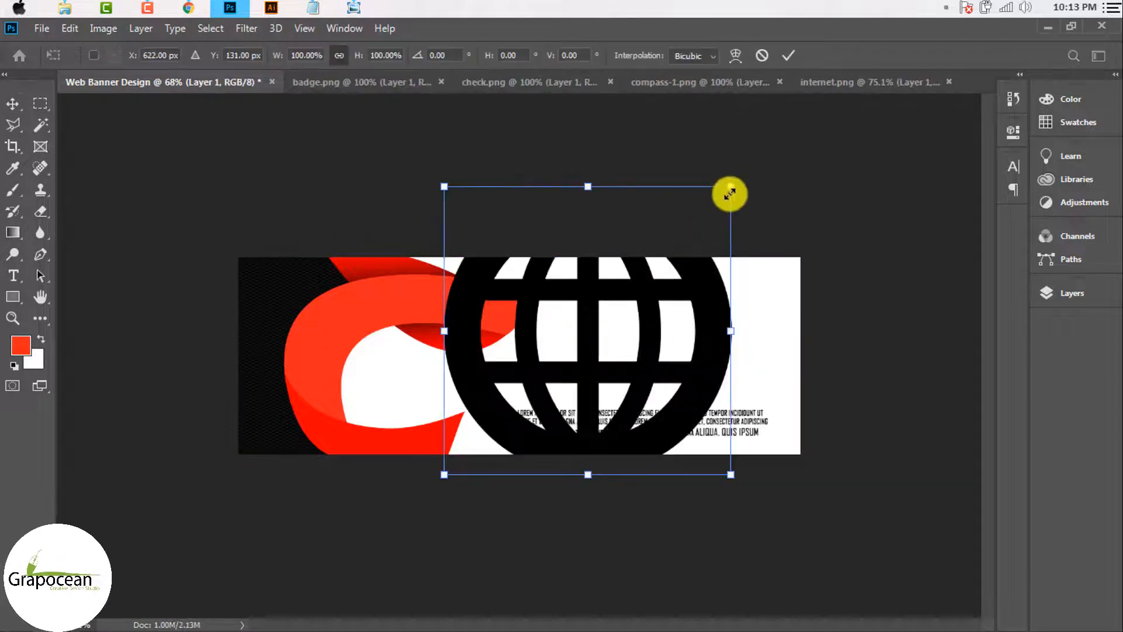
pyautogui.moveTo(728, 193); pyautogui.dragTo(626, 340)
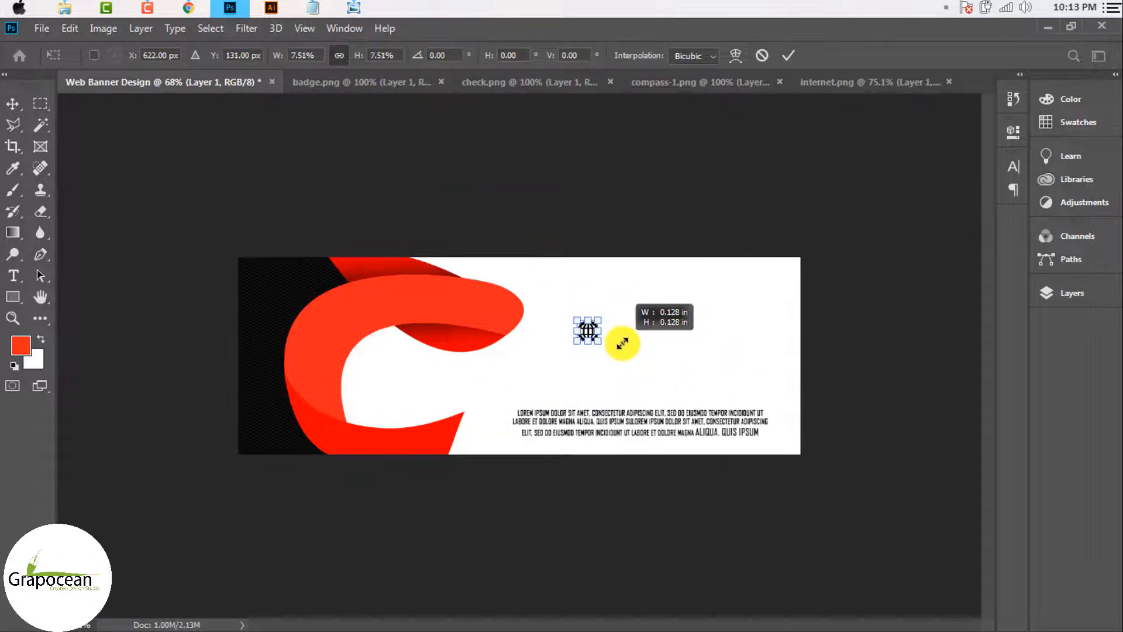
pyautogui.click(788, 55)
pyautogui.scroll(3, 576, 351)
pyautogui.moveTo(637, 287)
pyautogui.mouseDown()
pyautogui.moveTo(657, 284)
pyautogui.moveTo(642, 279)
pyautogui.mouseUp()
pyautogui.hotkey('ctrl', 't')
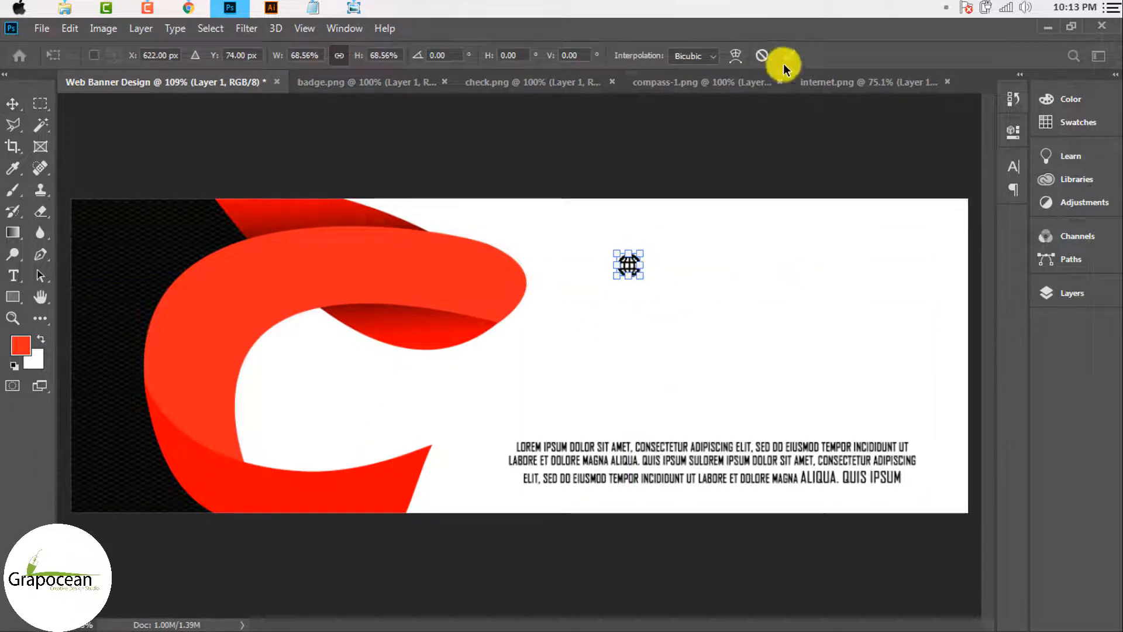
pyautogui.click(788, 55)
pyautogui.scroll(-3, 677, 301)
# Step: Bring the star badge onto the banner and shrink it to icon size
pyautogui.click(388, 85)
pyautogui.moveTo(522, 347); pyautogui.dragTo(602, 333)
pyautogui.hotkey('ctrl', 't')
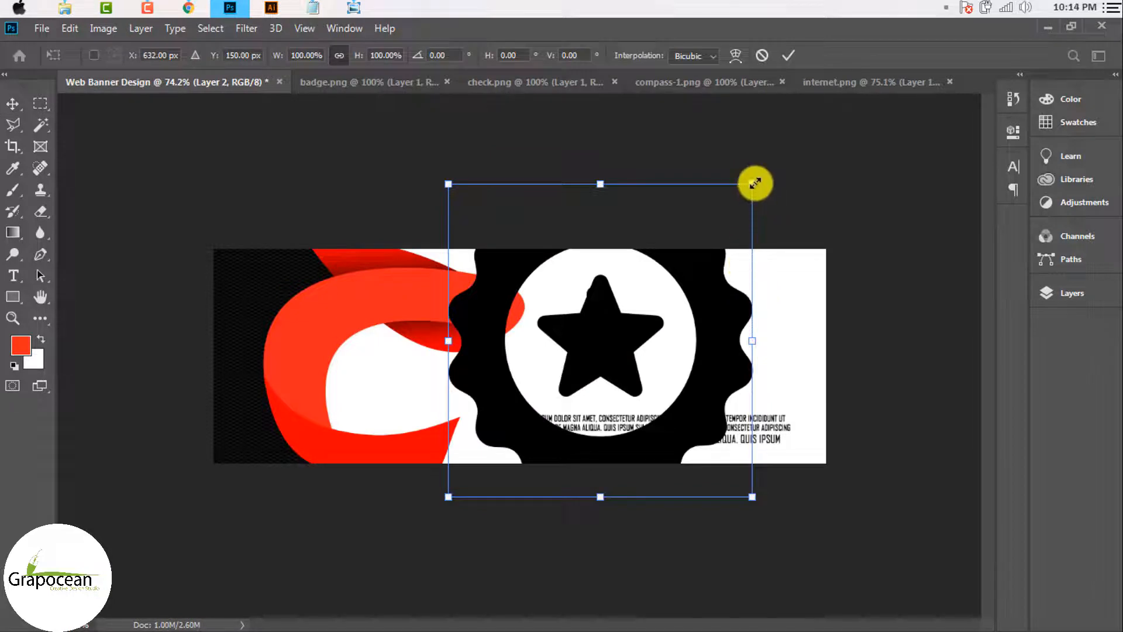
pyautogui.moveTo(755, 184); pyautogui.dragTo(633, 345)
pyautogui.click(789, 55)
pyautogui.scroll(3, 622, 381)
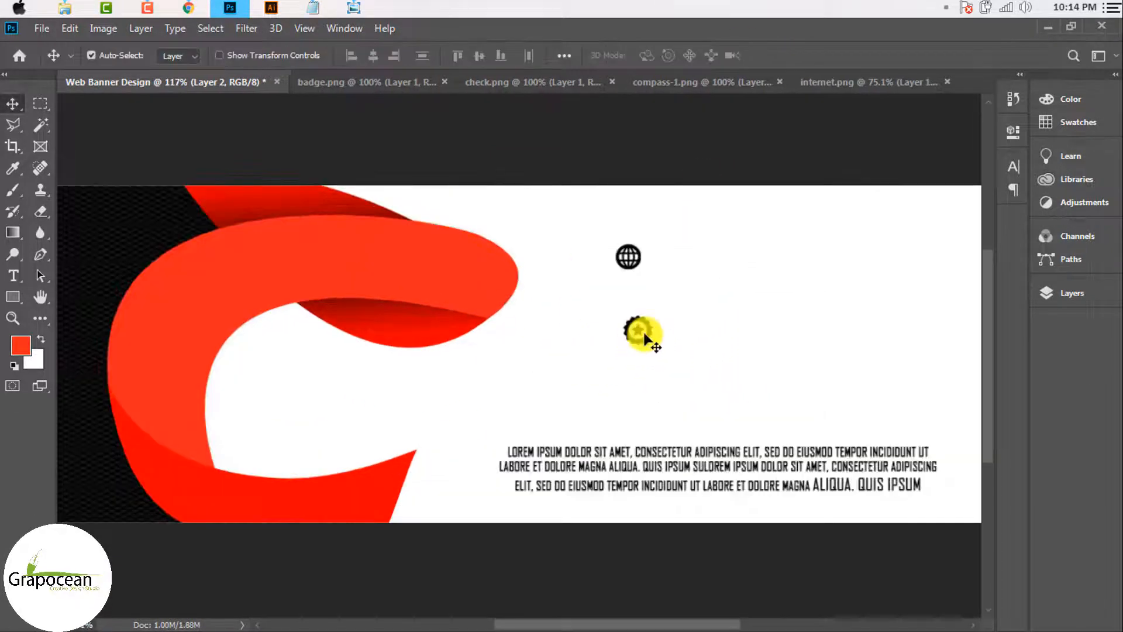
pyautogui.hotkey('ctrl', 'z')
pyautogui.scroll(-3, 667, 328)
pyautogui.hotkey('ctrl', 't')
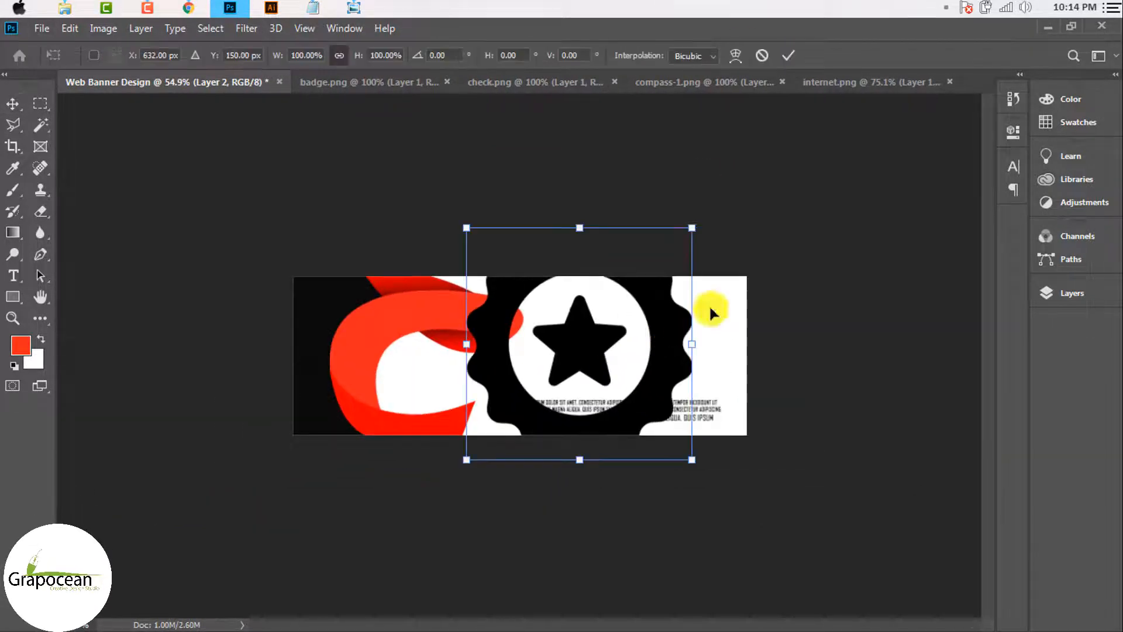
pyautogui.moveTo(694, 229); pyautogui.dragTo(615, 358)
pyautogui.click(788, 55)
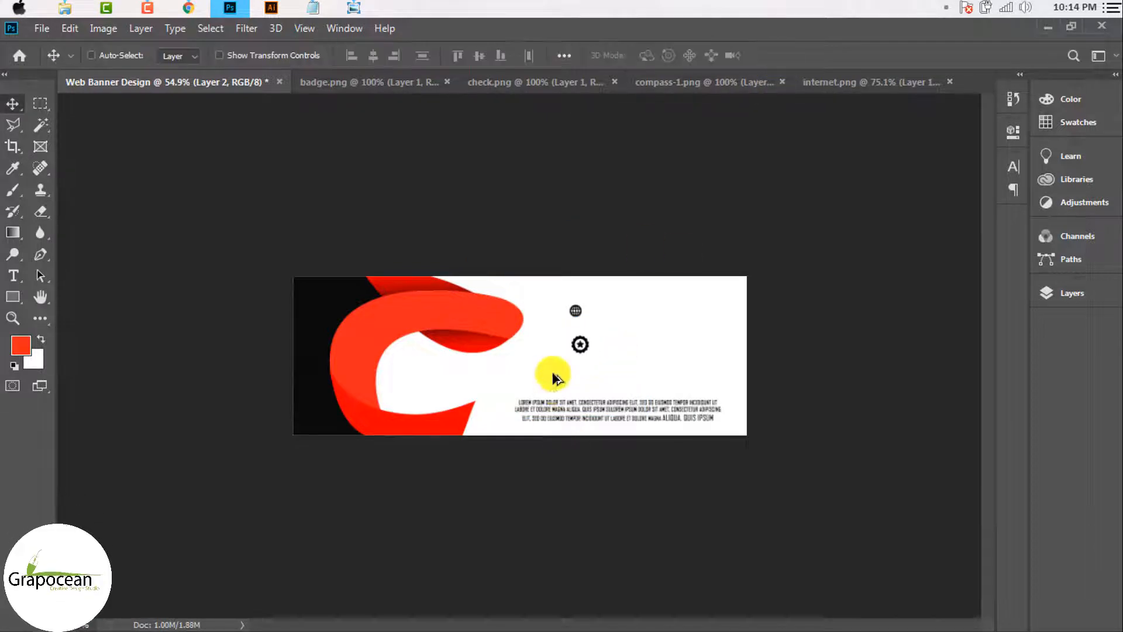
# Step: Position the badge directly under the globe and scale it to 85.20%
pyautogui.scroll(5, 667, 328)
pyautogui.moveTo(667, 327); pyautogui.dragTo(681, 244)
pyautogui.hotkey('ctrl', 't')
pyautogui.click(789, 55)
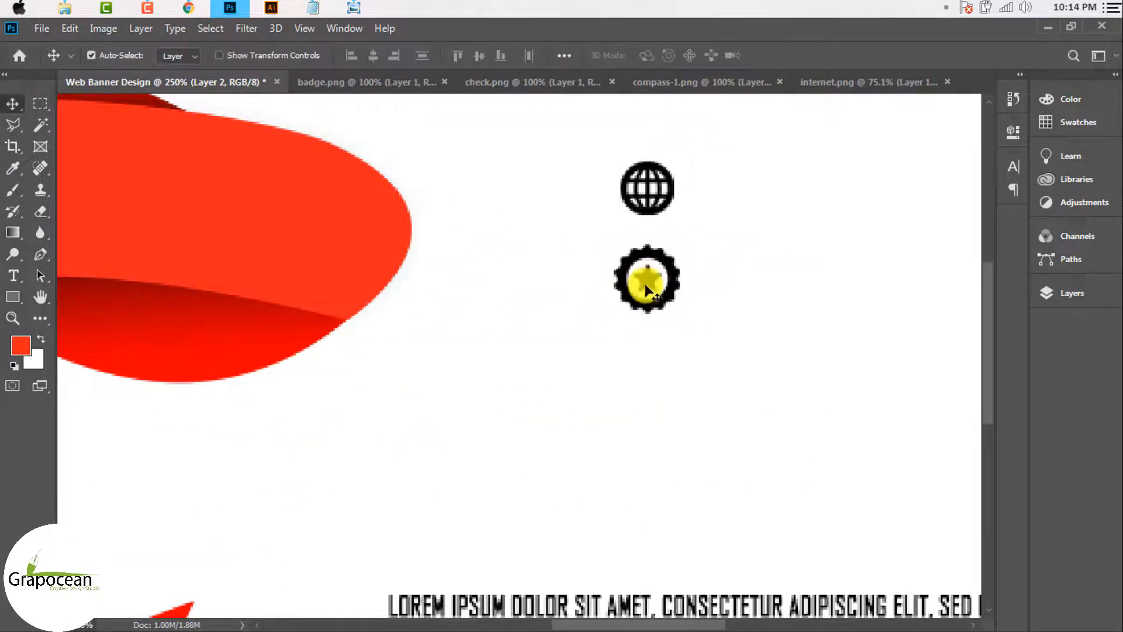
pyautogui.scroll(-5, 639, 284)
pyautogui.scroll(5, 644, 301)
pyautogui.moveTo(639, 301); pyautogui.dragTo(642, 298)
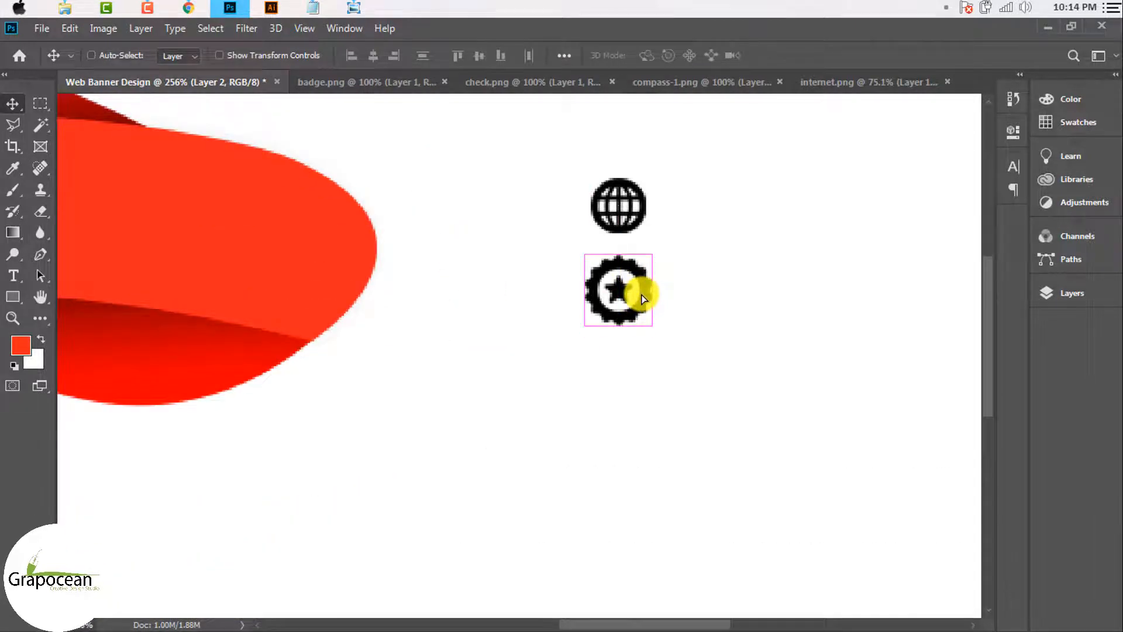
pyautogui.hotkey('ctrl', 't')
pyautogui.scroll(2, 650, 263)
pyautogui.moveTo(659, 243); pyautogui.dragTo(640, 257)
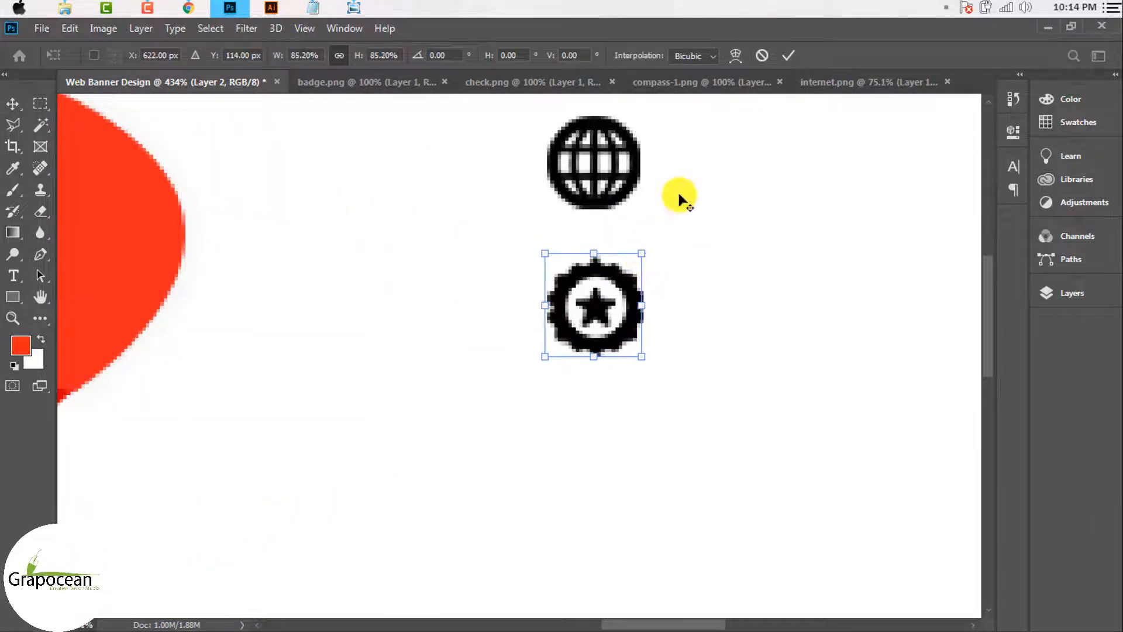
pyautogui.click(789, 59)
pyautogui.scroll(-5, 639, 338)
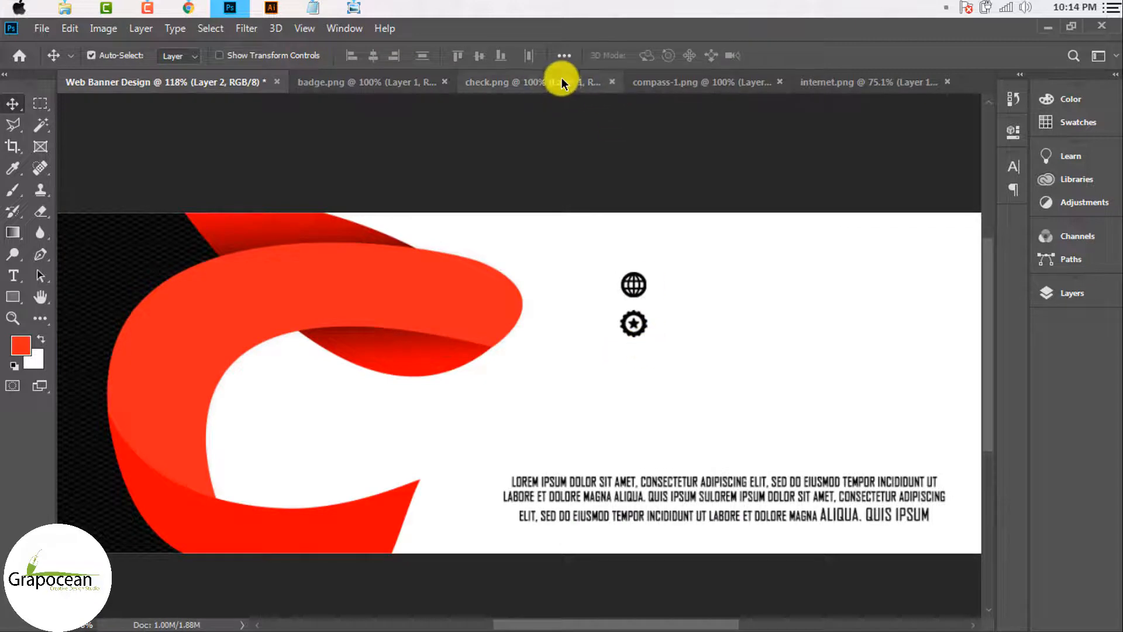
# Step: Bring the compass icon onto the banner and shrink it to about 5%
pyautogui.click(560, 78)
pyautogui.click(684, 85)
pyautogui.moveTo(545, 293); pyautogui.dragTo(660, 366)
pyautogui.hotkey('ctrl', 't')
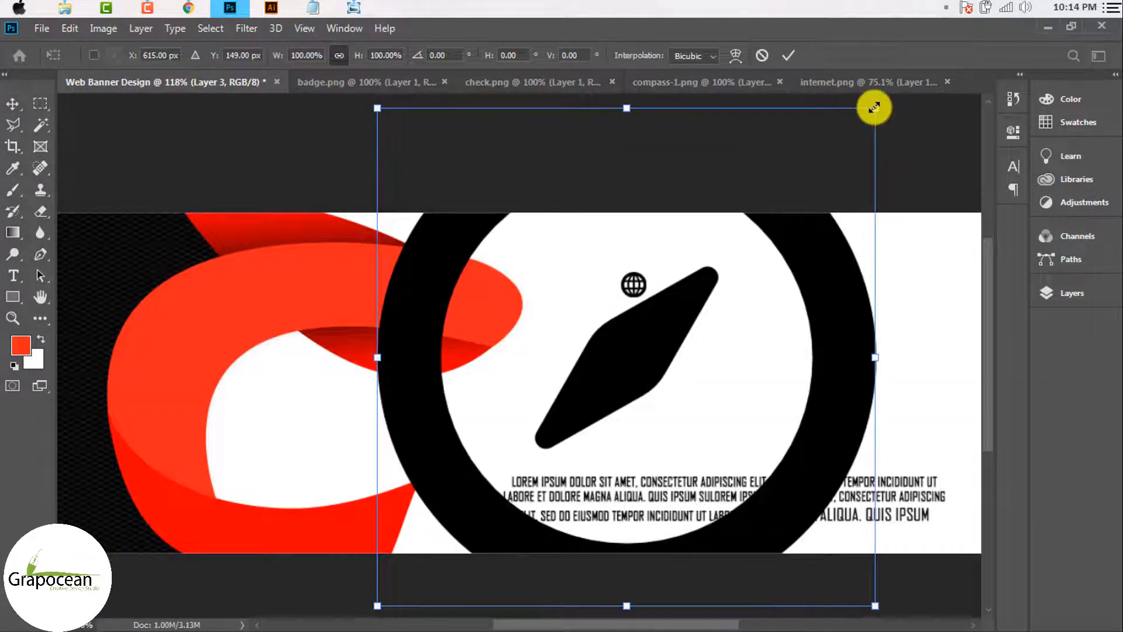
pyautogui.moveTo(874, 107); pyautogui.dragTo(659, 399)
pyautogui.click(786, 55)
# Step: Fine-tune the compass size, enlarging it slightly then settling at about 95%
pyautogui.scroll(3, 641, 354)
pyautogui.hotkey('ctrl', 't')
pyautogui.click(789, 55)
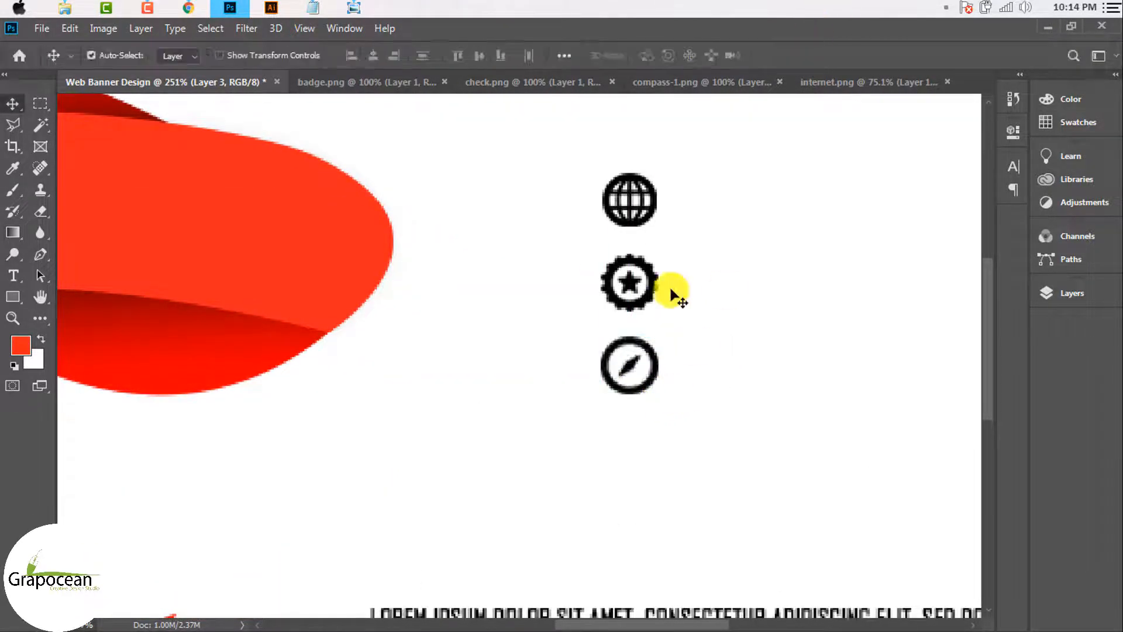
pyautogui.scroll(-2, 662, 358)
pyautogui.scroll(5, 665, 363)
pyautogui.hotkey('ctrl', 't')
pyautogui.moveTo(665, 382); pyautogui.dragTo(659, 386)
pyautogui.click(789, 56)
pyautogui.scroll(-5, 724, 310)
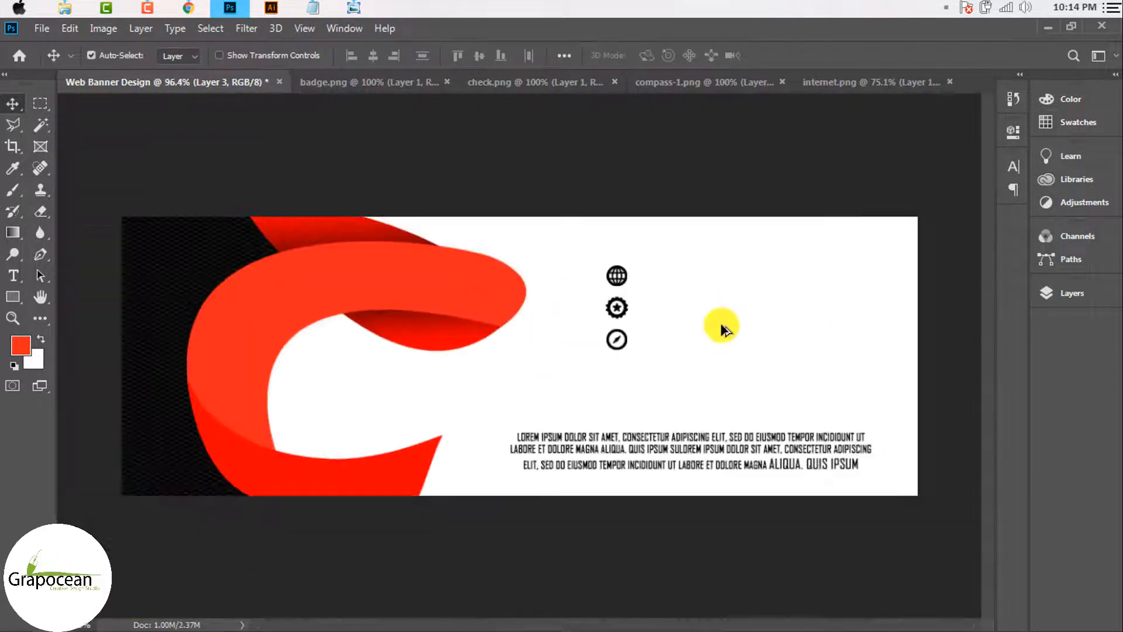
pyautogui.scroll(4, 627, 363)
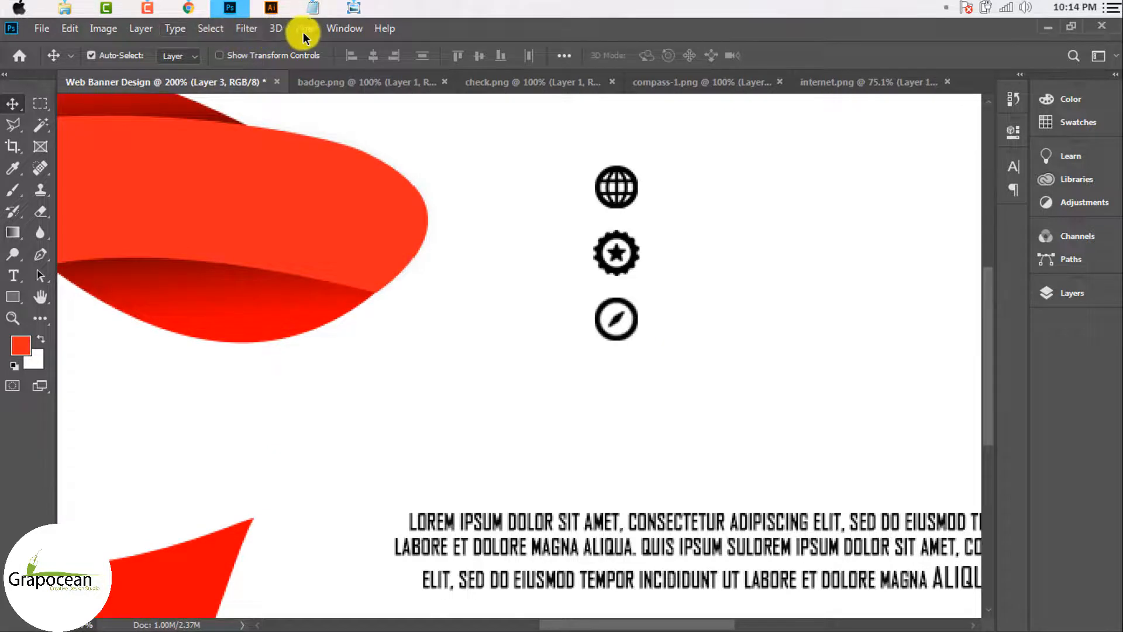
pyautogui.click(302, 35)
# Step: Show rulers and add vertical guides at the icon column's left and right edges
pyautogui.click(351, 339)
pyautogui.scroll(-1, 539, 351)
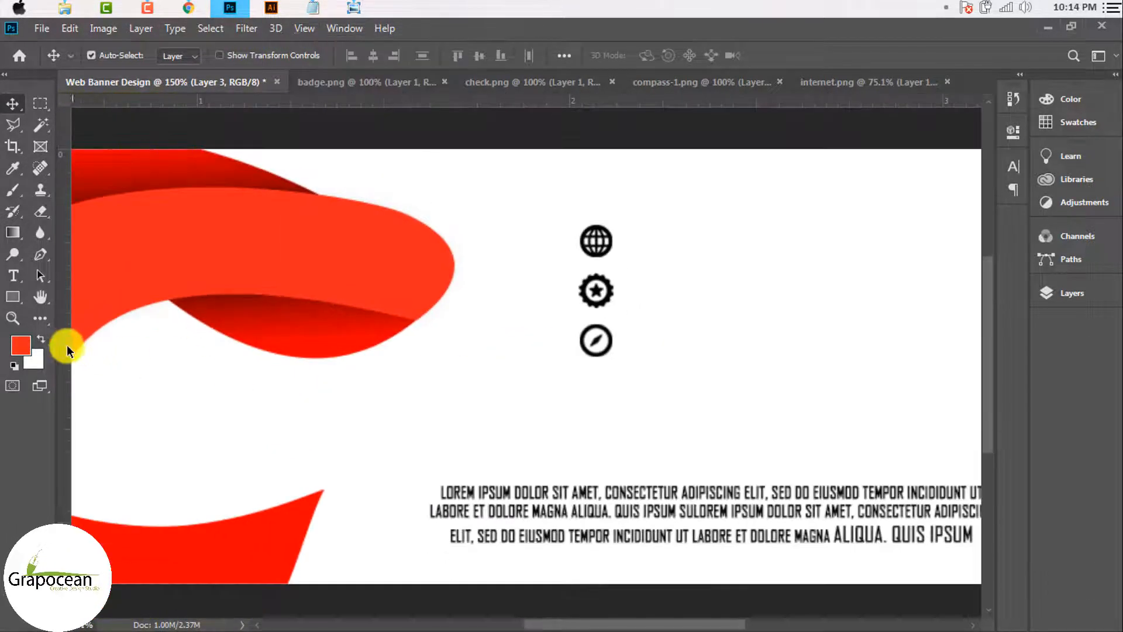
pyautogui.moveTo(67, 346); pyautogui.dragTo(579, 410)
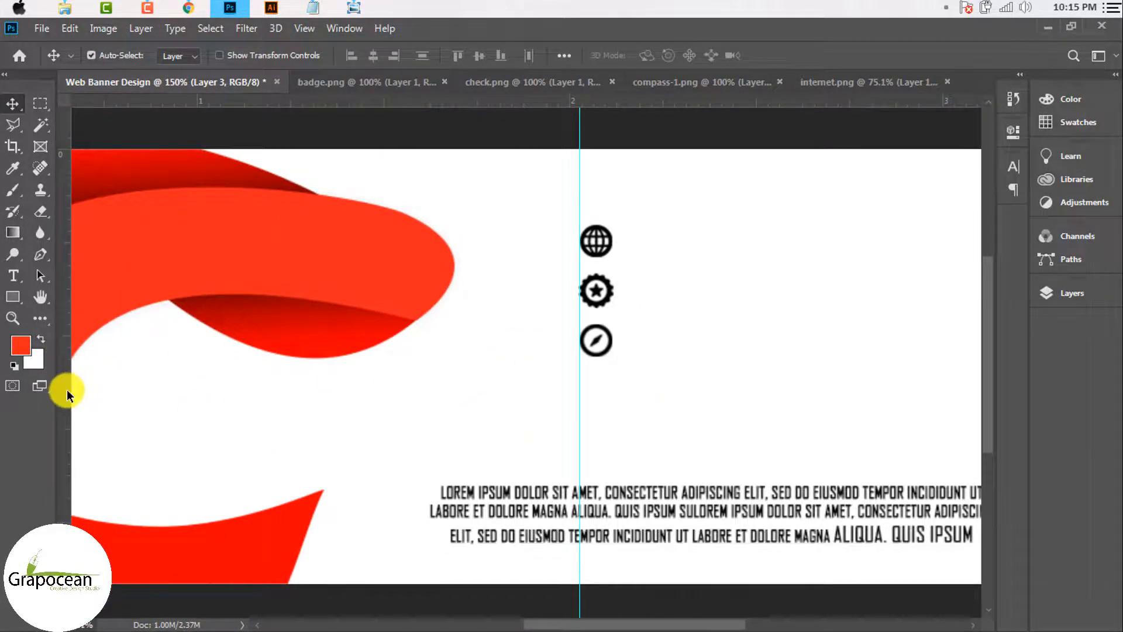
pyautogui.moveTo(67, 393); pyautogui.dragTo(617, 442)
pyautogui.scroll(3, 602, 246)
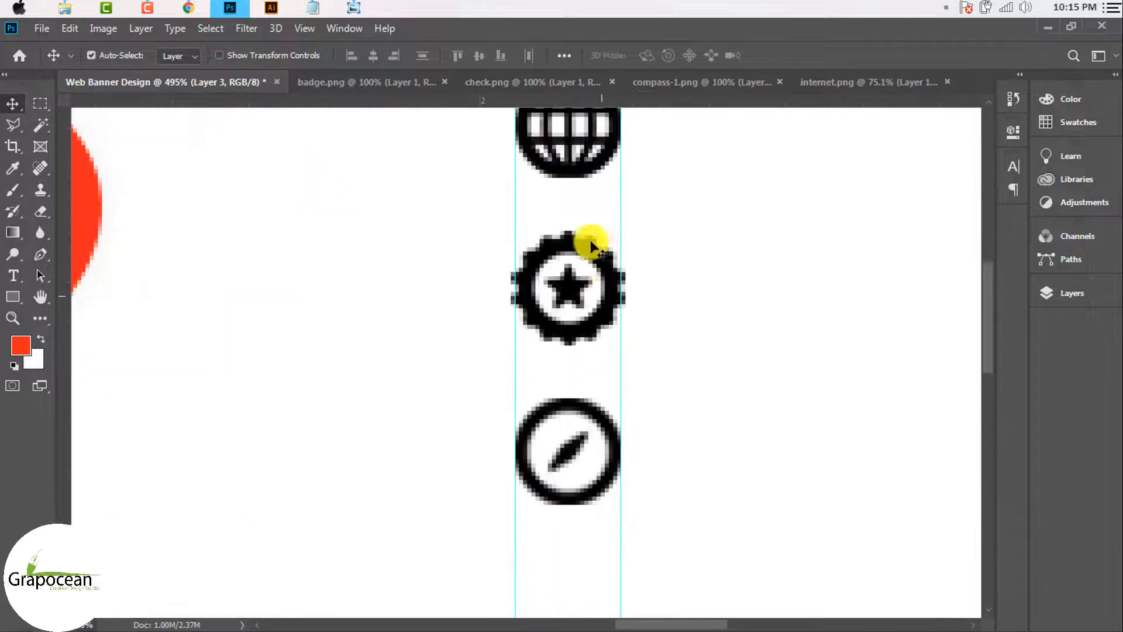
pyautogui.scroll(-2, 591, 233)
pyautogui.scroll(-2, 618, 323)
pyautogui.scroll(3, 629, 330)
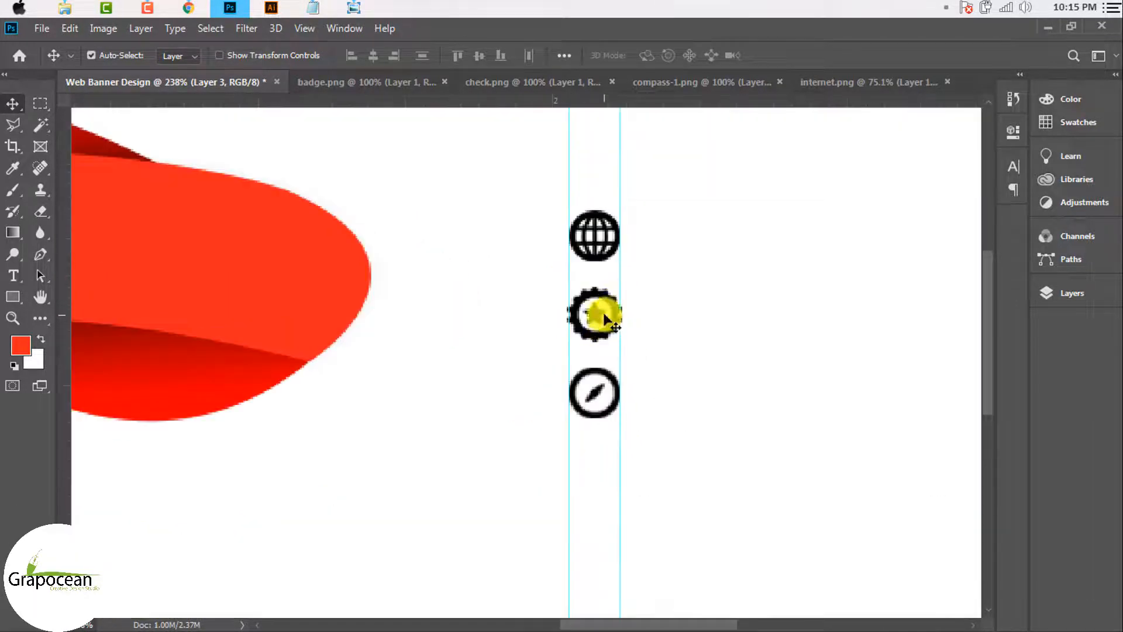
# Step: Bring up the Layers panel and try aligning the three icons, then undo it
pyautogui.keyDown('ctrl'); pyautogui.click(614, 383); pyautogui.keyUp('ctrl')
pyautogui.click(610, 253)
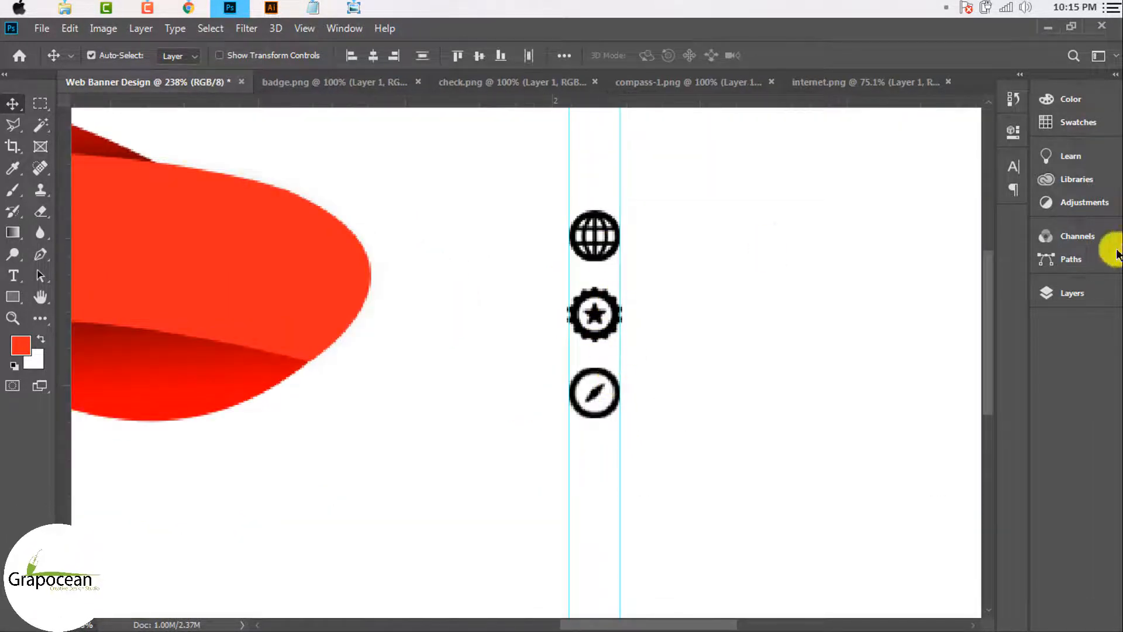
pyautogui.click(1083, 290)
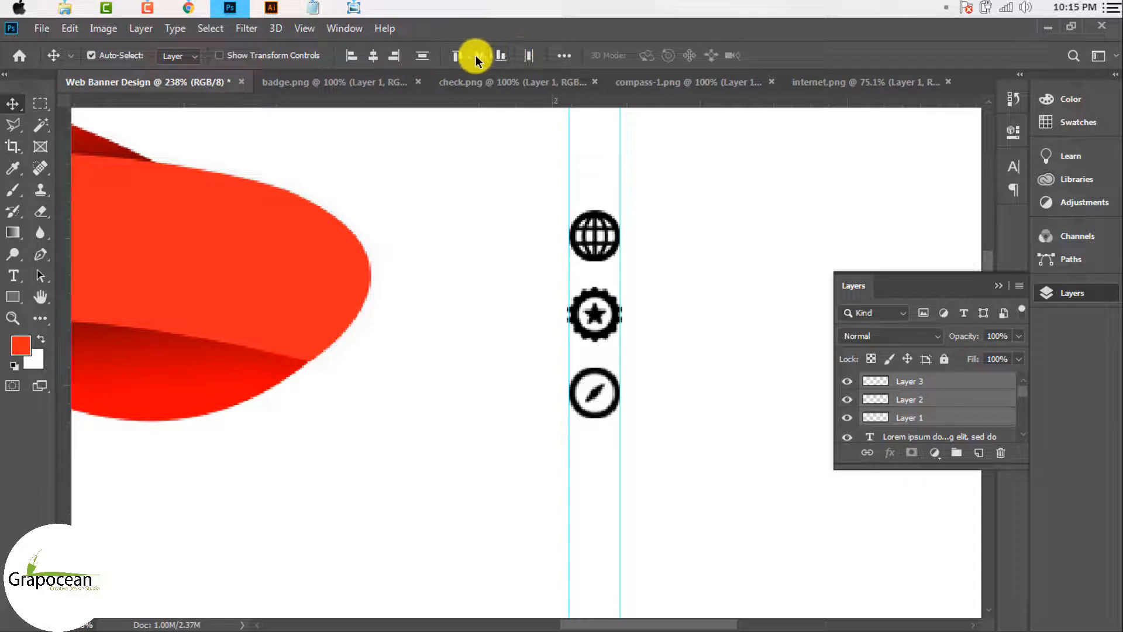
pyautogui.click(423, 57)
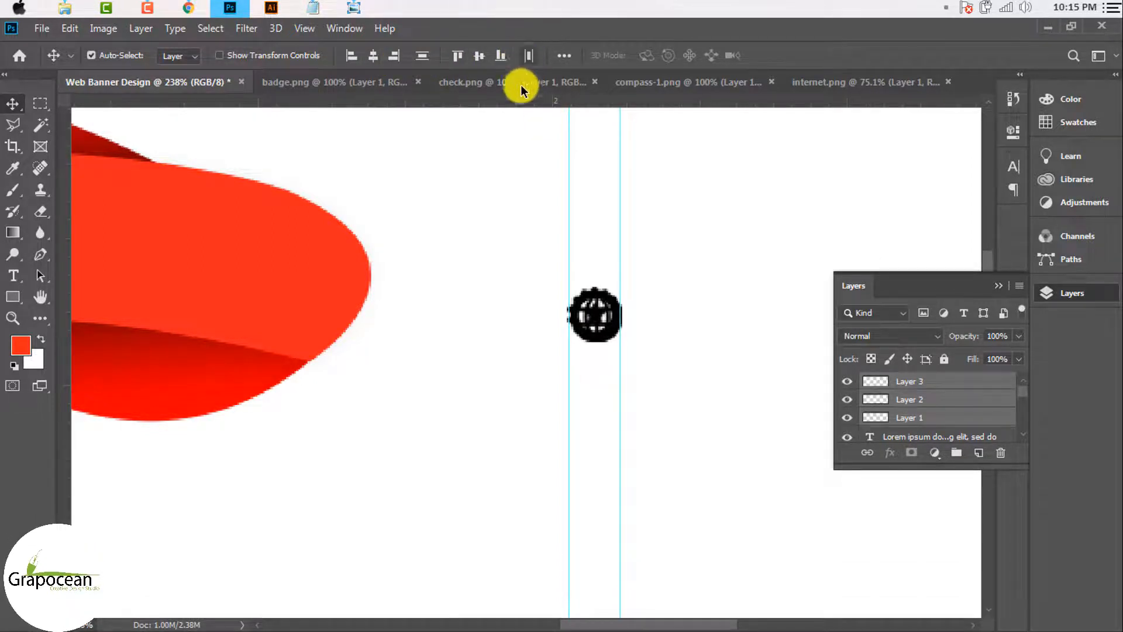
pyautogui.press('ctrl')
pyautogui.hotkey('ctrl', 'z')
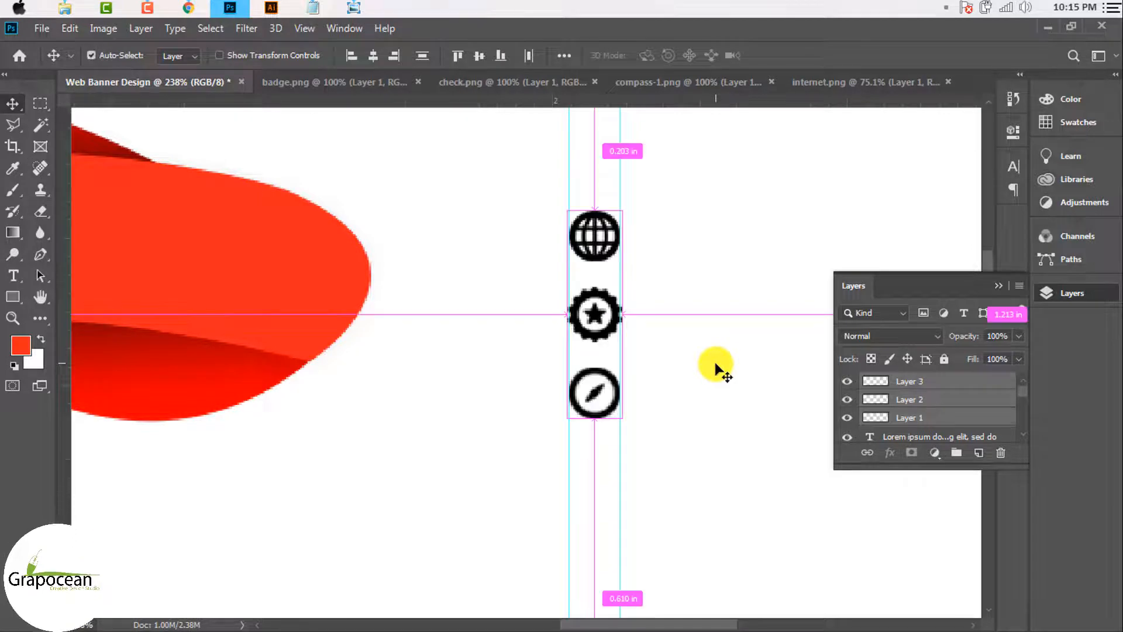
# Step: Zoom out to the whole banner and select the icon layers in the Layers list
pyautogui.click(551, 345)
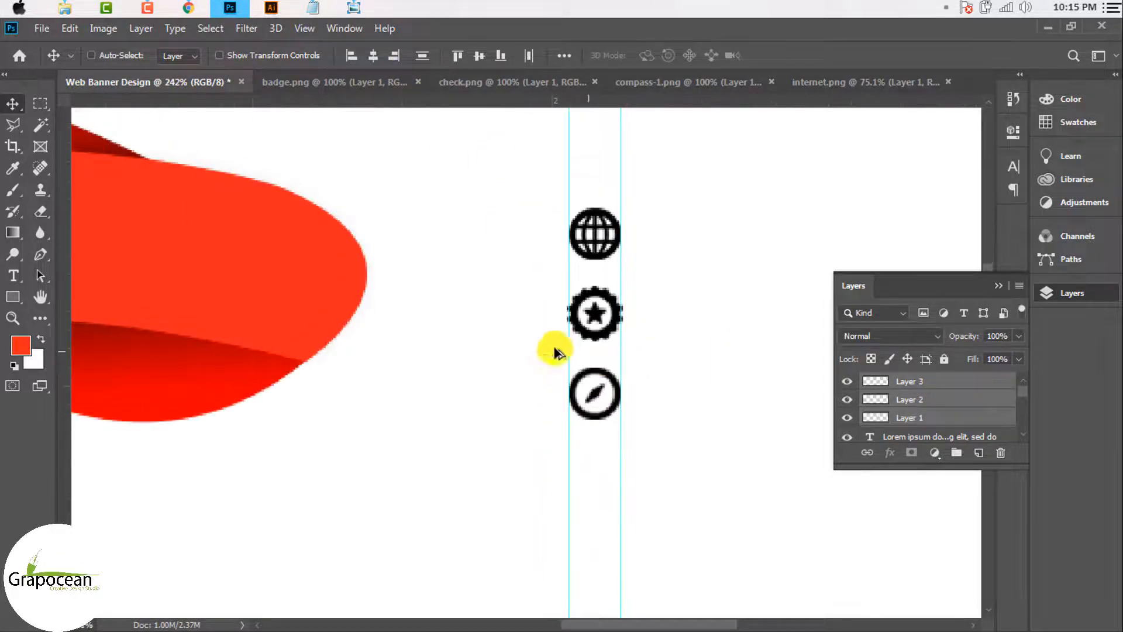
pyautogui.scroll(-3, 501, 369)
pyautogui.scroll(-2, 751, 386)
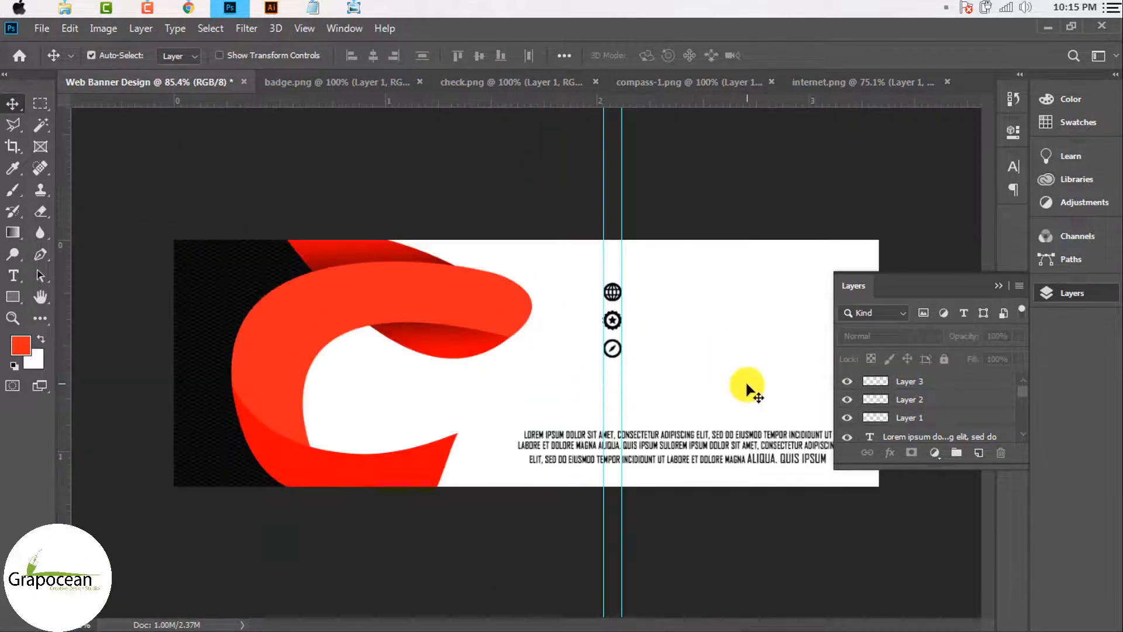
pyautogui.scroll(3, 620, 289)
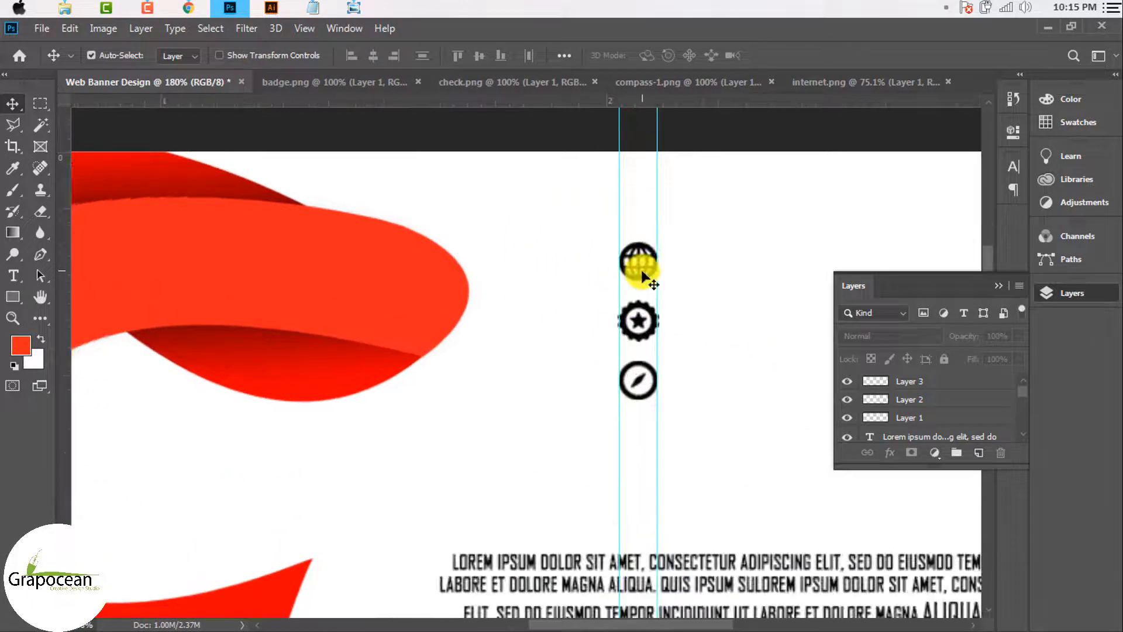
pyautogui.click(910, 386)
# Step: Give the compass layer a Color Overlay in the ribbon's red, sampled from the banner
pyautogui.keyDown('shift'); pyautogui.click(911, 417); pyautogui.keyUp('shift')
pyautogui.rightClick(952, 378)
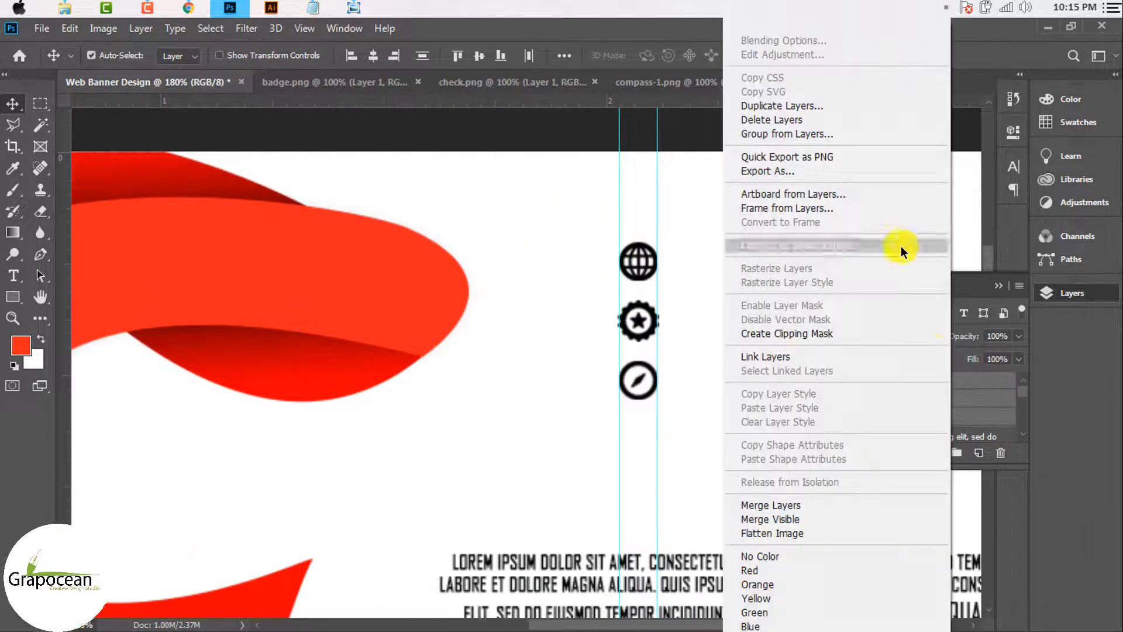
pyautogui.click(948, 377)
pyautogui.click(947, 377)
pyautogui.rightClick(947, 377)
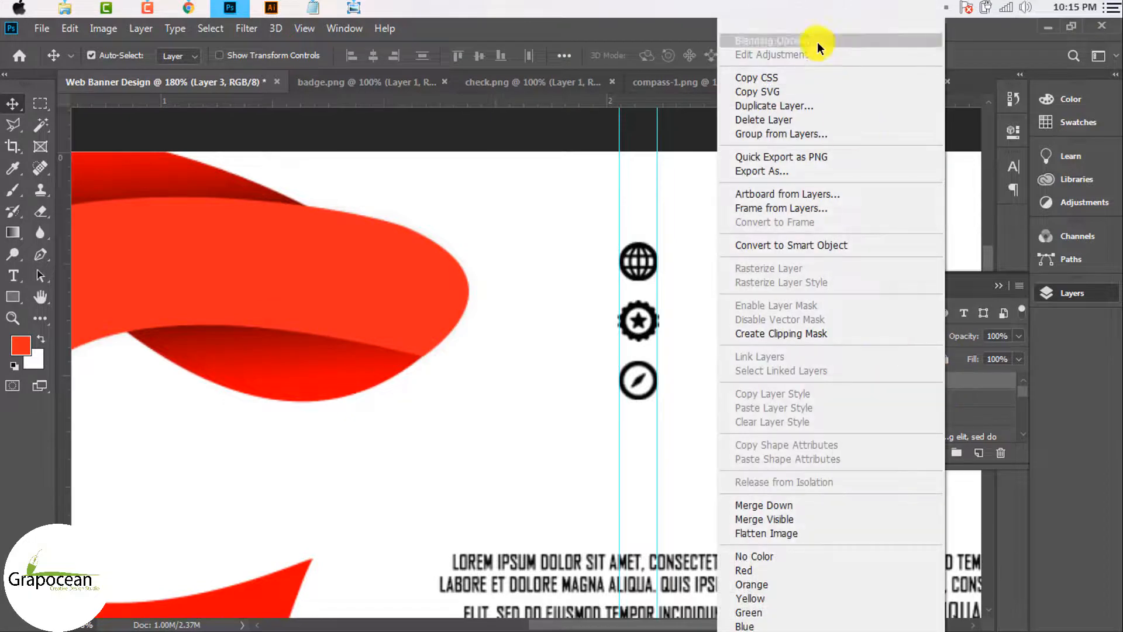
pyautogui.click(784, 40)
pyautogui.click(538, 455)
pyautogui.moveTo(751, 230); pyautogui.dragTo(624, 404)
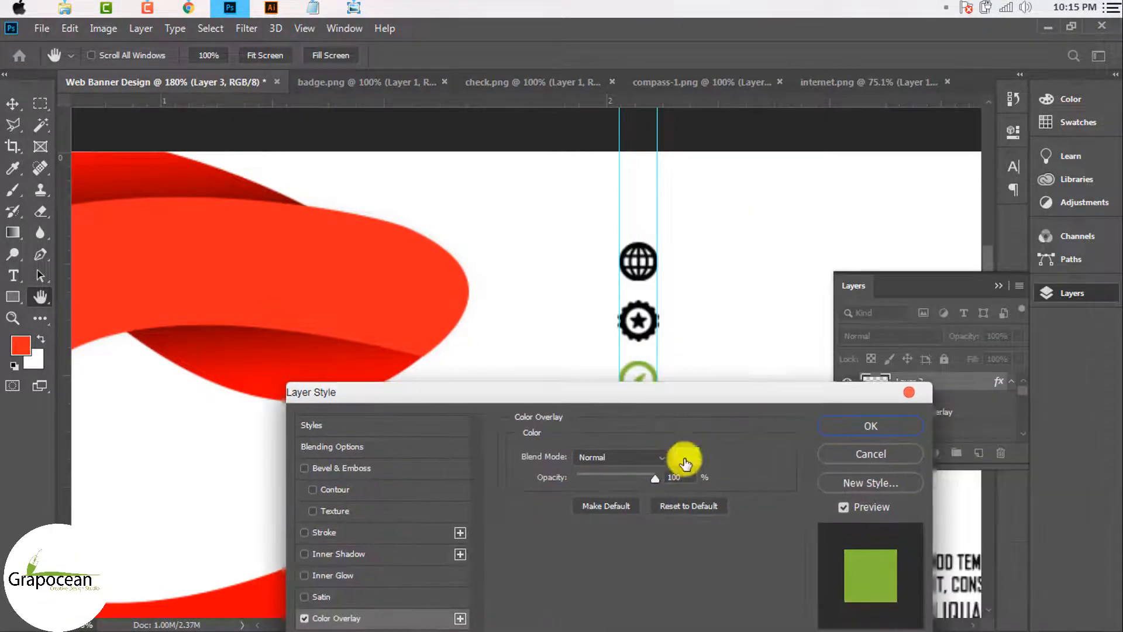
pyautogui.click(678, 456)
pyautogui.click(394, 267)
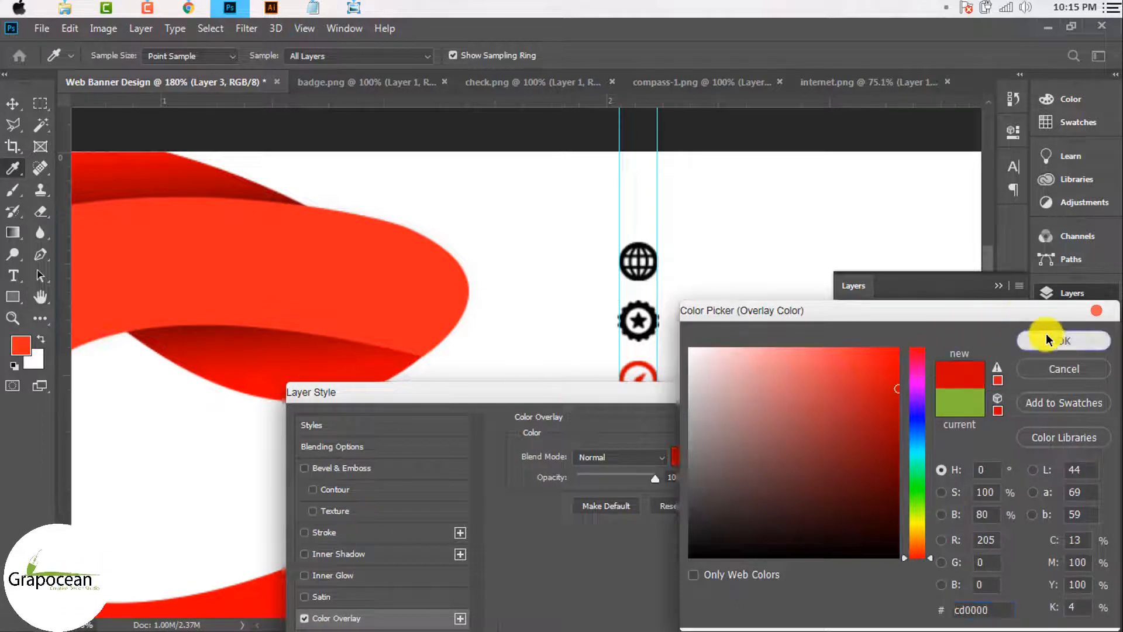
pyautogui.click(1064, 341)
pyautogui.click(906, 401)
pyautogui.press('v')
pyautogui.scroll(-3, 663, 397)
pyautogui.scroll(3, 639, 290)
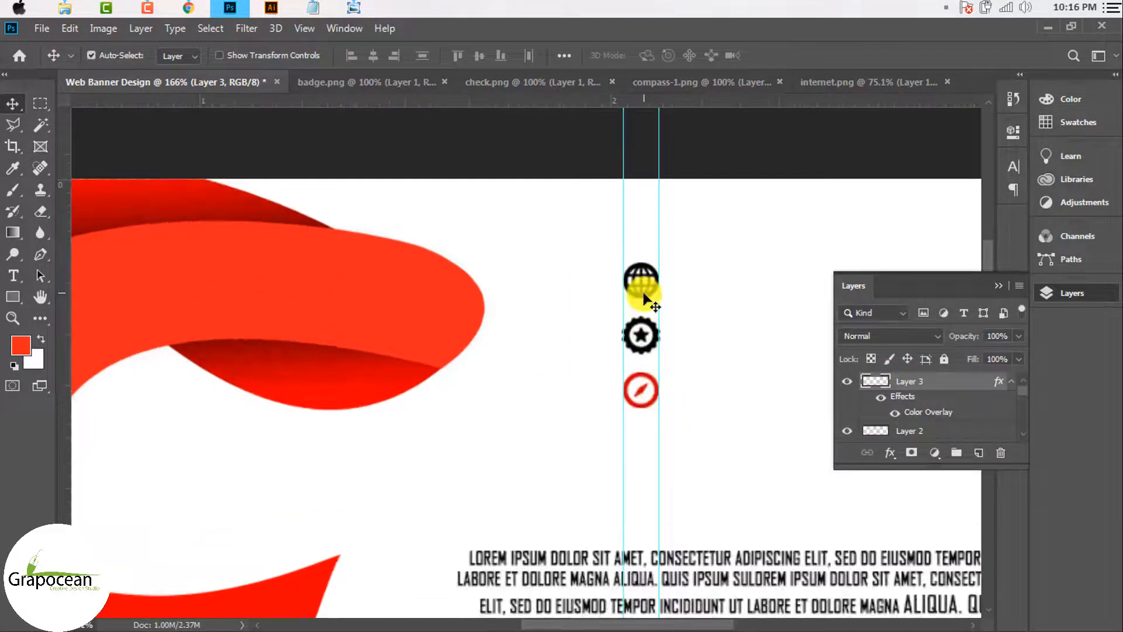
pyautogui.scroll(-1, 915, 431)
# Step: Apply the same red cd0000 Color Overlay to the globe layer
pyautogui.rightClick(914, 432)
pyautogui.click(784, 44)
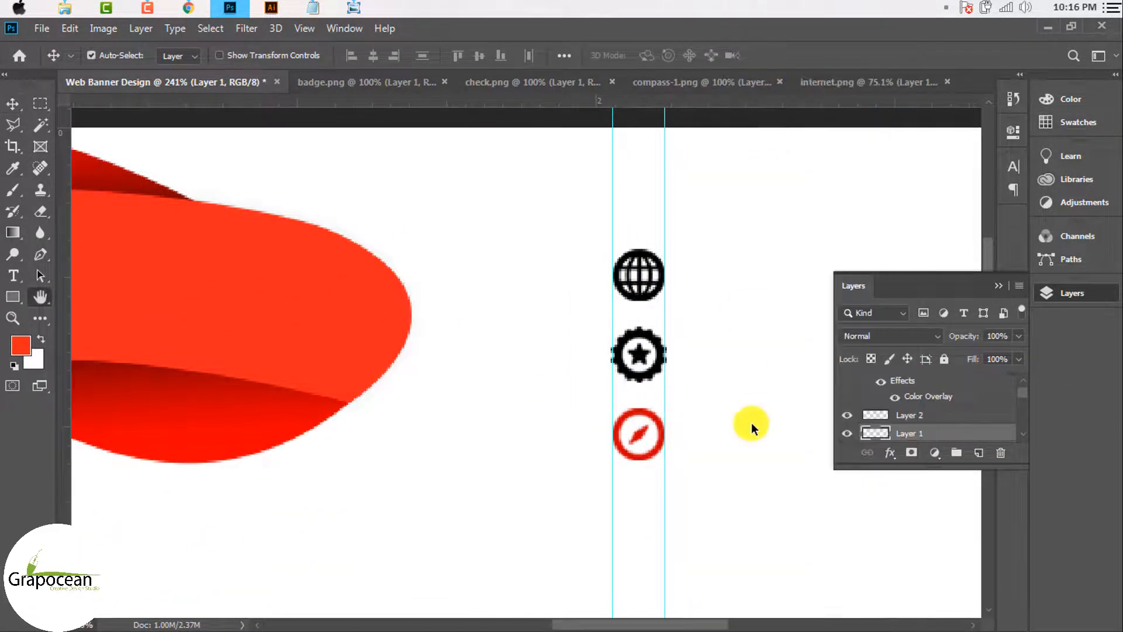
pyautogui.click(350, 460)
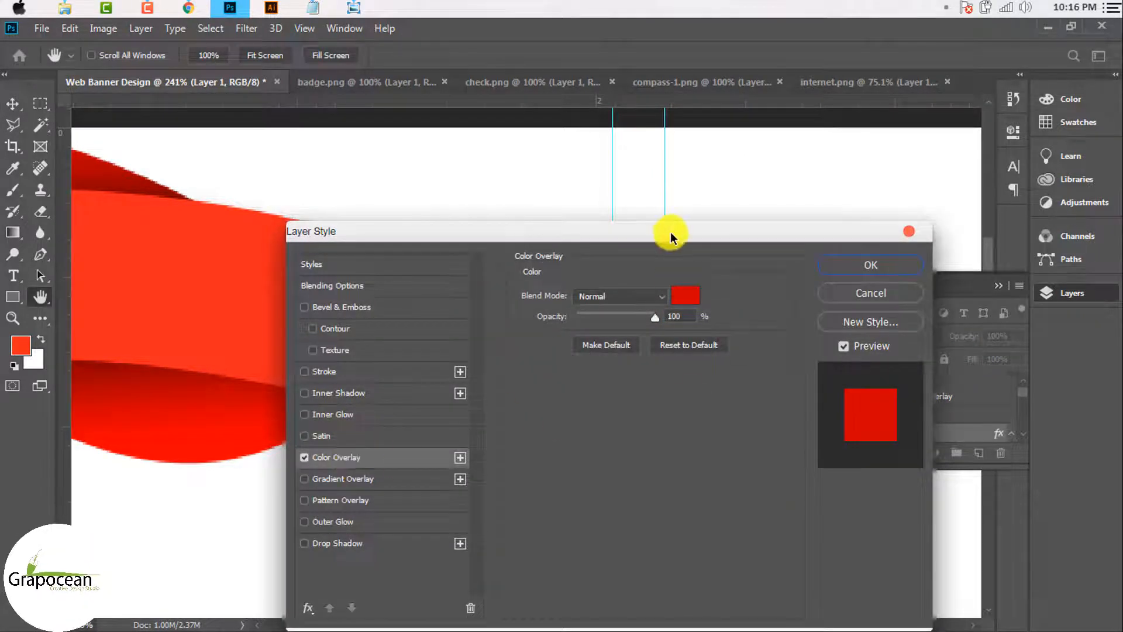
pyautogui.moveTo(670, 231); pyautogui.dragTo(622, 370)
pyautogui.click(826, 402)
pyautogui.scroll(-5, 542, 351)
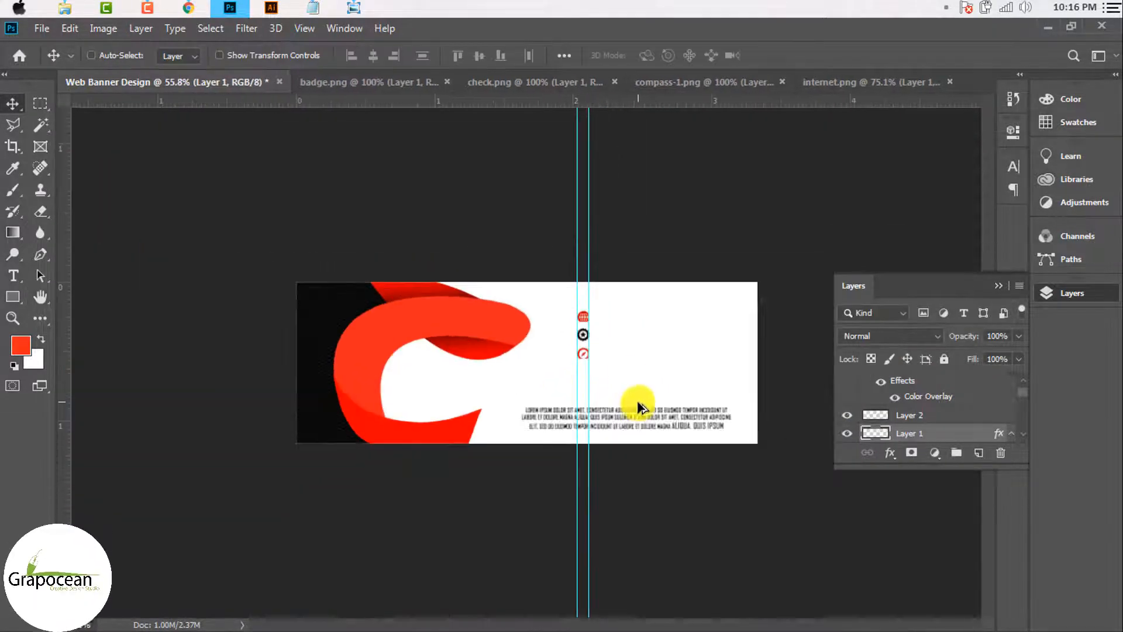
pyautogui.scroll(4, 639, 405)
pyautogui.click(27, 272)
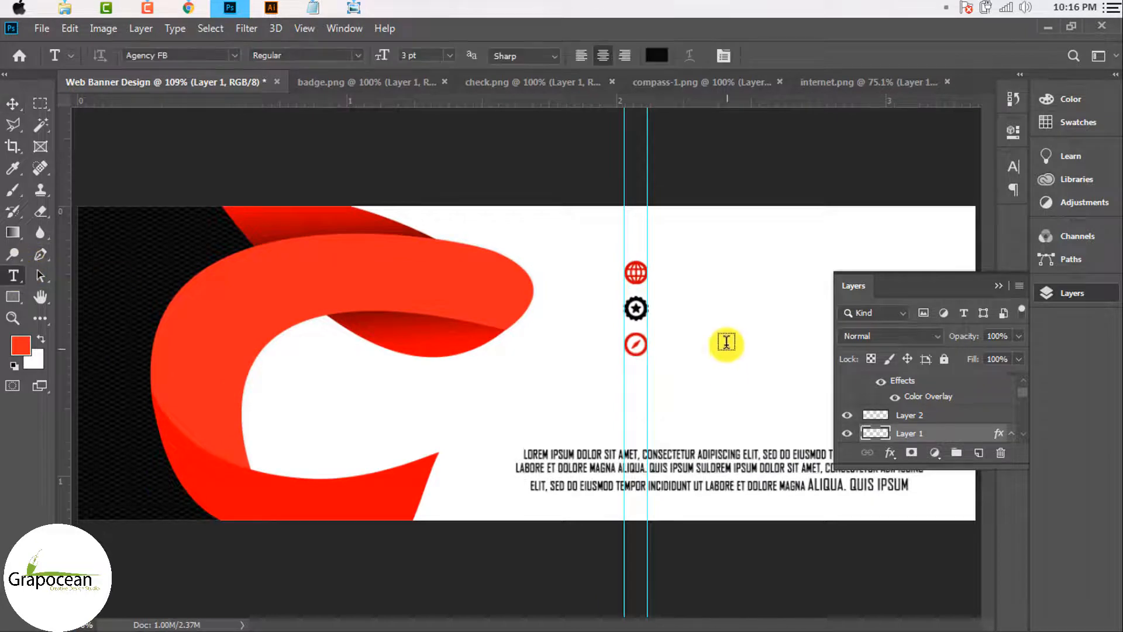
pyautogui.click(678, 282)
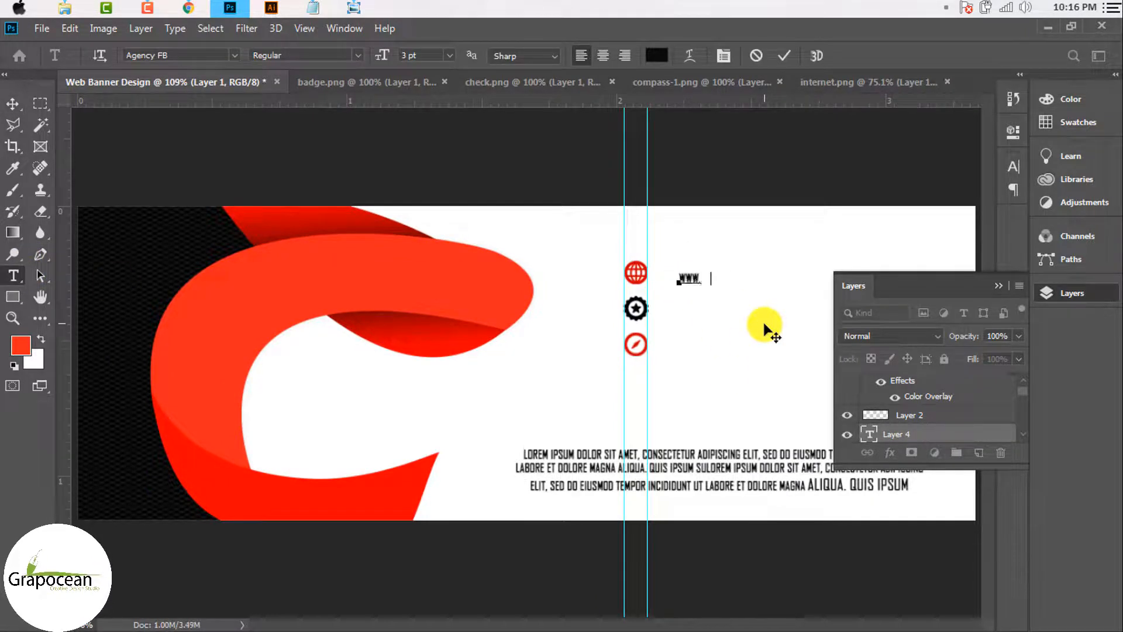
pyautogui.write('WWW.GRAPOCEAN.COM')
pyautogui.moveTo(770, 279); pyautogui.dragTo(502, 272)
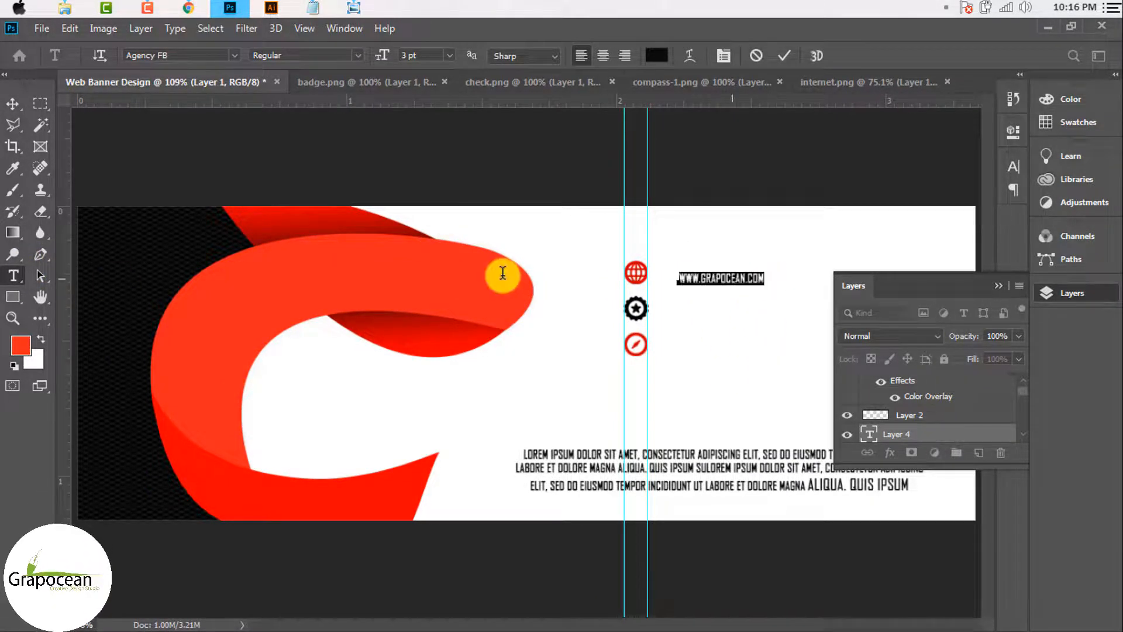
pyautogui.click(234, 56)
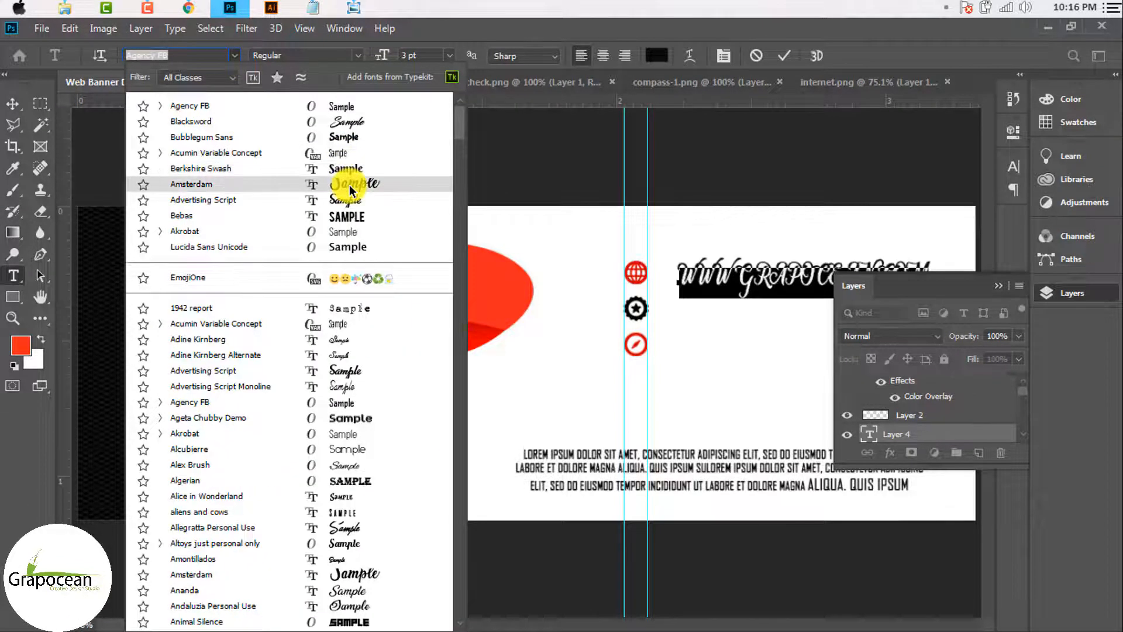
pyautogui.click(339, 232)
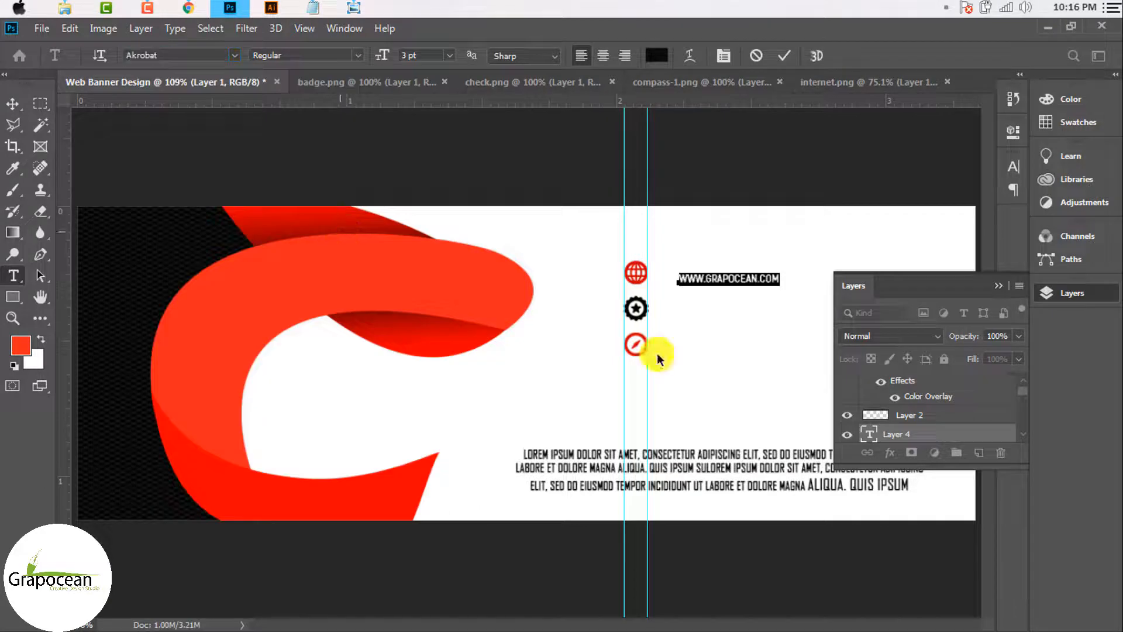
# Step: Turn off All Caps and Faux Bold, commit, and nudge the address closer to the globe
pyautogui.click(1015, 168)
pyautogui.click(878, 286)
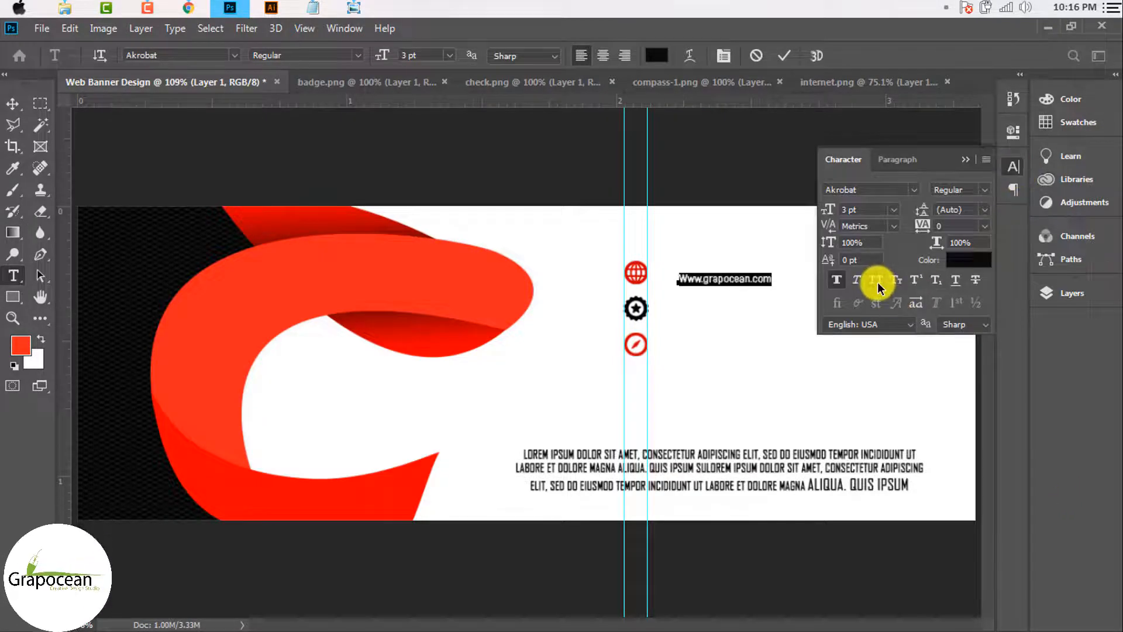
pyautogui.click(842, 281)
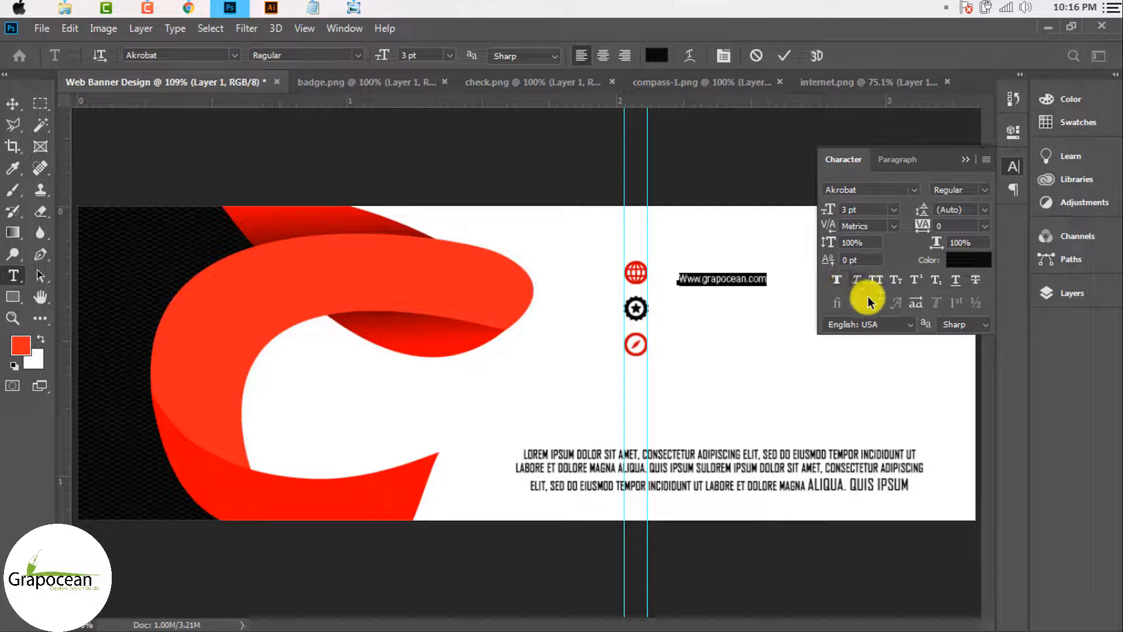
pyautogui.click(684, 278)
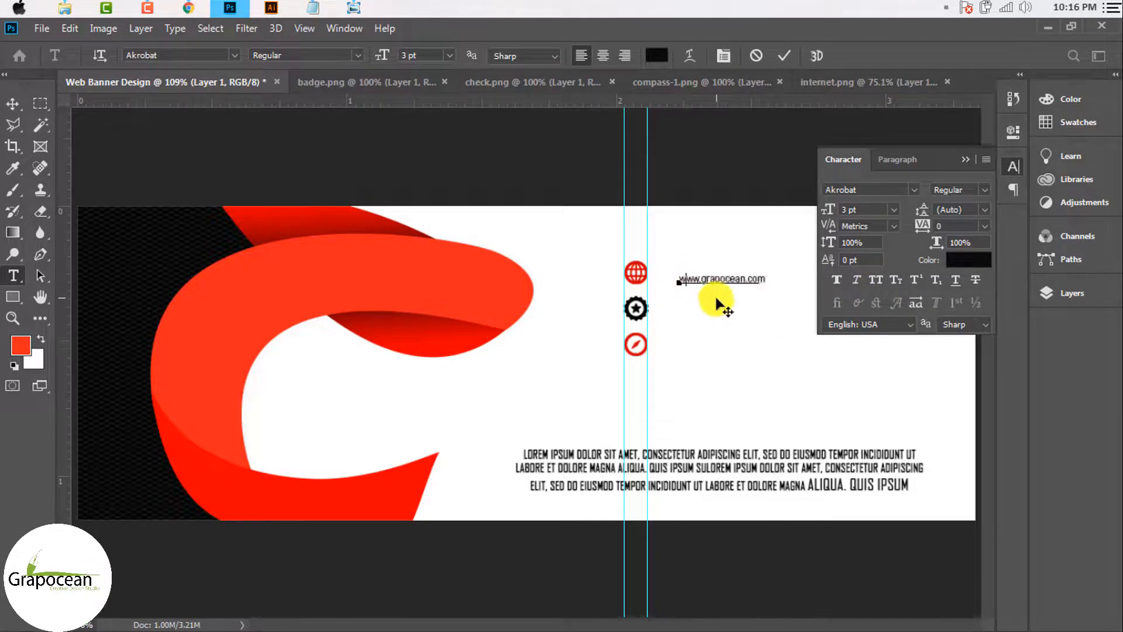
pyautogui.click(12, 104)
pyautogui.scroll(5, 764, 280)
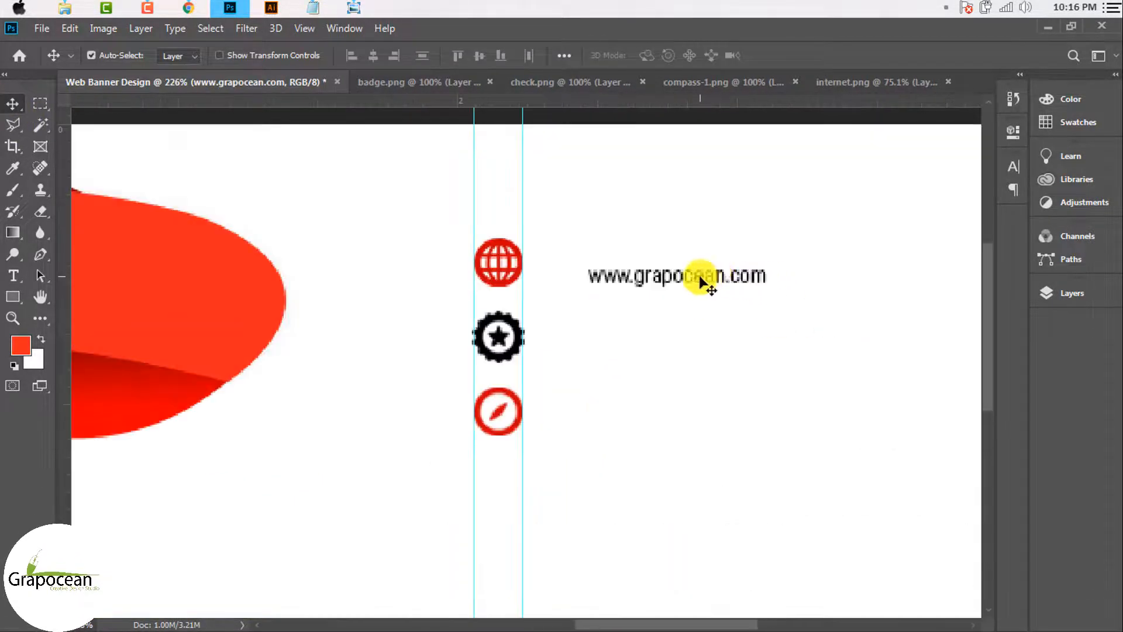
pyautogui.moveTo(697, 275); pyautogui.dragTo(649, 258)
pyautogui.scroll(-8, 661, 292)
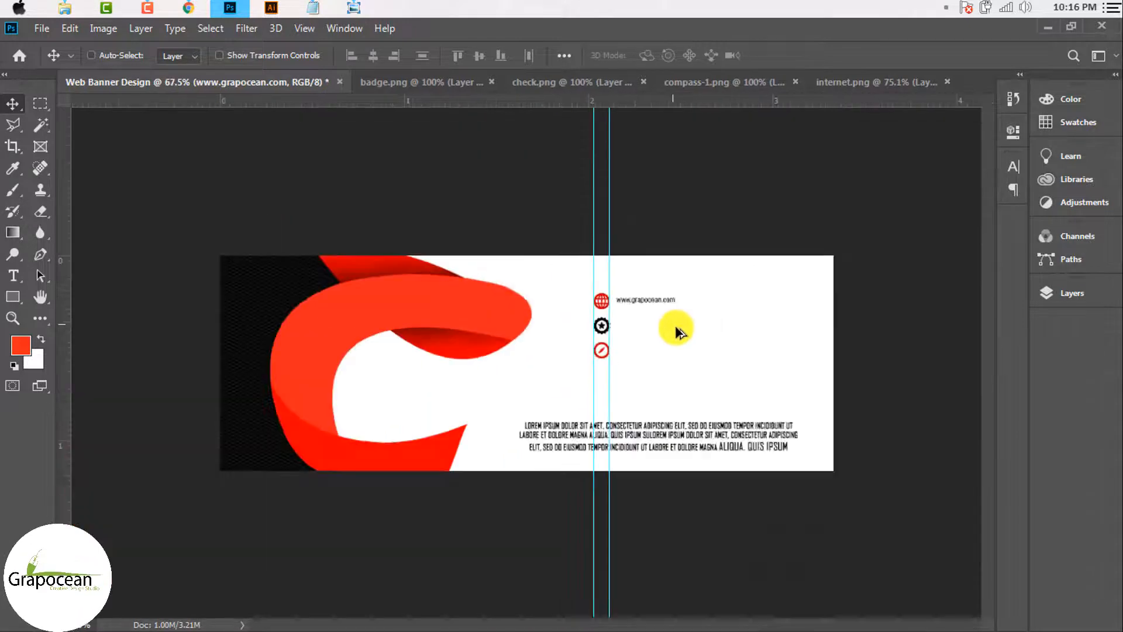
pyautogui.scroll(10, 652, 349)
# Step: Select several banner layers together and show the layers list
pyautogui.scroll(-7, 657, 409)
pyautogui.moveTo(264, 239); pyautogui.dragTo(870, 517)
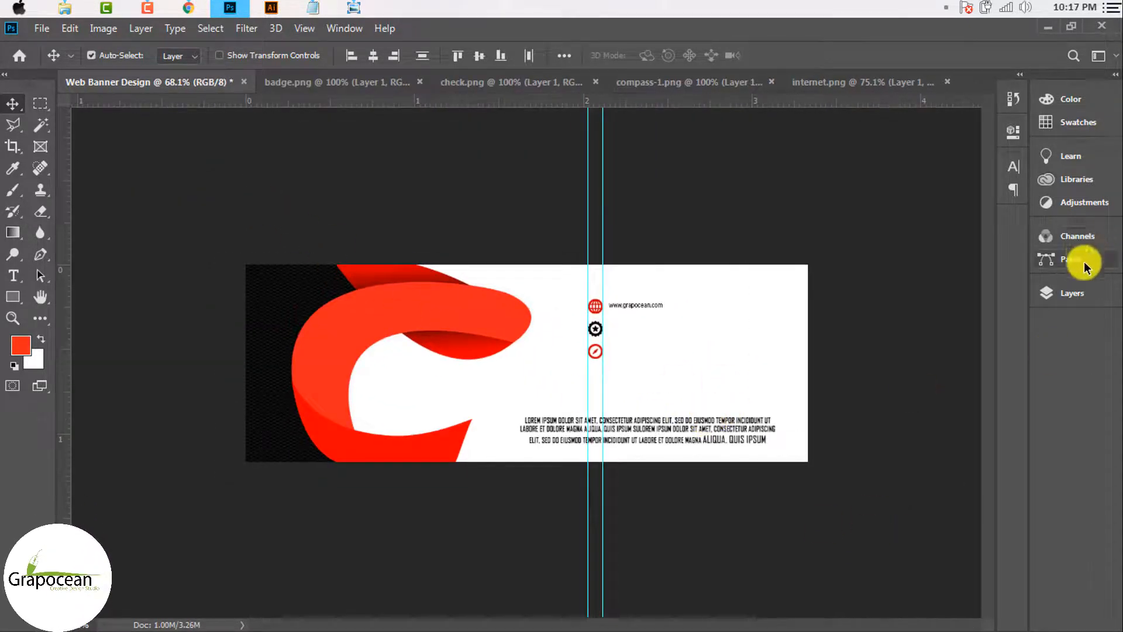
pyautogui.click(1073, 293)
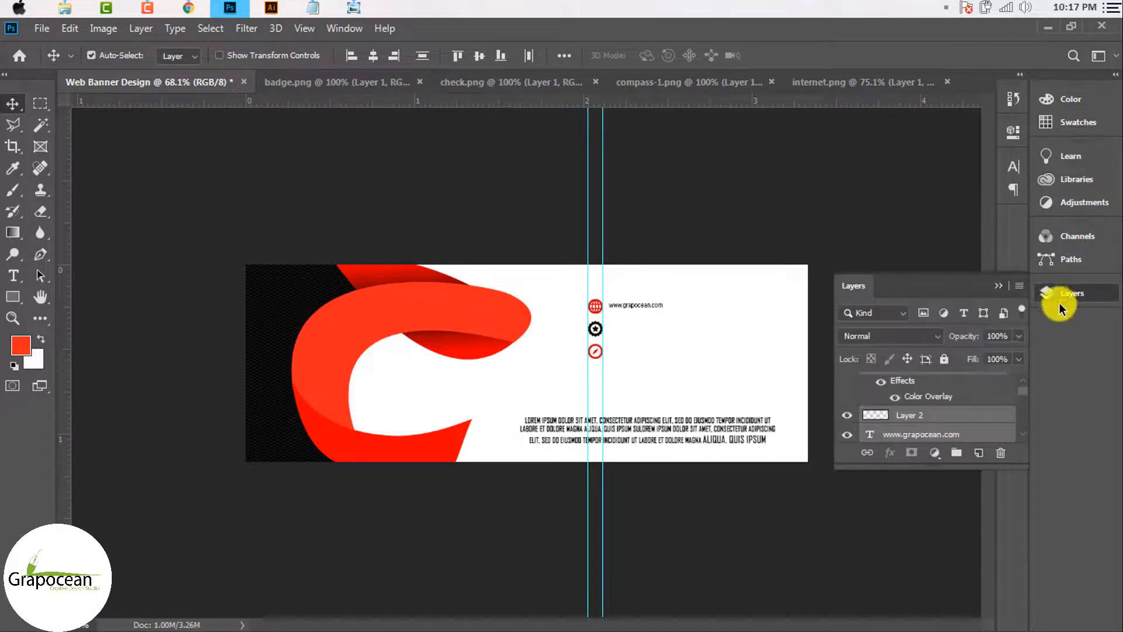
pyautogui.scroll(-5, 930, 409)
pyautogui.scroll(5, 936, 408)
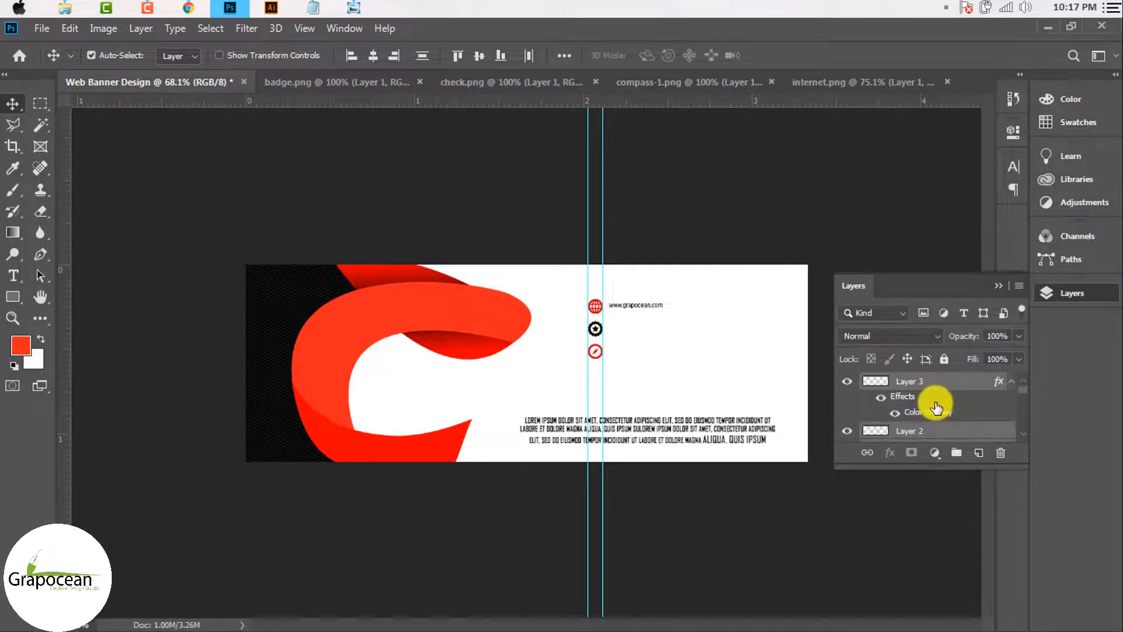
# Step: Try resolution and resampling options in Image Size, cancelling each attempt
pyautogui.hotkey('ctrl', 'alt', 'i')
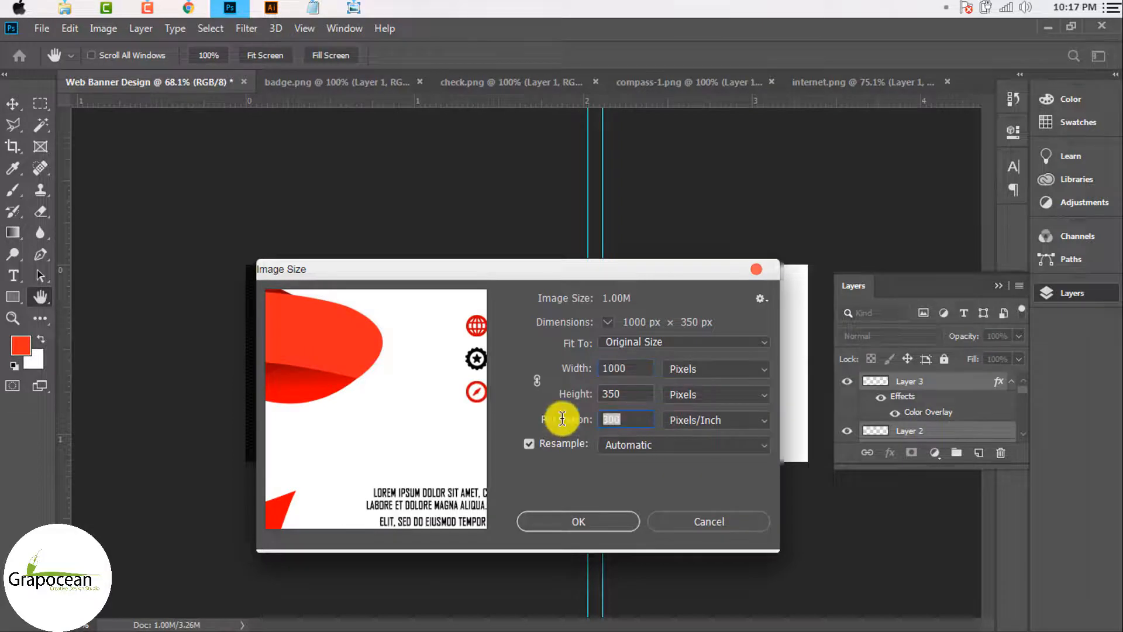
pyautogui.click(548, 420)
pyautogui.write('5')
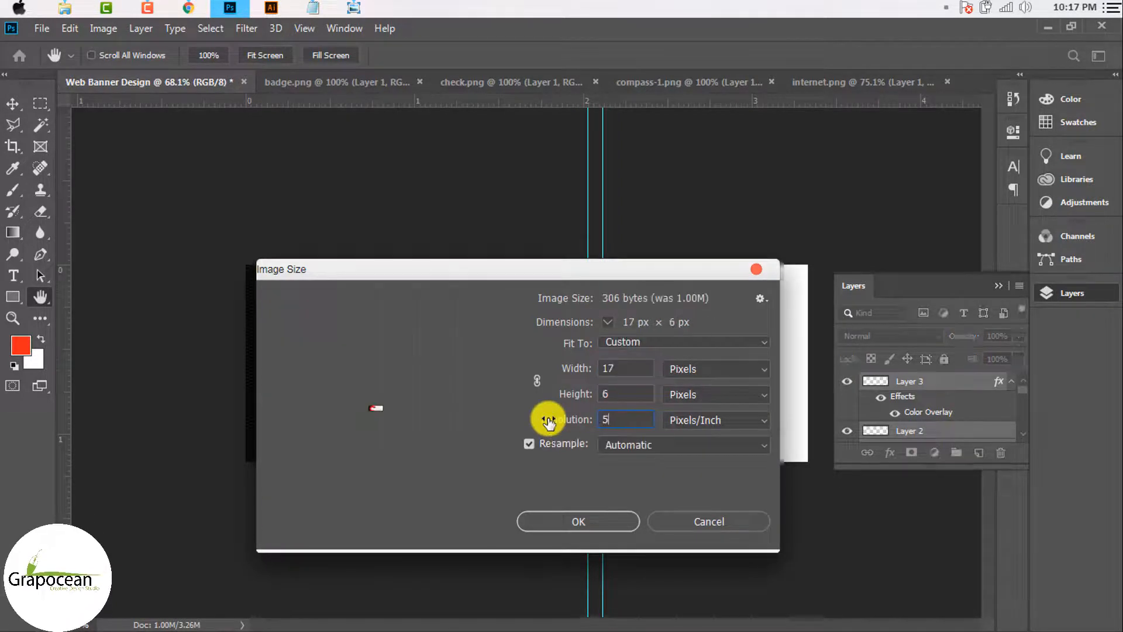
pyautogui.click(709, 519)
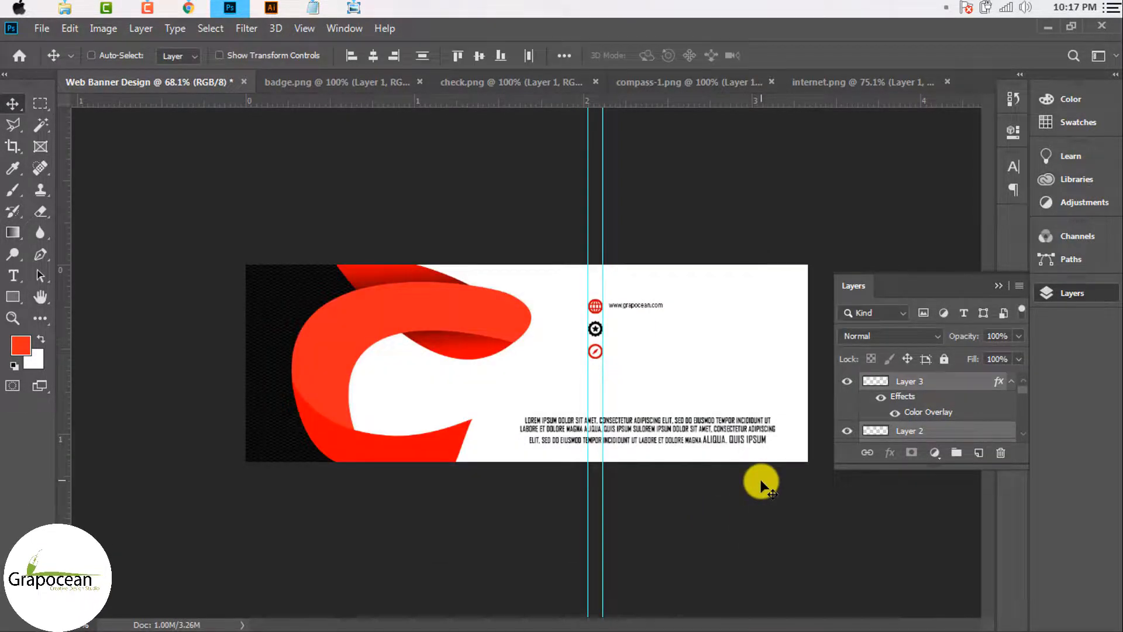
pyautogui.press('h')
pyautogui.hotkey('ctrl', 'alt', 'i')
pyautogui.click(560, 443)
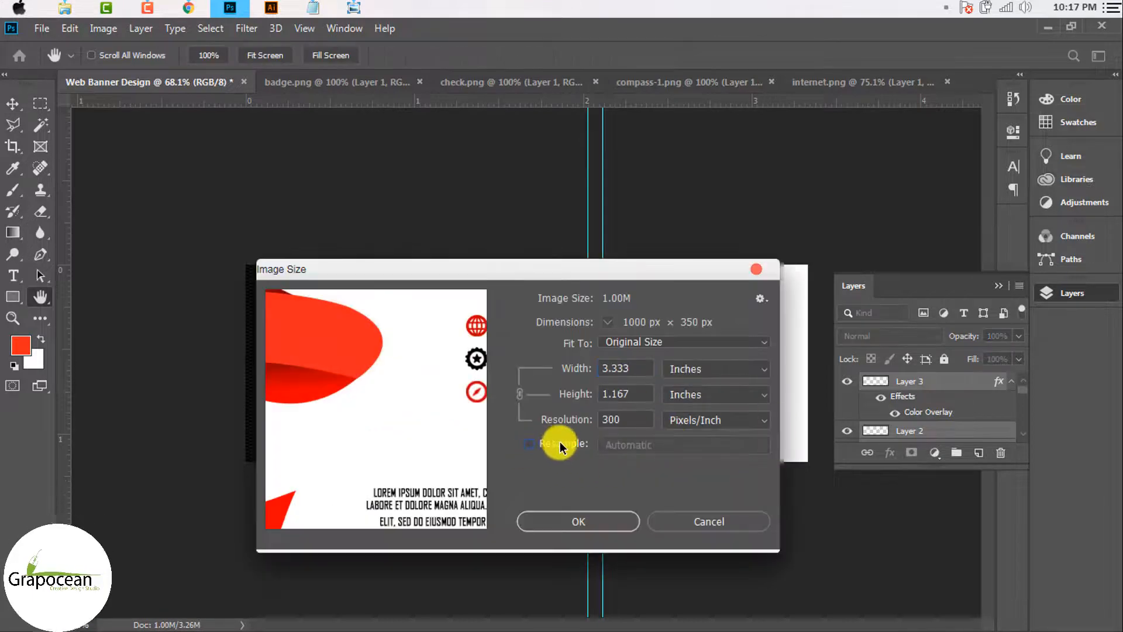
pyautogui.click(646, 414)
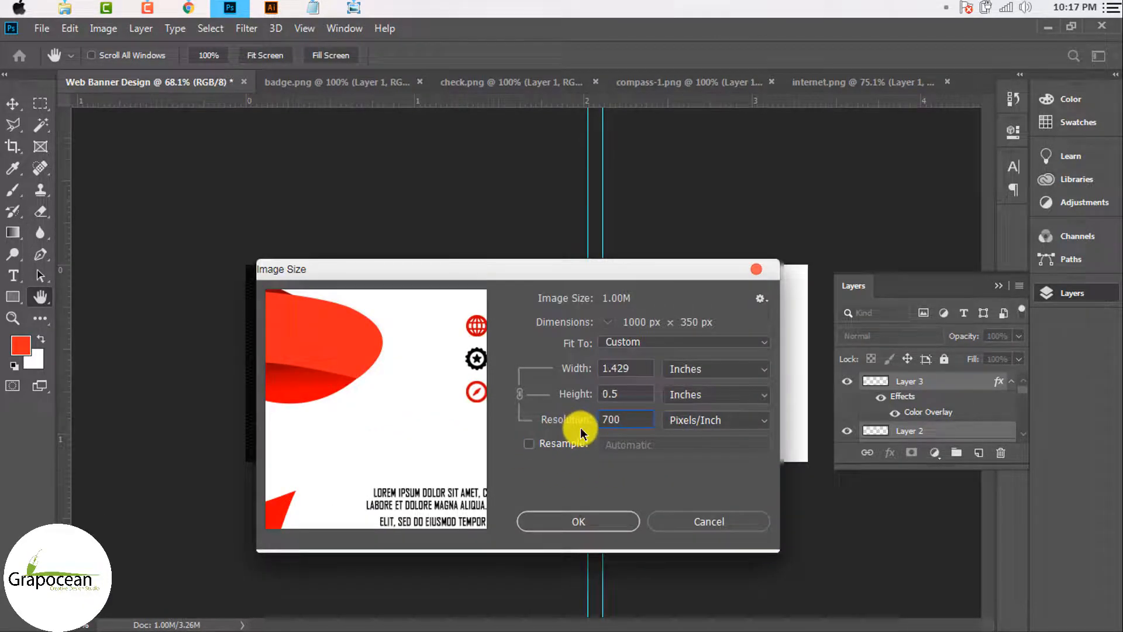
pyautogui.click(711, 523)
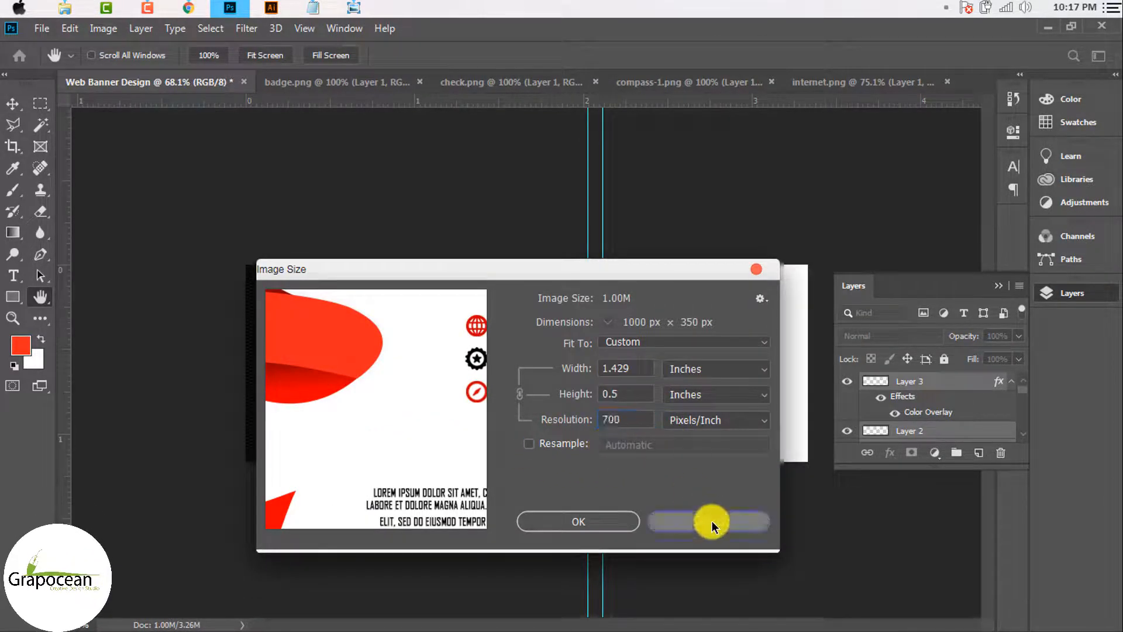
# Step: Resample to 500 pixels/inch with Automatic resampling, giving 1667 × 583 px
pyautogui.hotkey('ctrl', 'alt', 'i')
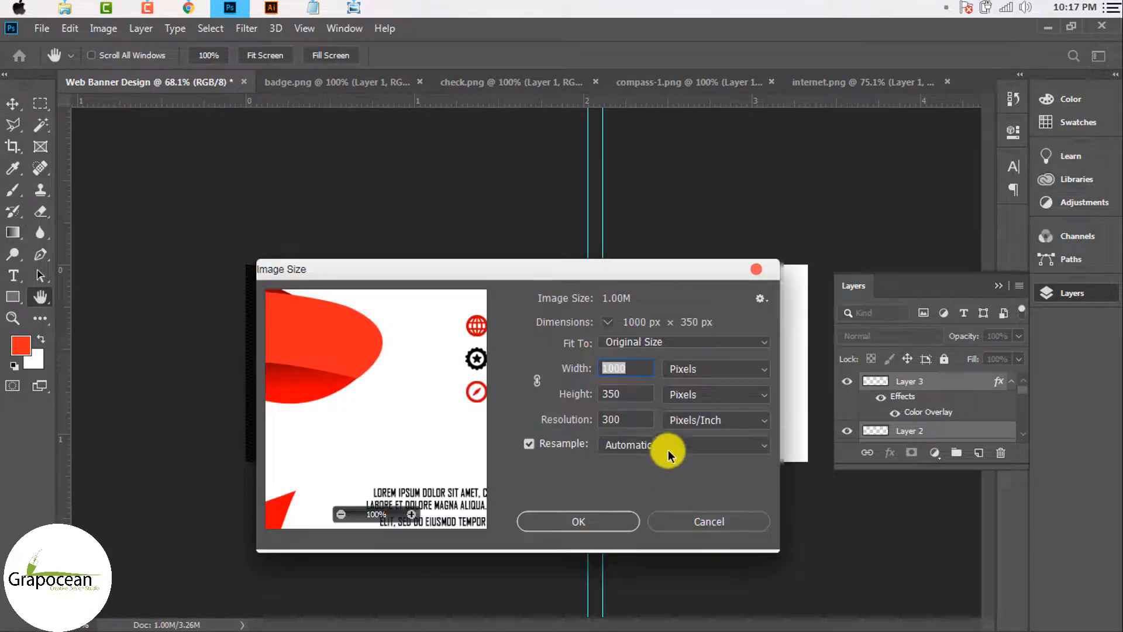
pyautogui.click(697, 448)
pyautogui.click(676, 447)
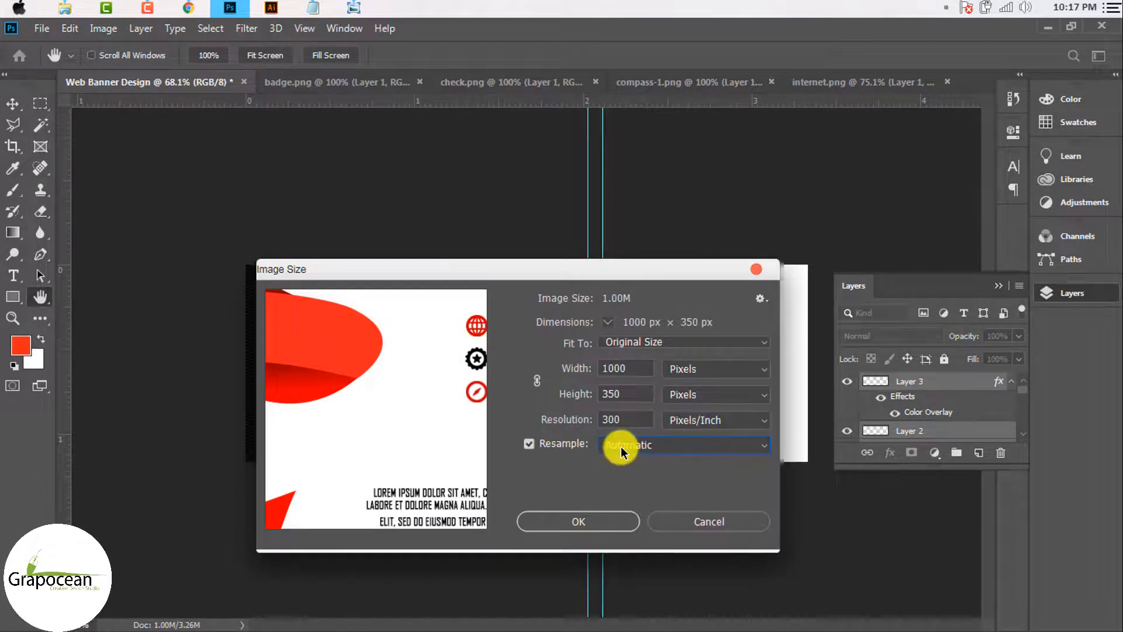
pyautogui.moveTo(624, 417); pyautogui.dragTo(597, 419)
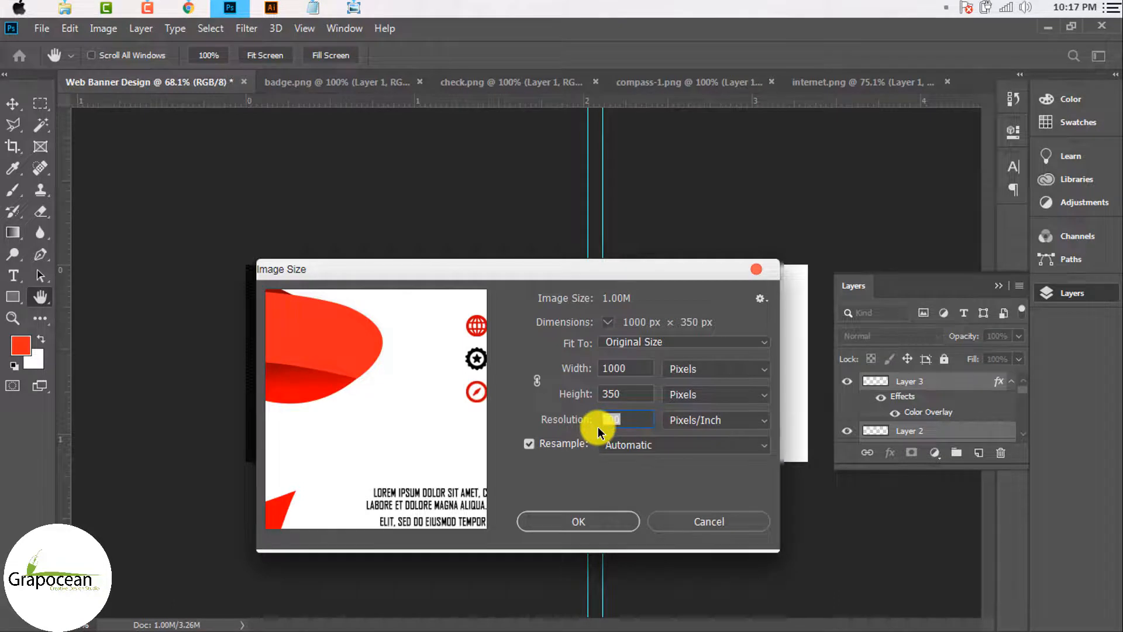
pyautogui.click(538, 381)
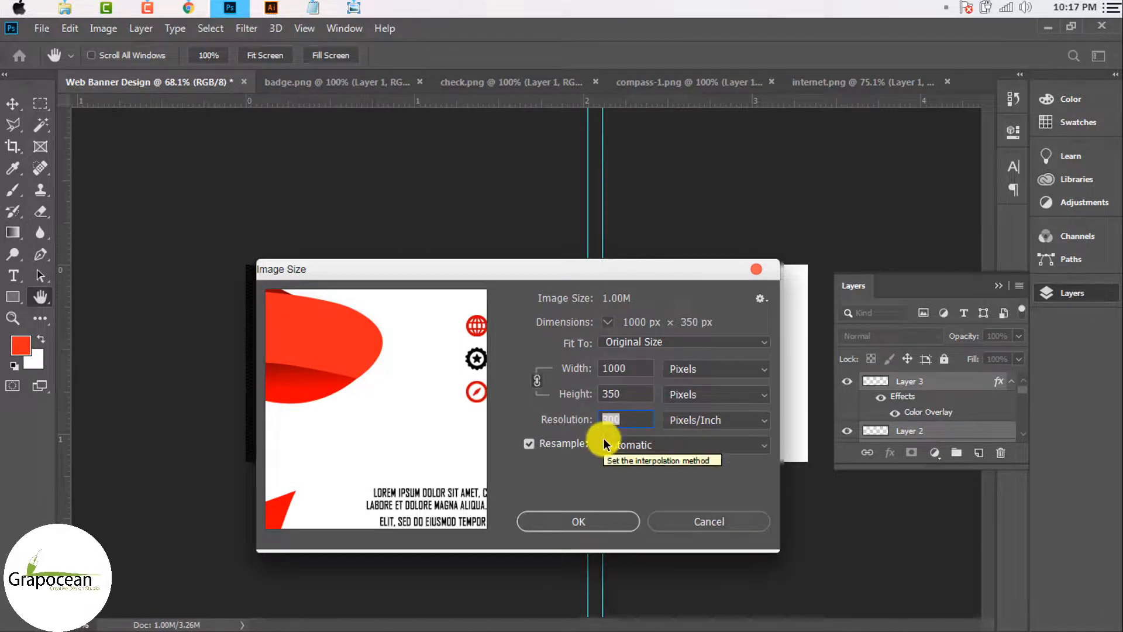
pyautogui.write('500')
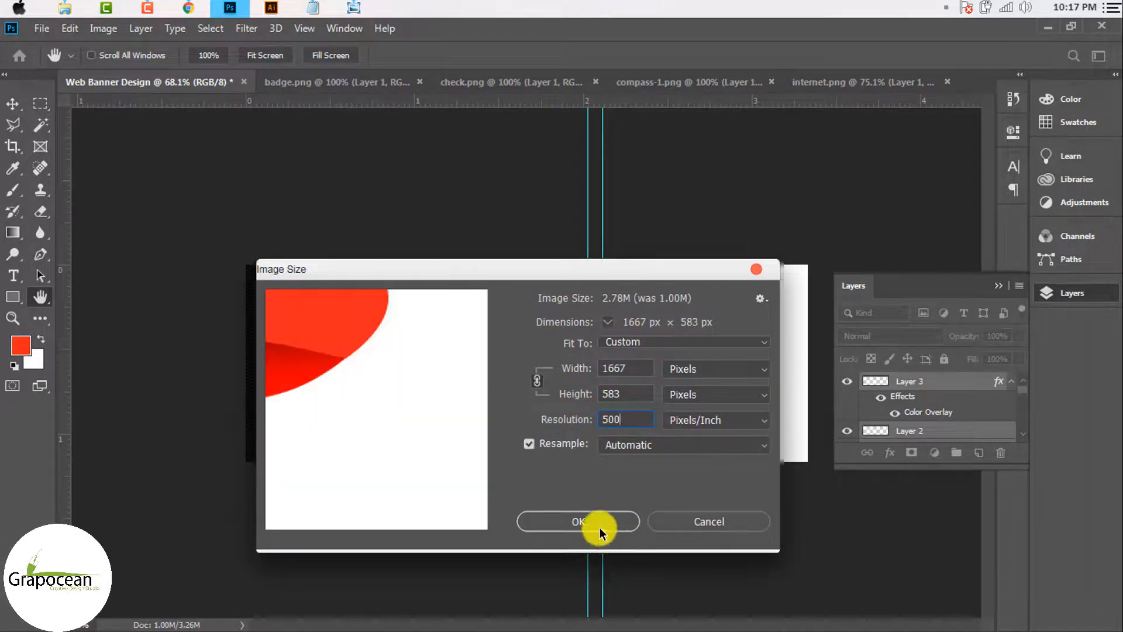
pyautogui.click(600, 528)
pyautogui.press('v')
pyautogui.scroll(2, 602, 517)
# Step: Duplicate the icons and website line lower down, then undo the copy
pyautogui.scroll(-2, 521, 466)
pyautogui.scroll(1, 676, 393)
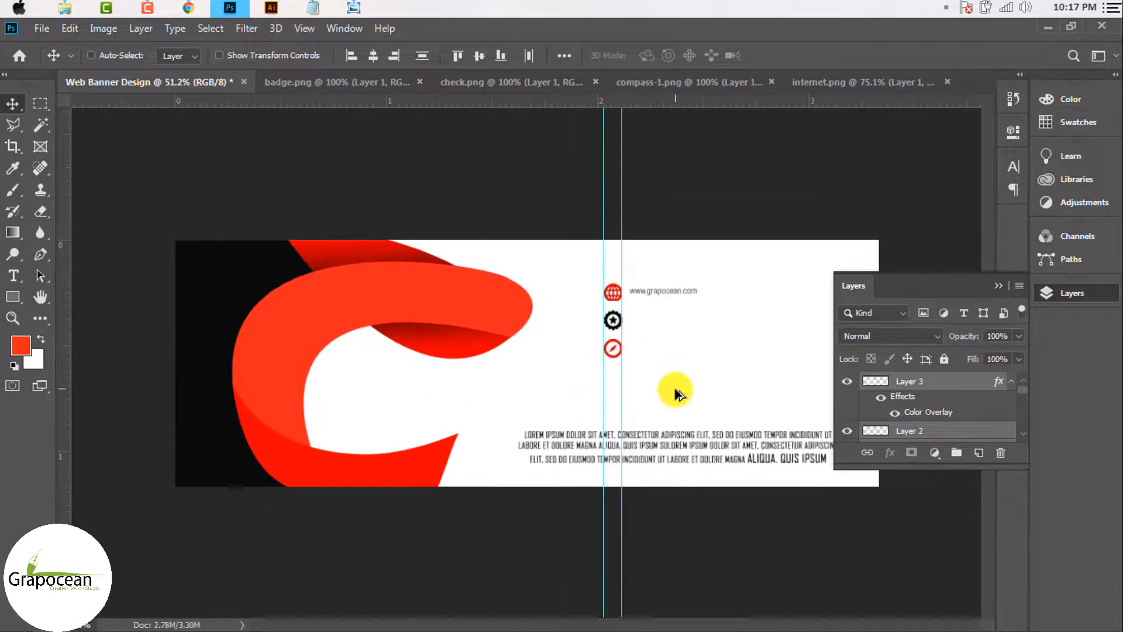
pyautogui.scroll(3, 674, 393)
pyautogui.scroll(-3, 659, 381)
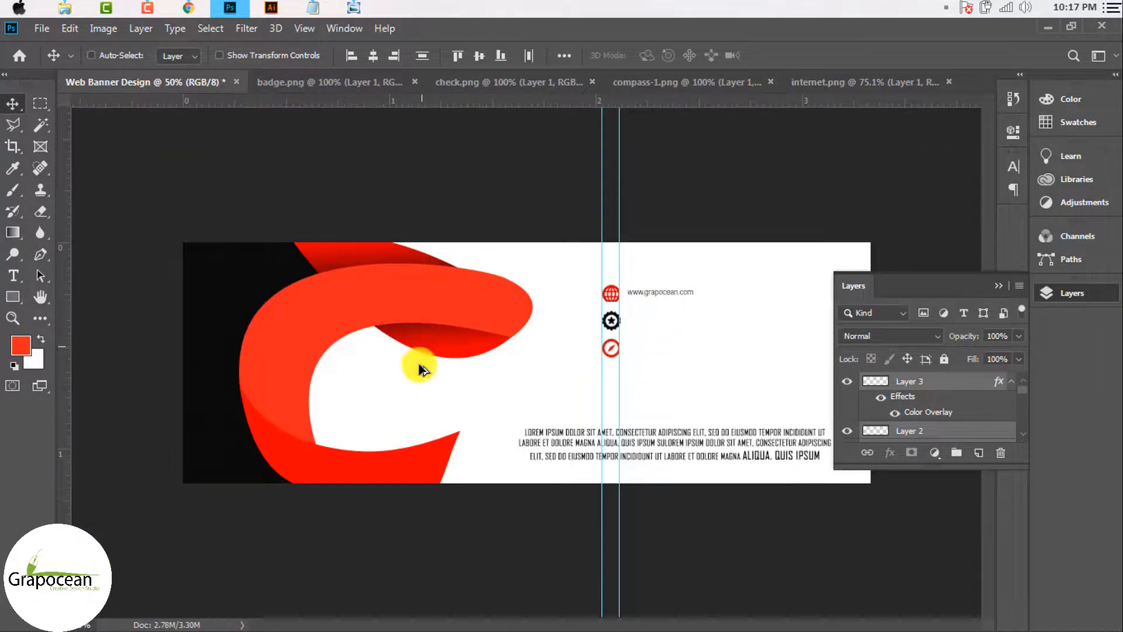
pyautogui.scroll(3, 647, 296)
pyautogui.scroll(-4, 647, 296)
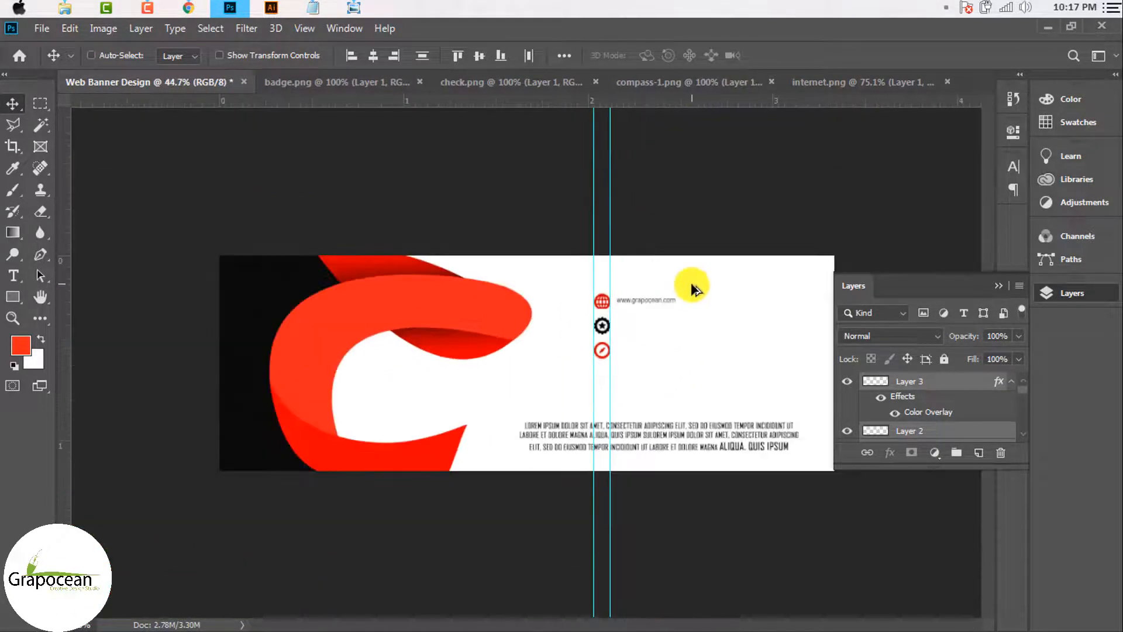
pyautogui.scroll(-1, 694, 293)
pyautogui.scroll(5, 682, 291)
pyautogui.moveTo(682, 283); pyautogui.dragTo(683, 341)
pyautogui.hotkey('ctrl', 'z')
# Step: Clear the layer selection and undo an accidental move of the red ribbon
pyautogui.scroll(-3, 669, 367)
pyautogui.scroll(-2, 940, 431)
pyautogui.click(535, 451)
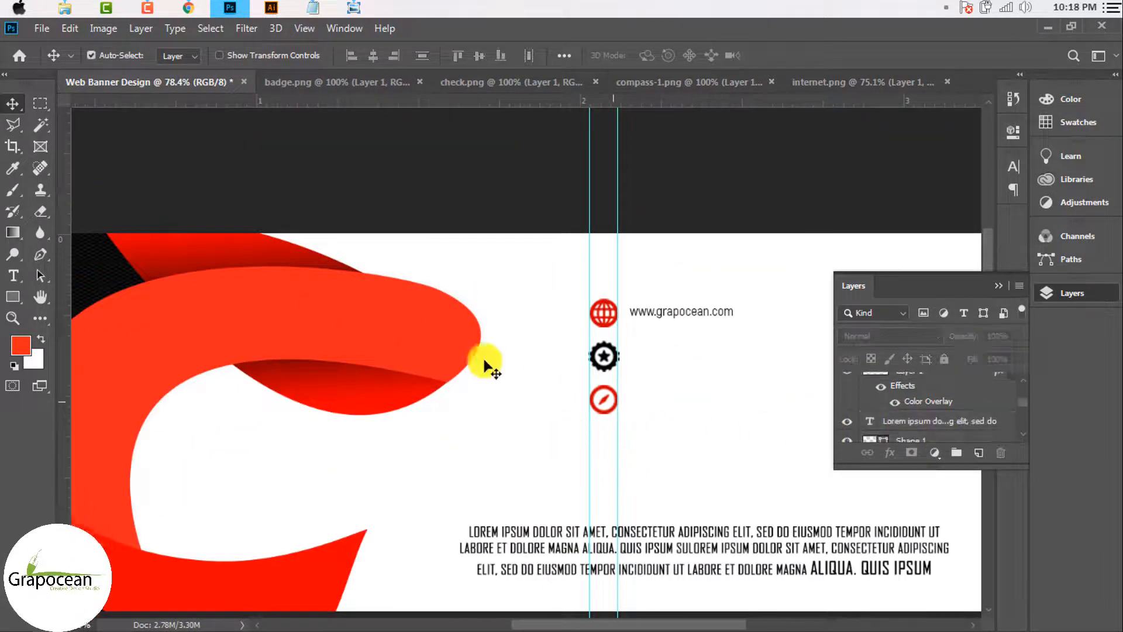
pyautogui.scroll(-2, 556, 391)
pyautogui.moveTo(426, 324); pyautogui.dragTo(330, 361)
pyautogui.hotkey('ctrl', 'z')
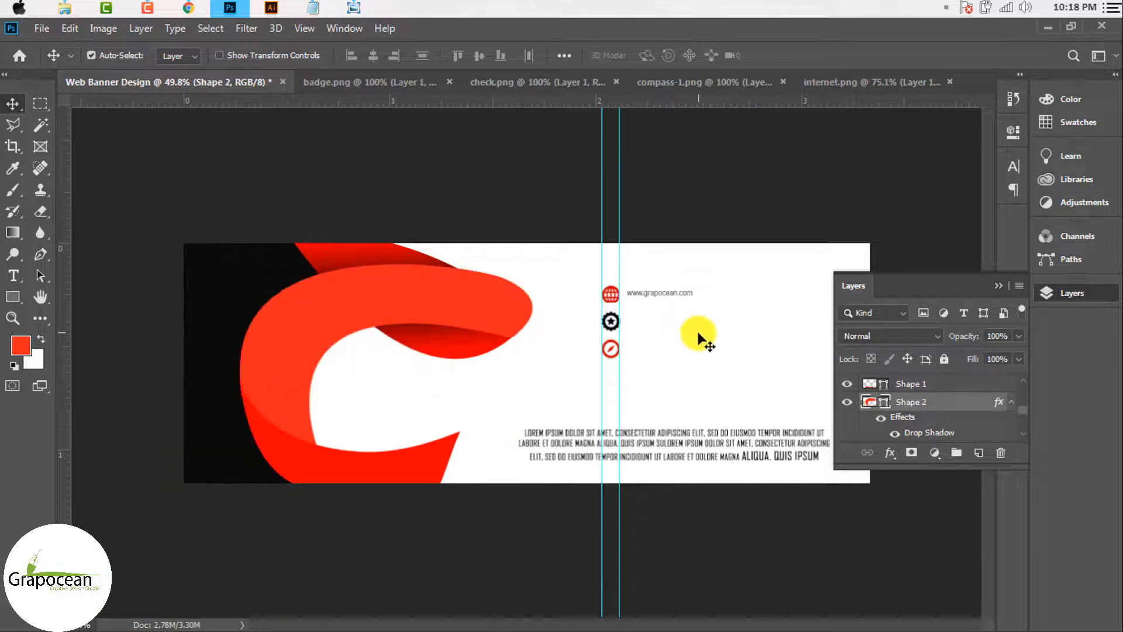
pyautogui.scroll(5, 702, 336)
pyautogui.click(690, 275)
pyautogui.moveTo(689, 275); pyautogui.dragTo(698, 341)
pyautogui.scroll(-5, 644, 393)
pyautogui.scroll(5, 644, 393)
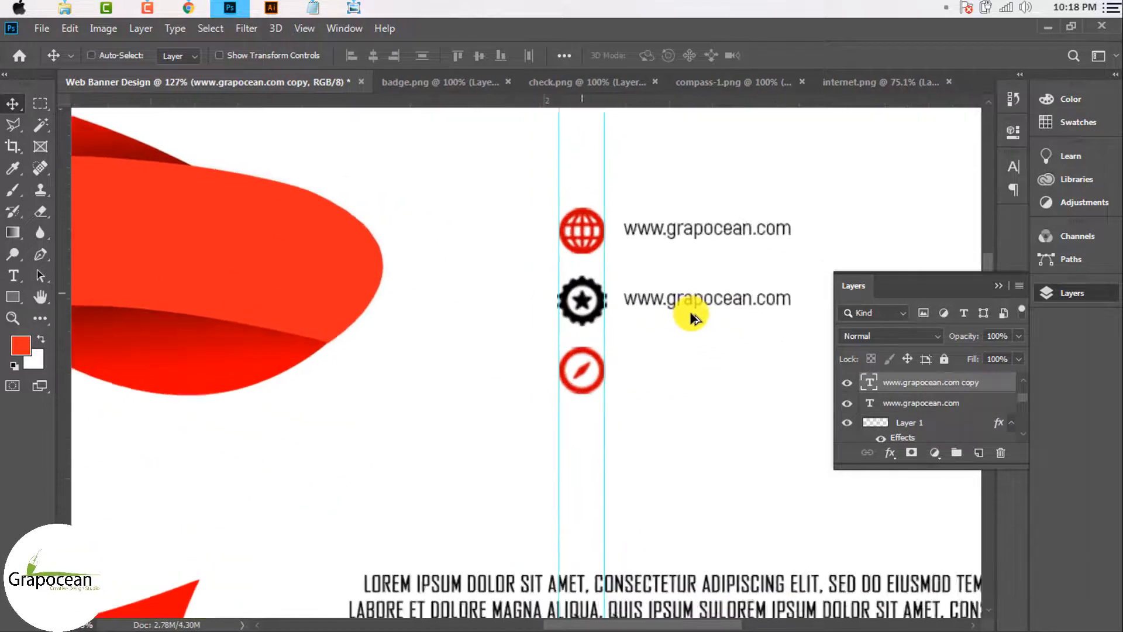
pyautogui.moveTo(693, 298); pyautogui.dragTo(693, 401)
pyautogui.scroll(-2, 631, 401)
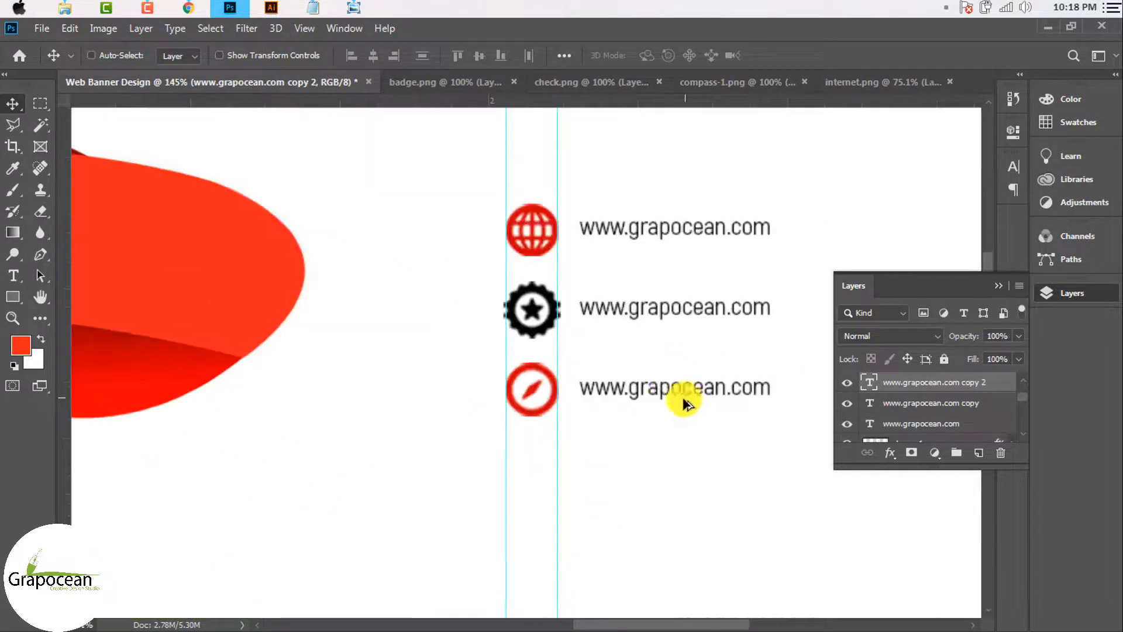
pyautogui.scroll(3, 667, 388)
pyautogui.moveTo(646, 374); pyautogui.dragTo(664, 361)
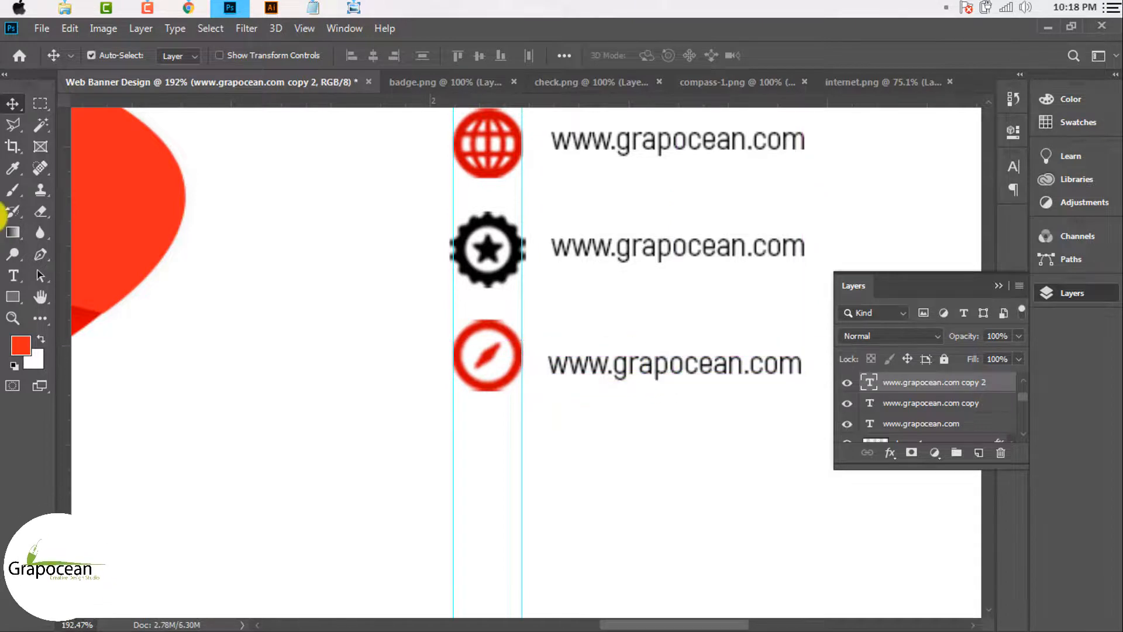
# Step: Delete the third website line's text and type the first line of the postal address
pyautogui.click(13, 275)
pyautogui.moveTo(803, 368); pyautogui.dragTo(296, 369)
pyautogui.press('BackSpace')
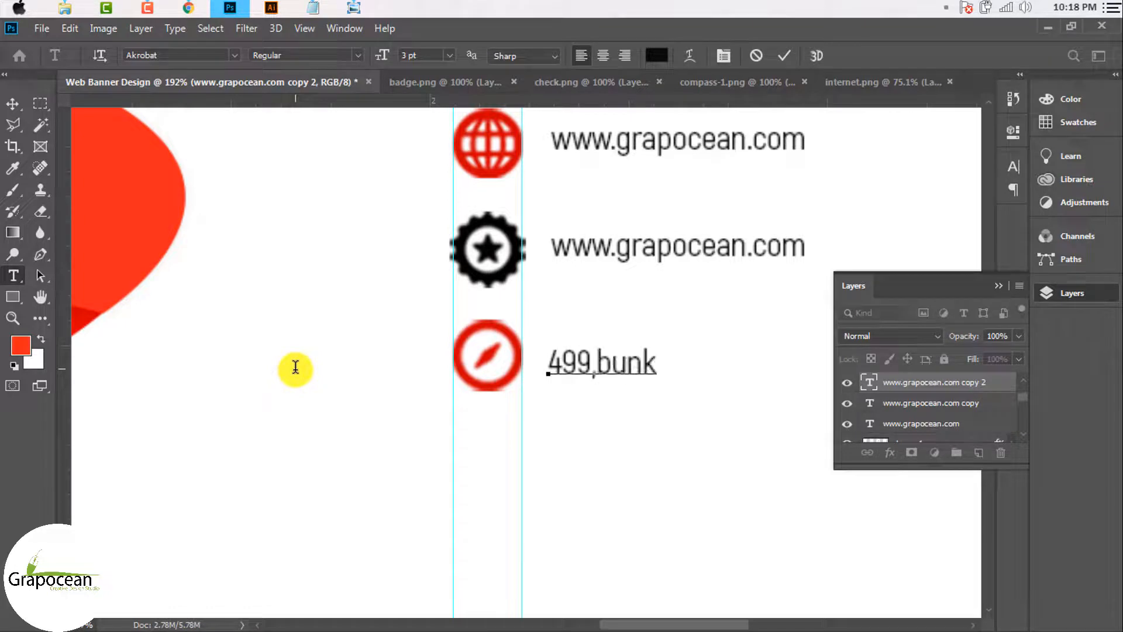
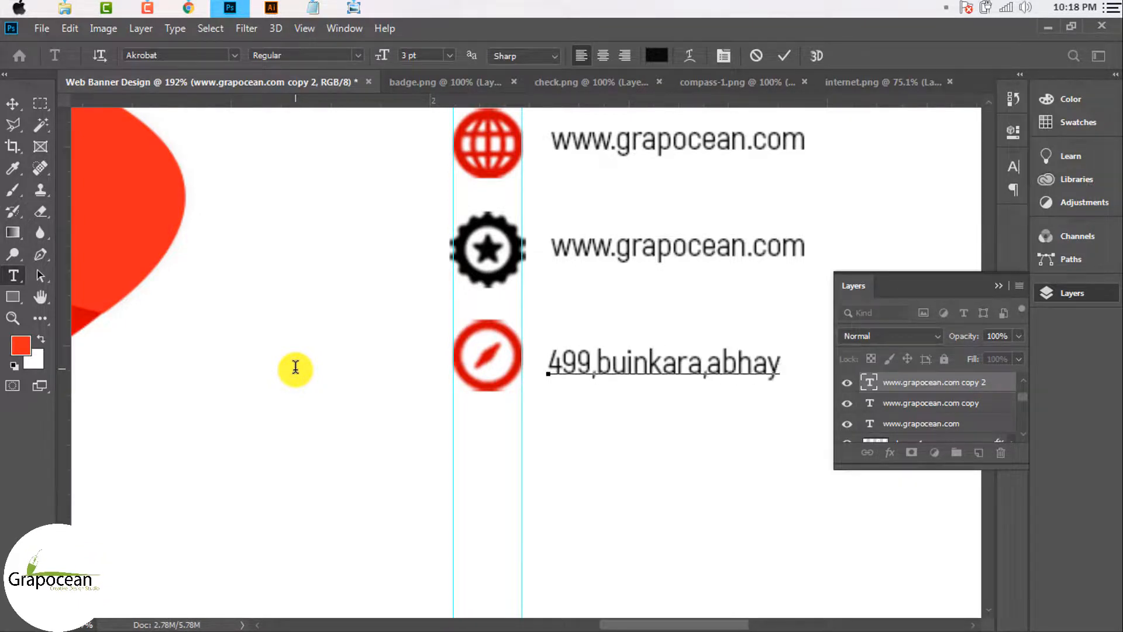
pyautogui.click(999, 285)
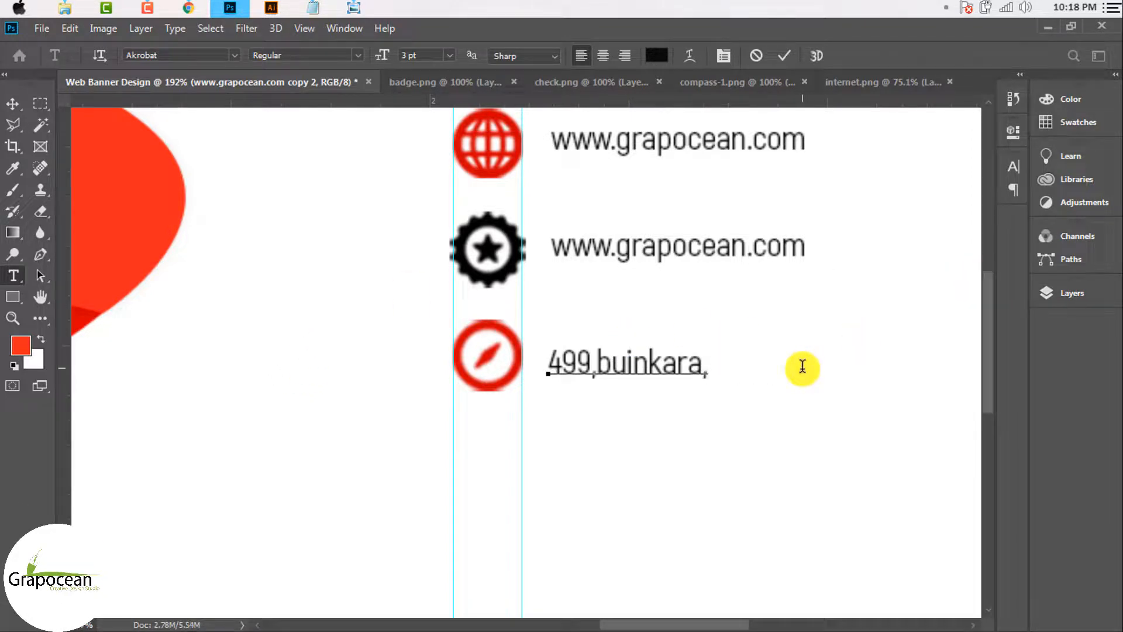
# Step: Add the address's second line, commit it and position it beside the compass icon
pyautogui.press('Return')
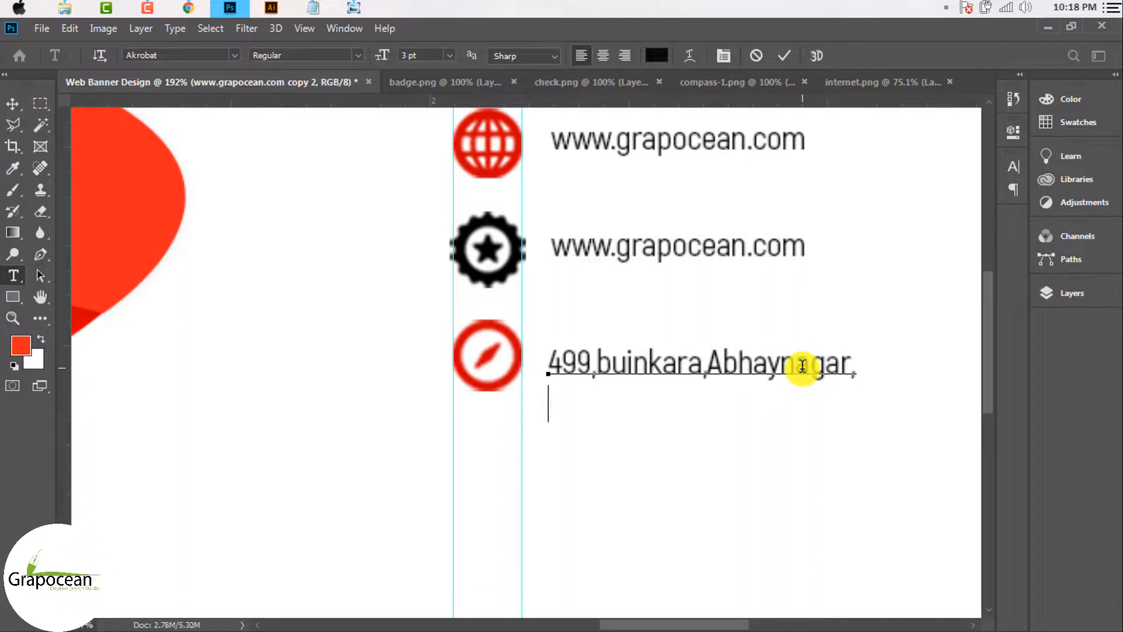
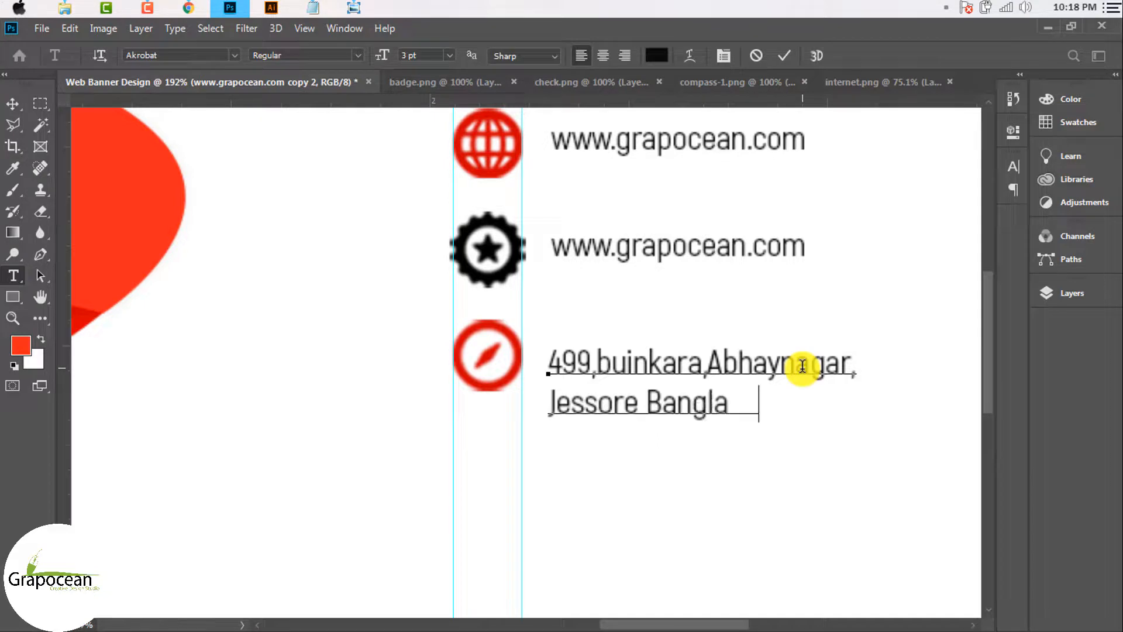
pyautogui.click(12, 104)
pyautogui.scroll(2, 665, 359)
pyautogui.moveTo(664, 359); pyautogui.dragTo(647, 318)
# Step: Fine-tune the website line's position slightly
pyautogui.scroll(-3, 646, 318)
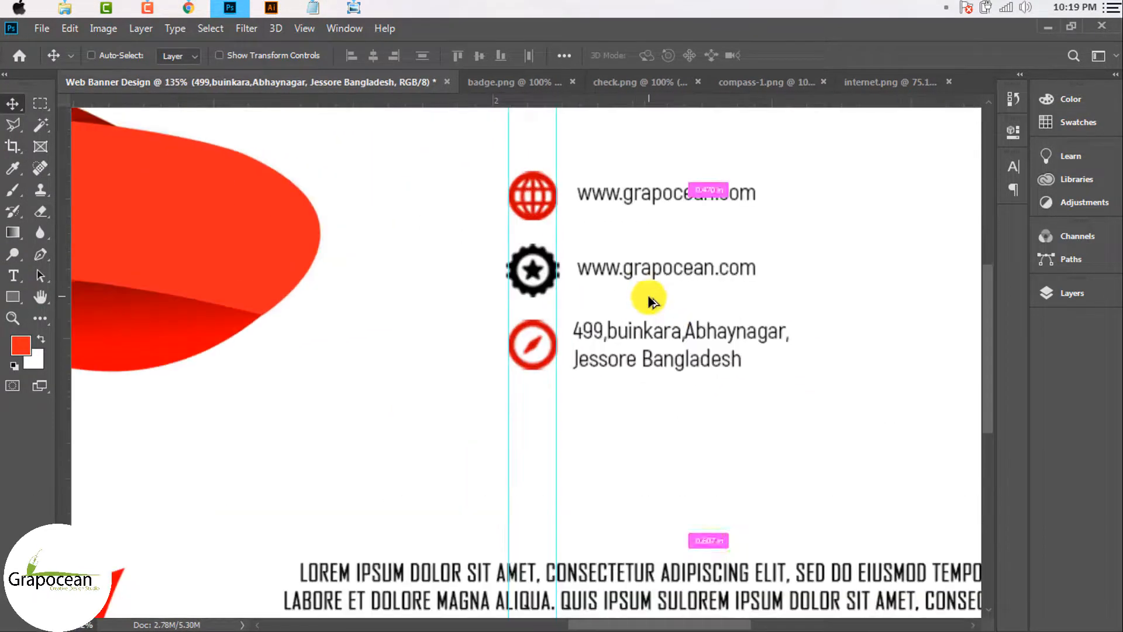
pyautogui.scroll(2, 649, 301)
pyautogui.scroll(-2, 641, 287)
pyautogui.scroll(3, 632, 170)
pyautogui.moveTo(640, 184); pyautogui.dragTo(642, 185)
# Step: Retype the badge-side website line as the contact e-mail address and shift it left
pyautogui.click(19, 275)
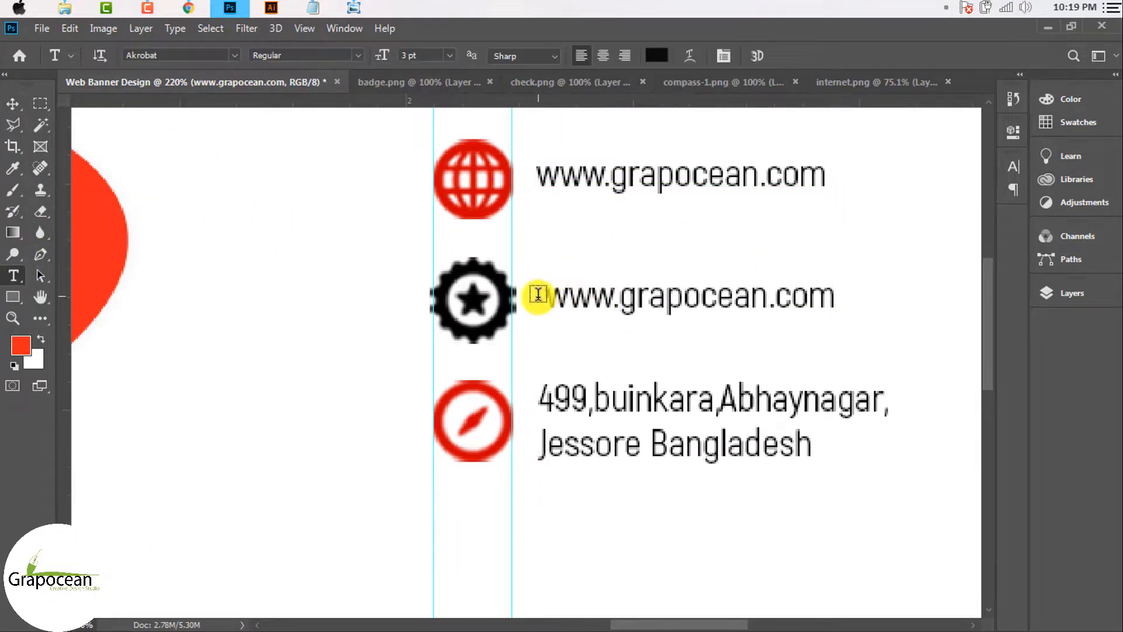
pyautogui.moveTo(537, 293); pyautogui.dragTo(907, 296)
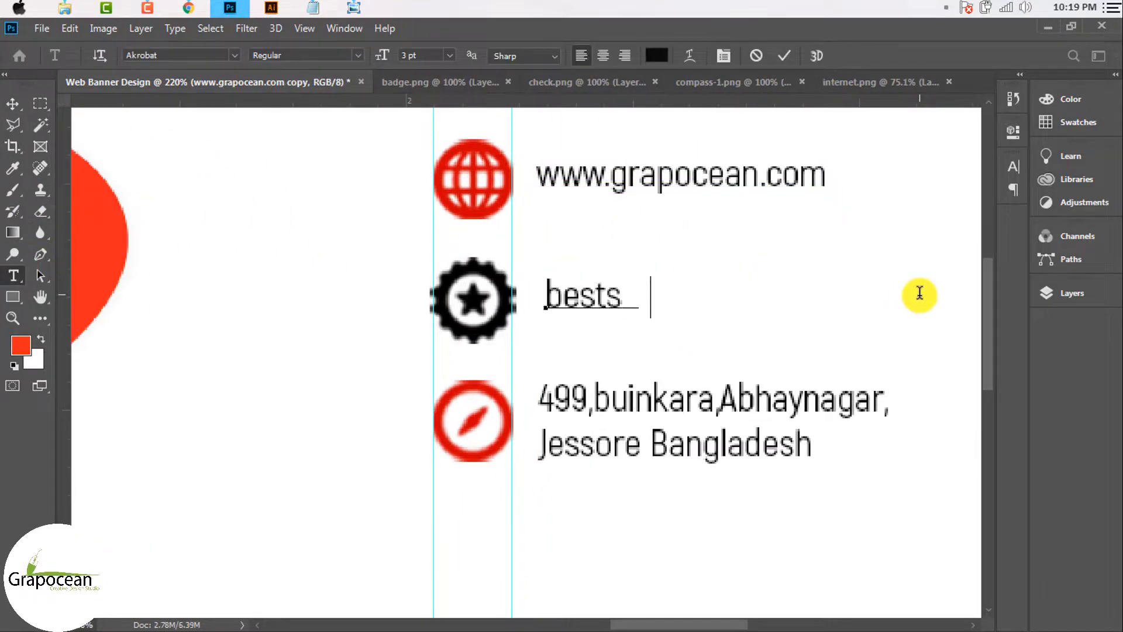
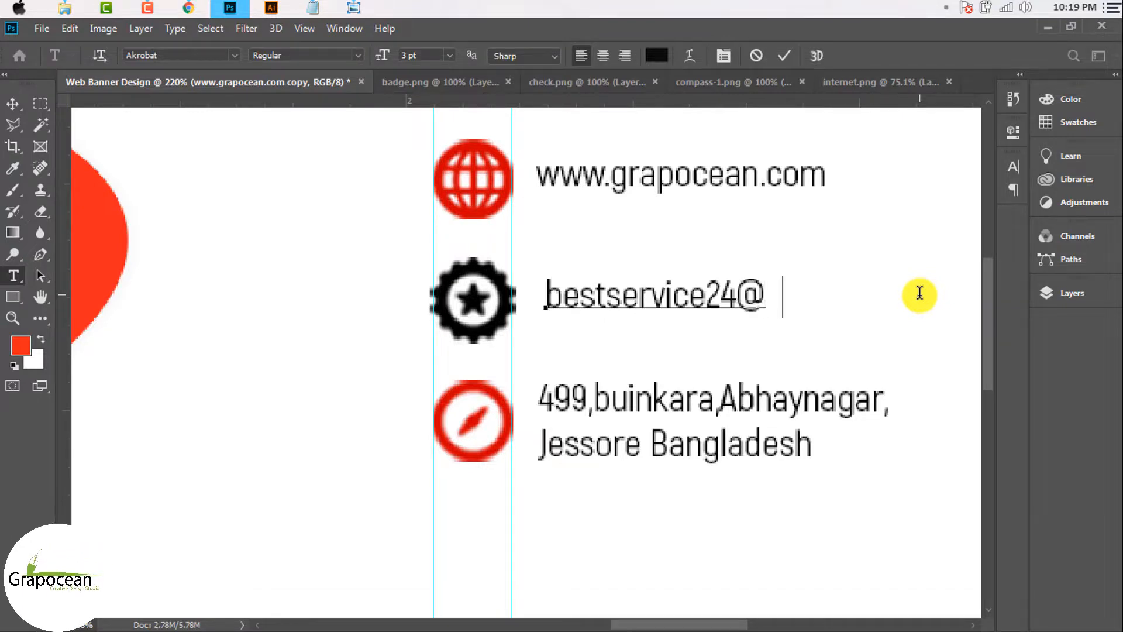
pyautogui.click(12, 104)
pyautogui.moveTo(755, 296)
pyautogui.mouseDown()
pyautogui.moveTo(732, 296)
pyautogui.moveTo(742, 296)
pyautogui.mouseUp()
pyautogui.scroll(-8, 709, 323)
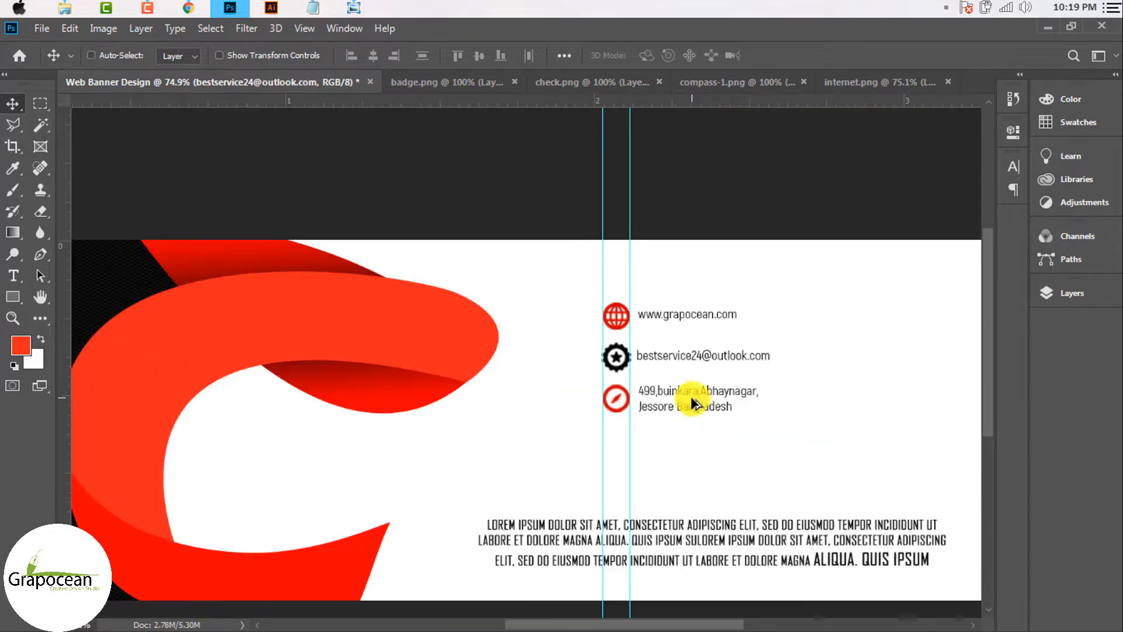
pyautogui.scroll(3, 696, 398)
pyautogui.scroll(2, 708, 364)
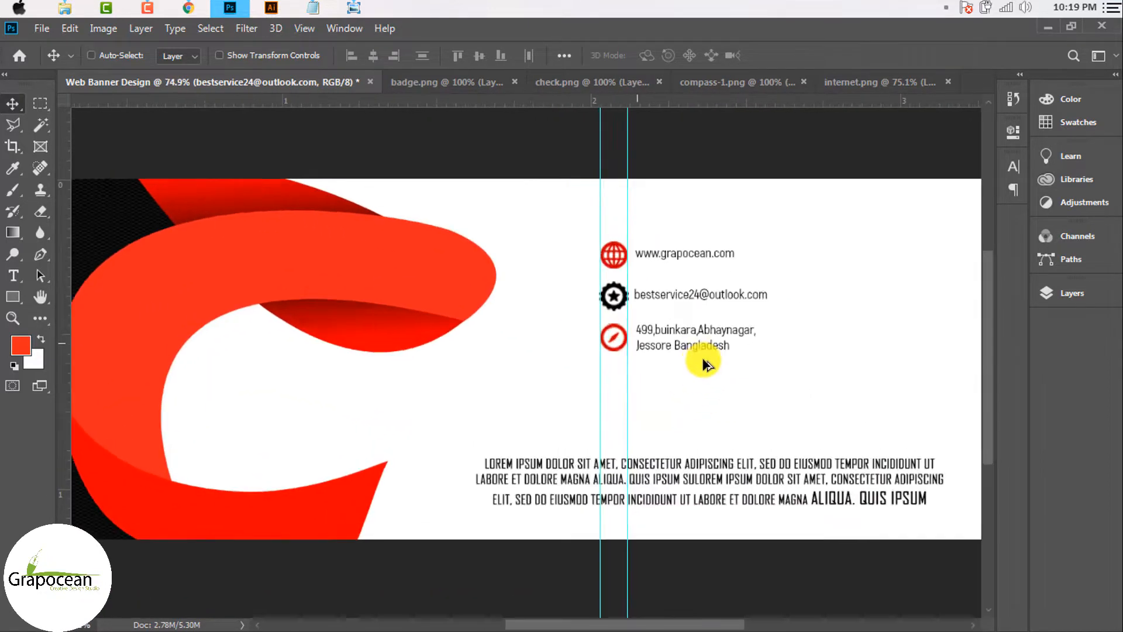
pyautogui.scroll(-2, 699, 364)
pyautogui.scroll(-2, 696, 365)
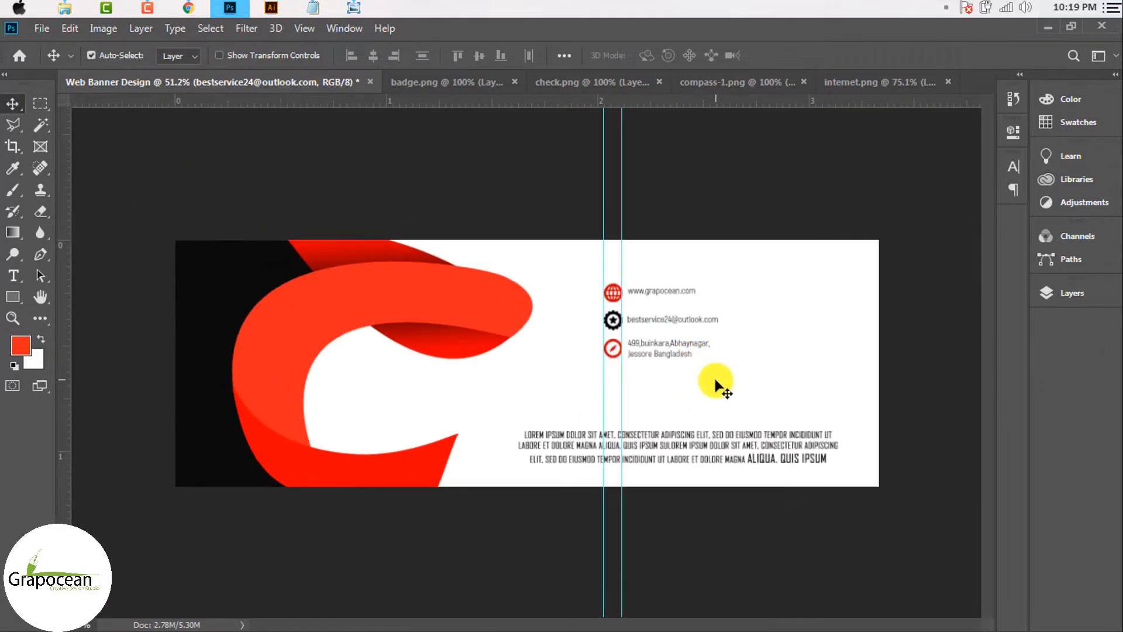
pyautogui.scroll(3, 725, 398)
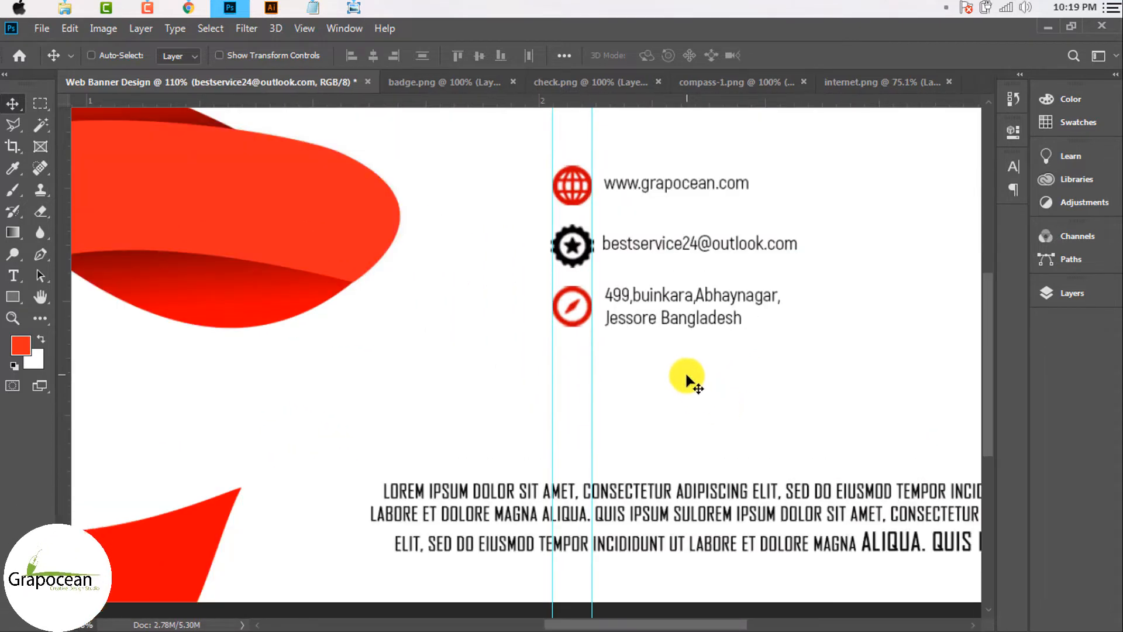
pyautogui.moveTo(659, 183); pyautogui.dragTo(664, 188)
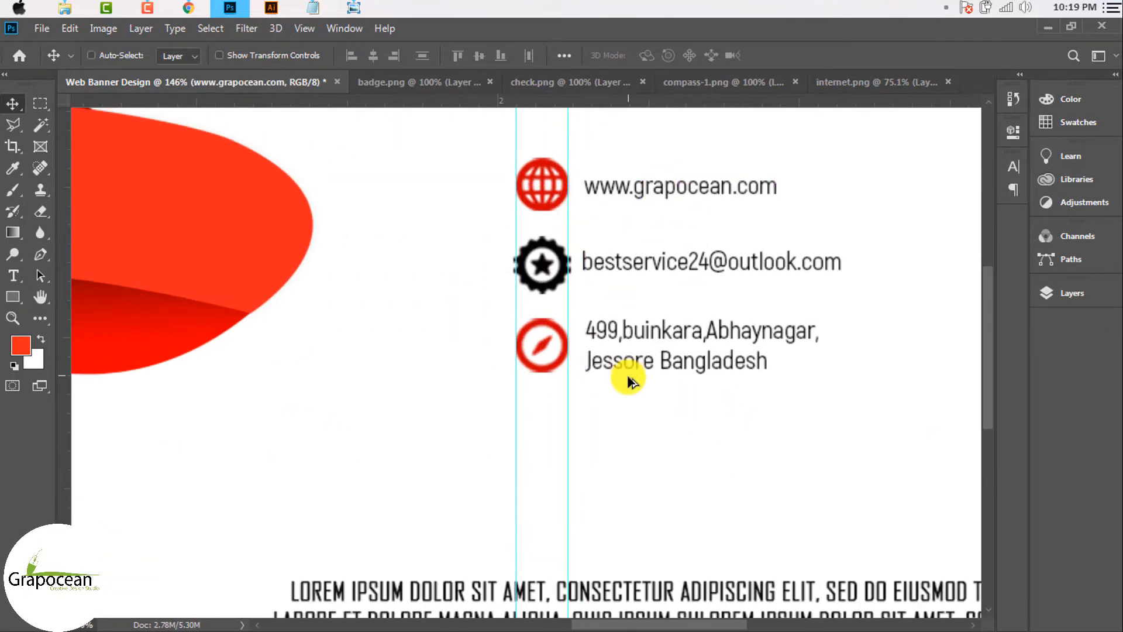